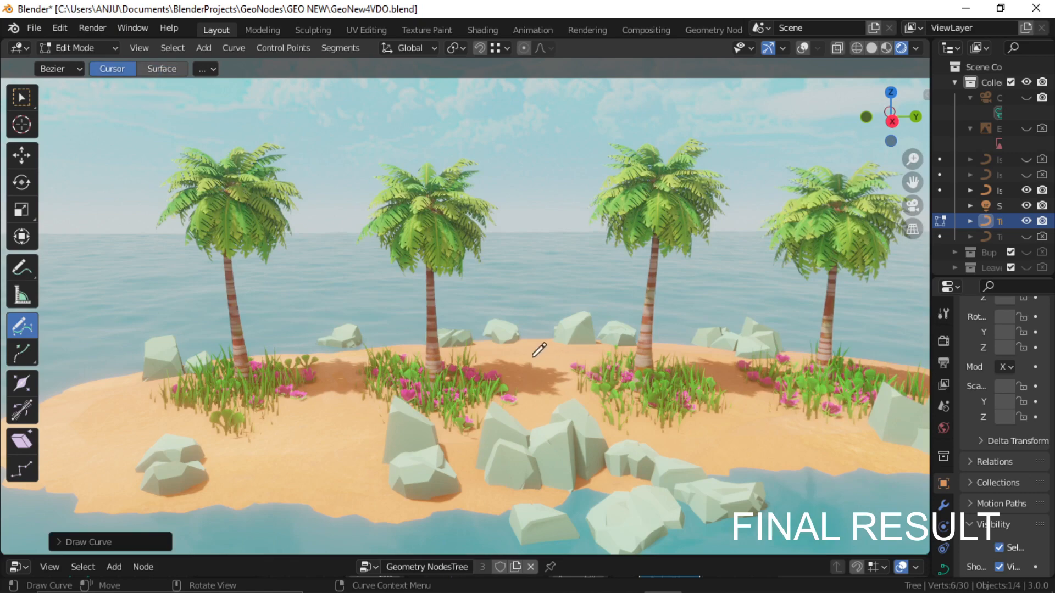
- Draw four upright trunk strokes in the tree curve to place more palm trees along the island
{"action": "left_click_drag", "start_coordinate": [537, 349], "coordinate": [536, 126]}
{"action": "left_click_drag", "start_coordinate": [337, 384], "coordinate": [330, 134]}
{"action": "left_click_drag", "start_coordinate": [126, 384], "coordinate": [126, 233]}
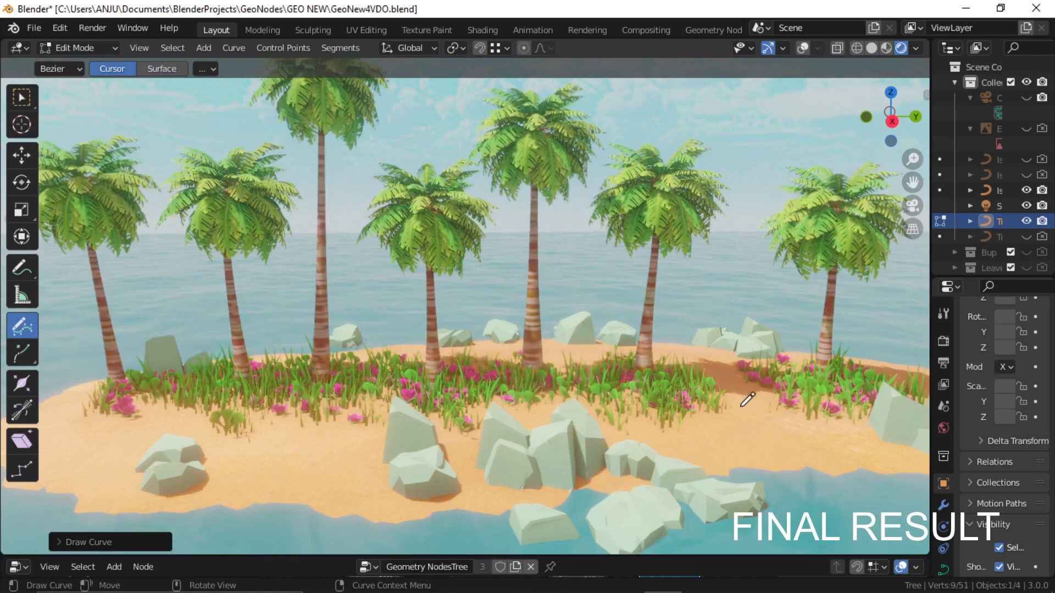
{"action": "left_click_drag", "start_coordinate": [741, 406], "coordinate": [759, 161]}
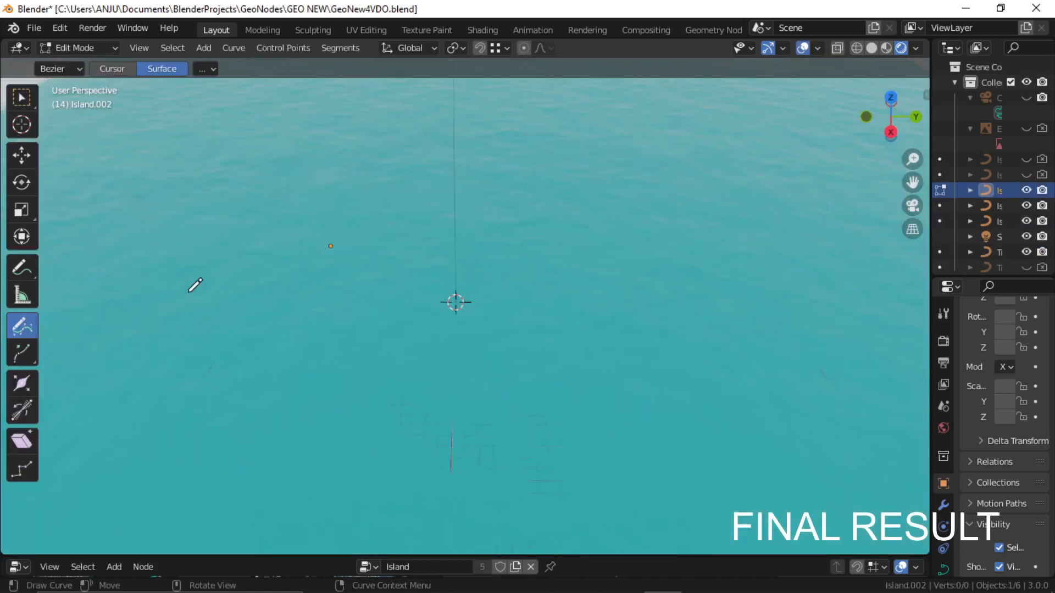
- Draw two separate rounded island outlines on the water surface, one in each of the first two visible island curves
{"action": "mouse_move", "coordinate": [220, 294]}
{"action": "left_mouse_down"}
{"action": "mouse_move", "coordinate": [382, 296]}
{"action": "mouse_move", "coordinate": [324, 320]}
{"action": "left_mouse_up"}
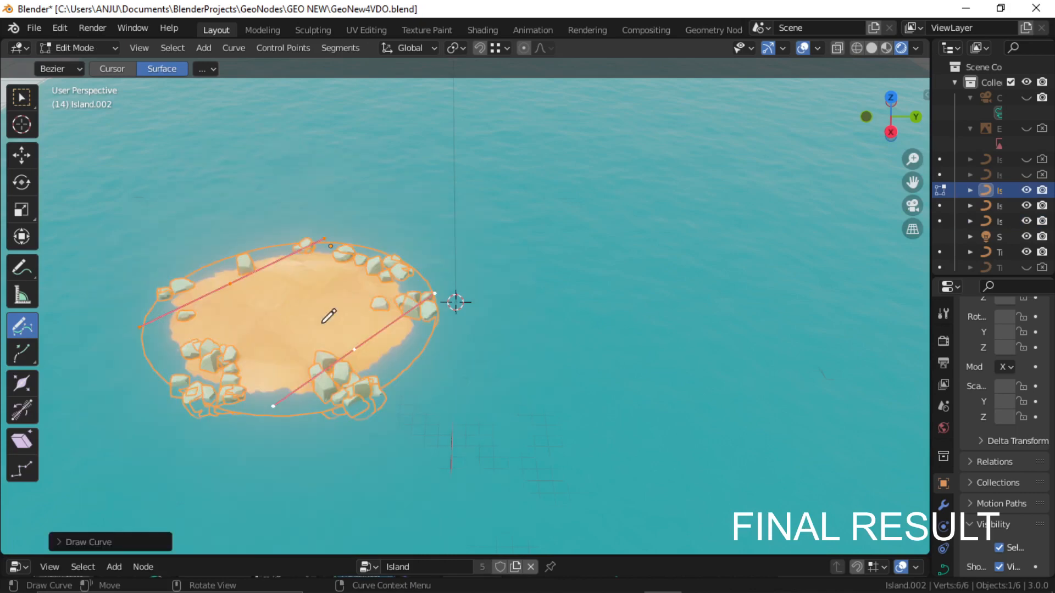
{"action": "key", "text": "Tab"}
{"action": "left_click", "coordinate": [991, 209]}
{"action": "key", "text": "Tab"}
{"action": "mouse_move", "coordinate": [691, 281]}
{"action": "left_mouse_down"}
{"action": "mouse_move", "coordinate": [738, 336]}
{"action": "mouse_move", "coordinate": [686, 281]}
{"action": "left_mouse_up"}
- Draw an outline in the third visible island curve that bridges the two islands, and finish editing it
{"action": "key", "text": "Tab"}
{"action": "left_click", "coordinate": [992, 221]}
{"action": "key", "text": "Tab"}
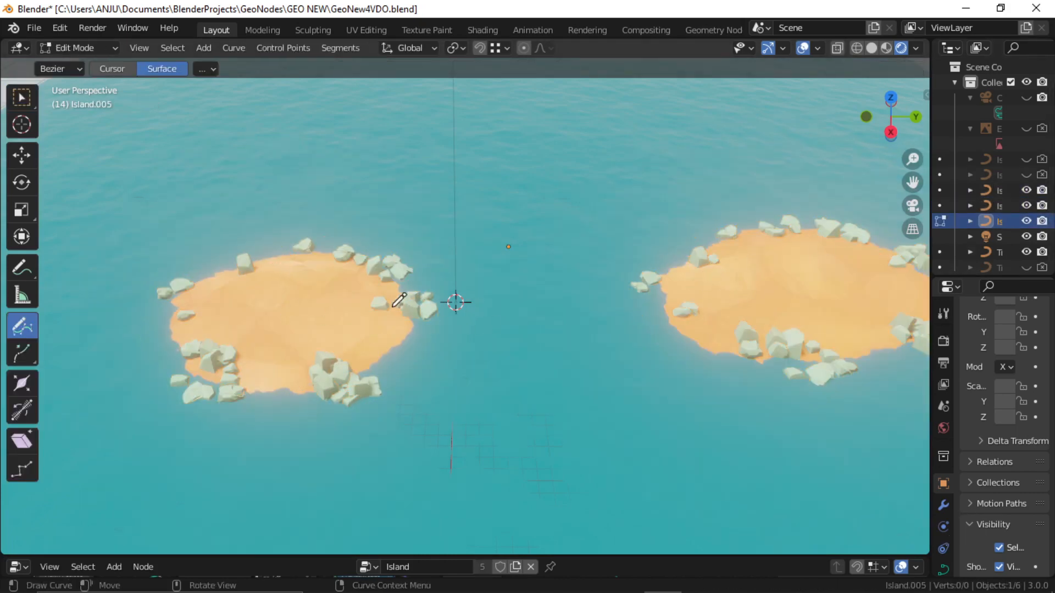
{"action": "mouse_move", "coordinate": [387, 303]}
{"action": "left_mouse_down"}
{"action": "mouse_move", "coordinate": [689, 281]}
{"action": "mouse_move", "coordinate": [387, 303]}
{"action": "left_mouse_up"}
{"action": "key", "text": "Tab"}
{"action": "left_click", "coordinate": [659, 259]}
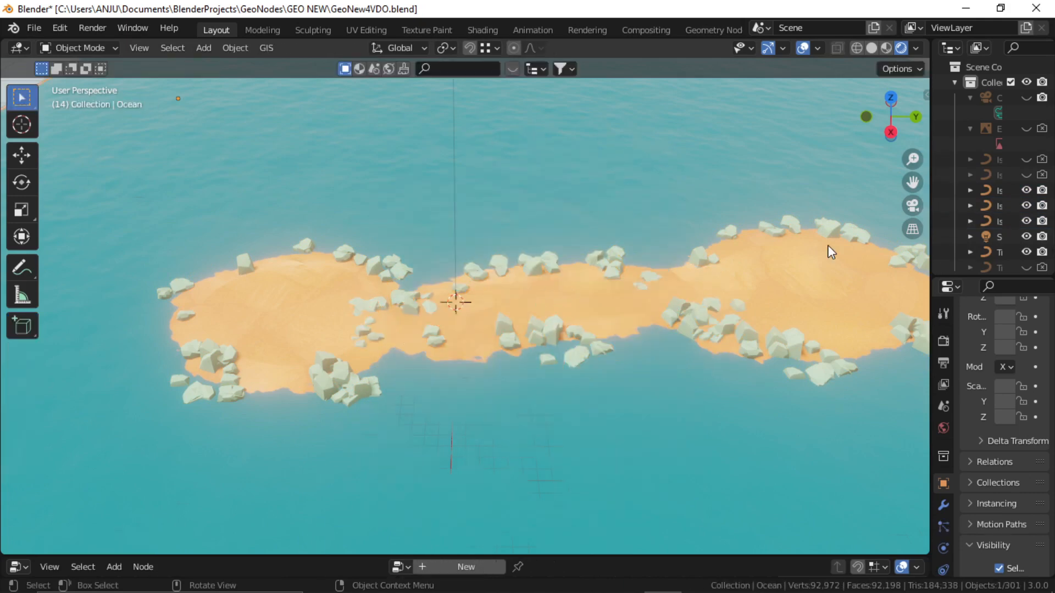
- Edit the tree curve and draw two palm trunk strokes, one on the first island and one on the sand bridge
{"action": "left_click", "coordinate": [998, 252]}
{"action": "key", "text": "Tab"}
{"action": "middle_click_drag", "start_coordinate": [611, 285], "coordinate": [610, 256]}
{"action": "scroll", "coordinate": [610, 256], "scroll_direction": "up", "scroll_amount": 2}
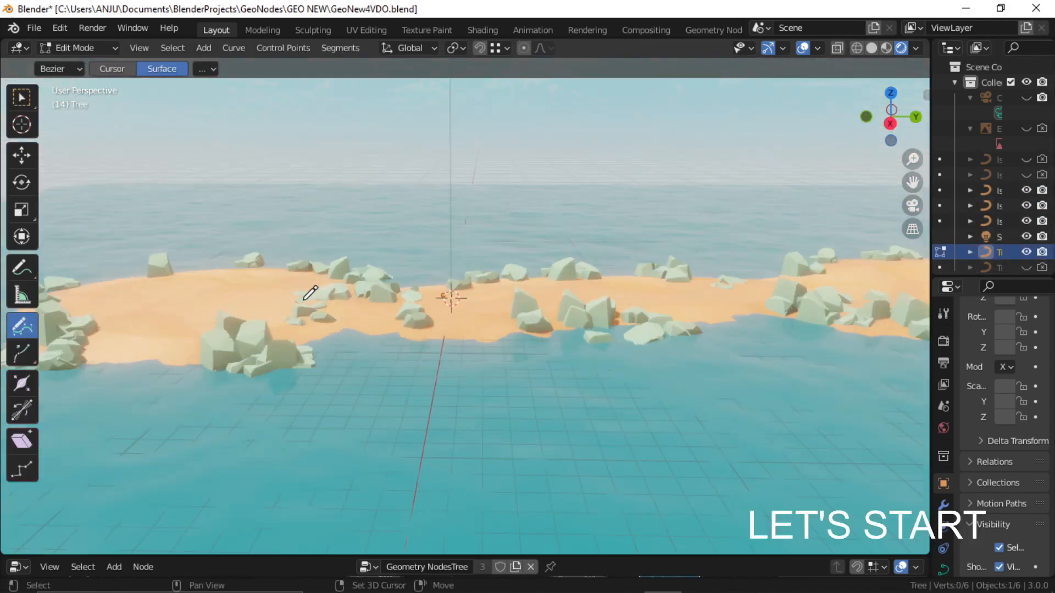
{"action": "middle_click_drag", "start_coordinate": [305, 300], "coordinate": [358, 317], "text": "shift"}
{"action": "left_click", "coordinate": [227, 326]}
{"action": "middle_click_drag", "start_coordinate": [377, 275], "coordinate": [462, 324]}
{"action": "left_click", "coordinate": [459, 328]}
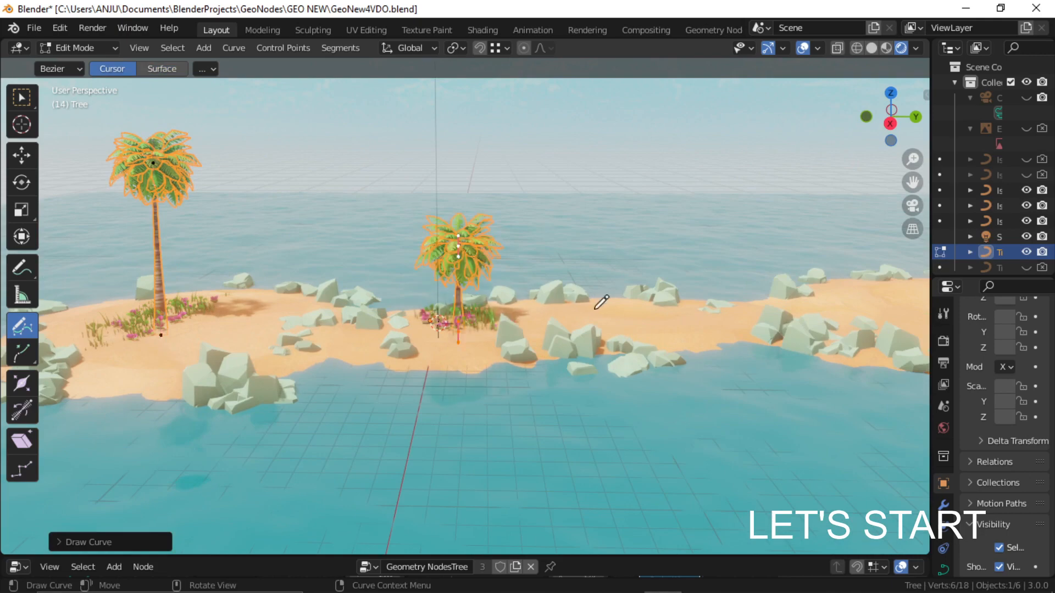
- Draw more palm trunk strokes along the sand bridge and across the second island, and finish editing the tree curve
{"action": "left_click", "coordinate": [602, 315]}
{"action": "middle_click_drag", "start_coordinate": [737, 307], "coordinate": [610, 311], "text": "shift"}
{"action": "left_click_drag", "start_coordinate": [813, 315], "coordinate": [811, 195]}
{"action": "left_click_drag", "start_coordinate": [743, 317], "coordinate": [730, 231]}
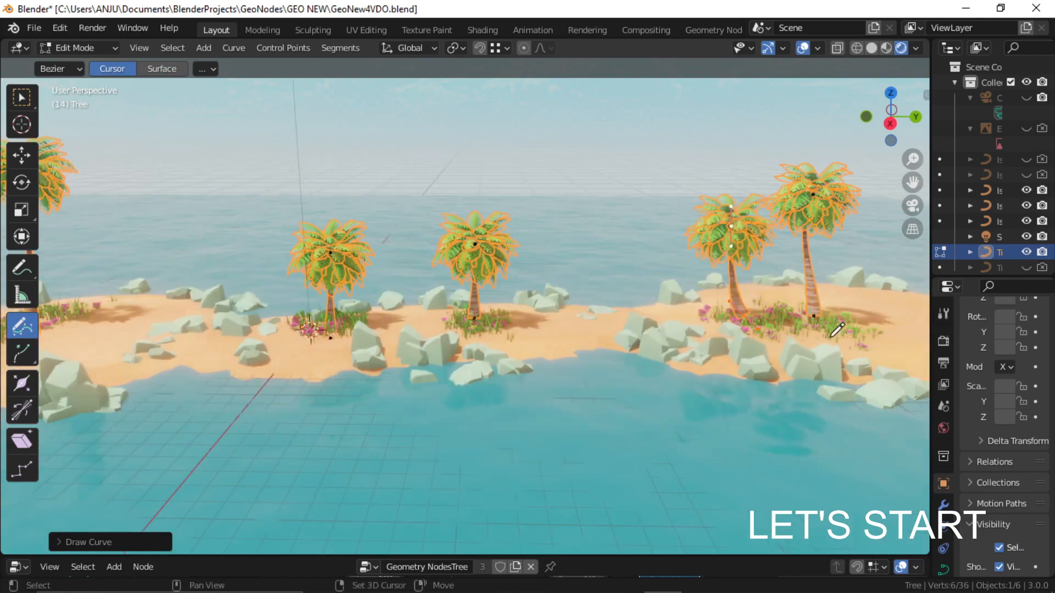
{"action": "middle_click_drag", "start_coordinate": [829, 334], "coordinate": [692, 326], "text": "shift"}
{"action": "left_click_drag", "start_coordinate": [761, 330], "coordinate": [810, 224]}
{"action": "key", "text": "Tab"}
{"action": "mouse_move", "coordinate": [524, 250]}
{"action": "middle_mouse_down"}
{"action": "mouse_move", "coordinate": [548, 281]}
{"action": "mouse_move", "coordinate": [593, 280]}
{"action": "middle_mouse_up"}
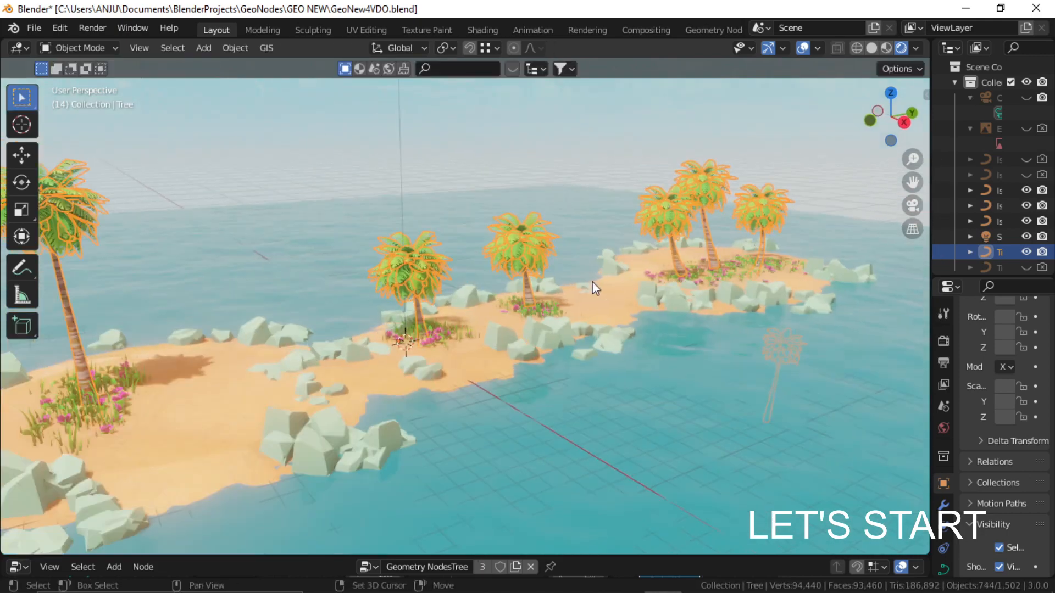
{"action": "left_click", "coordinate": [592, 281]}
{"action": "middle_click_drag", "start_coordinate": [583, 282], "coordinate": [462, 282]}
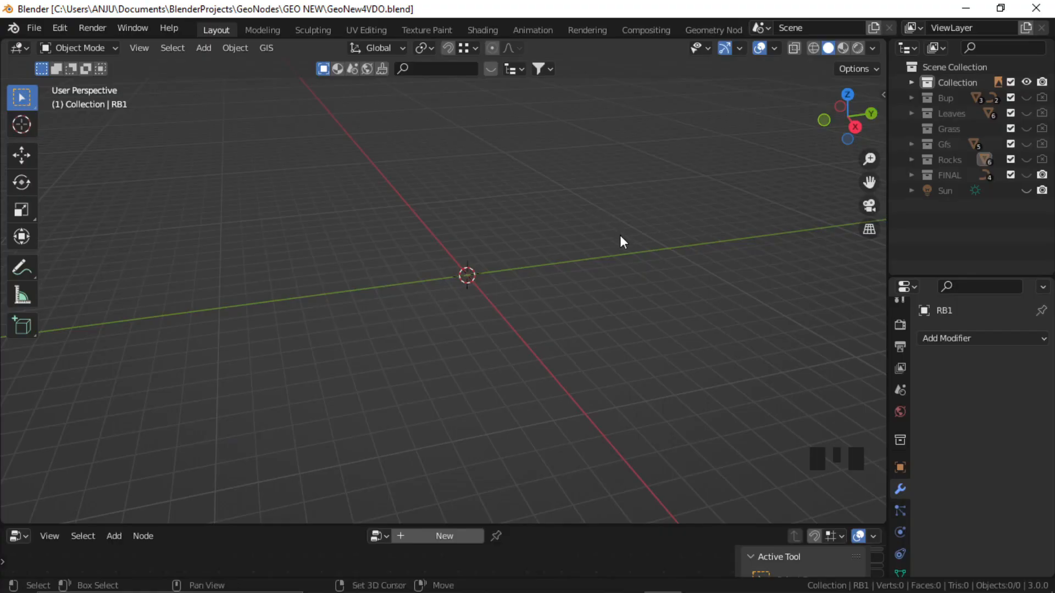
- Add a mesh plane at the origin, enlarge it into a wide water surface, and apply its scale
{"action": "middle_click_drag", "start_coordinate": [620, 235], "coordinate": [532, 252], "text": "shift"}
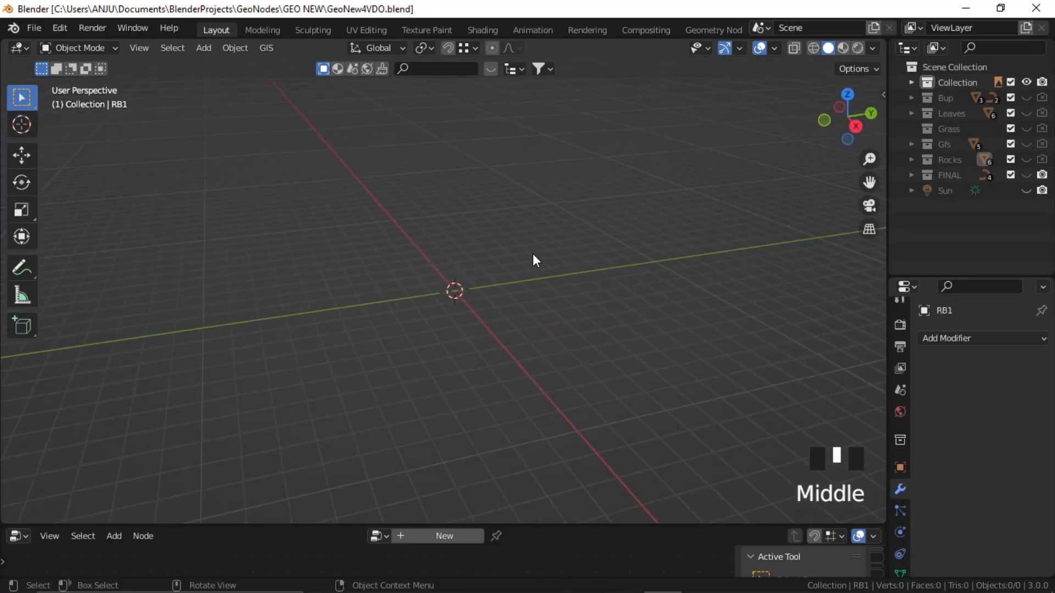
{"action": "key", "text": "shift+a"}
{"action": "mouse_move", "coordinate": [532, 255]}
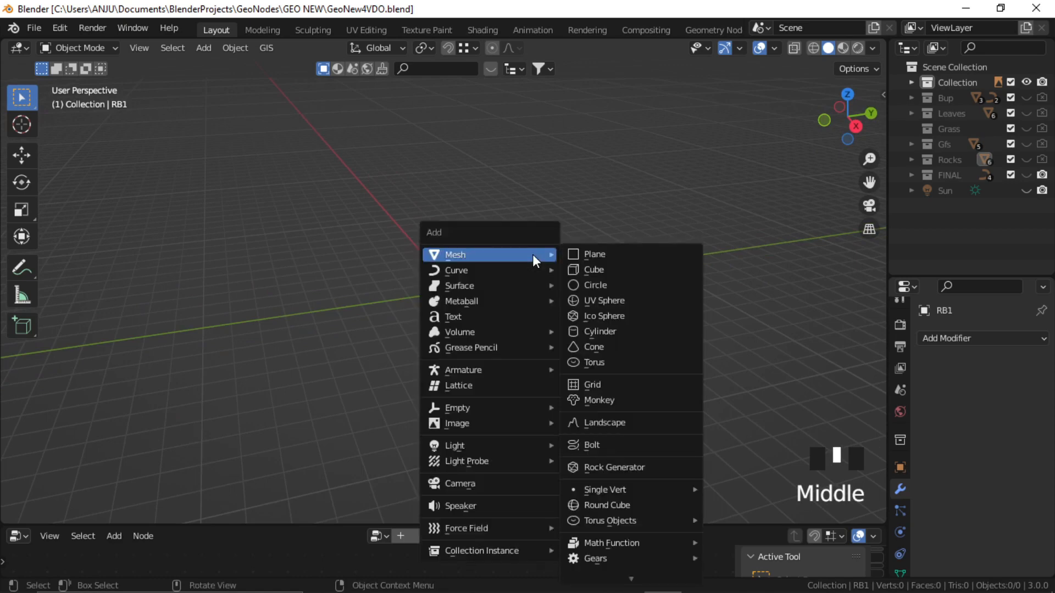
{"action": "left_click", "coordinate": [638, 259]}
{"action": "key", "text": "s"}
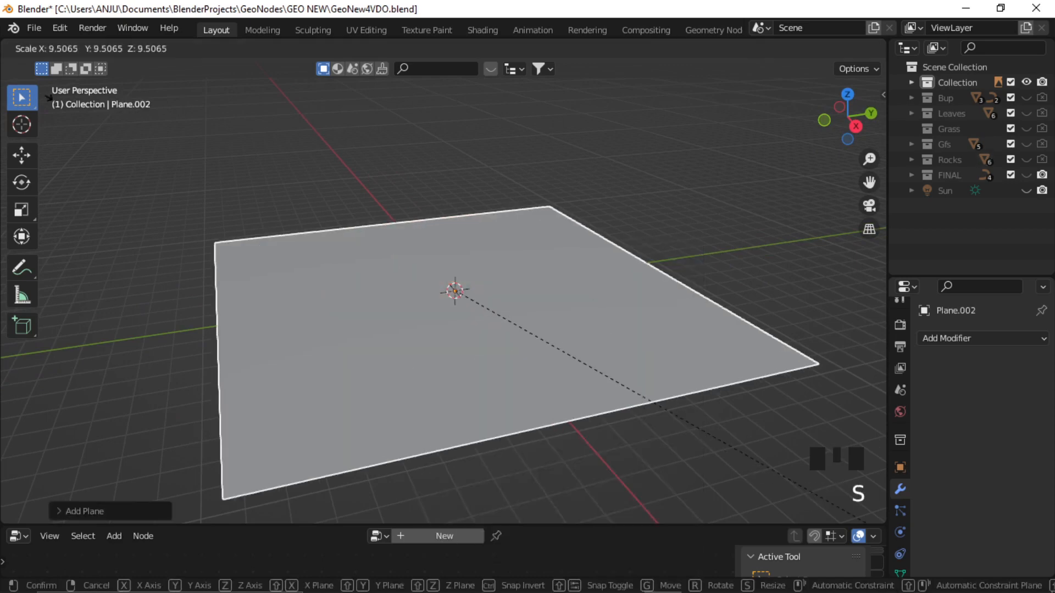
{"action": "left_click", "coordinate": [279, 183]}
{"action": "key", "text": "ctrl+a"}
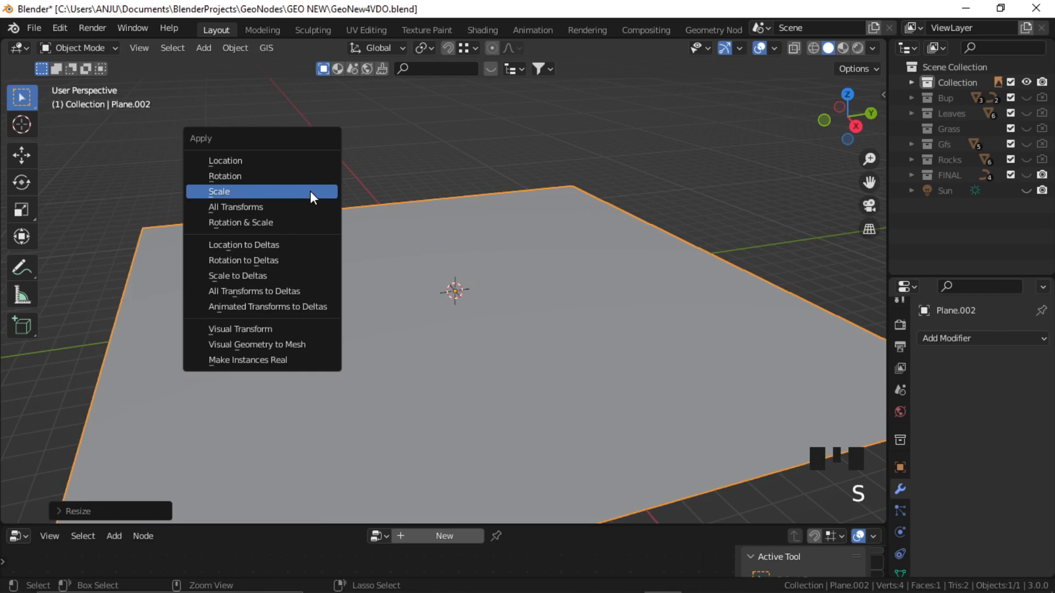
{"action": "left_click", "coordinate": [277, 191]}
- Add an Ocean modifier to the enlarged plane
{"action": "left_click", "coordinate": [968, 339]}
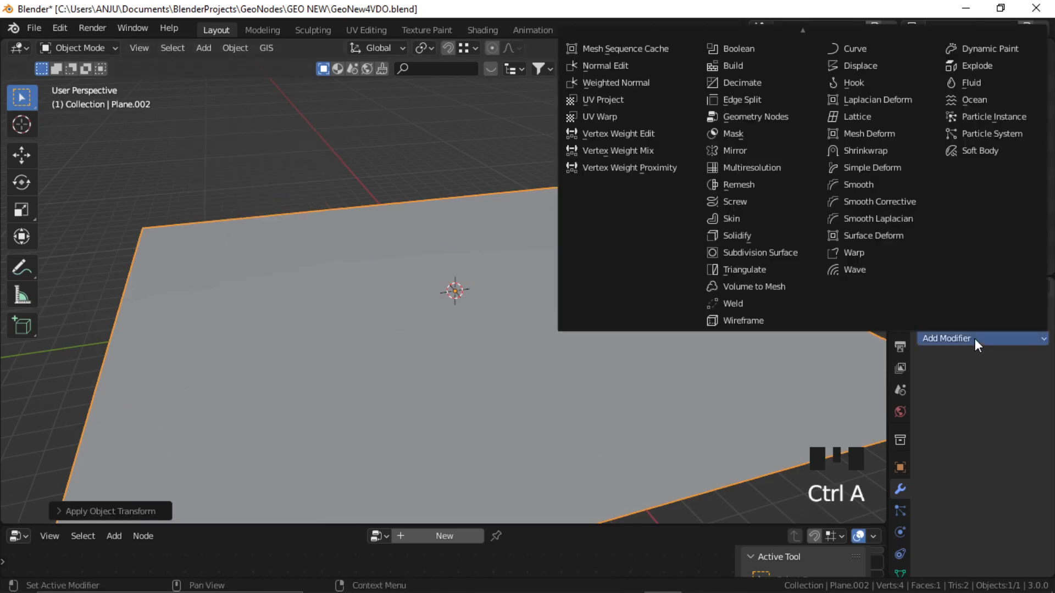
{"action": "left_click", "coordinate": [974, 101]}
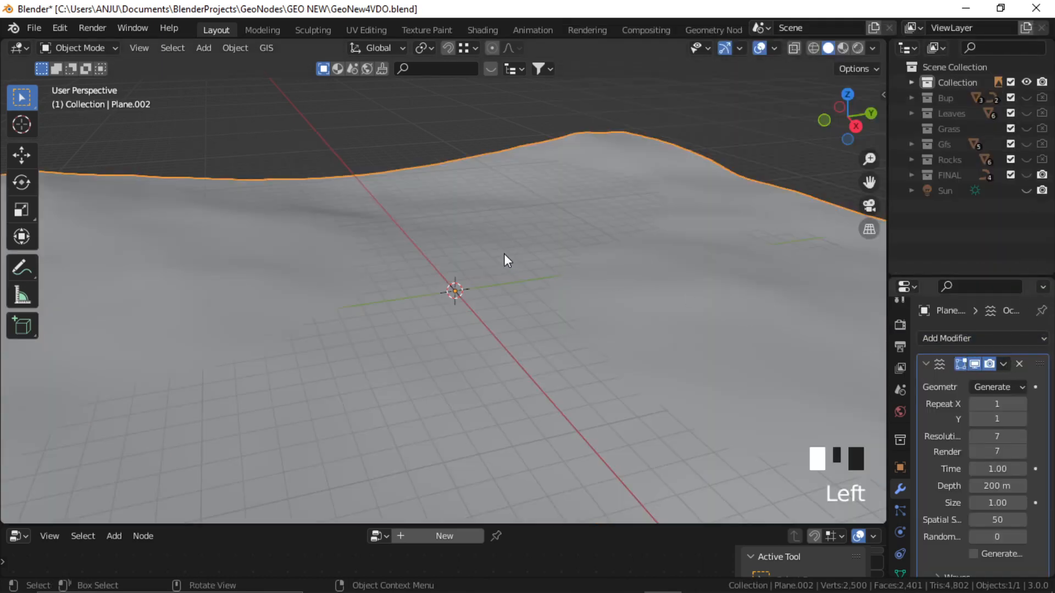
{"action": "scroll", "coordinate": [501, 252], "scroll_direction": "down", "scroll_amount": 3}
{"action": "middle_click_drag", "start_coordinate": [499, 252], "coordinate": [493, 262]}
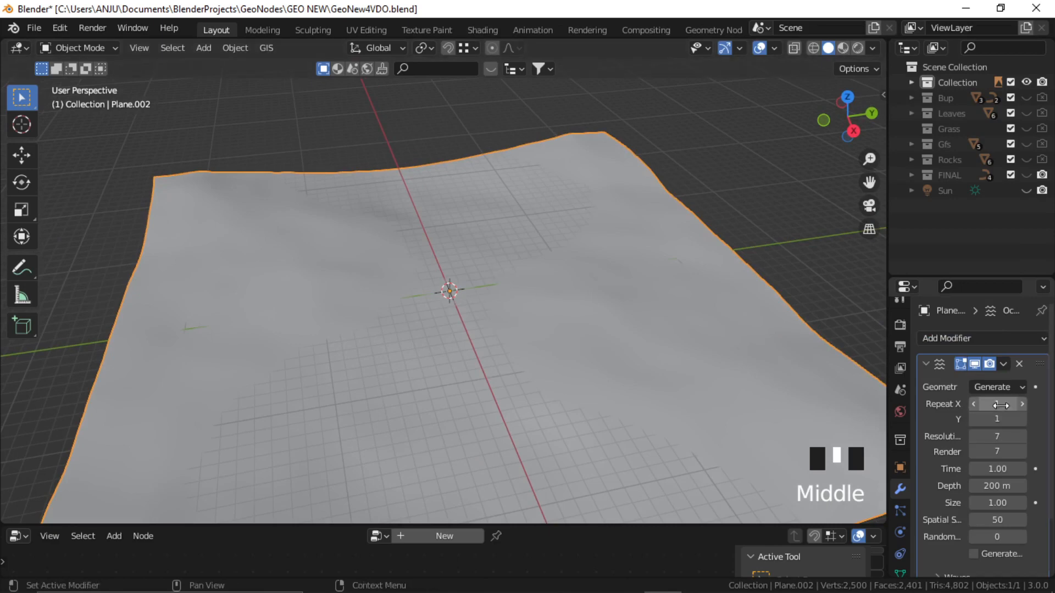
- Set the Ocean modifier's Repeat X and Y to 2, its viewport and render resolutions to 10, and its size to 0.69
{"action": "left_click_drag", "start_coordinate": [1002, 405], "coordinate": [1003, 451]}
{"action": "key", "text": "Return"}
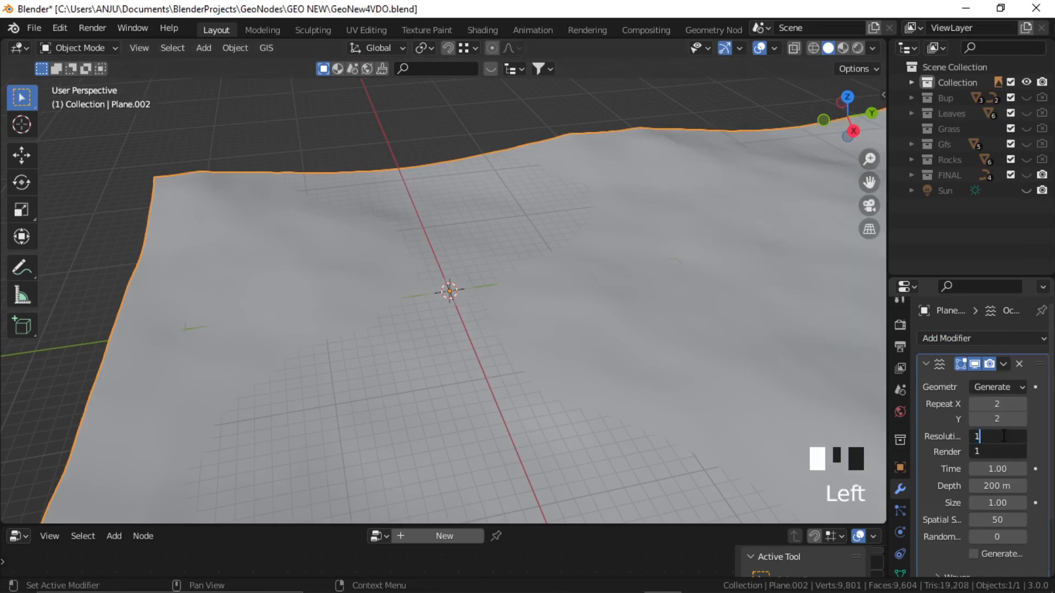
{"action": "left_click", "coordinate": [1004, 436]}
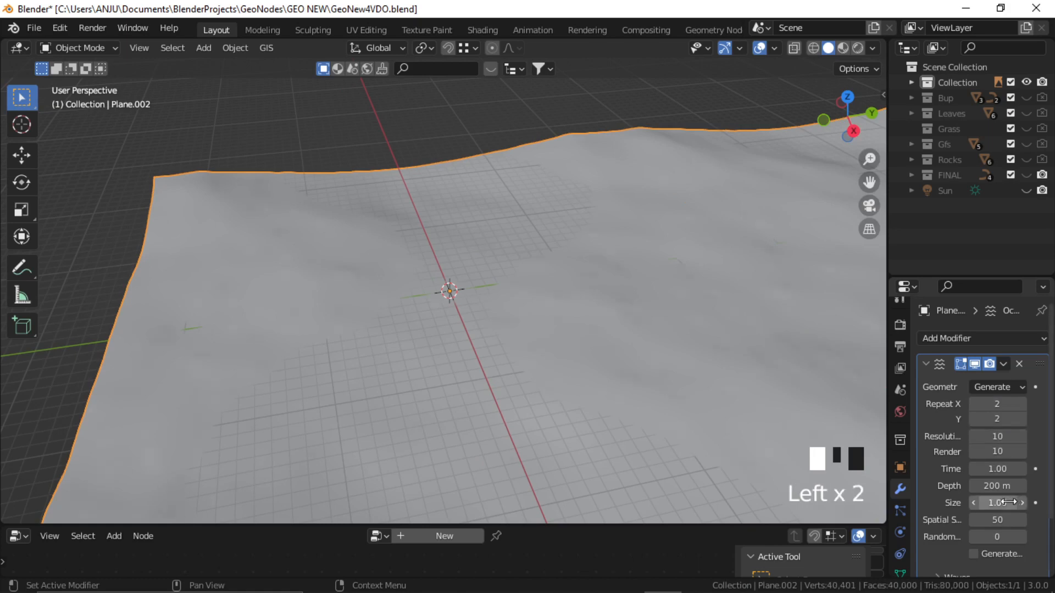
{"action": "left_click_drag", "start_coordinate": [997, 503], "coordinate": [978, 503]}
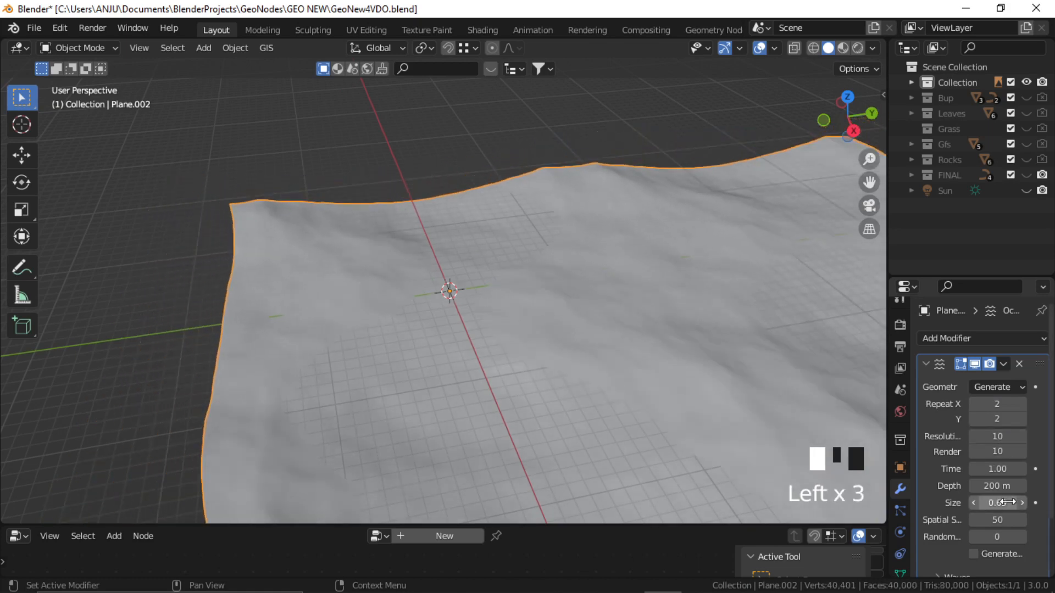
- Set the Ocean modifier's wave scale to 0.2
{"action": "scroll", "coordinate": [1010, 508], "scroll_direction": "down", "scroll_amount": 3}
{"action": "left_click", "coordinate": [943, 507]}
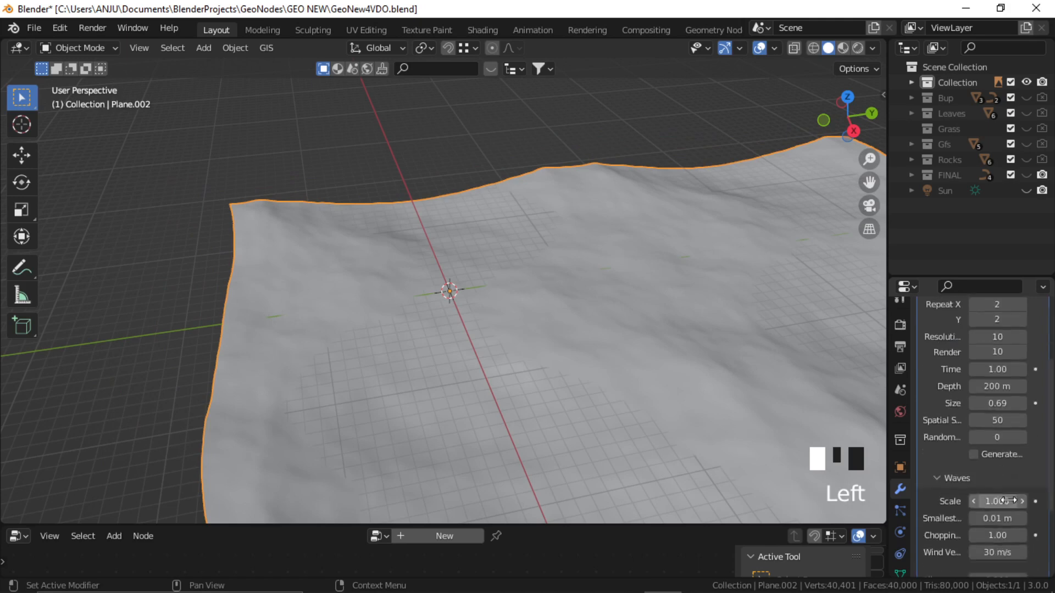
{"action": "scroll", "coordinate": [995, 491], "scroll_direction": "down", "scroll_amount": 3}
{"action": "left_click_drag", "start_coordinate": [997, 439], "coordinate": [977, 439]}
{"action": "left_click", "coordinate": [997, 440]}
{"action": "type", "text": "0."}
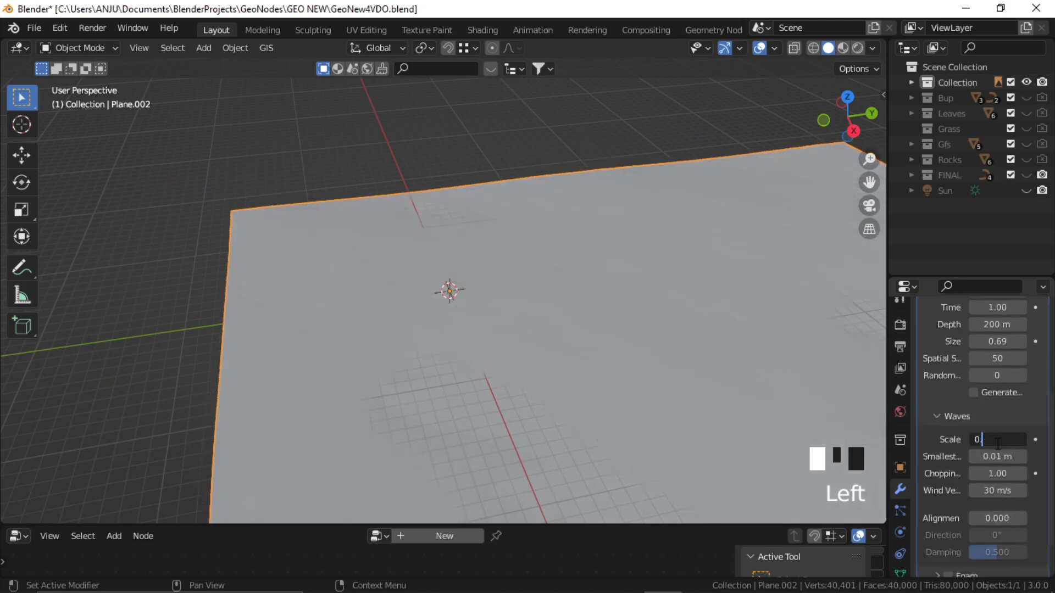
{"action": "type", "text": "2"}
{"action": "left_click", "coordinate": [997, 443]}
- Move the ocean plane in the top view so that it is centred on the world origin
{"action": "scroll", "coordinate": [510, 295], "scroll_direction": "down", "scroll_amount": 4}
{"action": "middle_click_drag", "start_coordinate": [511, 294], "coordinate": [574, 348], "text": "alt"}
{"action": "scroll", "coordinate": [587, 324], "scroll_direction": "down", "scroll_amount": 3}
{"action": "left_click", "coordinate": [562, 364]}
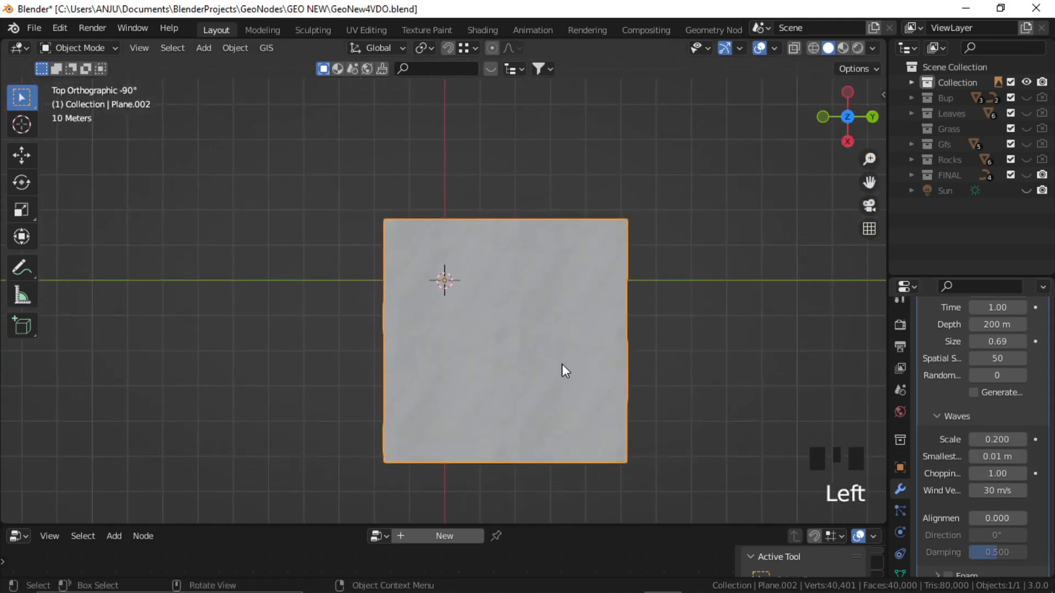
{"action": "key", "text": "g"}
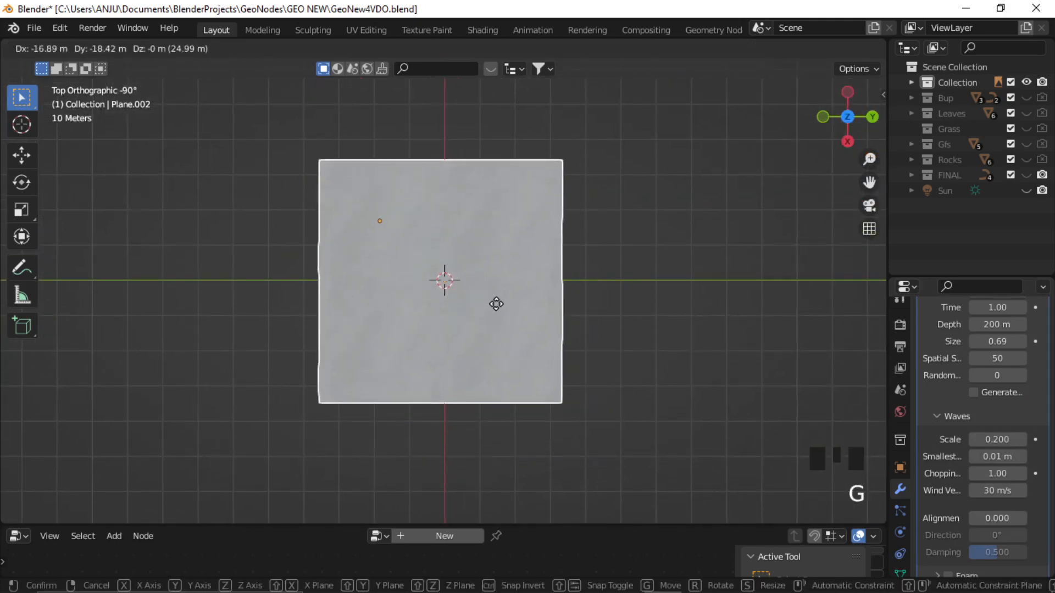
{"action": "left_click", "coordinate": [498, 307]}
{"action": "middle_click_drag", "start_coordinate": [461, 297], "coordinate": [532, 288]}
{"action": "scroll", "coordinate": [500, 231], "scroll_direction": "up", "scroll_amount": 2}
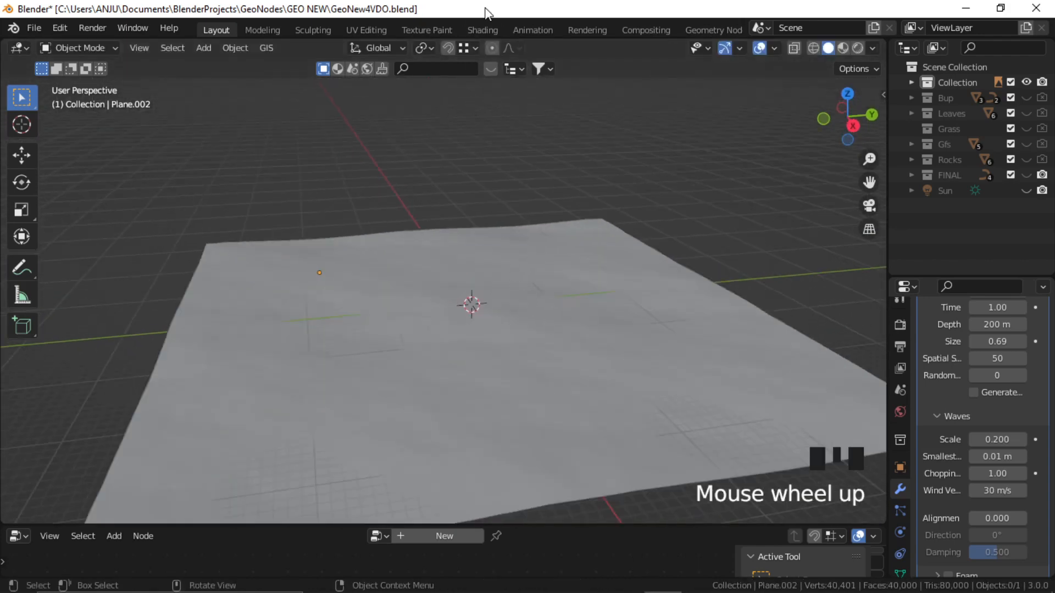
- Switch to the Shading workspace, enlarge its 3D viewport, and select the ocean plane
{"action": "left_click", "coordinate": [484, 28]}
{"action": "mouse_move", "coordinate": [531, 181]}
{"action": "middle_mouse_down"}
{"action": "mouse_move", "coordinate": [581, 181]}
{"action": "mouse_move", "coordinate": [556, 176]}
{"action": "mouse_move", "coordinate": [558, 203]}
{"action": "mouse_move", "coordinate": [553, 177]}
{"action": "middle_mouse_up"}
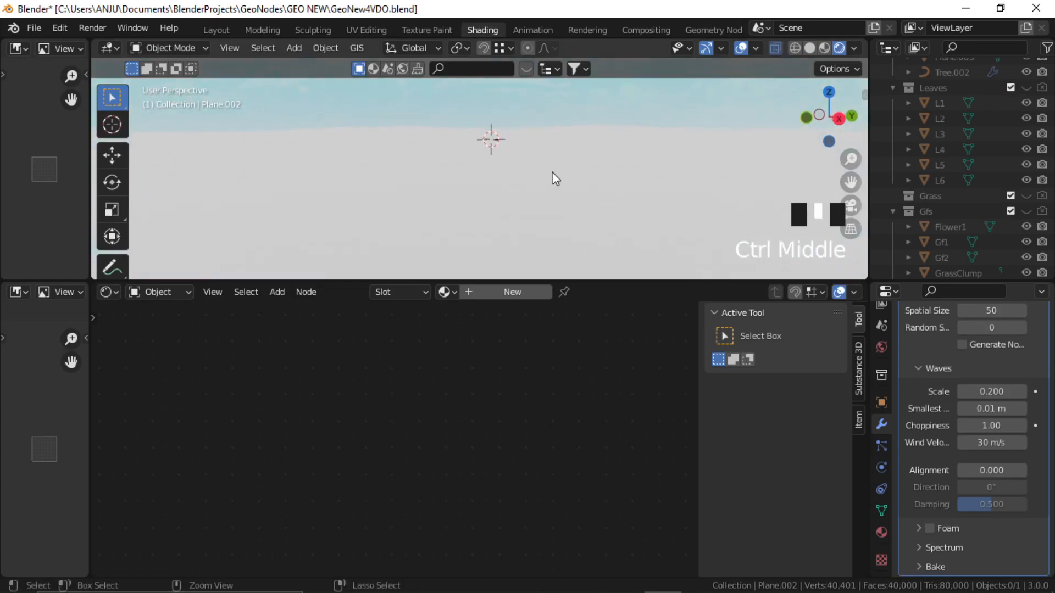
{"action": "left_click_drag", "start_coordinate": [581, 281], "coordinate": [582, 404]}
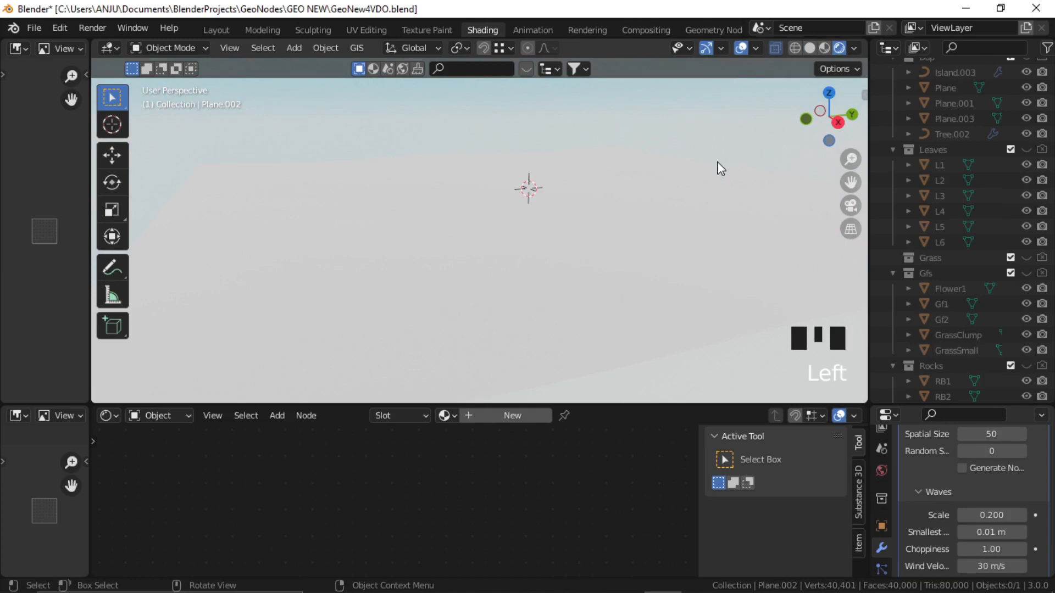
{"action": "left_click", "coordinate": [585, 206]}
{"action": "middle_click_drag", "start_coordinate": [585, 206], "coordinate": [560, 217]}
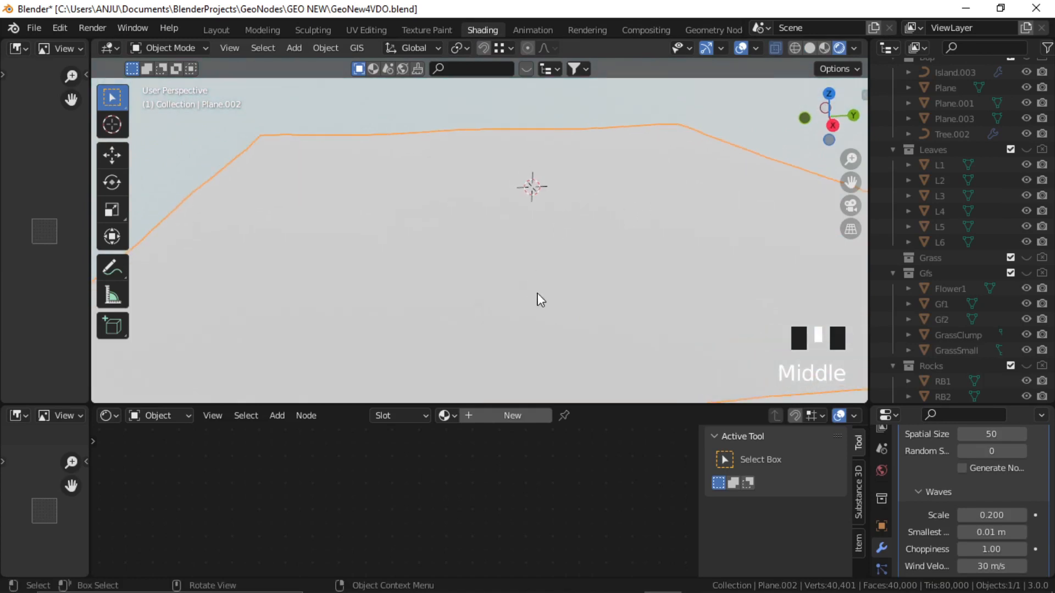
- Create a new material for the ocean plane and set its base colour to teal, with R 0.000, G 0.402 and B 0.313
{"action": "left_click", "coordinate": [489, 417]}
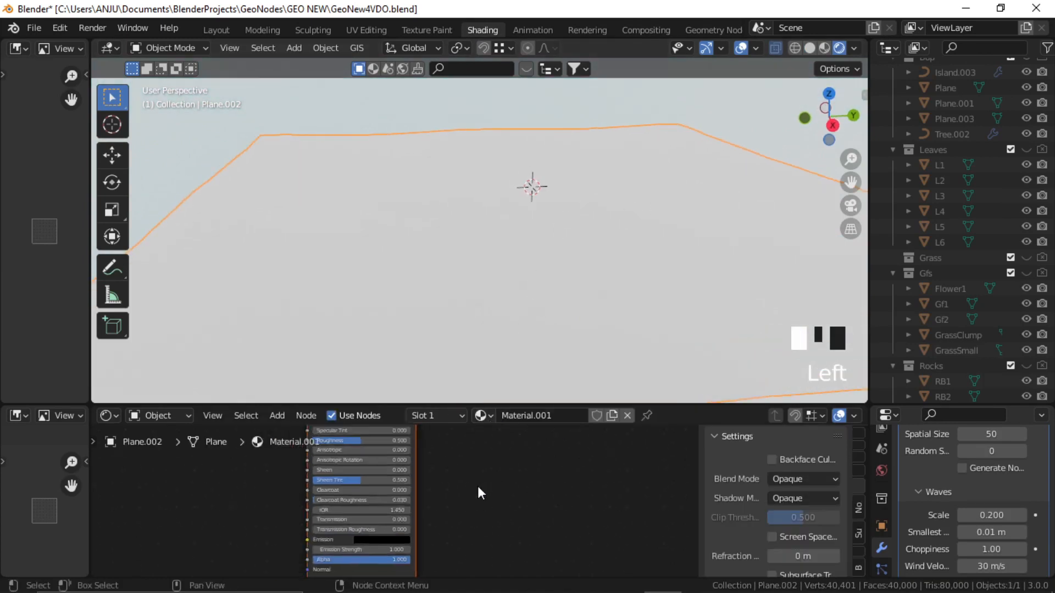
{"action": "scroll", "coordinate": [484, 516], "scroll_direction": "up", "scroll_amount": 3}
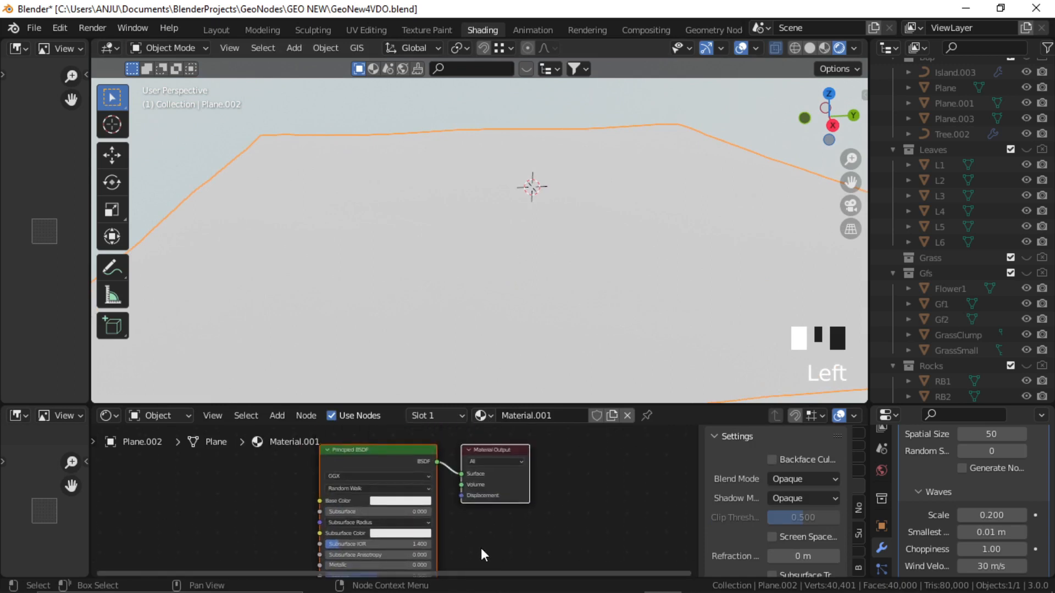
{"action": "left_click", "coordinate": [397, 502]}
{"action": "mouse_move", "coordinate": [437, 368]}
{"action": "left_mouse_down"}
{"action": "mouse_move", "coordinate": [413, 323]}
{"action": "mouse_move", "coordinate": [470, 357]}
{"action": "mouse_move", "coordinate": [471, 346]}
{"action": "left_mouse_up"}
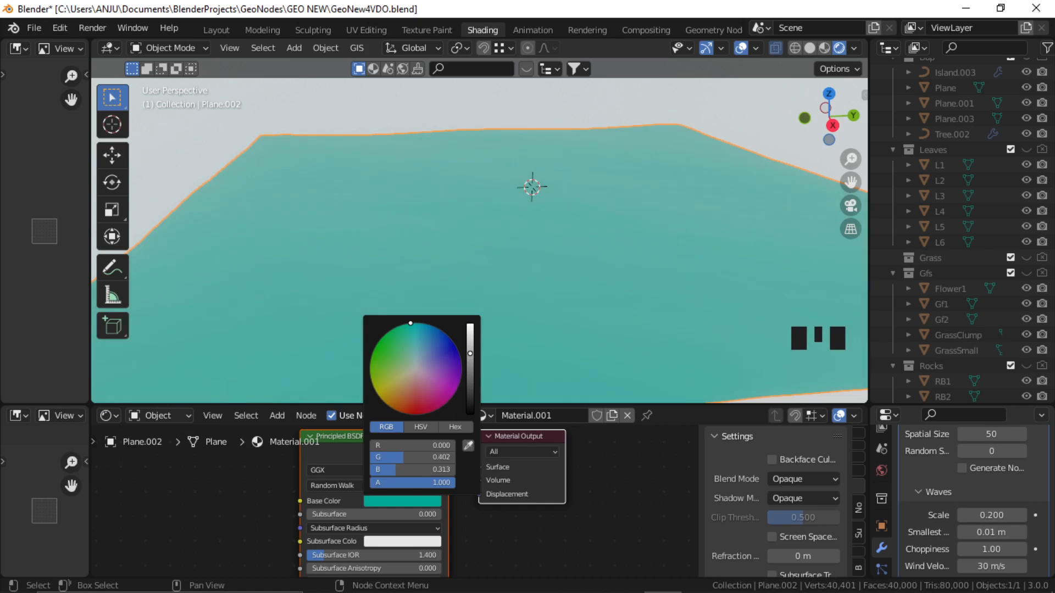
- Lower the water material's roughness and raise its transmission to 0.909
{"action": "middle_click_drag", "start_coordinate": [492, 525], "coordinate": [506, 464]}
{"action": "middle_click_drag", "start_coordinate": [422, 534], "coordinate": [428, 519]}
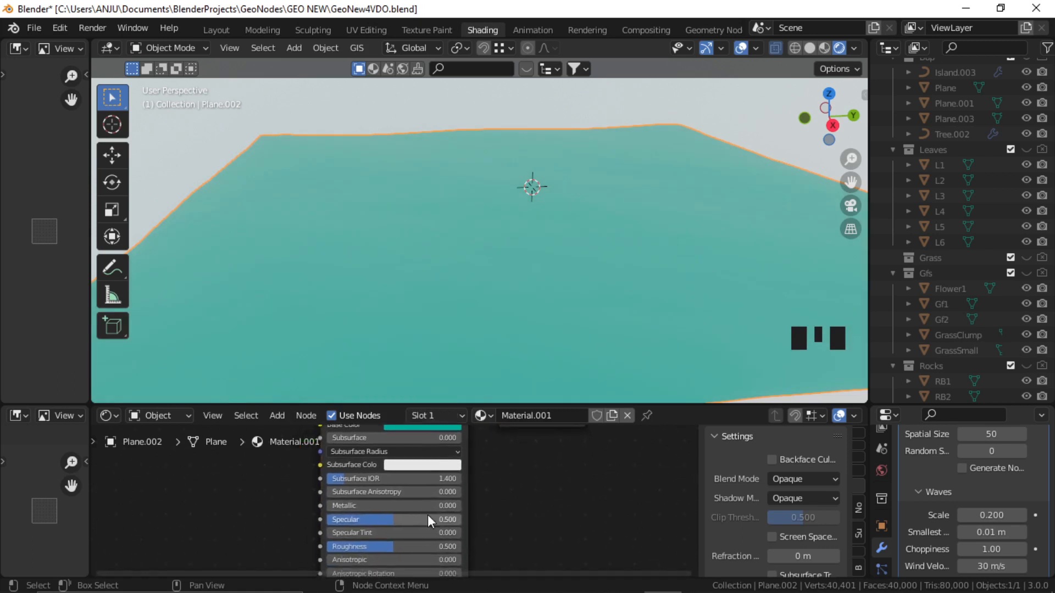
{"action": "left_click_drag", "start_coordinate": [391, 526], "coordinate": [328, 548]}
{"action": "middle_click_drag", "start_coordinate": [516, 539], "coordinate": [471, 549]}
{"action": "scroll", "coordinate": [460, 521], "scroll_direction": "up", "scroll_amount": 3}
{"action": "left_click_drag", "start_coordinate": [305, 513], "coordinate": [456, 513]}
{"action": "left_click", "coordinate": [611, 183]}
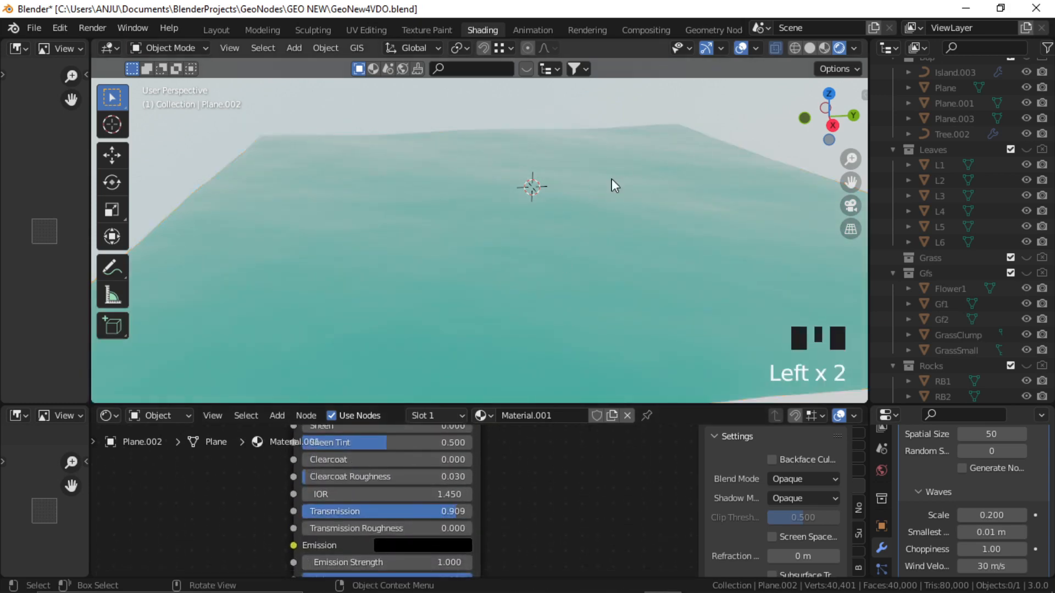
{"action": "scroll", "coordinate": [582, 197], "scroll_direction": "up", "scroll_amount": 3}
{"action": "middle_click_drag", "start_coordinate": [583, 197], "coordinate": [504, 169]}
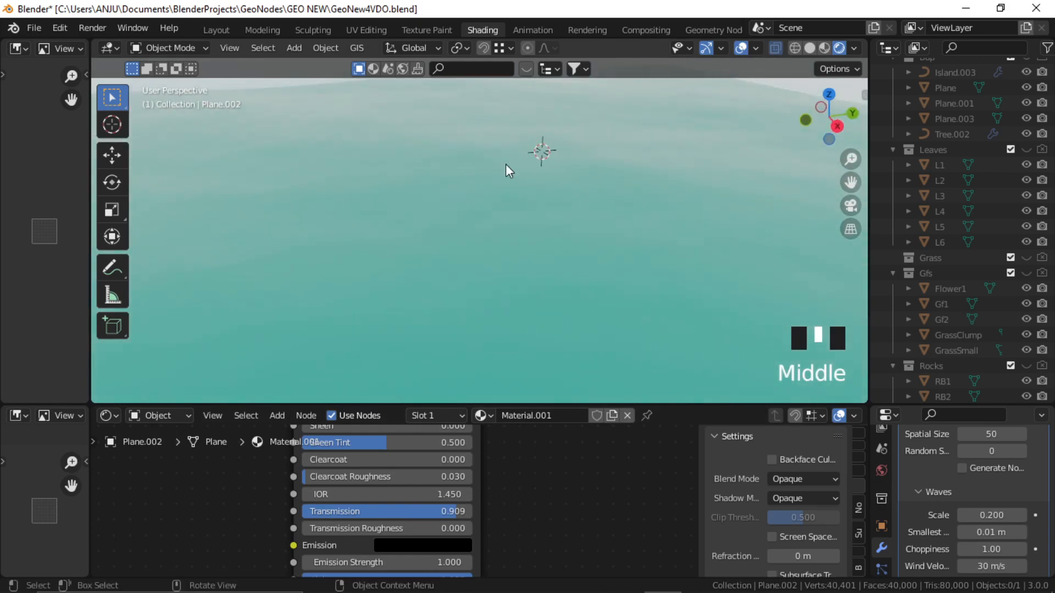
- Return to the Layout workspace with the ocean plane in view
{"action": "left_click", "coordinate": [217, 30]}
{"action": "middle_click_drag", "start_coordinate": [519, 305], "coordinate": [285, 248], "text": "shift"}
{"action": "scroll", "coordinate": [509, 272], "scroll_direction": "up", "scroll_amount": 3}
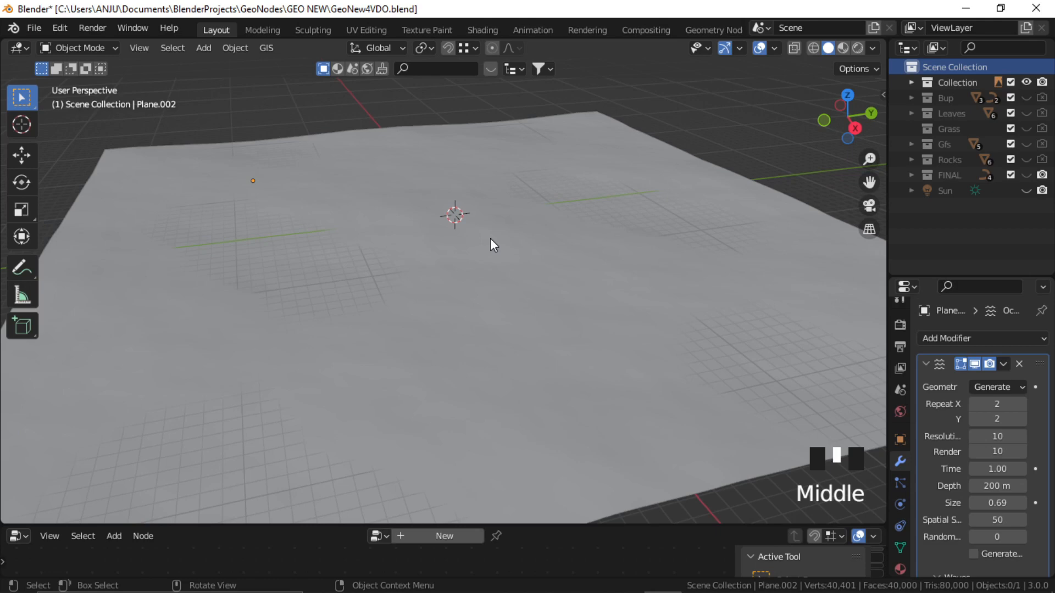
- Add a Bezier curve at the 3D cursor in the middle of the ocean plane
{"action": "middle_click_drag", "start_coordinate": [482, 209], "coordinate": [486, 268]}
{"action": "scroll", "coordinate": [475, 227], "scroll_direction": "up", "scroll_amount": 2}
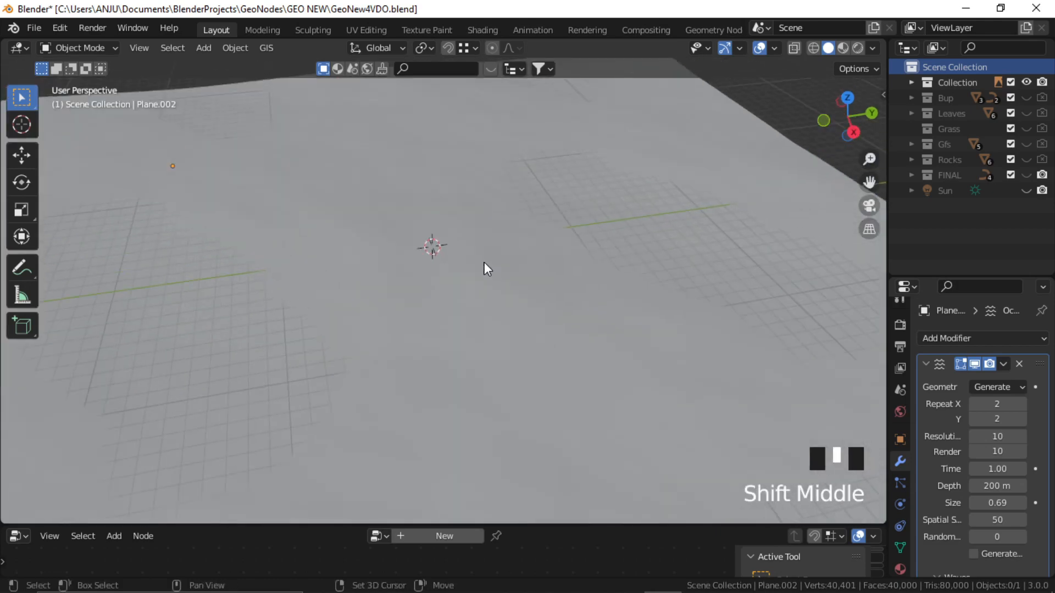
{"action": "key", "text": "shift+a"}
{"action": "mouse_move", "coordinate": [483, 263]}
{"action": "left_click", "coordinate": [589, 262]}
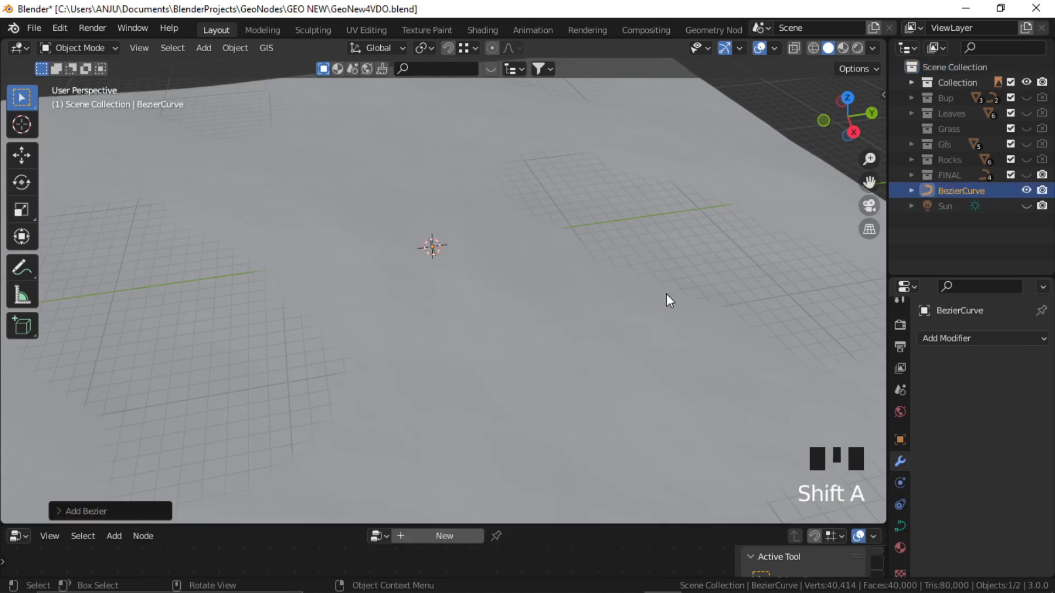
{"action": "middle_click_drag", "start_coordinate": [462, 266], "coordinate": [460, 249]}
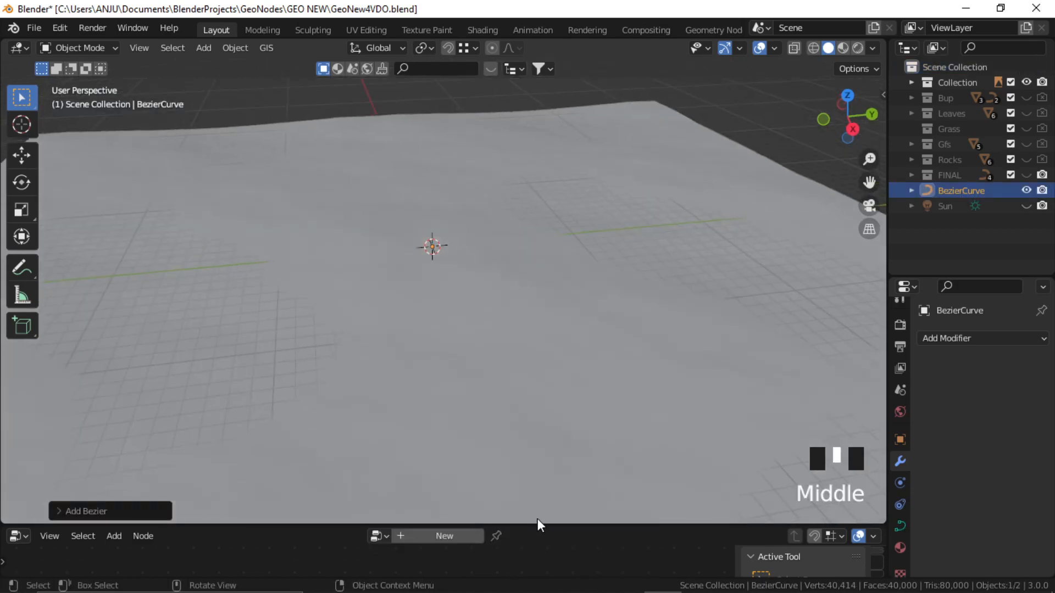
- Enlarge the node editor, create a new geometry node tree on the Bezier curve, and cut the link between Group Input and Group Output
{"action": "left_click_drag", "start_coordinate": [537, 525], "coordinate": [537, 359]}
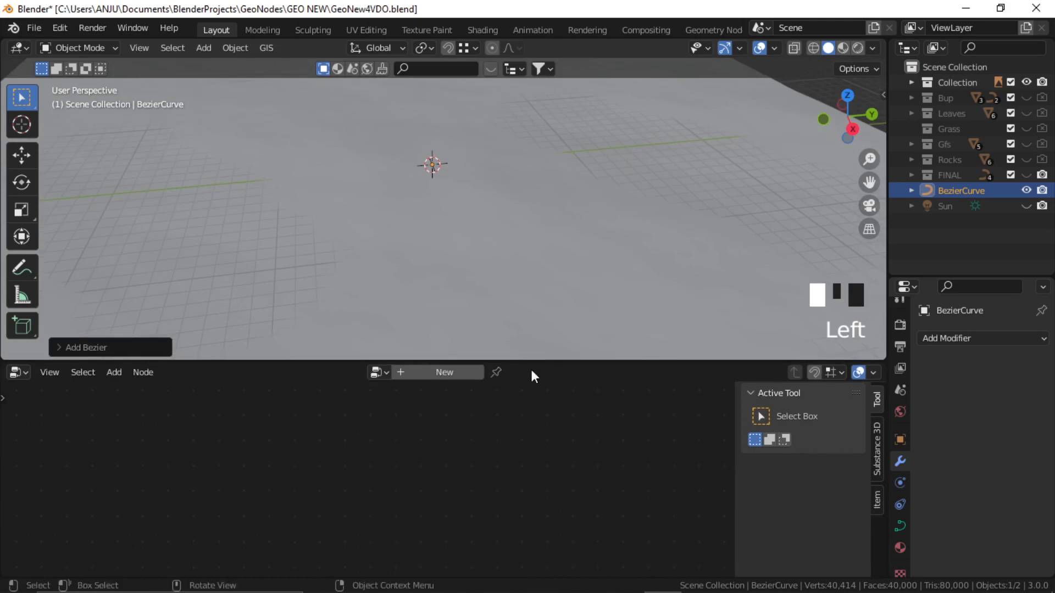
{"action": "left_click", "coordinate": [446, 372]}
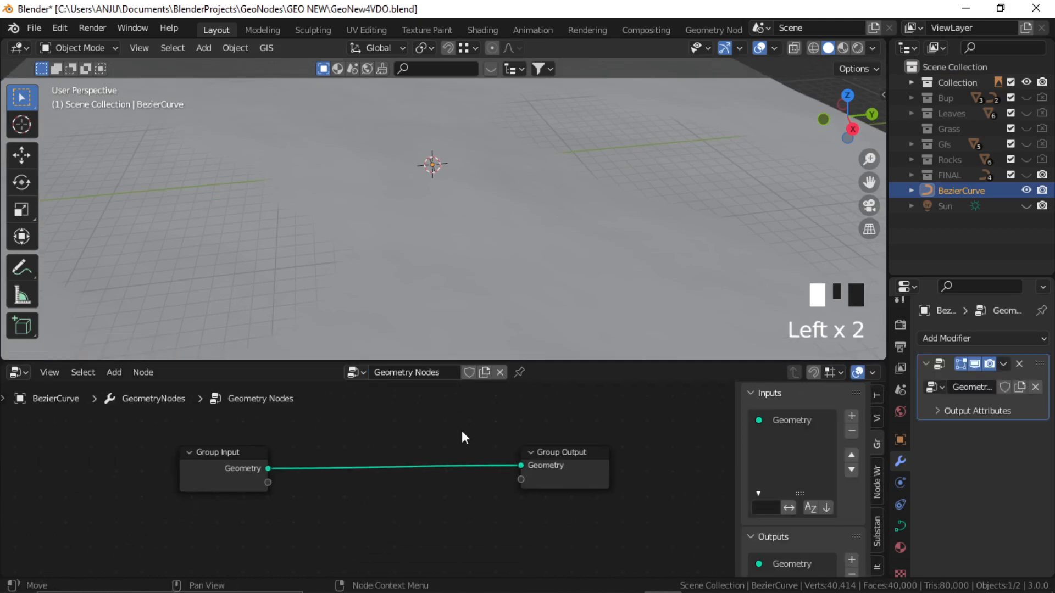
{"action": "mouse_move", "coordinate": [432, 441]}
{"action": "right_mouse_down", "text": "ctrl"}
{"action": "mouse_move", "coordinate": [440, 436]}
{"action": "mouse_move", "coordinate": [461, 489]}
{"action": "right_mouse_up", "text": "ctrl"}
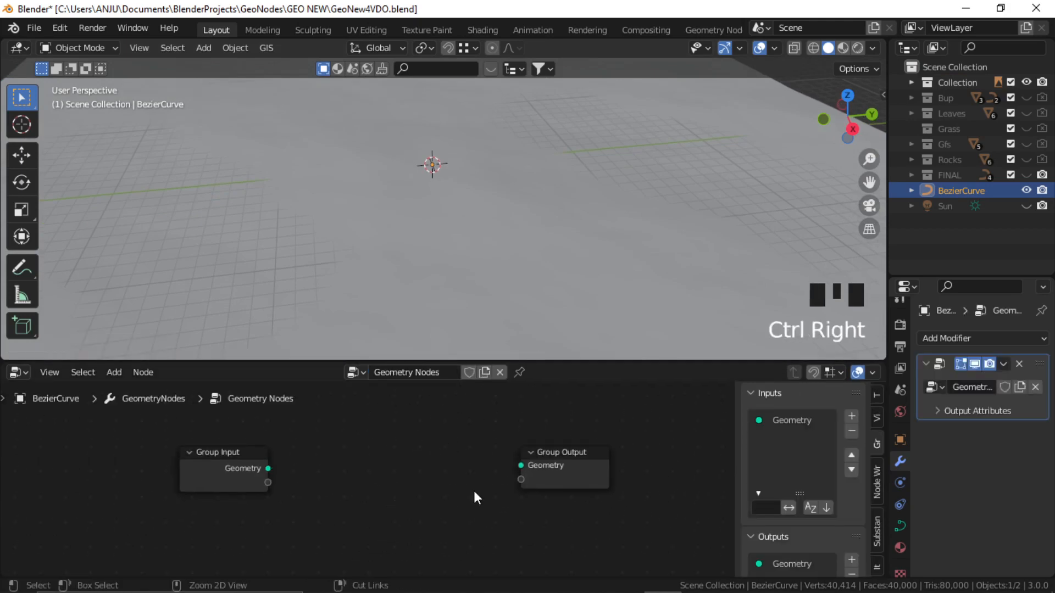
{"action": "left_click_drag", "start_coordinate": [258, 473], "coordinate": [251, 466]}
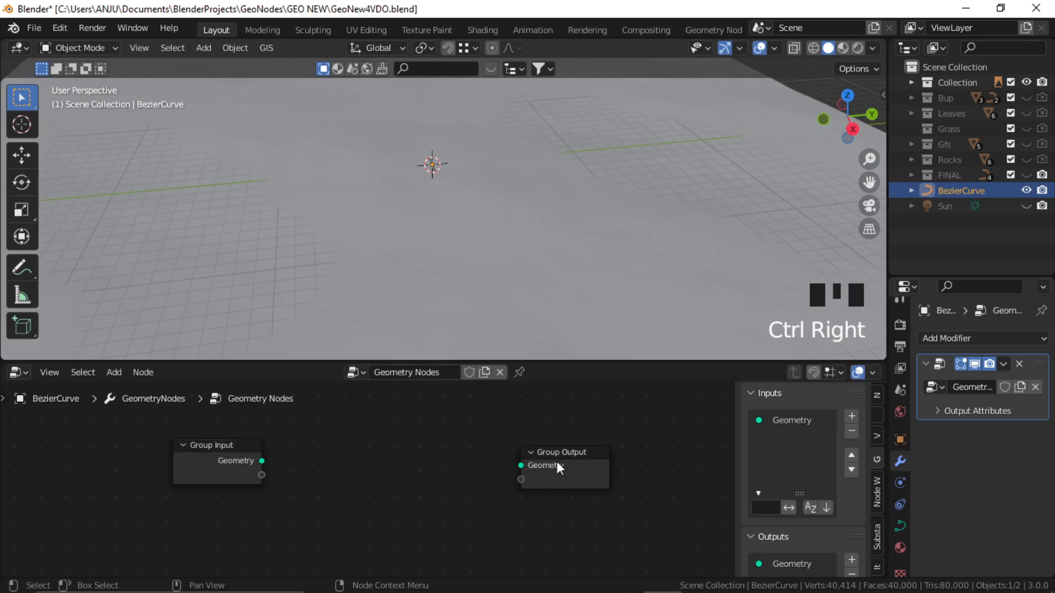
{"action": "left_click_drag", "start_coordinate": [562, 362], "coordinate": [494, 254]}
- Enter Edit Mode on the Bezier curve and delete all of its default vertices
{"action": "middle_click_drag", "start_coordinate": [495, 254], "coordinate": [522, 229]}
{"action": "middle_click_drag", "start_coordinate": [433, 236], "coordinate": [433, 218]}
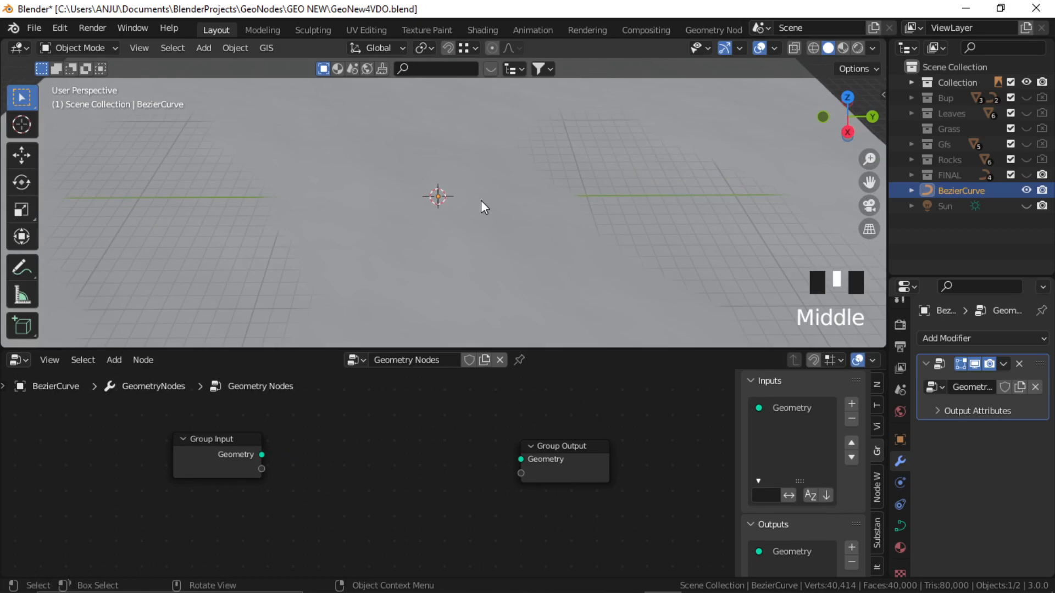
{"action": "key", "text": "Tab"}
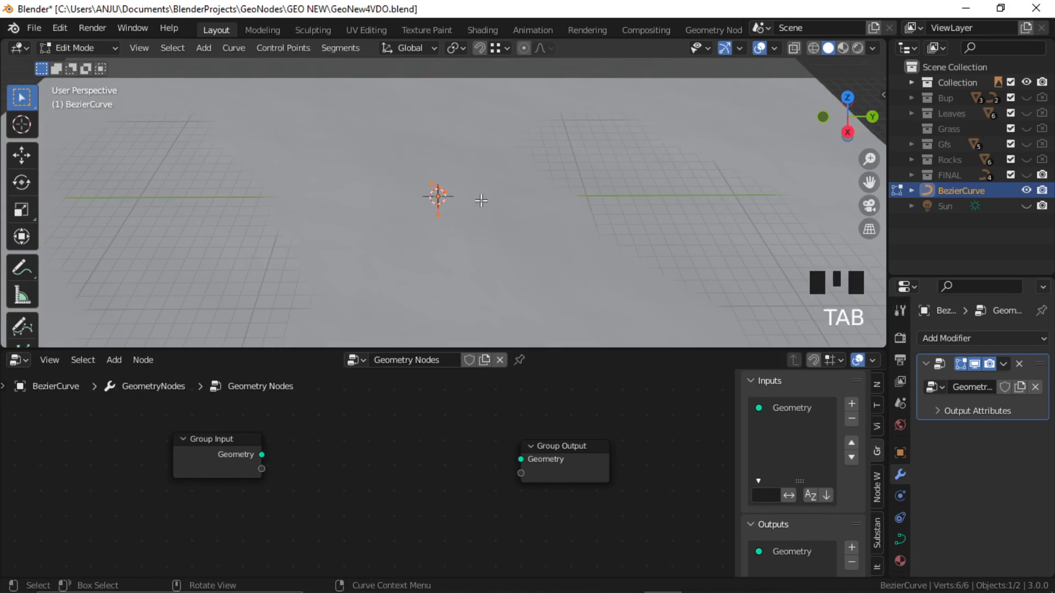
{"action": "key", "text": "x"}
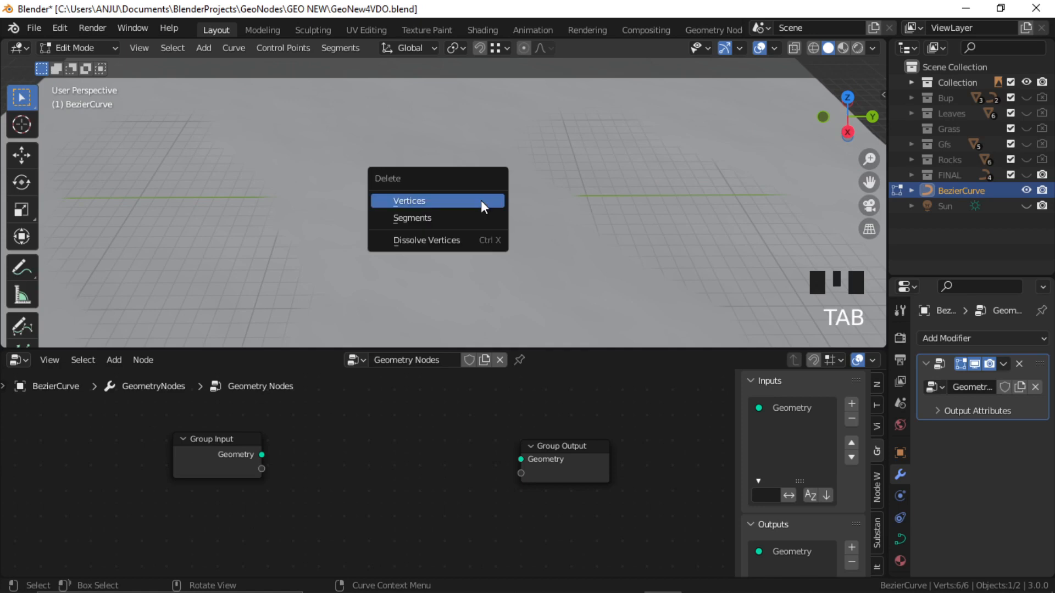
{"action": "left_click", "coordinate": [481, 201]}
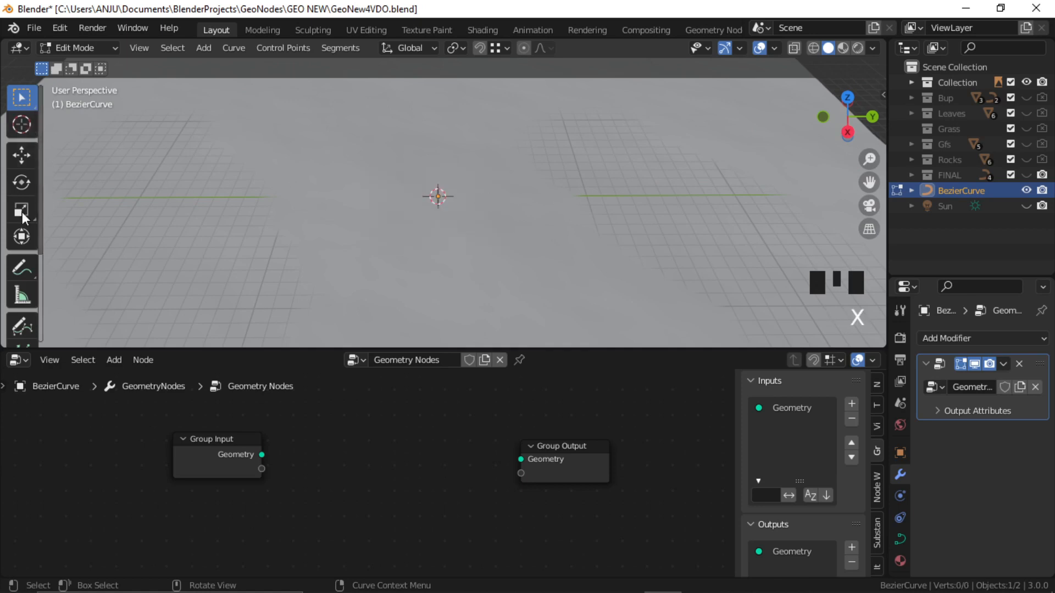
- Draw a closed oval island outline on the ocean around the 3D cursor using the Draw tool with Surface depth, and return to Object Mode
{"action": "left_click", "coordinate": [20, 324]}
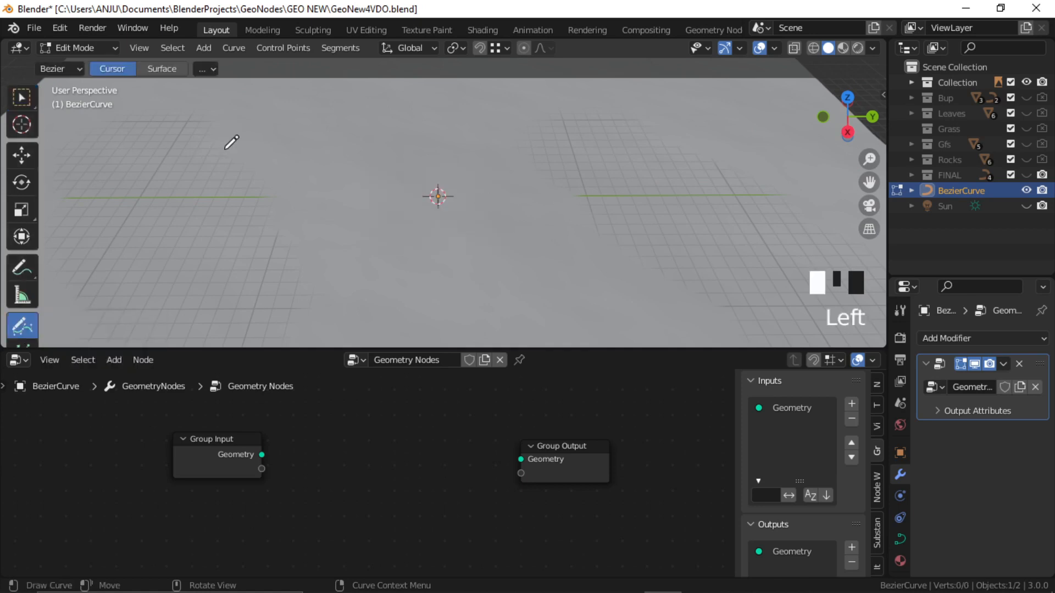
{"action": "left_click", "coordinate": [168, 71]}
{"action": "scroll", "coordinate": [461, 135], "scroll_direction": "down", "scroll_amount": 2}
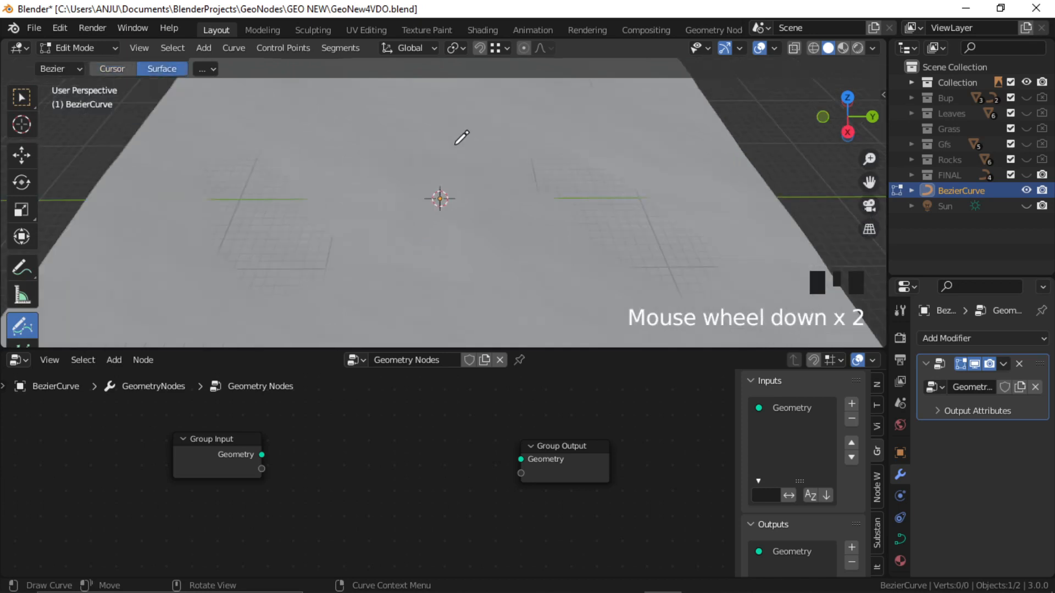
{"action": "middle_click_drag", "start_coordinate": [461, 135], "coordinate": [462, 207]}
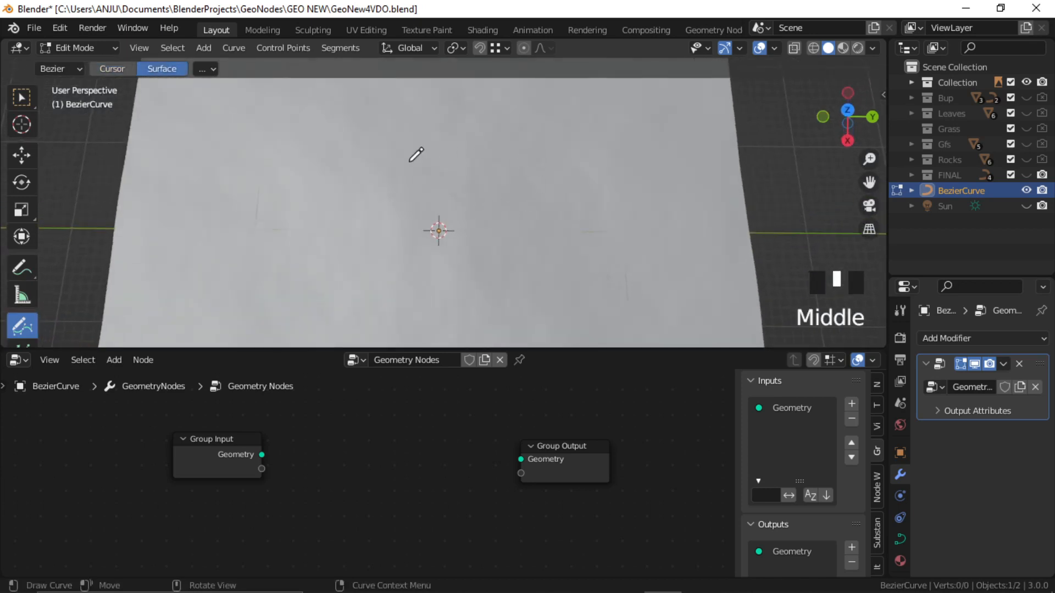
{"action": "mouse_move", "coordinate": [559, 204]}
{"action": "left_mouse_down"}
{"action": "mouse_move", "coordinate": [303, 225]}
{"action": "mouse_move", "coordinate": [590, 242]}
{"action": "mouse_move", "coordinate": [566, 204]}
{"action": "left_mouse_up"}
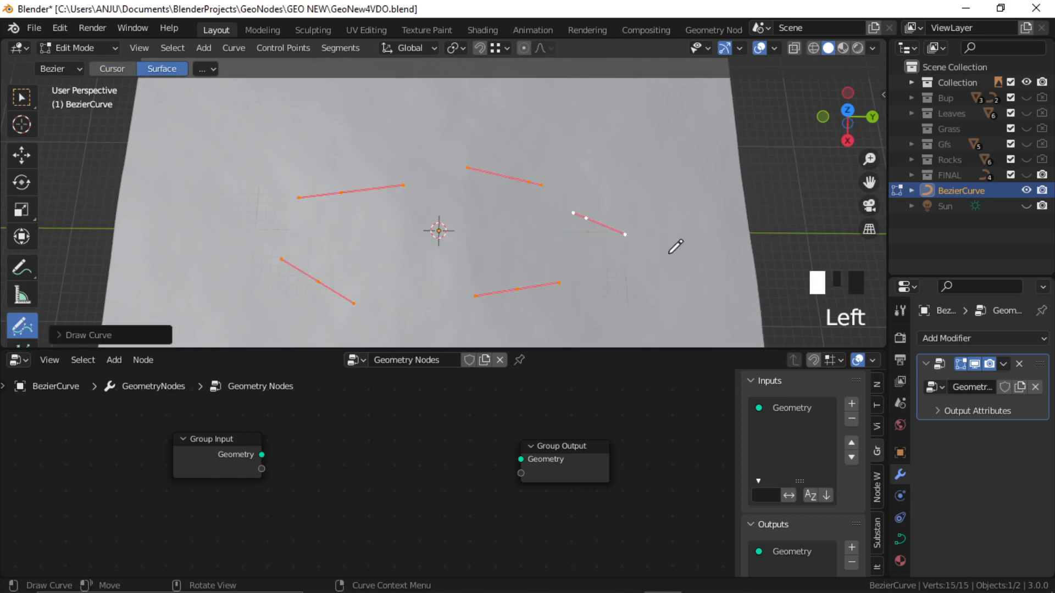
{"action": "scroll", "coordinate": [569, 212], "scroll_direction": "up", "scroll_amount": 2}
{"action": "mouse_move", "coordinate": [569, 212]}
{"action": "middle_mouse_down"}
{"action": "mouse_move", "coordinate": [584, 207]}
{"action": "mouse_move", "coordinate": [576, 170]}
{"action": "middle_mouse_up"}
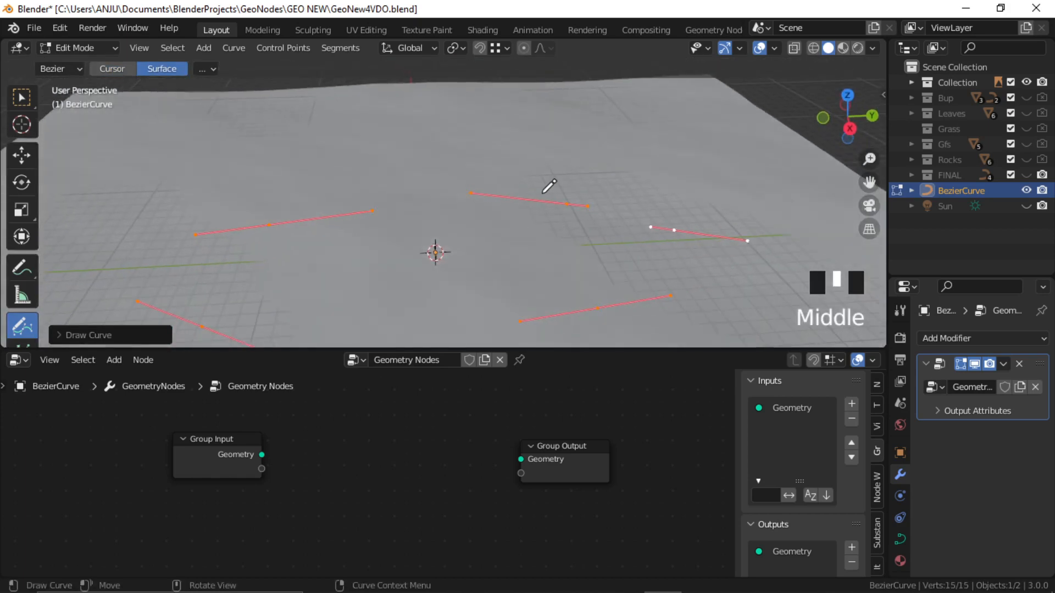
{"action": "key", "text": "Tab"}
{"action": "middle_click_drag", "start_coordinate": [511, 263], "coordinate": [525, 323], "text": "shift"}
{"action": "scroll", "coordinate": [640, 242], "scroll_direction": "up", "scroll_amount": 1}
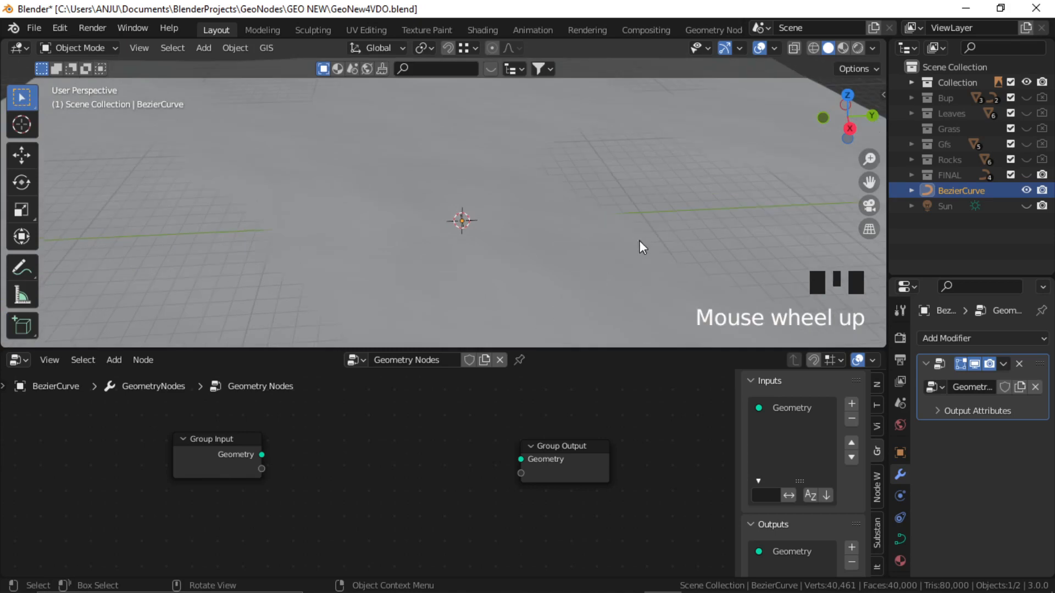
- Add a Fill Curve node between the Group Input and Group Output nodes
{"action": "middle_click_drag", "start_coordinate": [407, 428], "coordinate": [425, 405]}
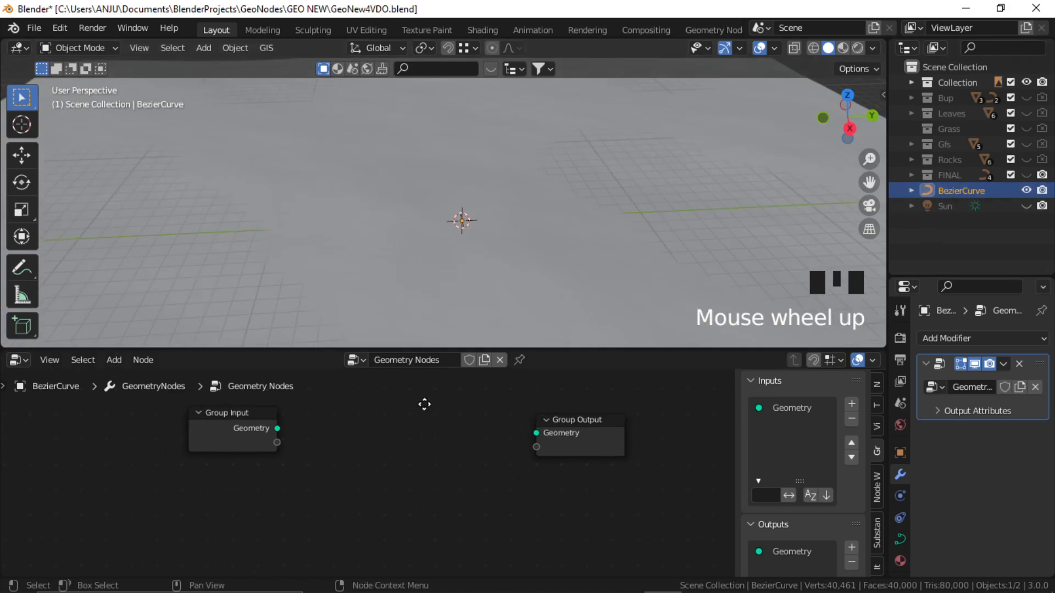
{"action": "middle_click_drag", "start_coordinate": [372, 443], "coordinate": [377, 499]}
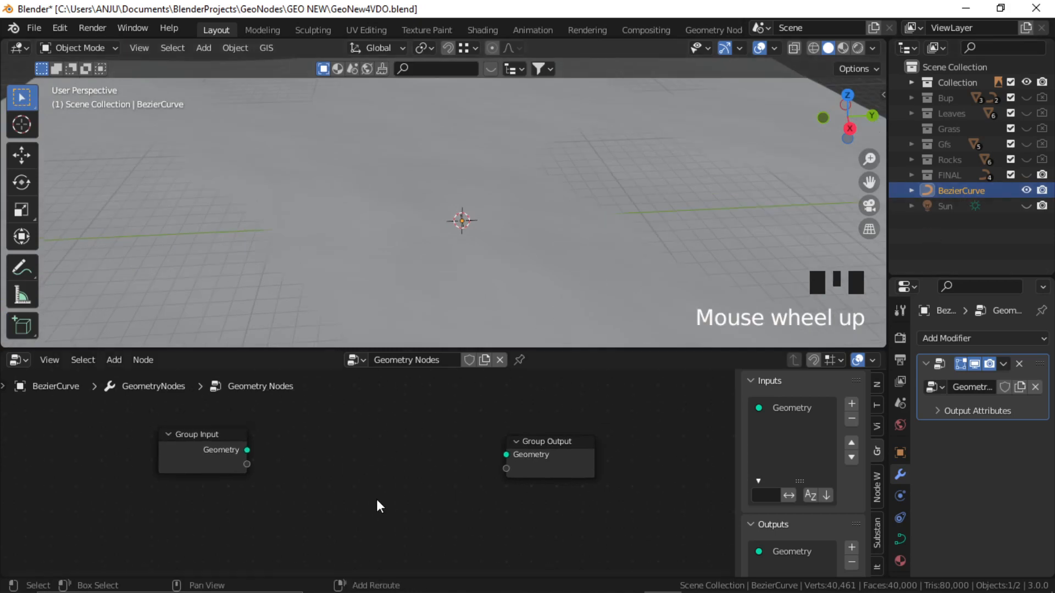
{"action": "key", "text": "shift+a"}
{"action": "left_click", "coordinate": [351, 274]}
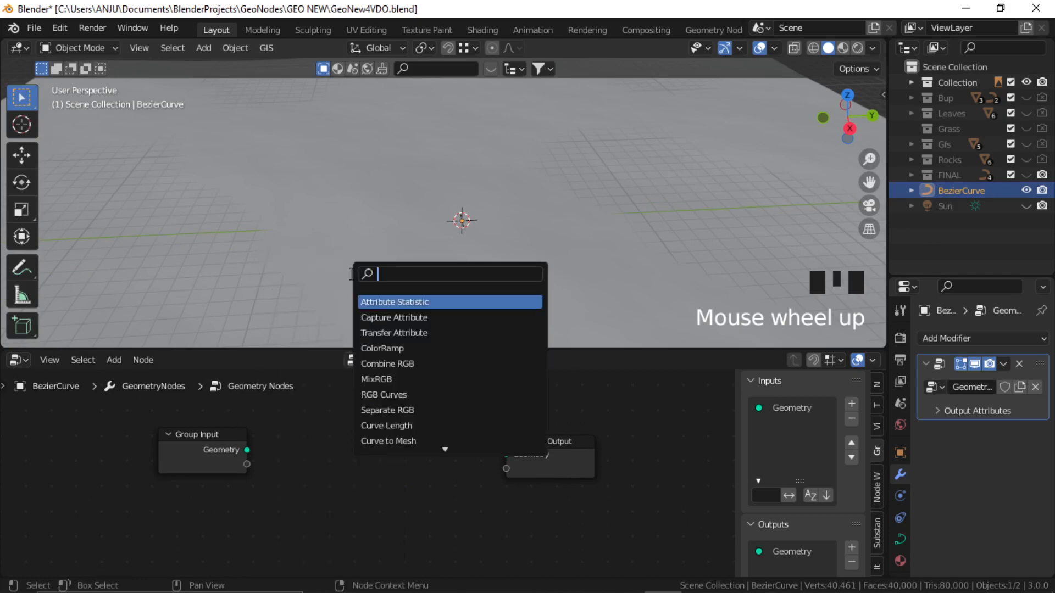
{"action": "type", "text": "fill"}
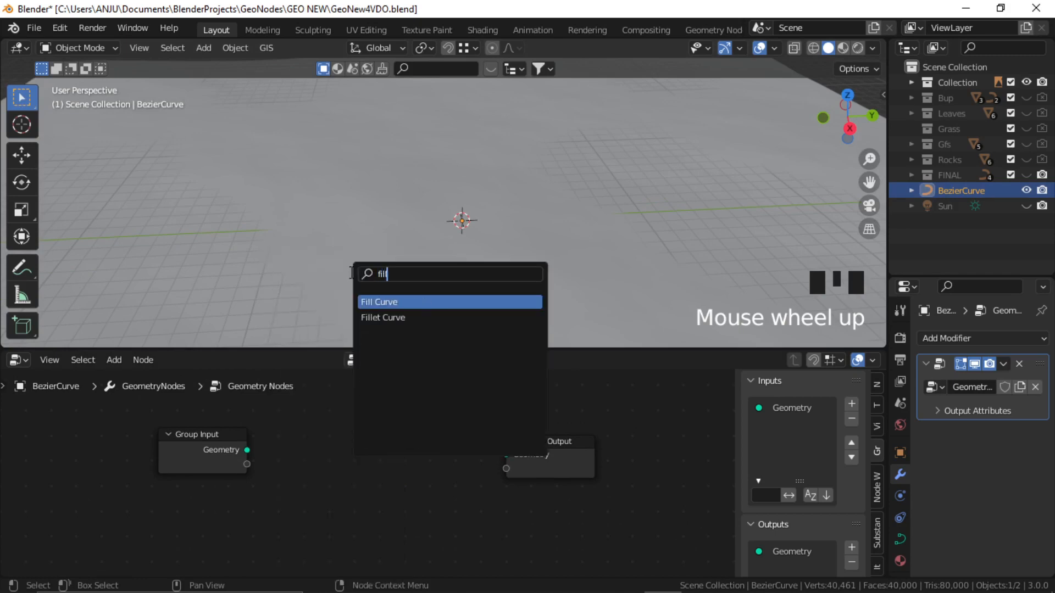
{"action": "key", "text": "Return"}
{"action": "left_click", "coordinate": [441, 475]}
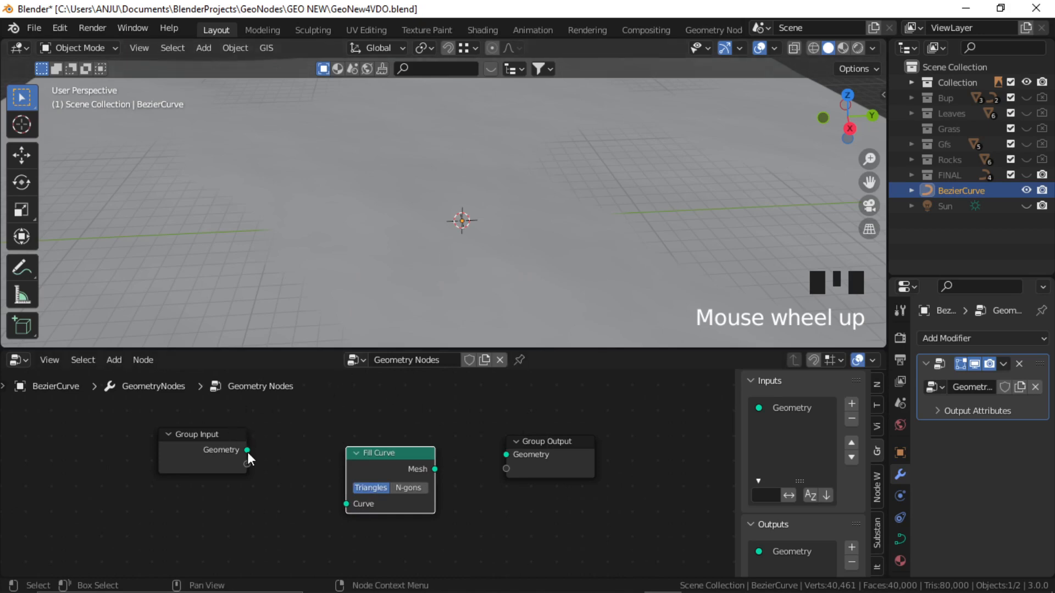
- Wire Fill Curve between the Group Input and Group Output geometry sockets and set its mode to N-gons
{"action": "left_click_drag", "start_coordinate": [247, 451], "coordinate": [347, 503]}
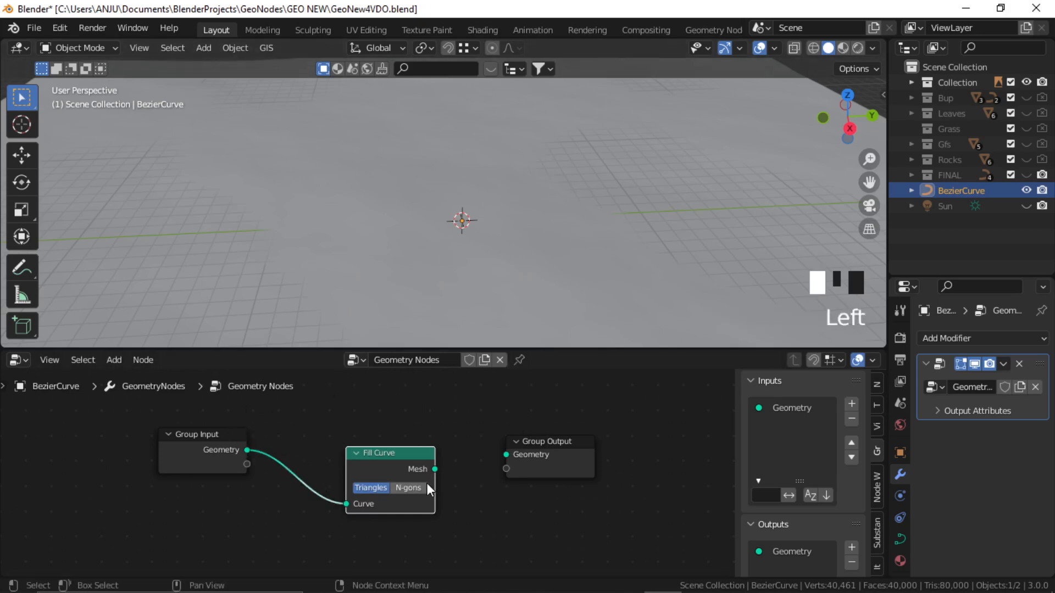
{"action": "left_click", "coordinate": [410, 487]}
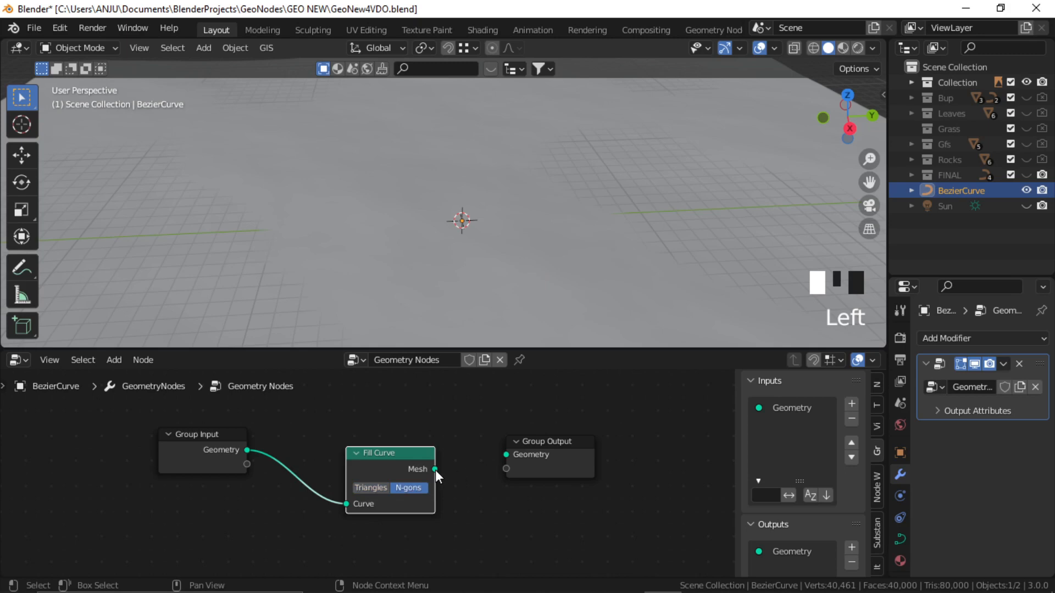
{"action": "left_click_drag", "start_coordinate": [435, 470], "coordinate": [573, 458]}
{"action": "middle_click_drag", "start_coordinate": [475, 245], "coordinate": [450, 241]}
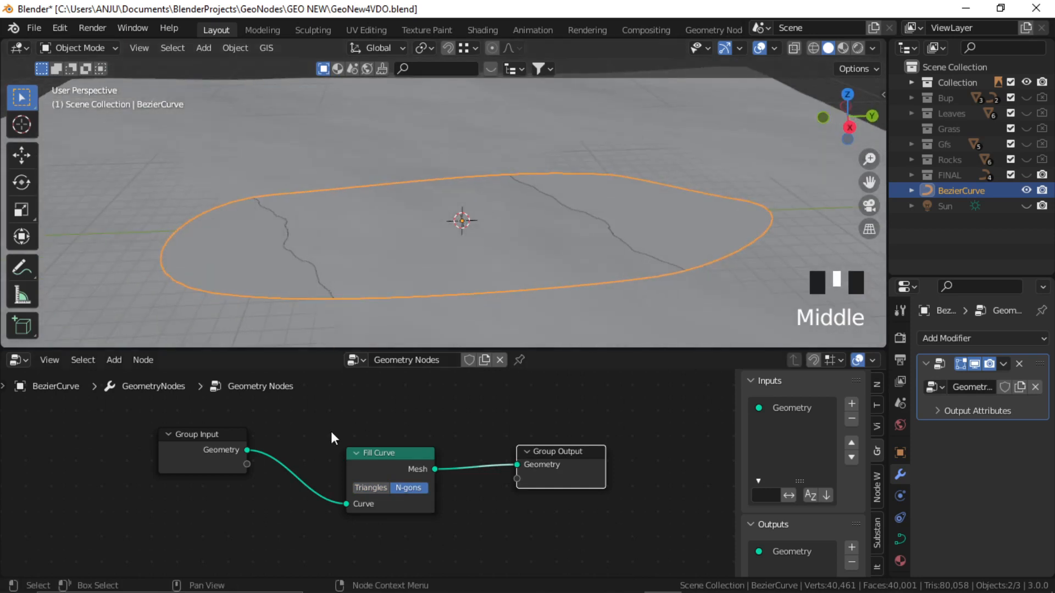
- Insert a Resample Curve node between Group Input and Fill Curve and set its count to 44
{"action": "left_click_drag", "start_coordinate": [199, 435], "coordinate": [144, 442]}
{"action": "middle_click_drag", "start_coordinate": [340, 446], "coordinate": [352, 436]}
{"action": "left_click", "coordinate": [357, 437]}
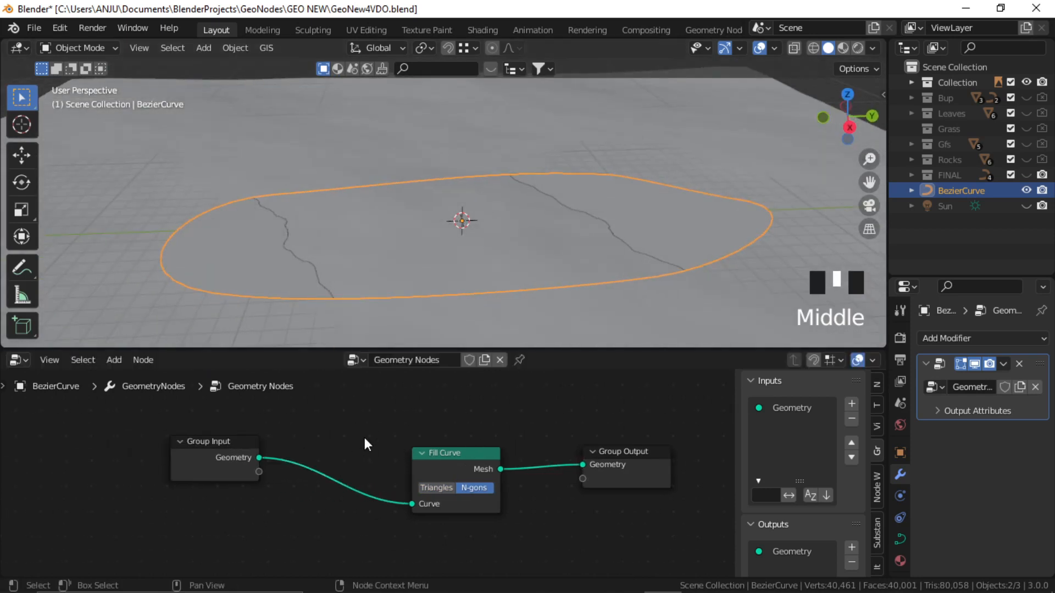
{"action": "key", "text": "shift+a"}
{"action": "left_click", "coordinate": [332, 274]}
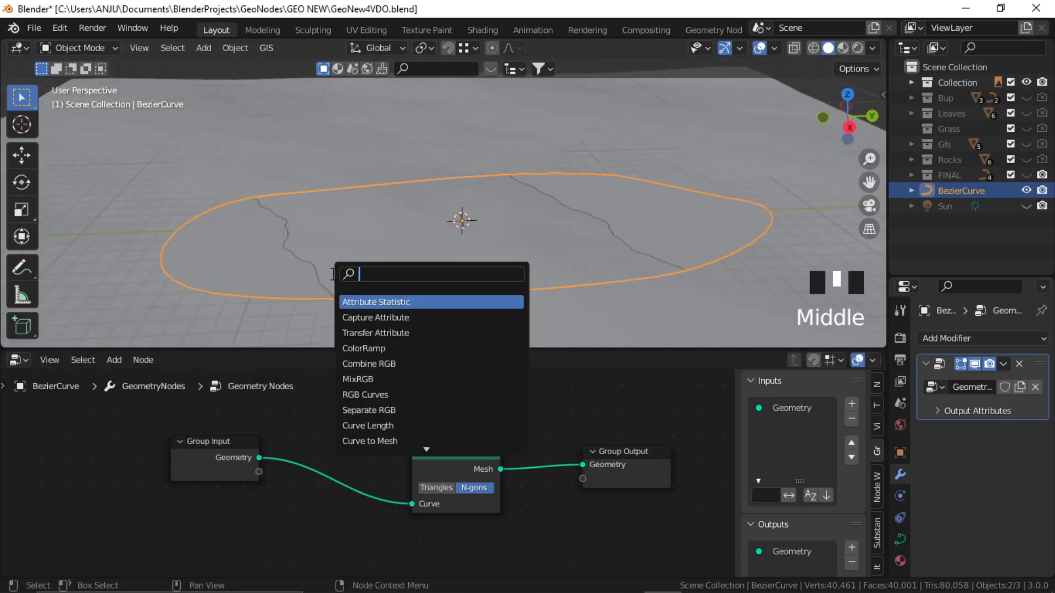
{"action": "type", "text": "rea"}
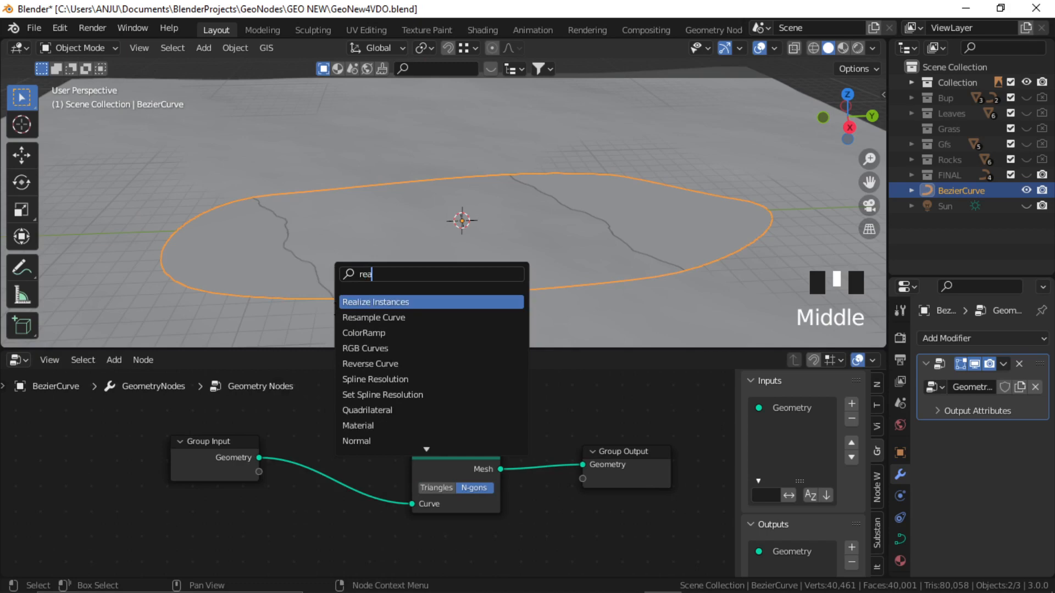
{"action": "left_click", "coordinate": [373, 317]}
{"action": "left_click", "coordinate": [354, 475]}
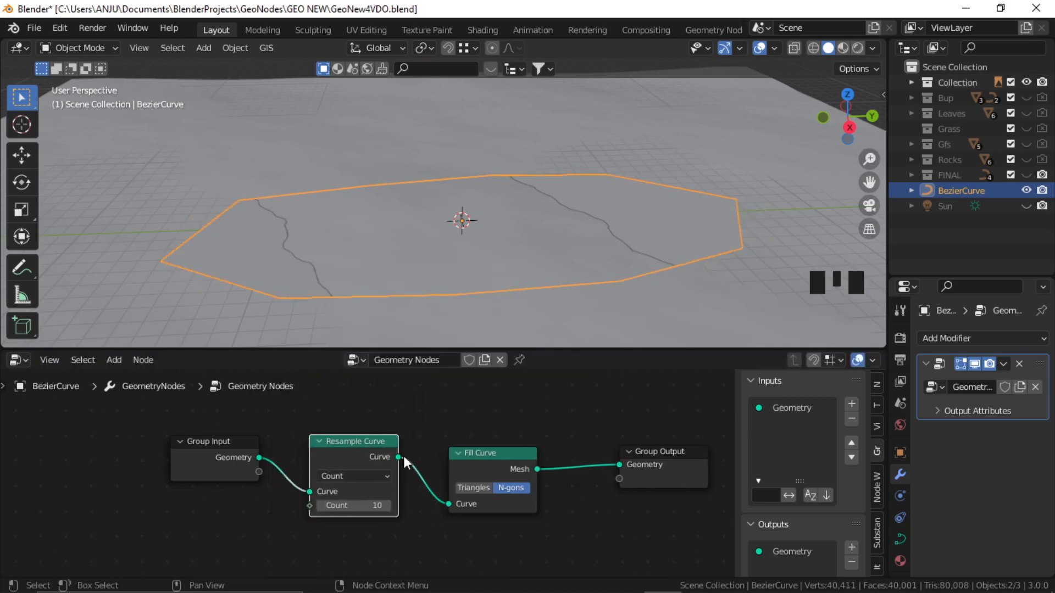
{"action": "left_click_drag", "start_coordinate": [352, 505], "coordinate": [395, 505]}
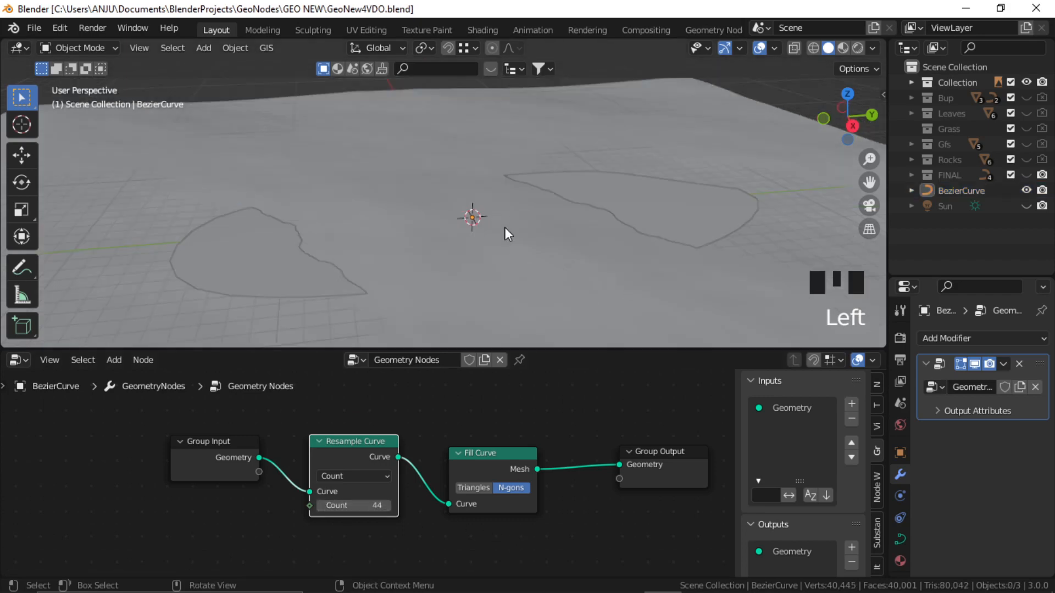
- Search the BlenderKit materials for "sand"
{"action": "middle_click_drag", "start_coordinate": [506, 228], "coordinate": [498, 225]}
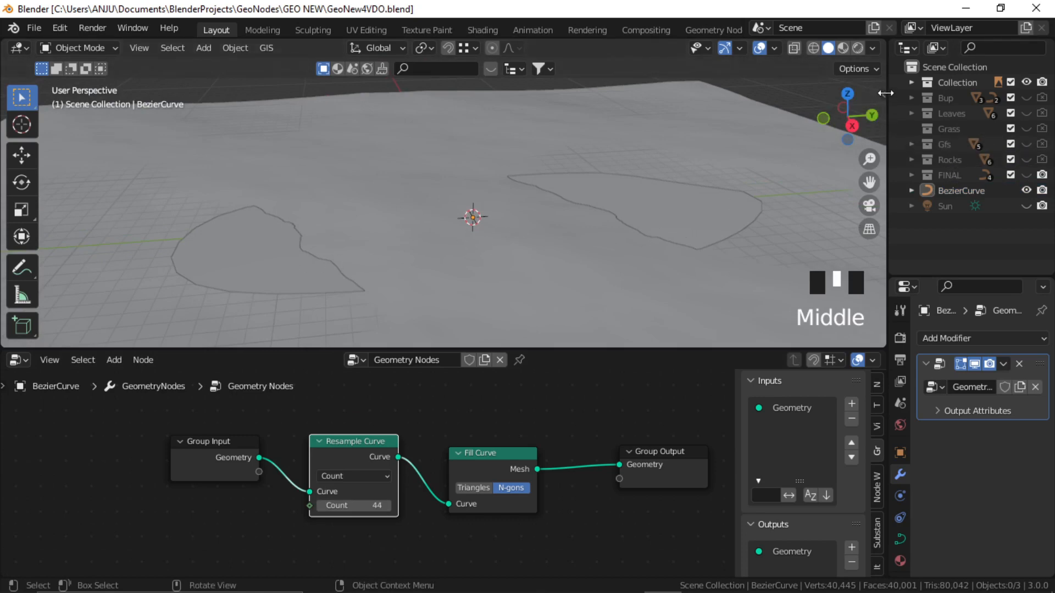
{"action": "key", "text": "n"}
{"action": "scroll", "coordinate": [830, 211], "scroll_direction": "down", "scroll_amount": 3}
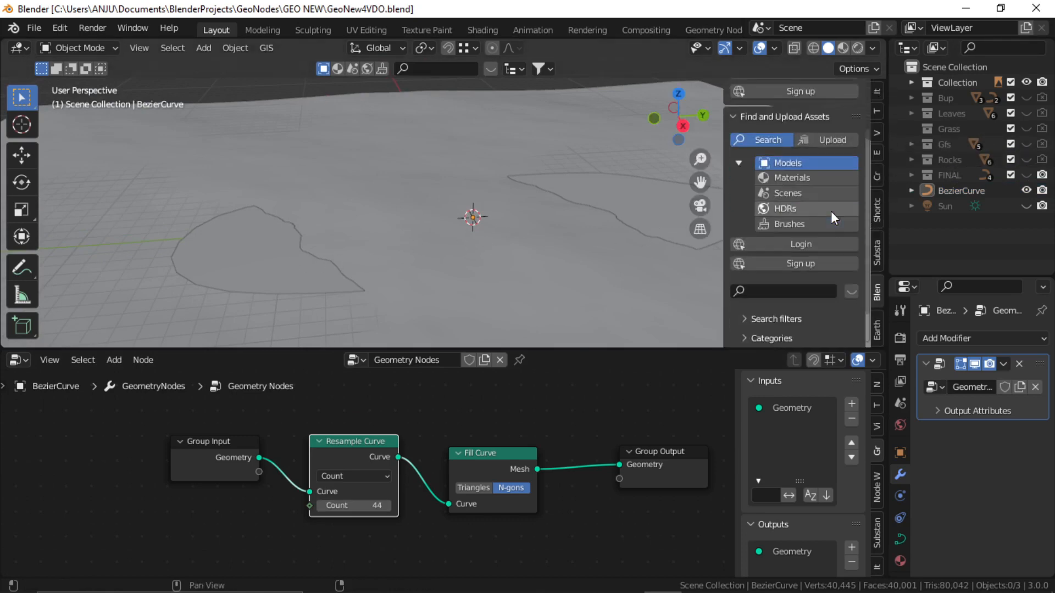
{"action": "left_click", "coordinate": [799, 176]}
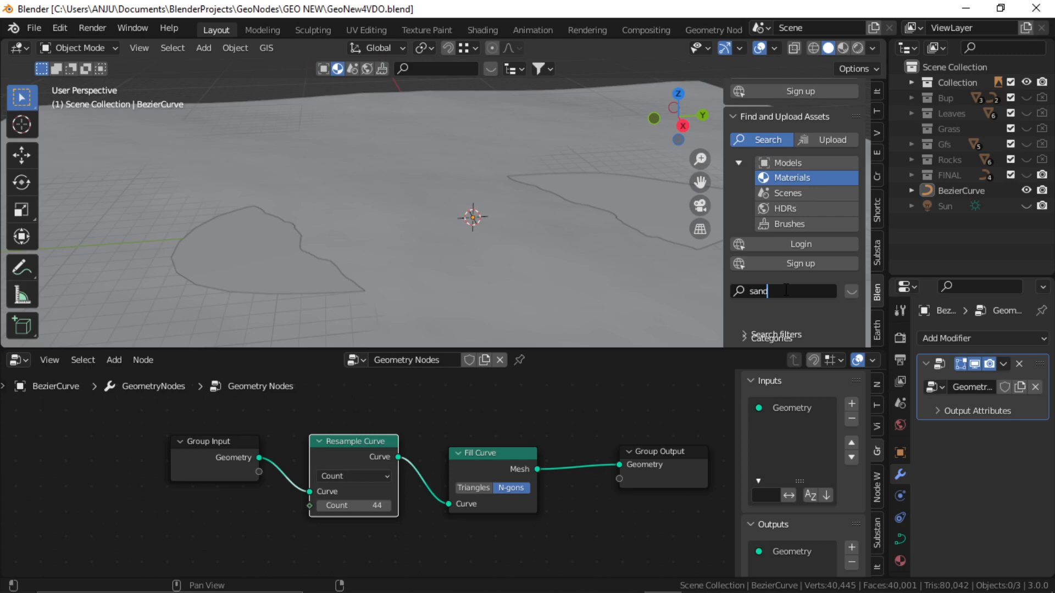
{"action": "key", "text": "Return"}
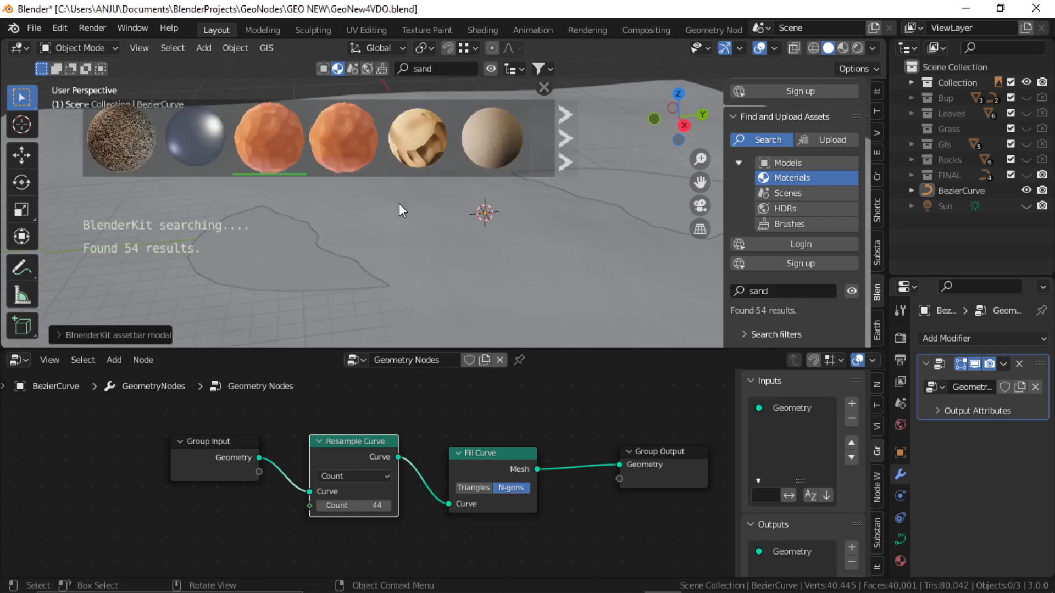
{"action": "mouse_move", "coordinate": [273, 152]}
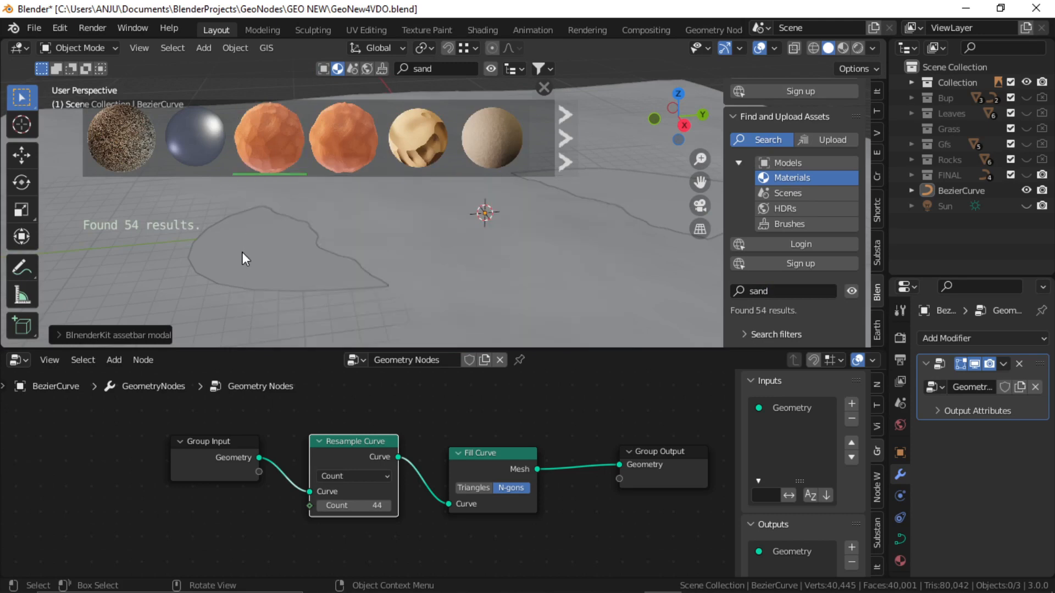
- Close the material search results and assign the existing Sand 01 material to the island curve
{"action": "left_click", "coordinate": [544, 87]}
{"action": "left_click", "coordinate": [936, 404]}
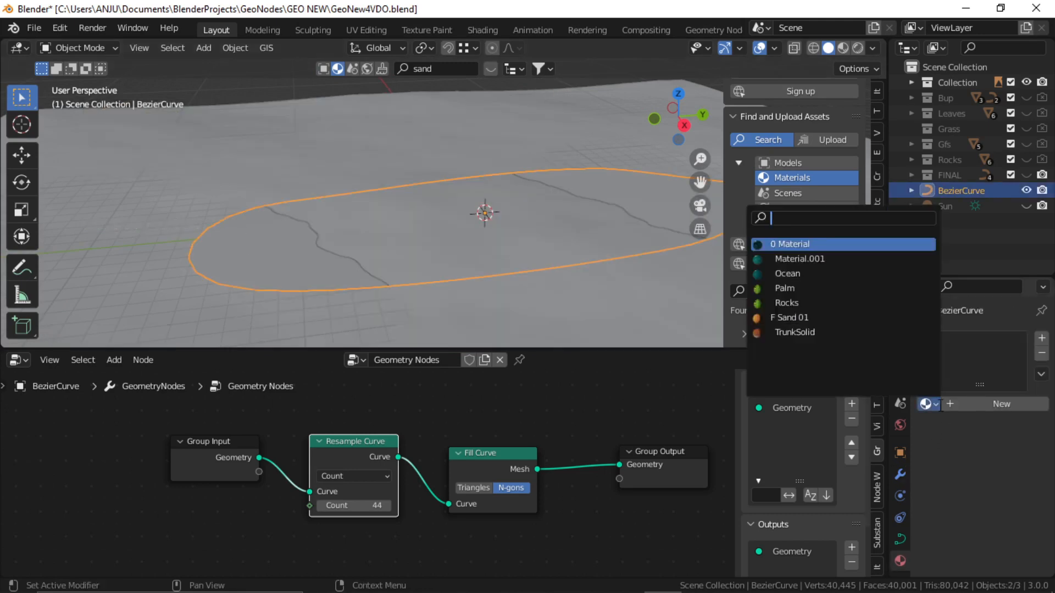
{"action": "left_click", "coordinate": [822, 318]}
- Insert a Set Material node between Fill Curve and Group Output
{"action": "middle_click_drag", "start_coordinate": [650, 421], "coordinate": [531, 416]}
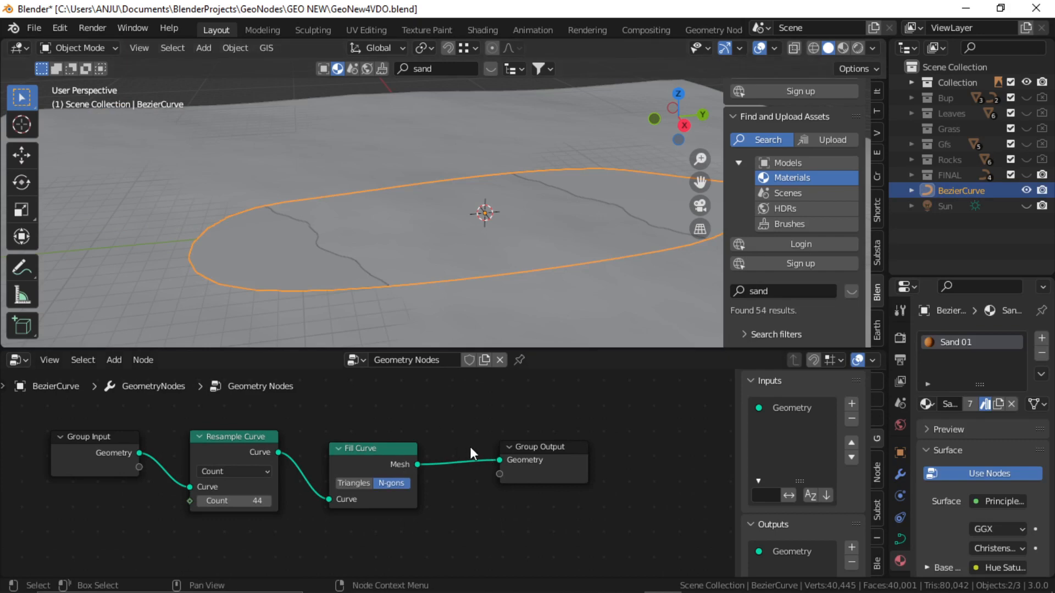
{"action": "key", "text": "shift+a"}
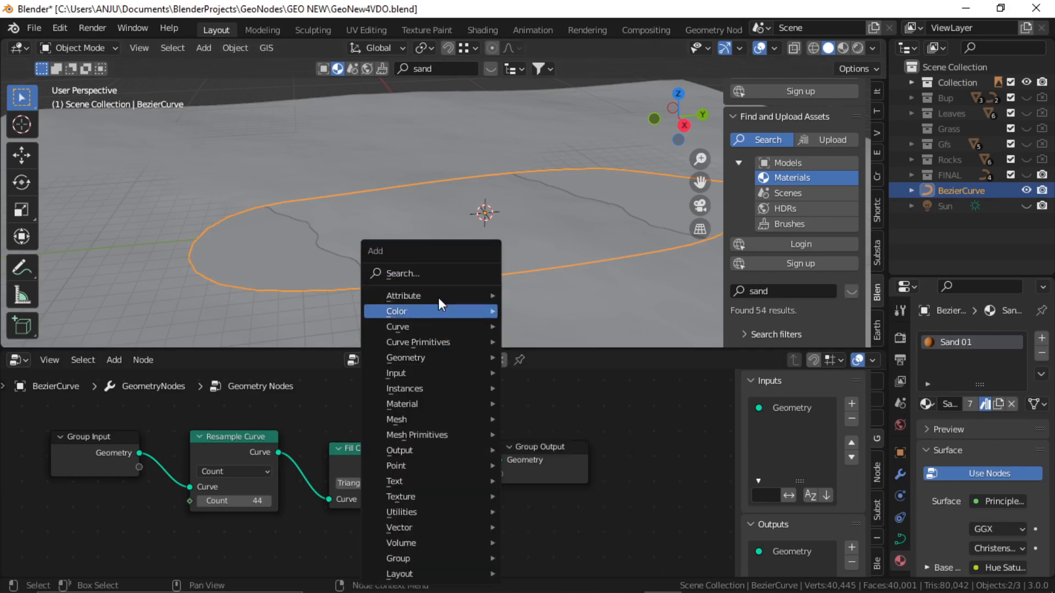
{"action": "left_click", "coordinate": [440, 275]}
{"action": "type", "text": "material"}
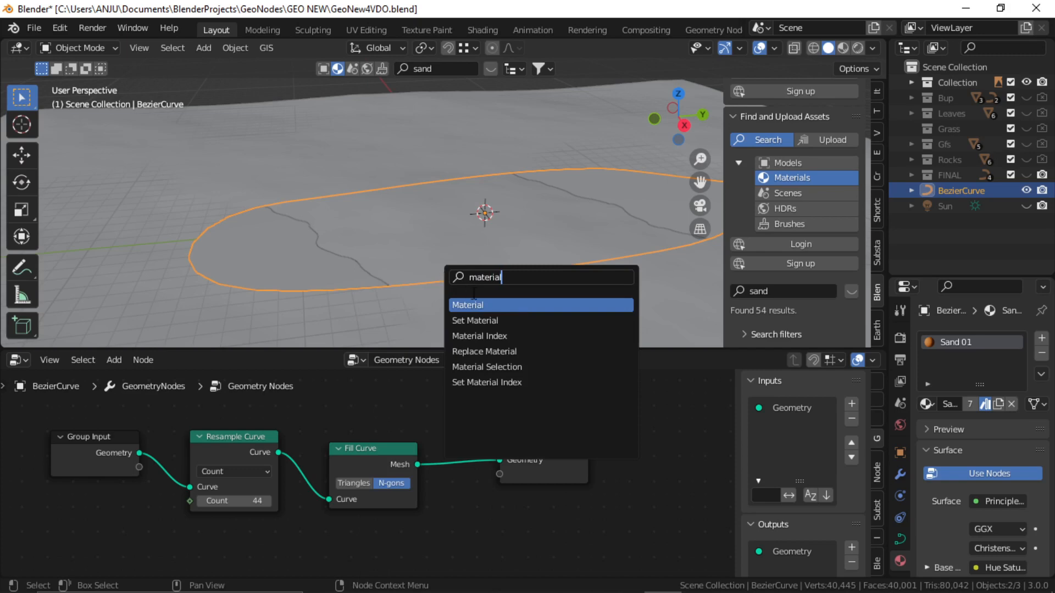
{"action": "left_click", "coordinate": [486, 320]}
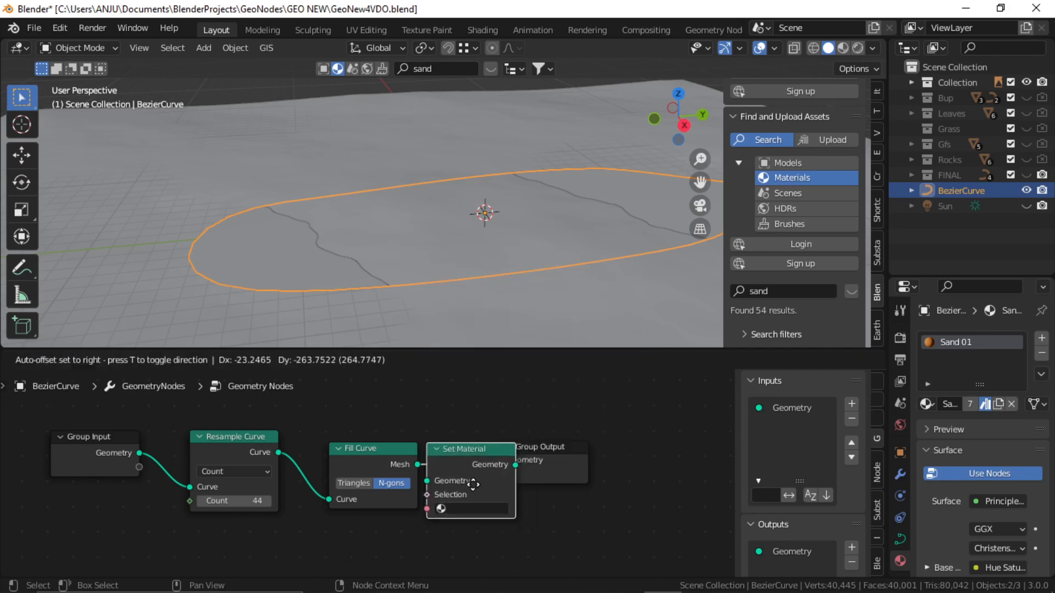
{"action": "left_click", "coordinate": [501, 494]}
- Set the Set Material node's material to Sand 01 and switch the viewport to Material Preview shading with the sidebar hidden
{"action": "left_click", "coordinate": [501, 495]}
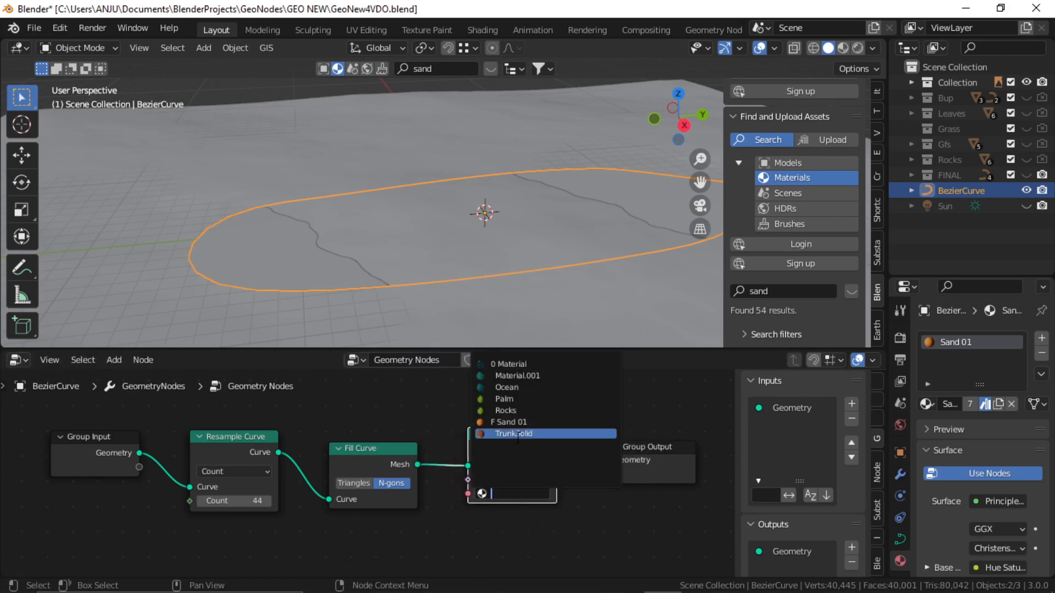
{"action": "left_click", "coordinate": [511, 421]}
{"action": "left_click", "coordinate": [583, 513]}
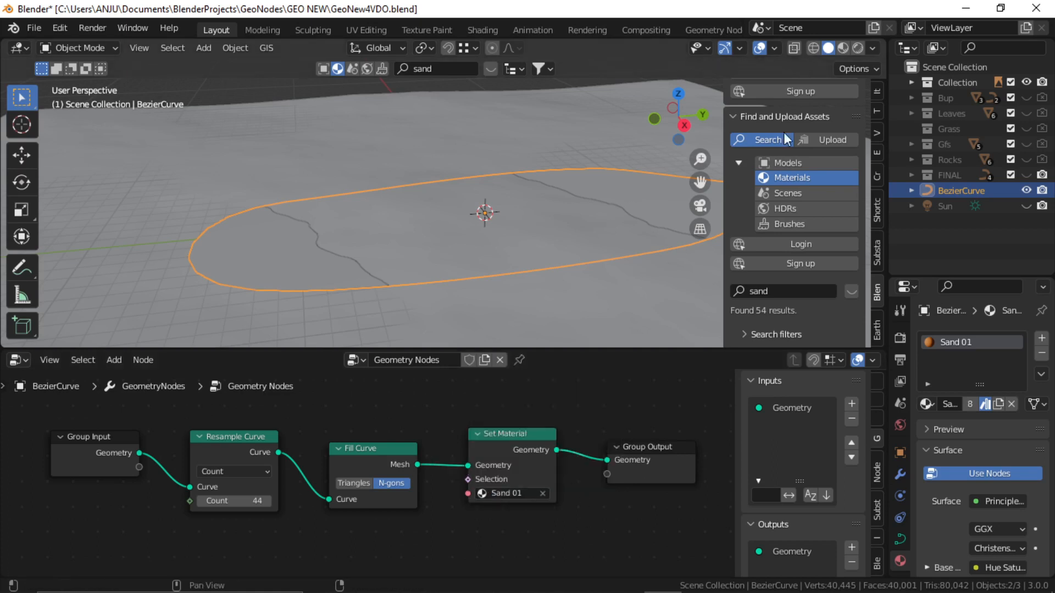
{"action": "left_click", "coordinate": [843, 48]}
{"action": "key", "text": "n"}
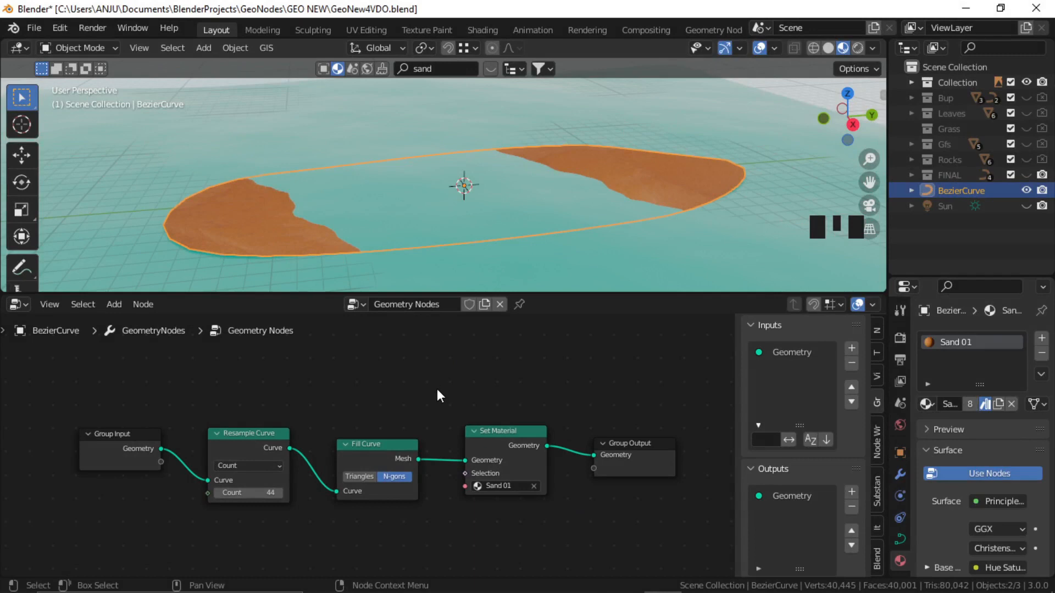
- Move the Group Input node slightly aside and add a Curve Line node above it
{"action": "left_click_drag", "start_coordinate": [128, 441], "coordinate": [105, 429]}
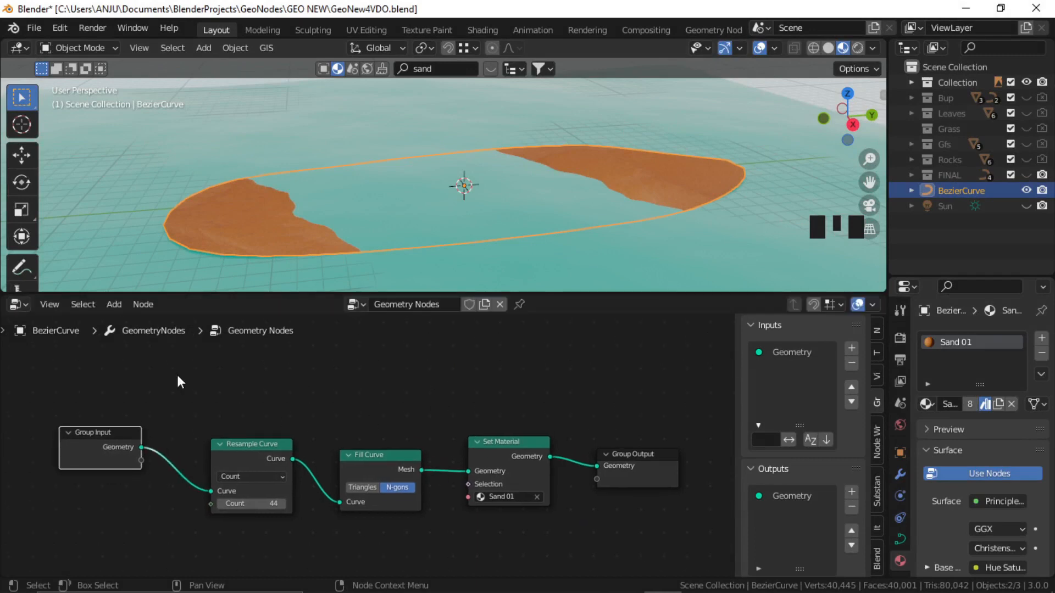
{"action": "middle_click_drag", "start_coordinate": [402, 415], "coordinate": [440, 452]}
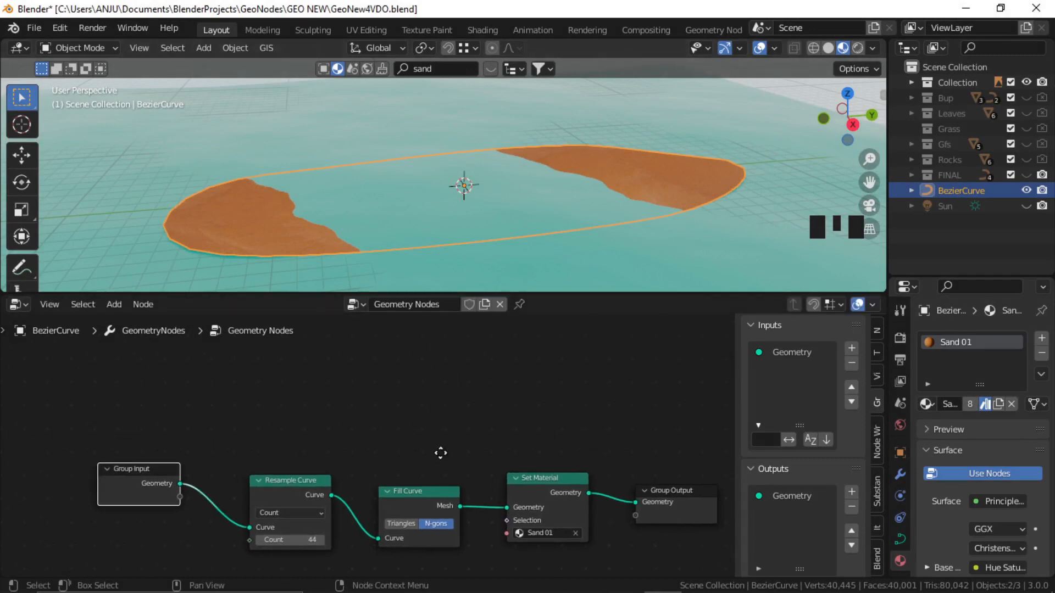
{"action": "left_click", "coordinate": [401, 419]}
{"action": "key", "text": "shift+a"}
{"action": "left_click", "coordinate": [360, 273]}
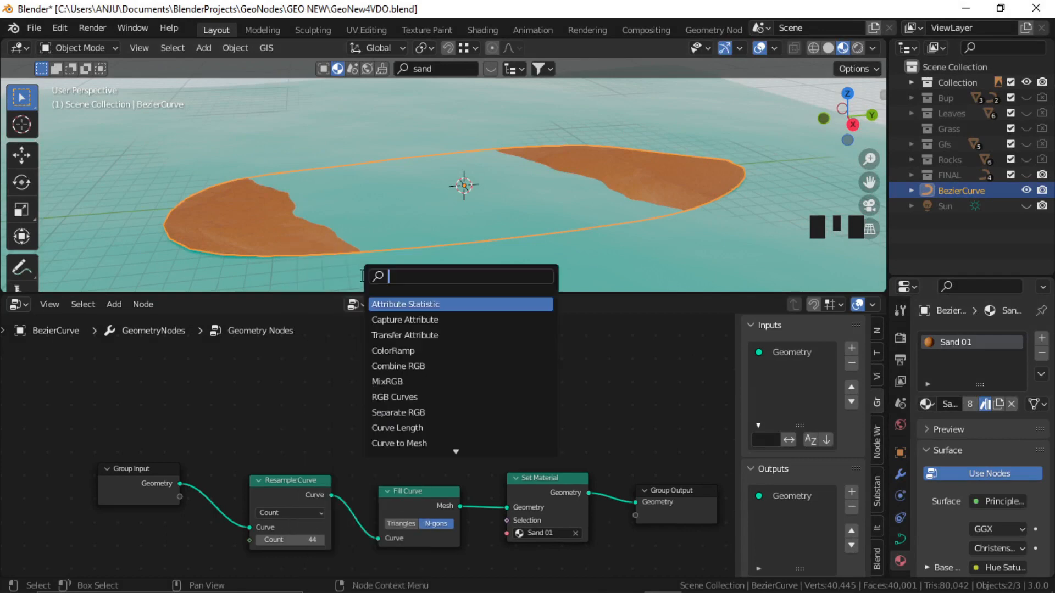
{"action": "type", "text": "curv"}
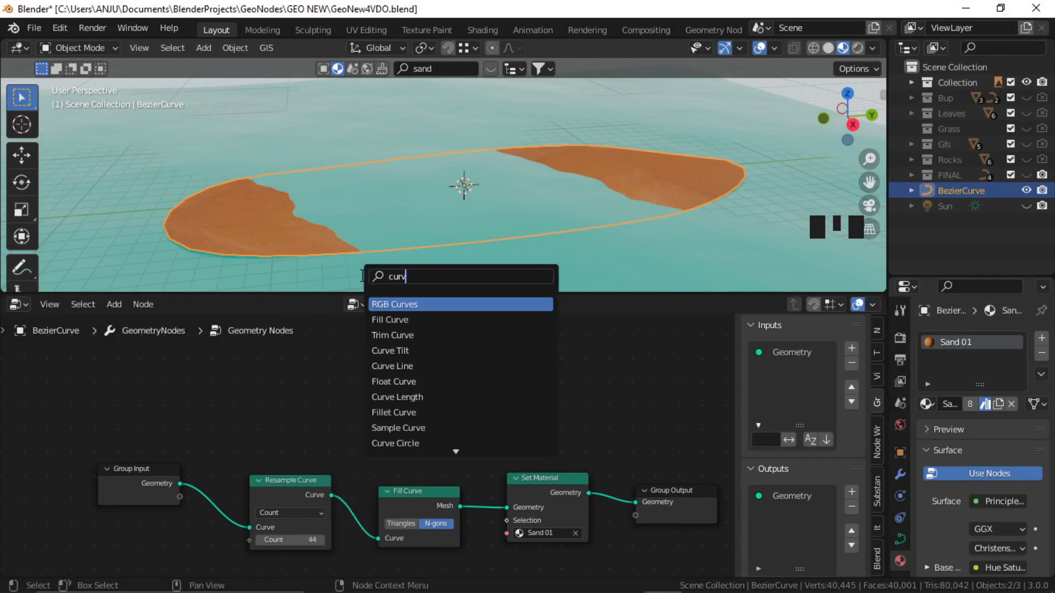
{"action": "type", "text": "eli"}
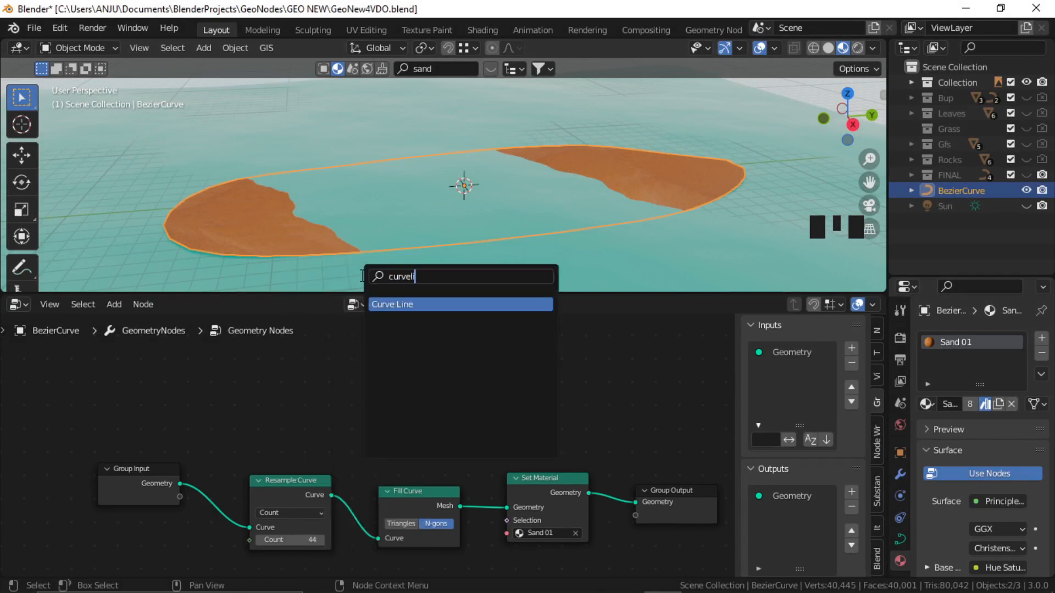
{"action": "left_click", "coordinate": [429, 303]}
{"action": "left_click", "coordinate": [246, 352]}
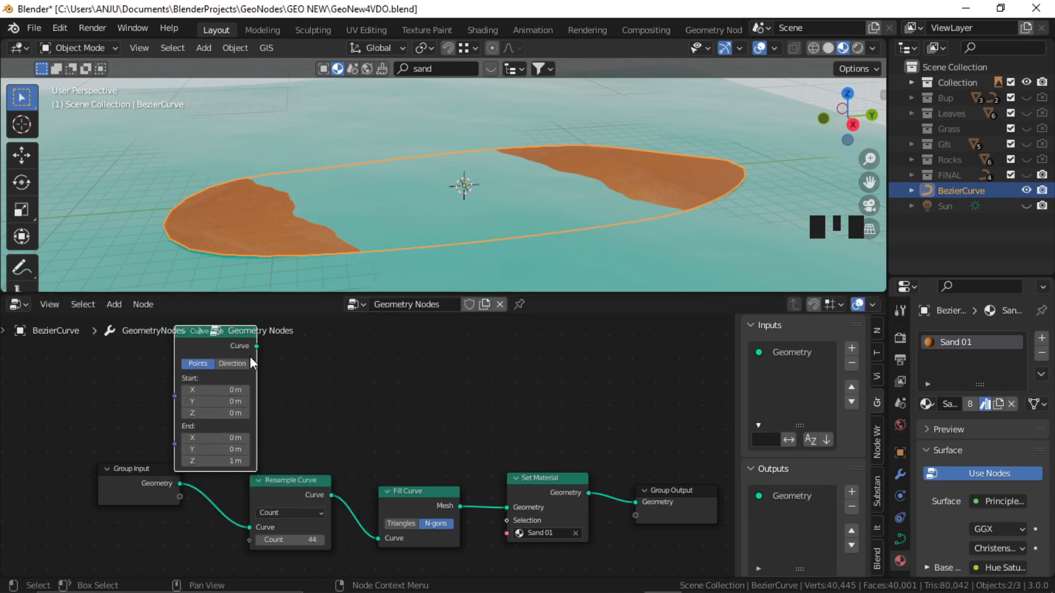
- Add a Curve to Mesh node above the Fill Curve node
{"action": "middle_click_drag", "start_coordinate": [320, 436], "coordinate": [279, 473]}
{"action": "left_click", "coordinate": [332, 476]}
{"action": "key", "text": "shift+a"}
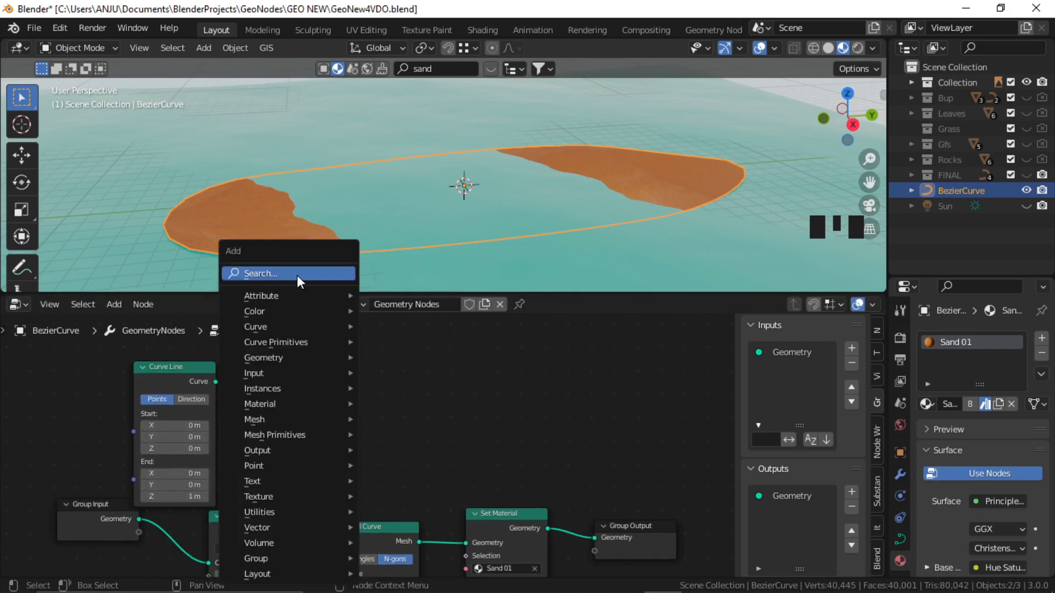
{"action": "left_click", "coordinate": [301, 276]}
{"action": "type", "text": "cur"}
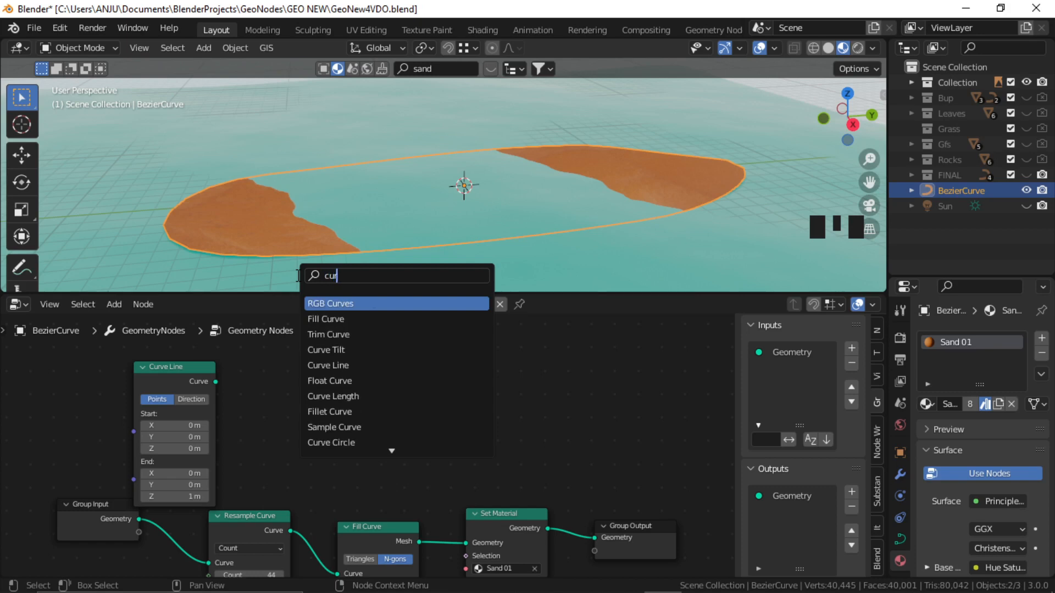
{"action": "type", "text": "veto"}
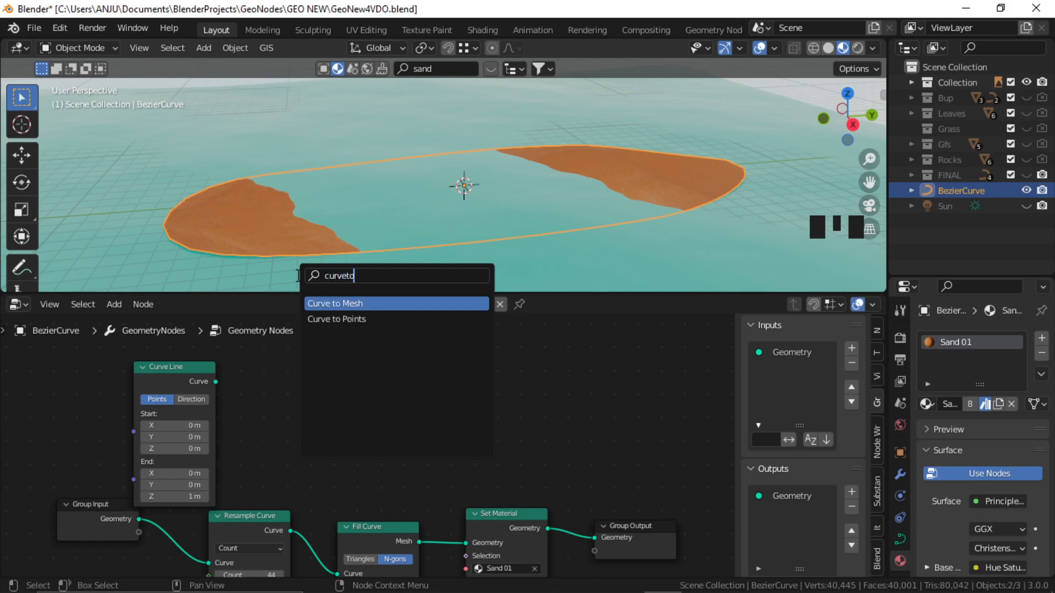
{"action": "left_click", "coordinate": [367, 304]}
{"action": "left_click", "coordinate": [405, 405]}
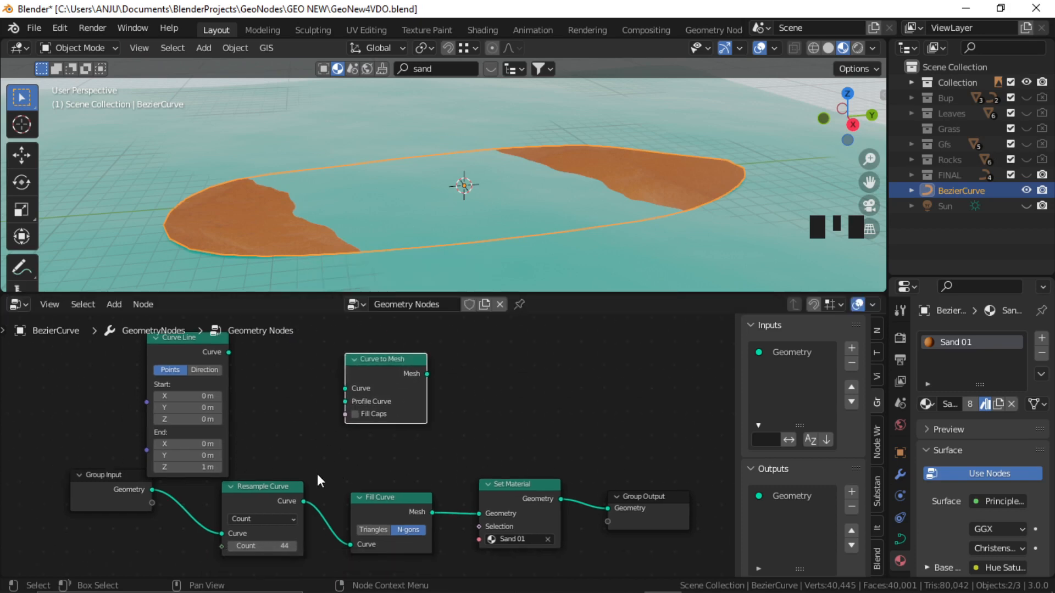
- Connect Resample Curve to the Curve input and Curve Line to the Profile Curve input of Curve to Mesh
{"action": "left_click", "coordinate": [270, 490]}
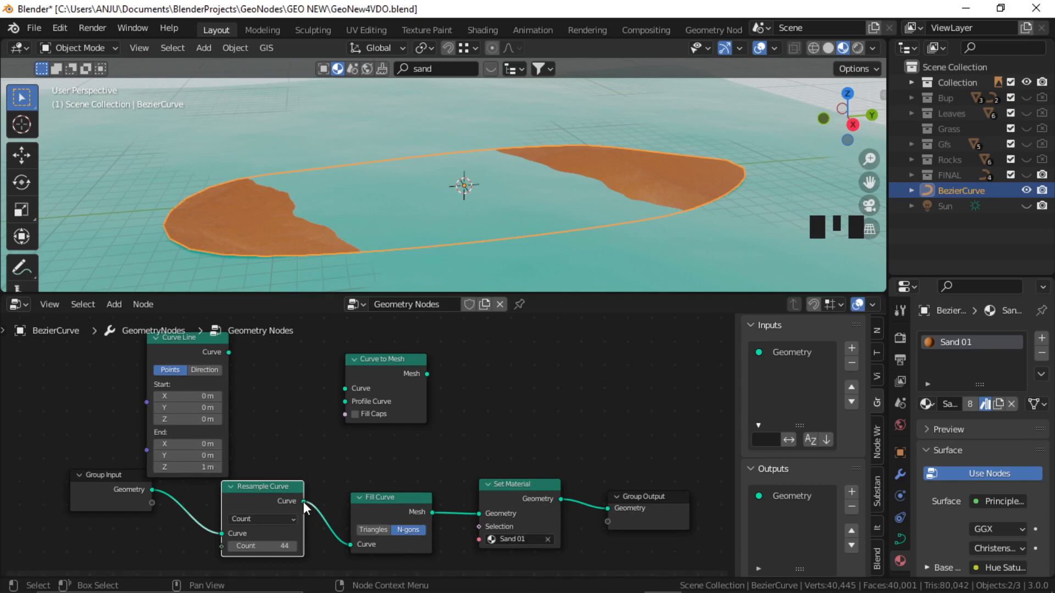
{"action": "left_click_drag", "start_coordinate": [304, 502], "coordinate": [349, 388]}
{"action": "middle_click_drag", "start_coordinate": [277, 402], "coordinate": [314, 429]}
{"action": "left_click_drag", "start_coordinate": [266, 379], "coordinate": [383, 428]}
{"action": "left_click_drag", "start_coordinate": [253, 365], "coordinate": [274, 361]}
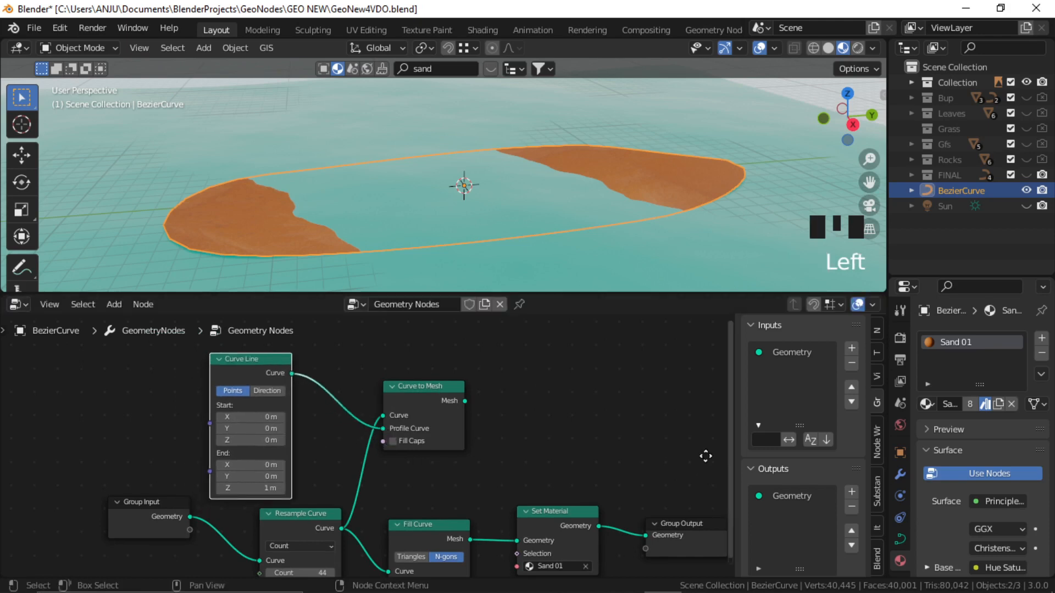
- Add a Join Geometry node in the free space beyond the Curve to Mesh node
{"action": "middle_click_drag", "start_coordinate": [642, 464], "coordinate": [544, 434]}
{"action": "key", "text": "shift+a"}
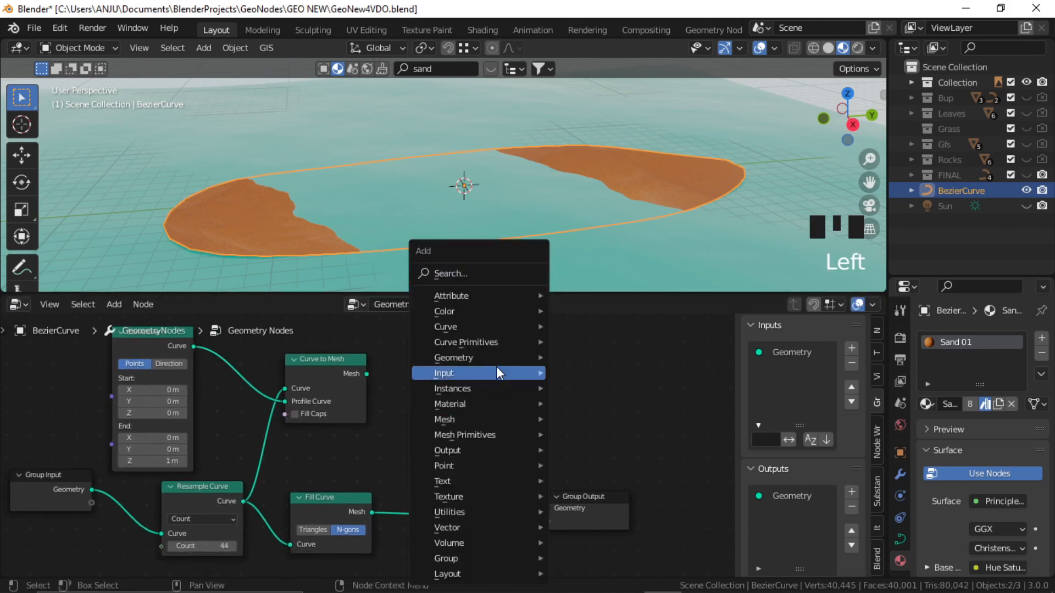
{"action": "left_click", "coordinate": [480, 274]}
{"action": "type", "text": "join"}
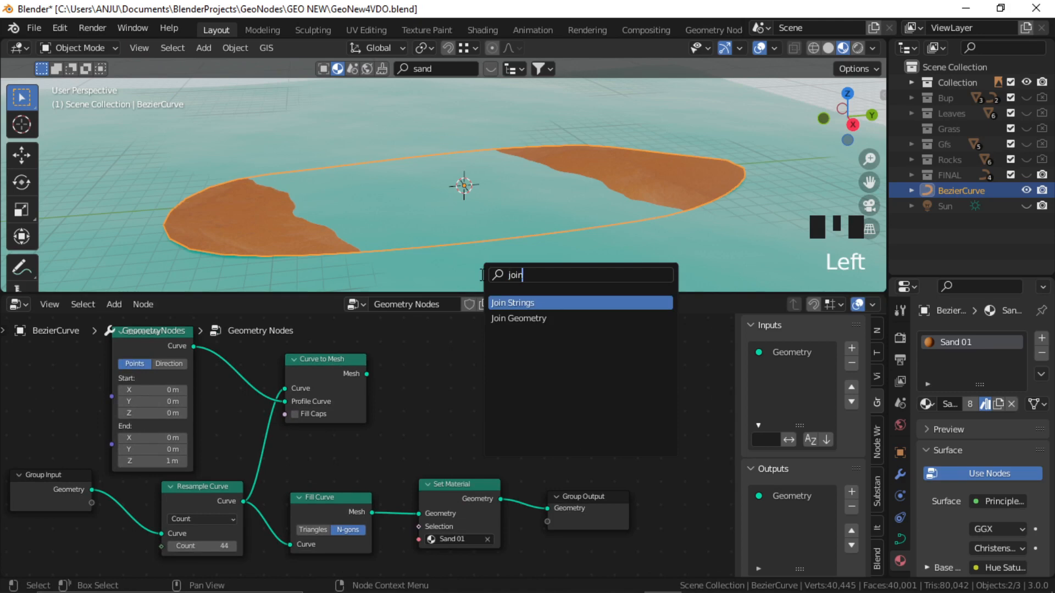
{"action": "key", "text": "Down"}
{"action": "key", "text": "Return"}
{"action": "left_click", "coordinate": [508, 388]}
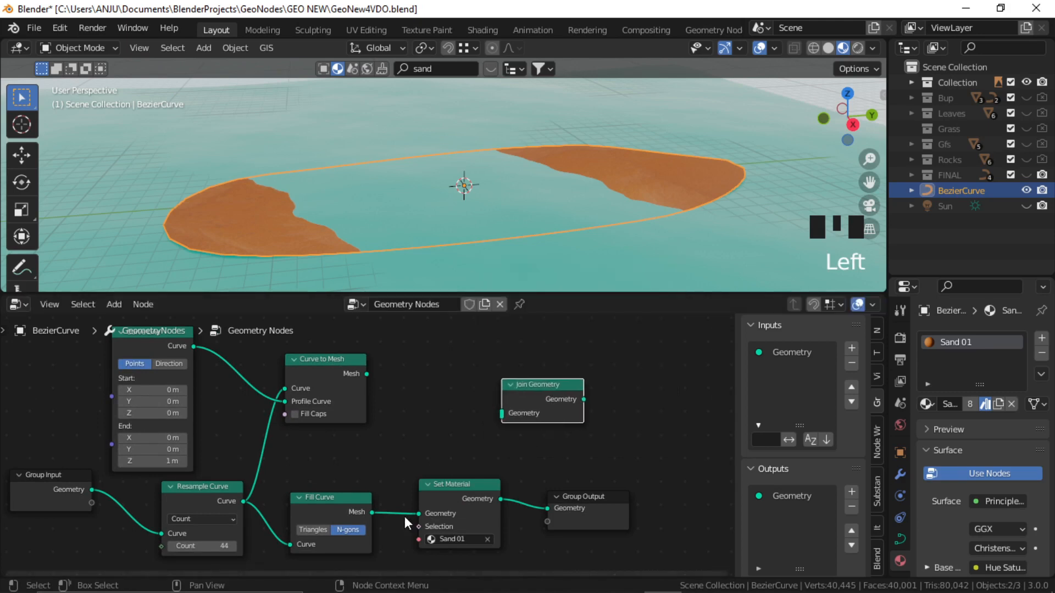
- Wire the Fill Curve and Curve to Mesh outputs into Join Geometry and connect its output to Group Output
{"action": "left_click_drag", "start_coordinate": [372, 513], "coordinate": [501, 413]}
{"action": "left_click_drag", "start_coordinate": [366, 373], "coordinate": [501, 413]}
{"action": "middle_click_drag", "start_coordinate": [503, 465], "coordinate": [424, 487]}
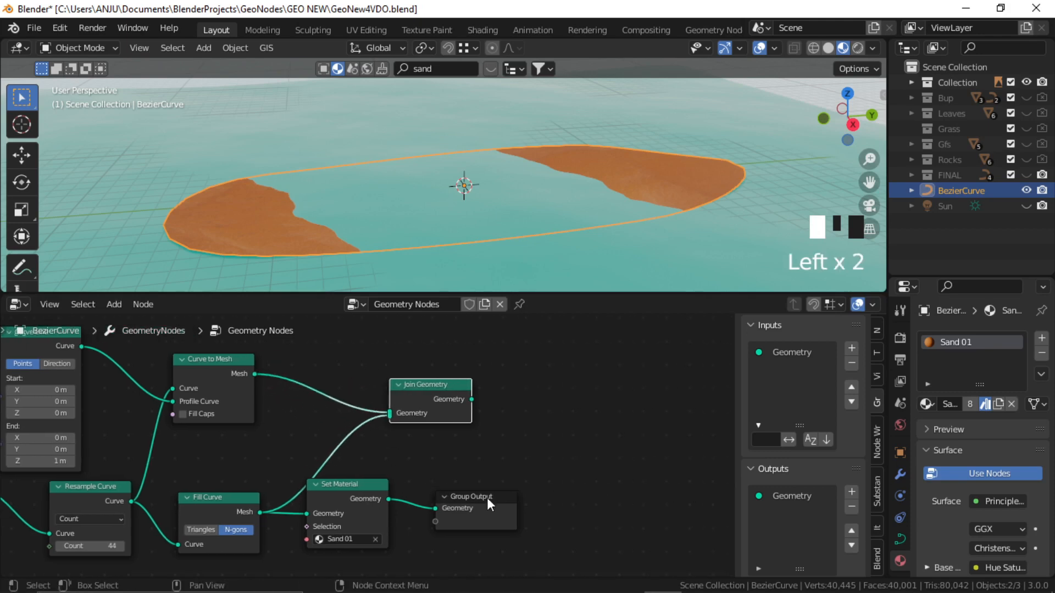
{"action": "left_click_drag", "start_coordinate": [487, 498], "coordinate": [602, 459]}
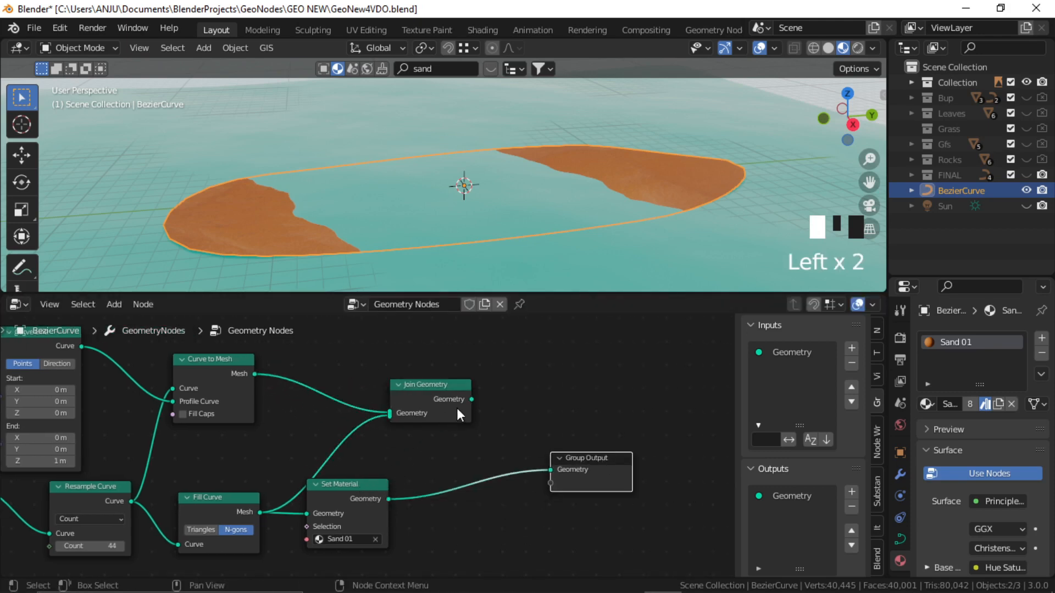
{"action": "left_click_drag", "start_coordinate": [471, 399], "coordinate": [550, 470]}
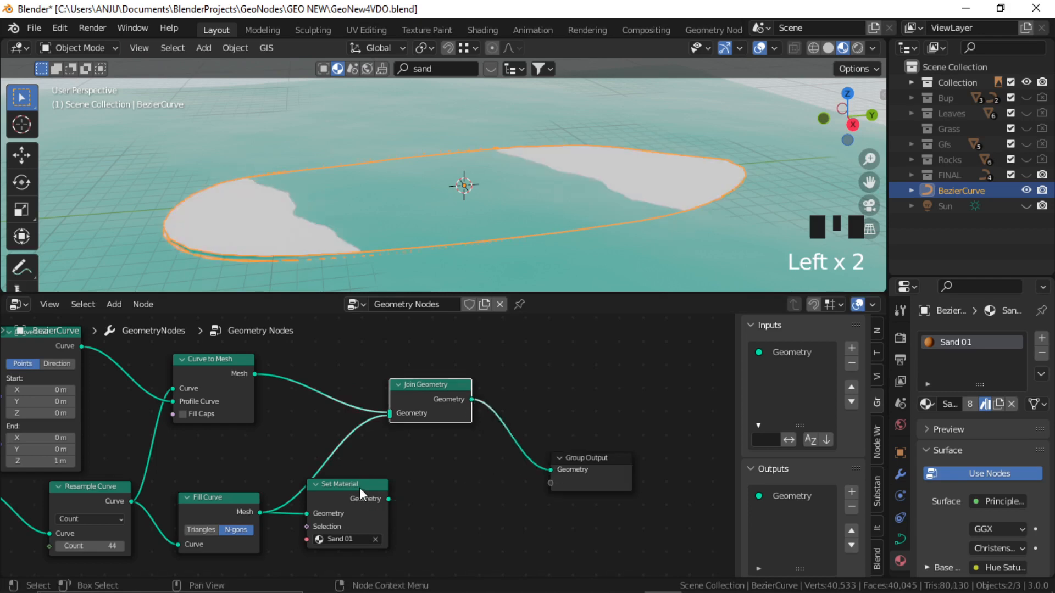
- Detach the Set Material node from Fill Curve and insert it between Join Geometry and Group Output
{"action": "left_click_drag", "start_coordinate": [359, 487], "coordinate": [637, 399], "text": "alt"}
{"action": "left_click_drag", "start_coordinate": [563, 417], "coordinate": [550, 395]}
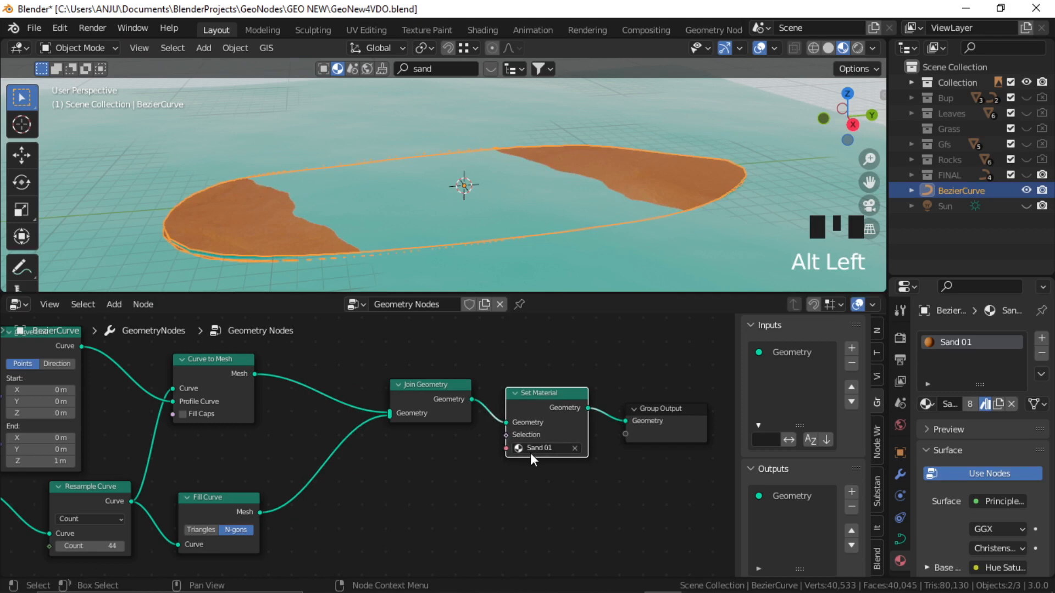
{"action": "middle_click_drag", "start_coordinate": [378, 344], "coordinate": [482, 404]}
- Hide the ocean plane and switch the viewport to Solid shading
{"action": "left_click", "coordinate": [612, 262]}
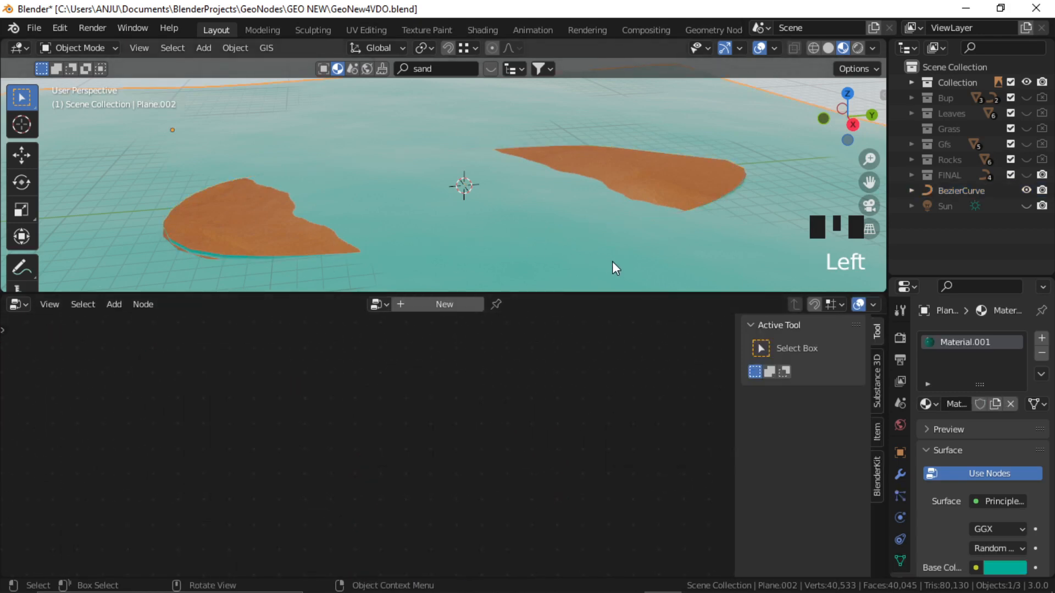
{"action": "key", "text": "h"}
{"action": "middle_click_drag", "start_coordinate": [433, 219], "coordinate": [468, 218], "text": "shift"}
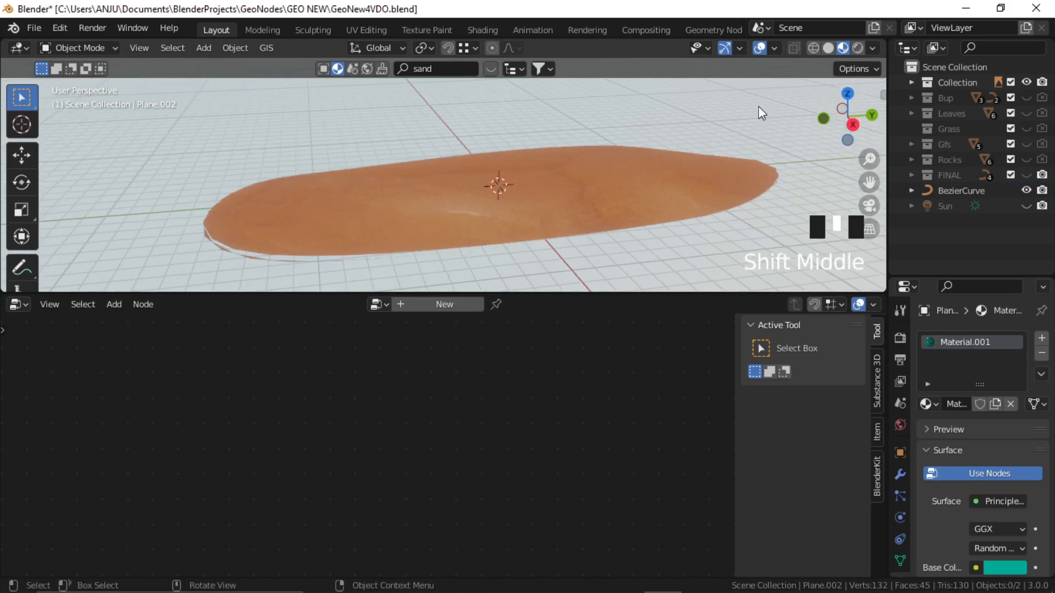
{"action": "left_click", "coordinate": [831, 52]}
{"action": "middle_click_drag", "start_coordinate": [552, 196], "coordinate": [476, 192], "text": "shift"}
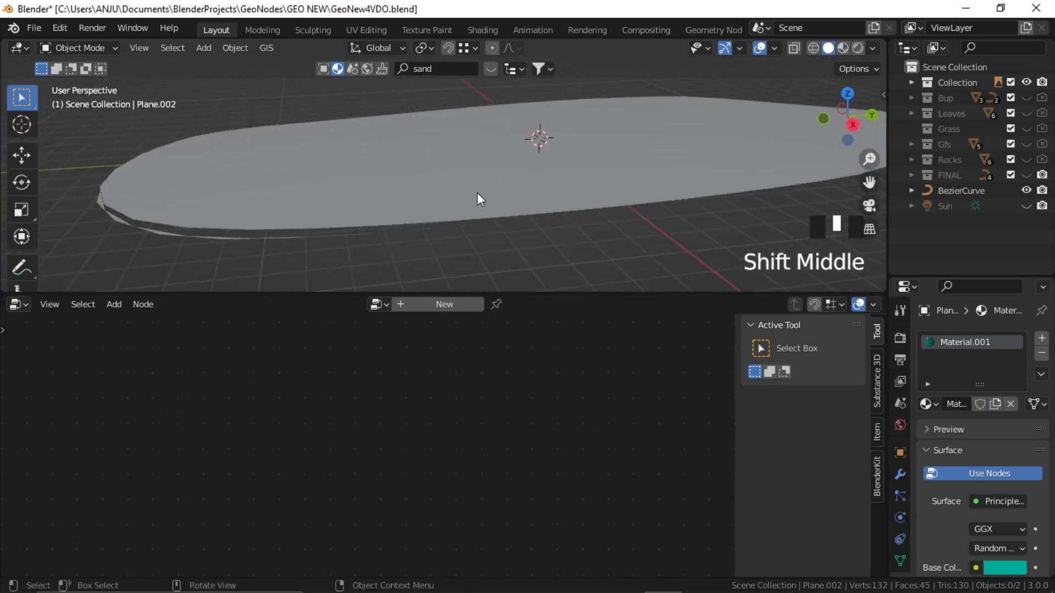
- Select the island curve and set its Curve Line end point to Z 0 m and Y 1.6 m
{"action": "left_click", "coordinate": [477, 193]}
{"action": "middle_click_drag", "start_coordinate": [472, 352], "coordinate": [504, 350]}
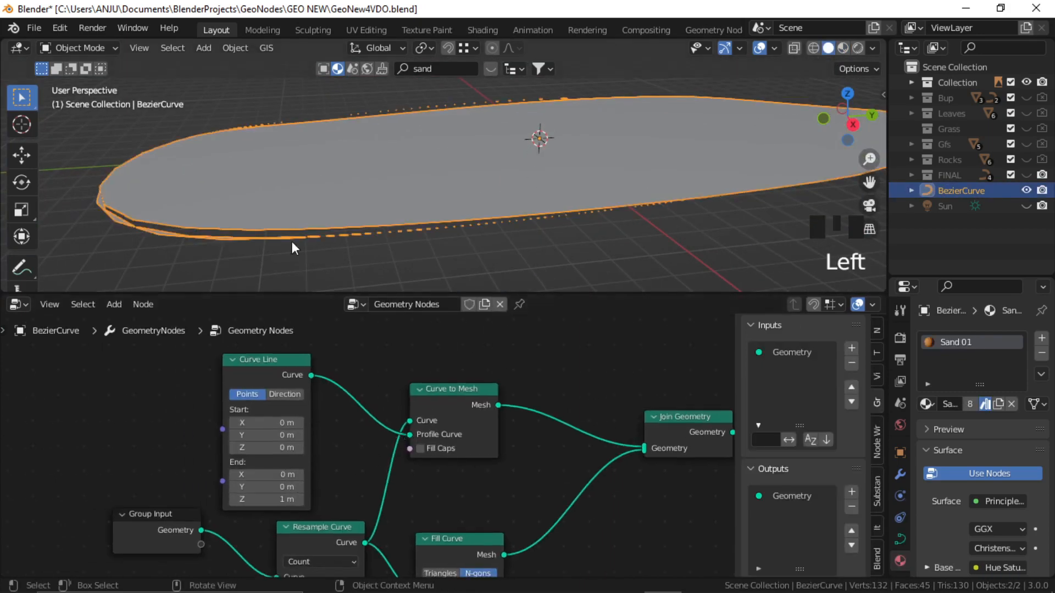
{"action": "left_click", "coordinate": [268, 504]}
{"action": "key", "text": "Return"}
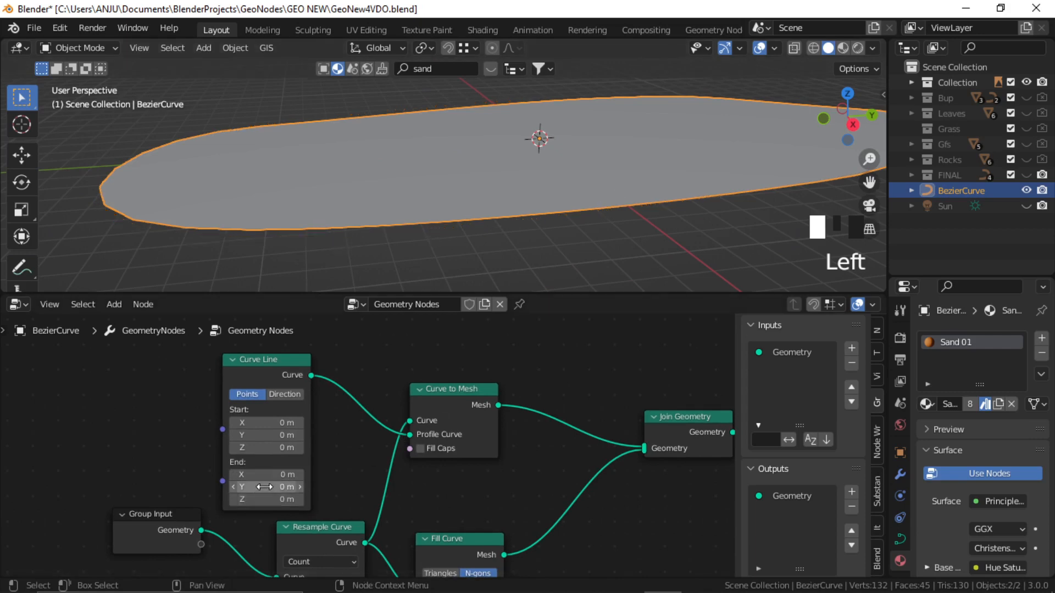
{"action": "left_click_drag", "start_coordinate": [269, 487], "coordinate": [356, 488]}
{"action": "scroll", "coordinate": [502, 165], "scroll_direction": "down", "scroll_amount": 2}
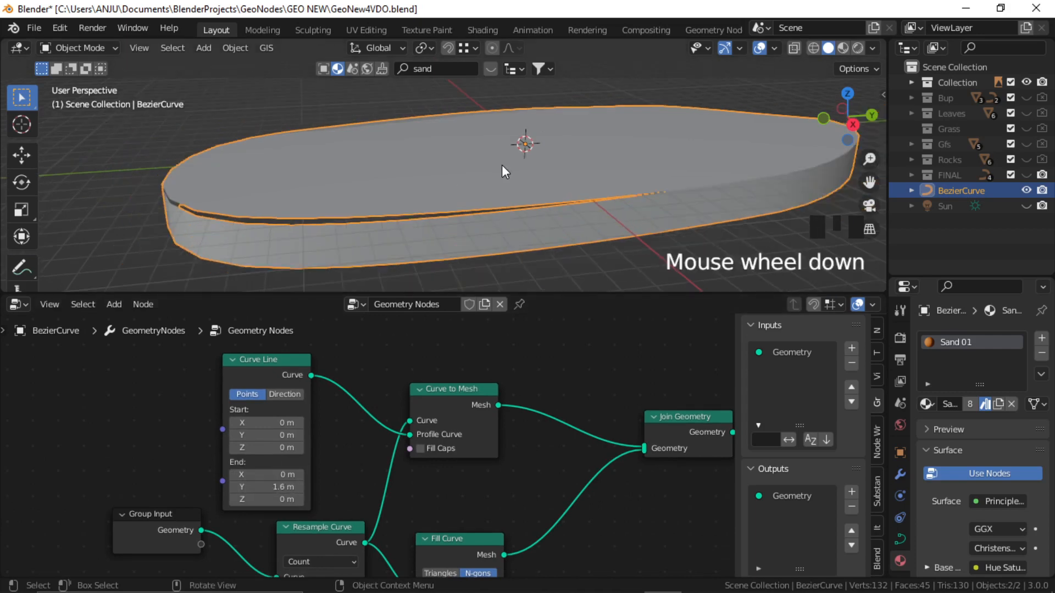
{"action": "middle_click_drag", "start_coordinate": [512, 195], "coordinate": [493, 178], "text": "shift"}
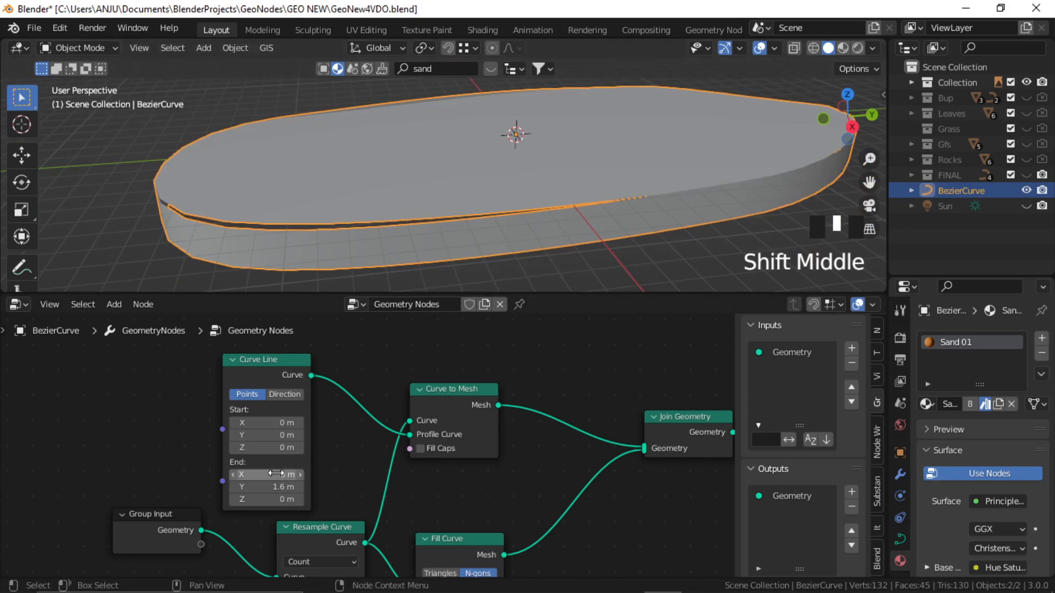
{"action": "middle_click_drag", "start_coordinate": [423, 207], "coordinate": [519, 240]}
{"action": "middle_click_drag", "start_coordinate": [573, 166], "coordinate": [566, 194]}
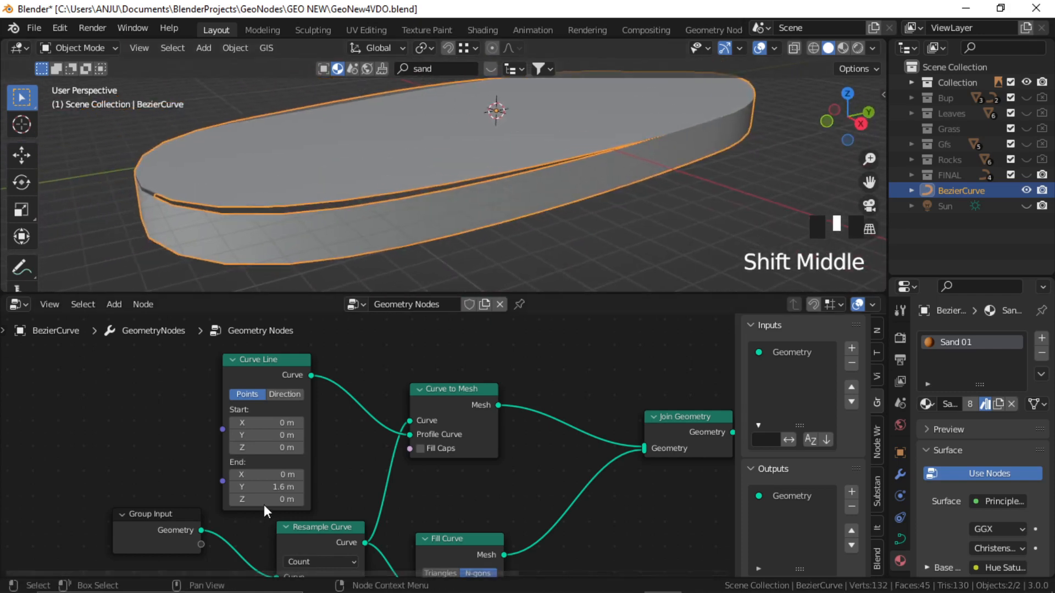
- Set the Curve Line end point's X to 3.4 m to flare the island's side walls outward
{"action": "left_click_drag", "start_coordinate": [269, 474], "coordinate": [444, 475]}
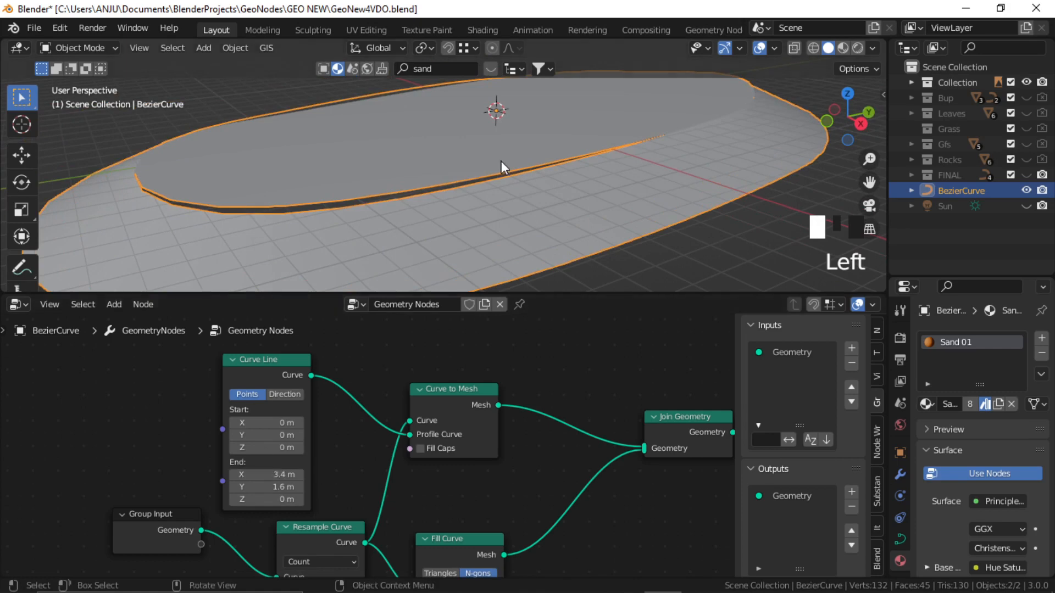
{"action": "mouse_move", "coordinate": [501, 160]}
{"action": "middle_mouse_down"}
{"action": "mouse_move", "coordinate": [644, 163]}
{"action": "mouse_move", "coordinate": [666, 150]}
{"action": "mouse_move", "coordinate": [628, 143]}
{"action": "mouse_move", "coordinate": [445, 167]}
{"action": "mouse_move", "coordinate": [501, 204]}
{"action": "mouse_move", "coordinate": [483, 203]}
{"action": "mouse_move", "coordinate": [495, 179]}
{"action": "middle_mouse_up"}
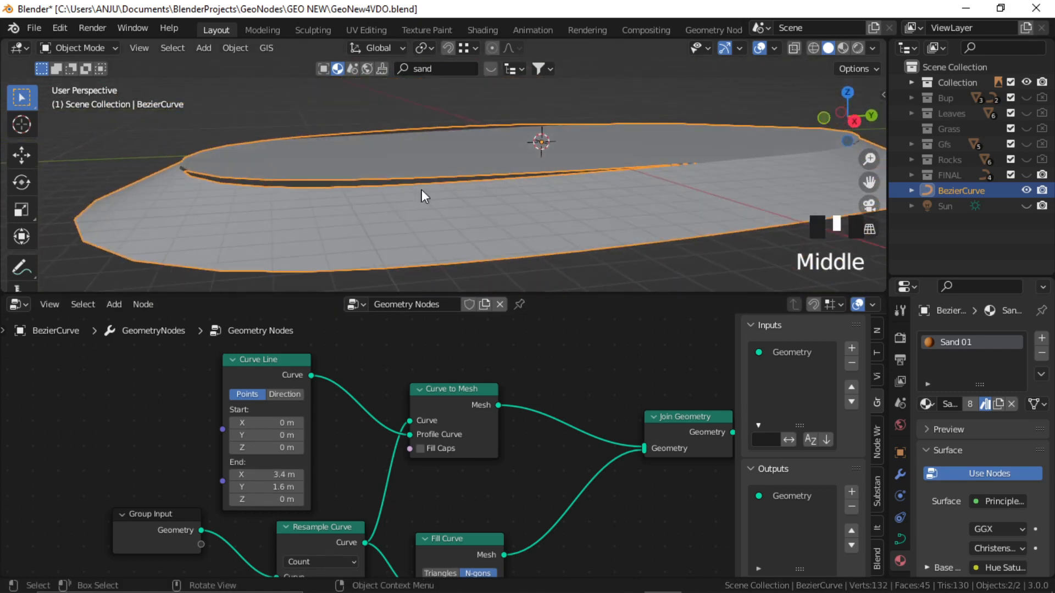
{"action": "middle_click_drag", "start_coordinate": [243, 183], "coordinate": [475, 200]}
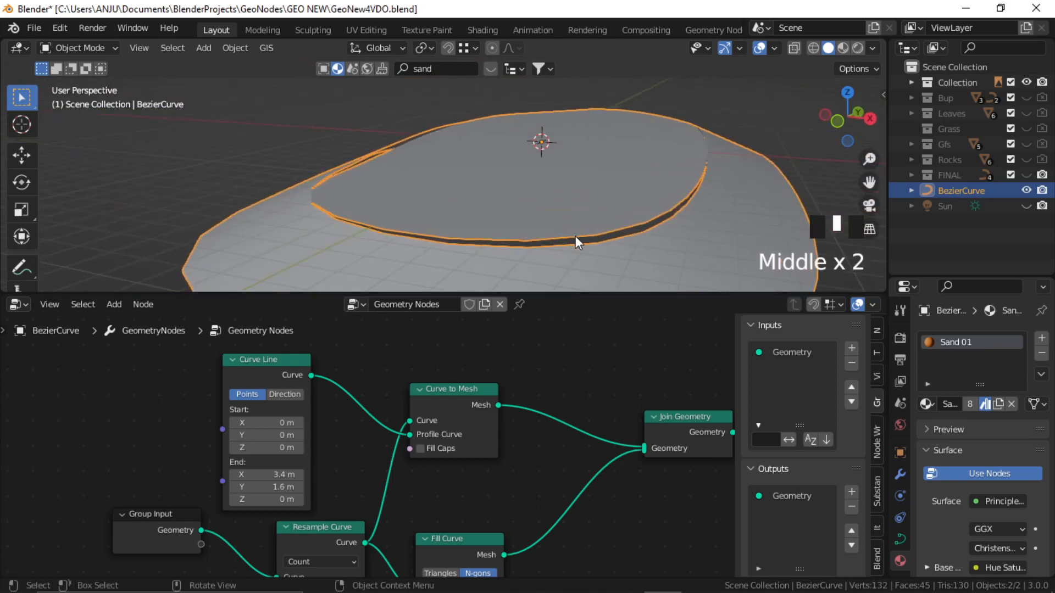
{"action": "mouse_move", "coordinate": [574, 236]}
{"action": "middle_mouse_down"}
{"action": "mouse_move", "coordinate": [539, 239]}
{"action": "mouse_move", "coordinate": [483, 204]}
{"action": "mouse_move", "coordinate": [395, 192]}
{"action": "middle_mouse_up"}
- Examine the rim where the island's filled top meets the sloped side walls, in Edit Mode and Object Mode
{"action": "left_click", "coordinate": [476, 198]}
{"action": "key", "text": "Tab"}
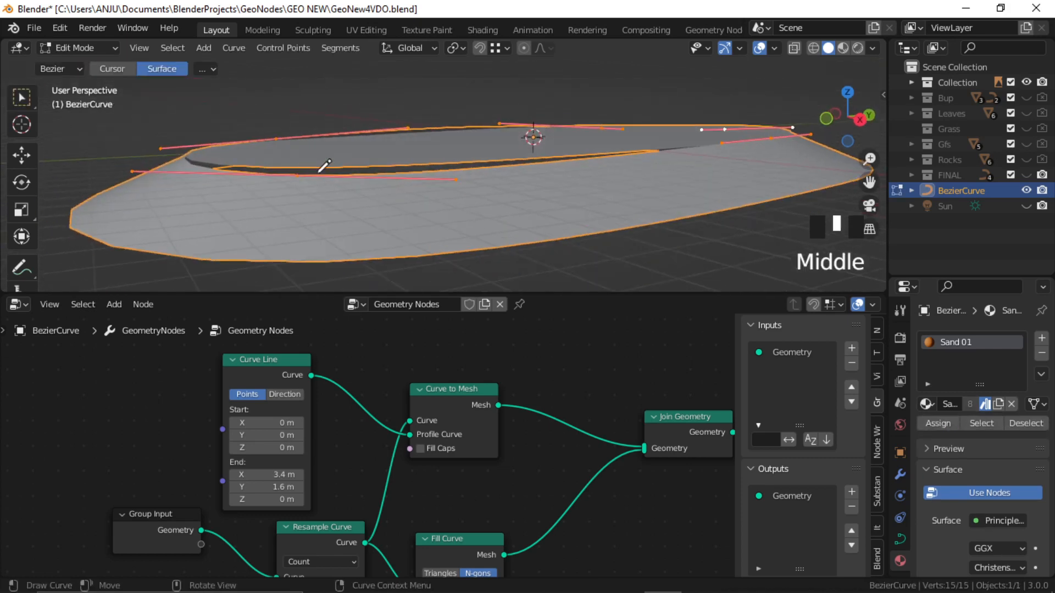
{"action": "middle_click_drag", "start_coordinate": [318, 171], "coordinate": [331, 162]}
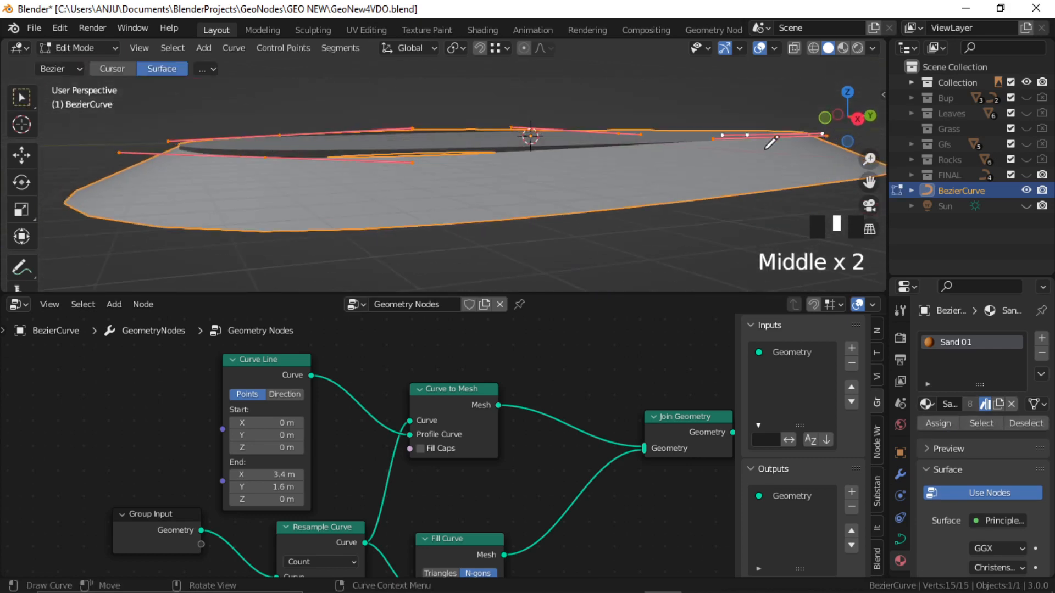
{"action": "key", "text": "Tab"}
{"action": "middle_click_drag", "start_coordinate": [498, 169], "coordinate": [172, 165]}
{"action": "left_click", "coordinate": [429, 216]}
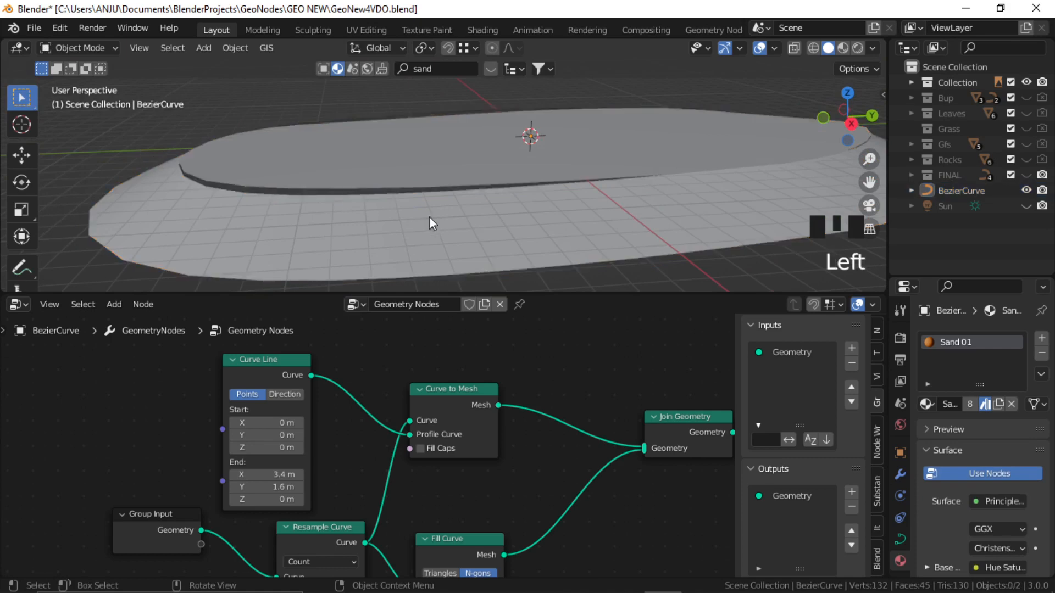
{"action": "middle_click_drag", "start_coordinate": [430, 216], "coordinate": [390, 209]}
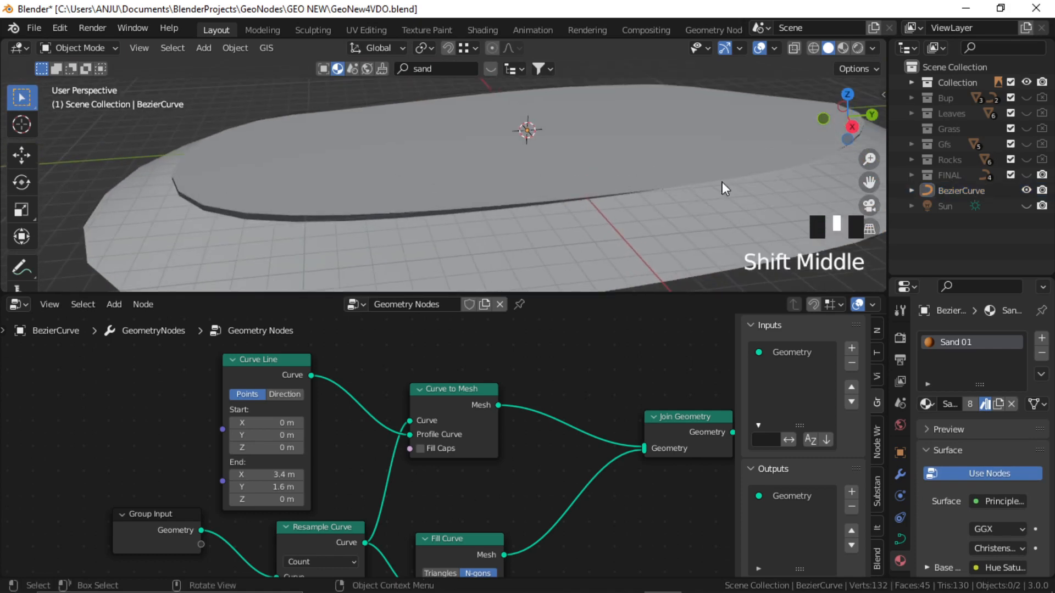
{"action": "middle_click_drag", "start_coordinate": [461, 213], "coordinate": [454, 226], "text": "shift"}
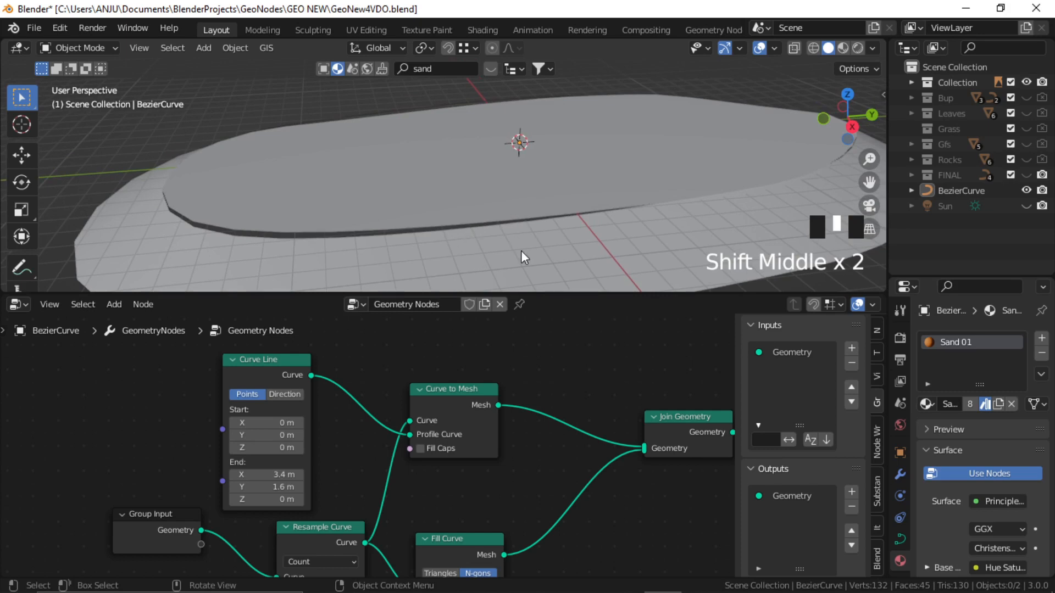
- Move the Group Input and Resample Curve nodes together away from Fill Curve to make room in the node tree
{"action": "scroll", "coordinate": [428, 420], "scroll_direction": "down", "scroll_amount": 3}
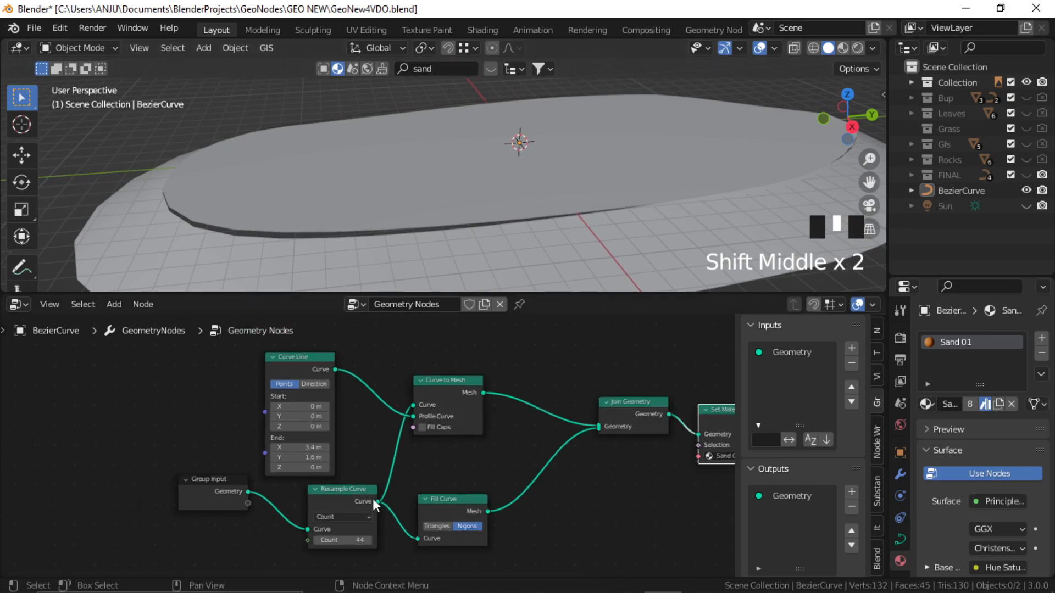
{"action": "left_click_drag", "start_coordinate": [389, 545], "coordinate": [169, 501]}
{"action": "key", "text": "g"}
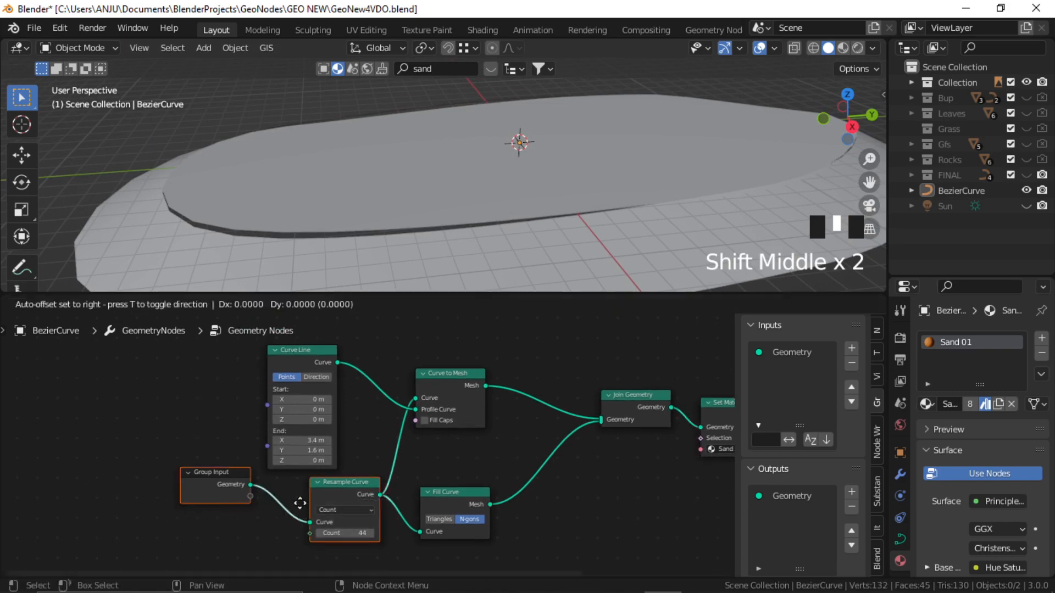
{"action": "left_click", "coordinate": [233, 489]}
- Add a Mesh to Curve node and place it on the output side of Fill Curve
{"action": "key", "text": "shift+a"}
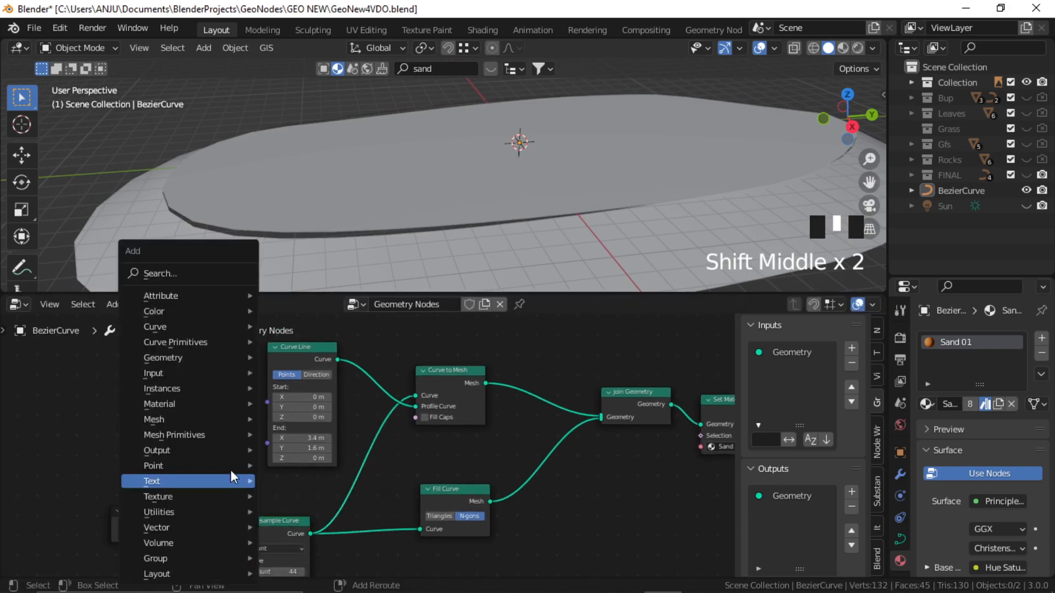
{"action": "left_click", "coordinate": [204, 273]}
{"action": "type", "text": "mesh"}
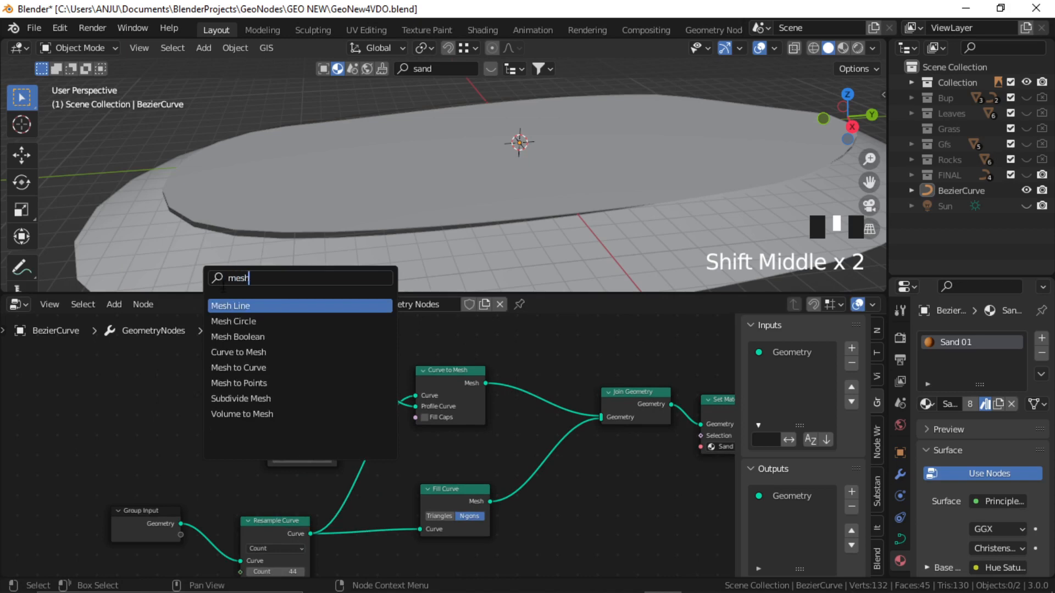
{"action": "left_click", "coordinate": [239, 368]}
{"action": "left_click", "coordinate": [229, 499]}
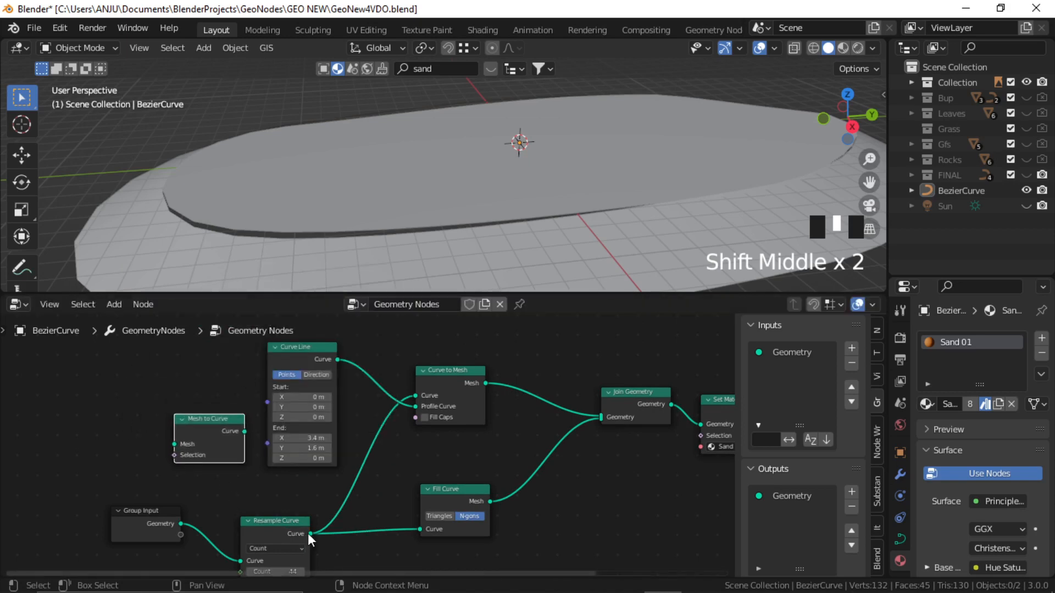
{"action": "left_click_drag", "start_coordinate": [310, 535], "coordinate": [176, 489]}
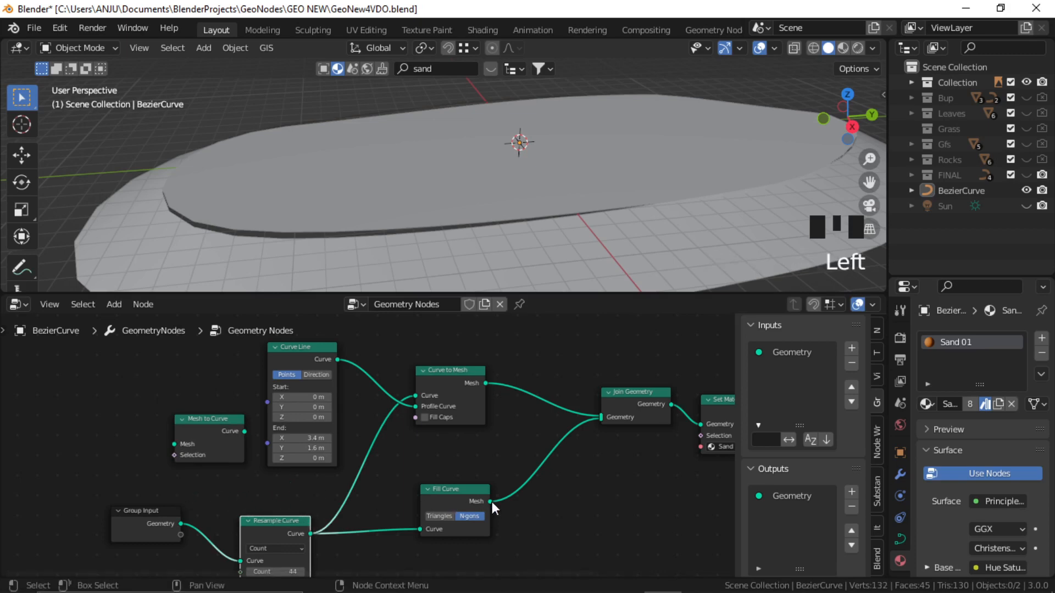
{"action": "left_click_drag", "start_coordinate": [188, 434], "coordinate": [579, 506]}
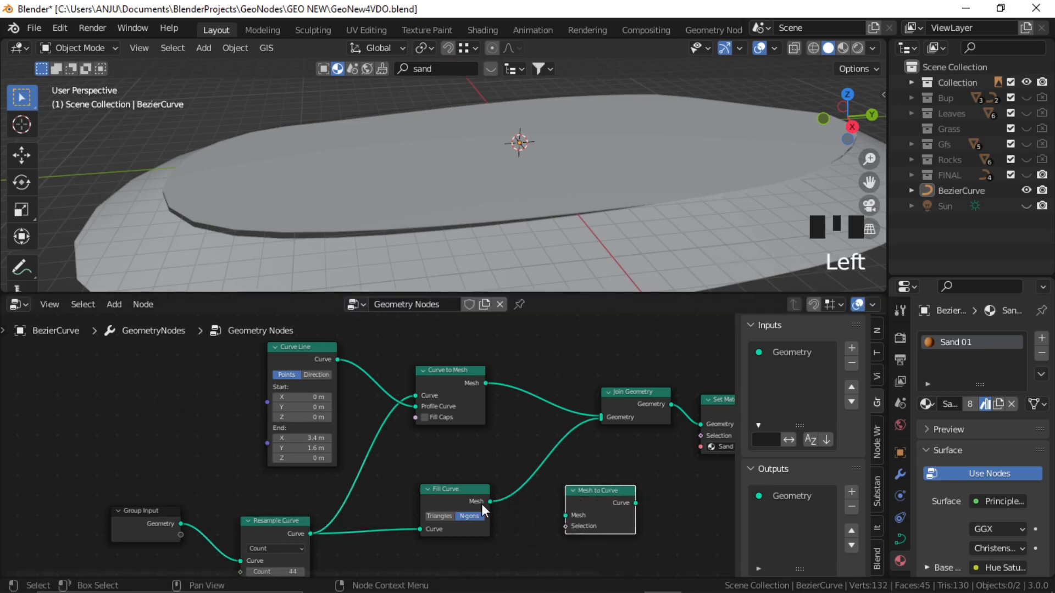
- Wire Fill Curve's mesh through Mesh to Curve into Curve to Mesh's Curve input, and tidy the node layout
{"action": "left_click_drag", "start_coordinate": [490, 501], "coordinate": [429, 505]}
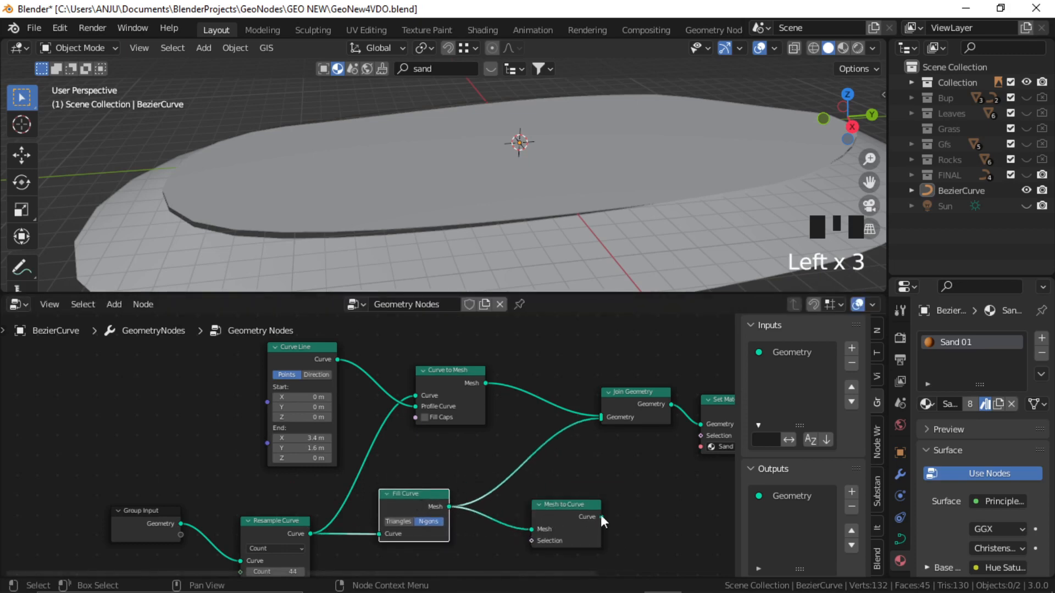
{"action": "left_click_drag", "start_coordinate": [601, 515], "coordinate": [557, 366]}
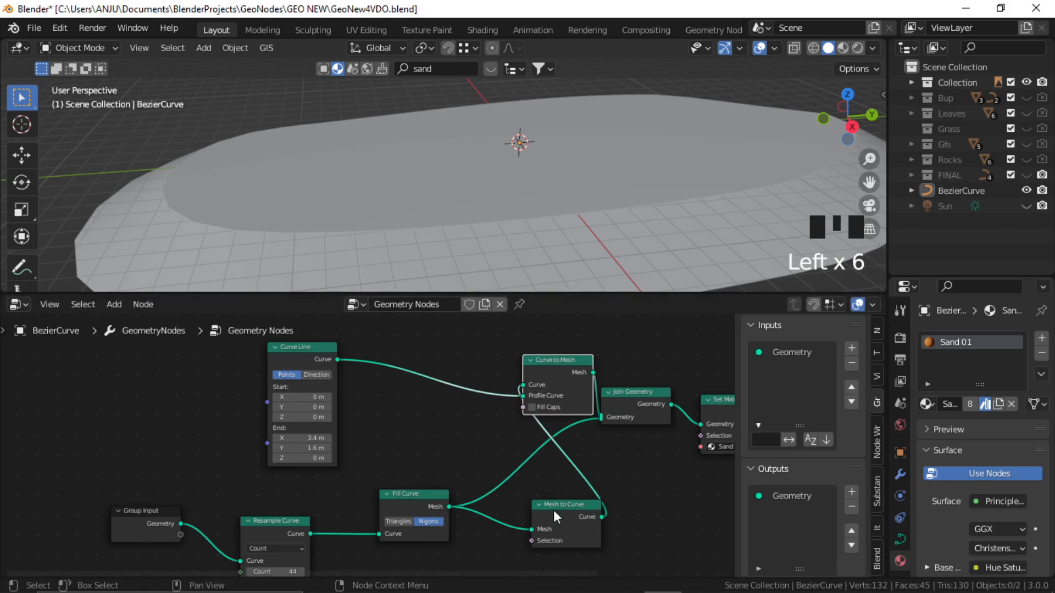
{"action": "left_click_drag", "start_coordinate": [548, 504], "coordinate": [444, 409]}
{"action": "left_click_drag", "start_coordinate": [313, 348], "coordinate": [358, 368]}
{"action": "left_click_drag", "start_coordinate": [413, 494], "coordinate": [375, 512]}
{"action": "middle_click_drag", "start_coordinate": [403, 200], "coordinate": [144, 210]}
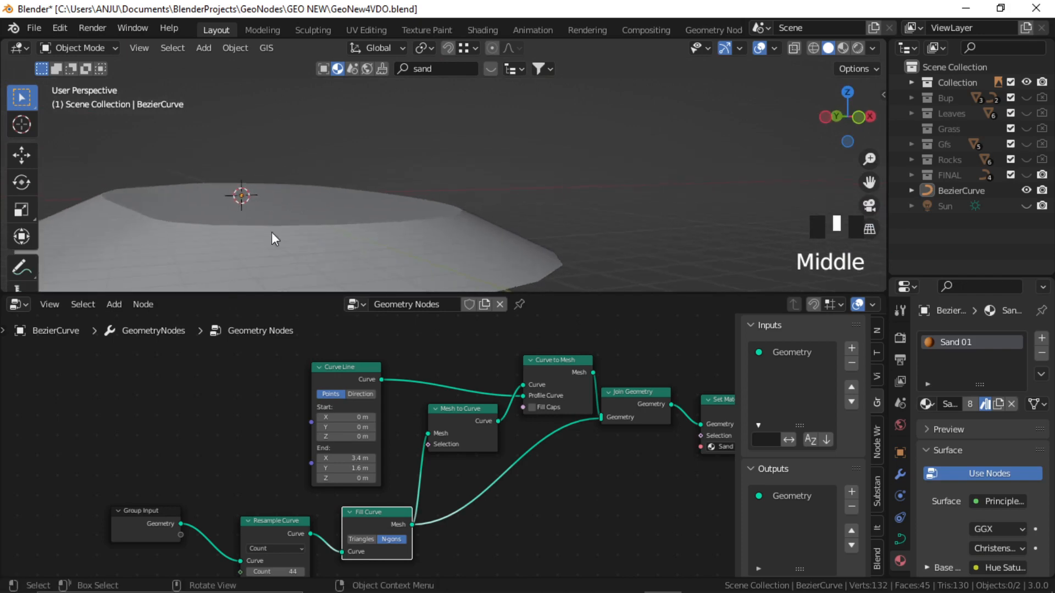
{"action": "middle_click_drag", "start_coordinate": [271, 232], "coordinate": [413, 197]}
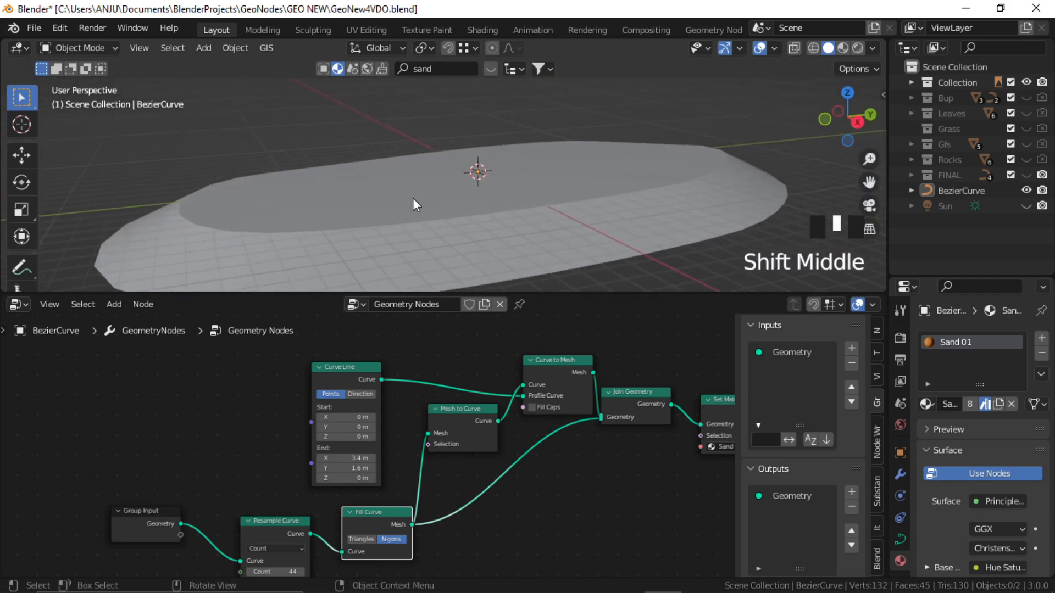
- Unhide the Plane.002 ocean plane and switch the viewport to Material Preview shading
{"action": "left_click", "coordinate": [413, 199]}
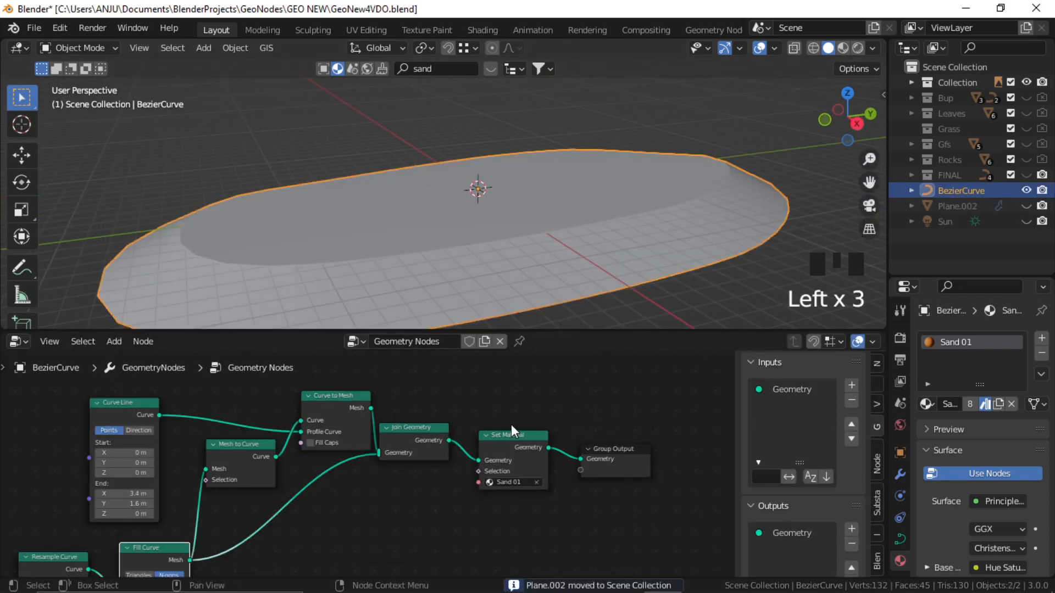
{"action": "middle_click_drag", "start_coordinate": [511, 424], "coordinate": [536, 445]}
{"action": "left_click", "coordinate": [1026, 205]}
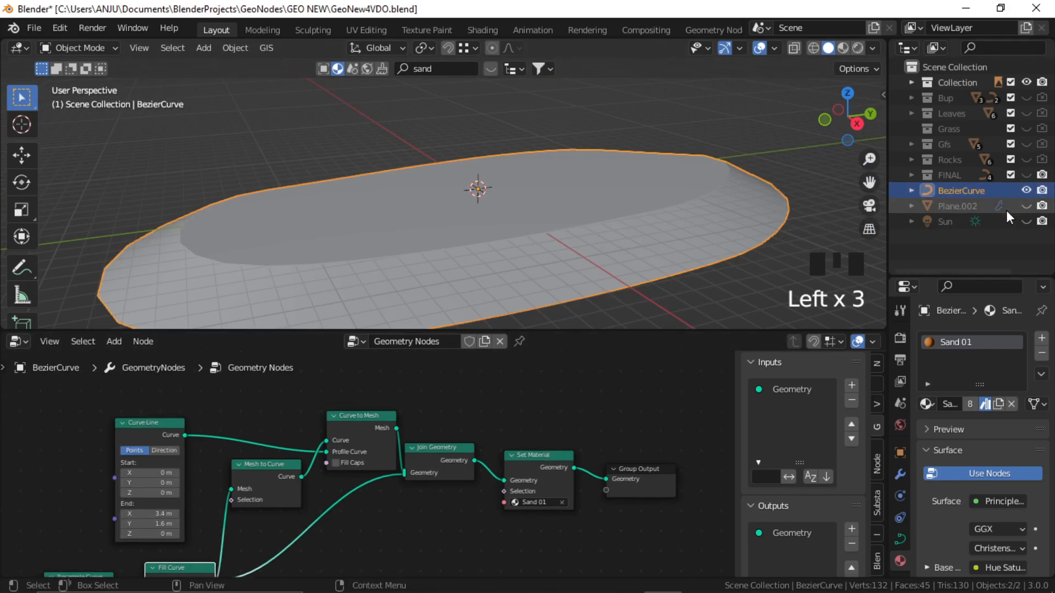
{"action": "left_click", "coordinate": [803, 82]}
{"action": "left_click", "coordinate": [842, 48]}
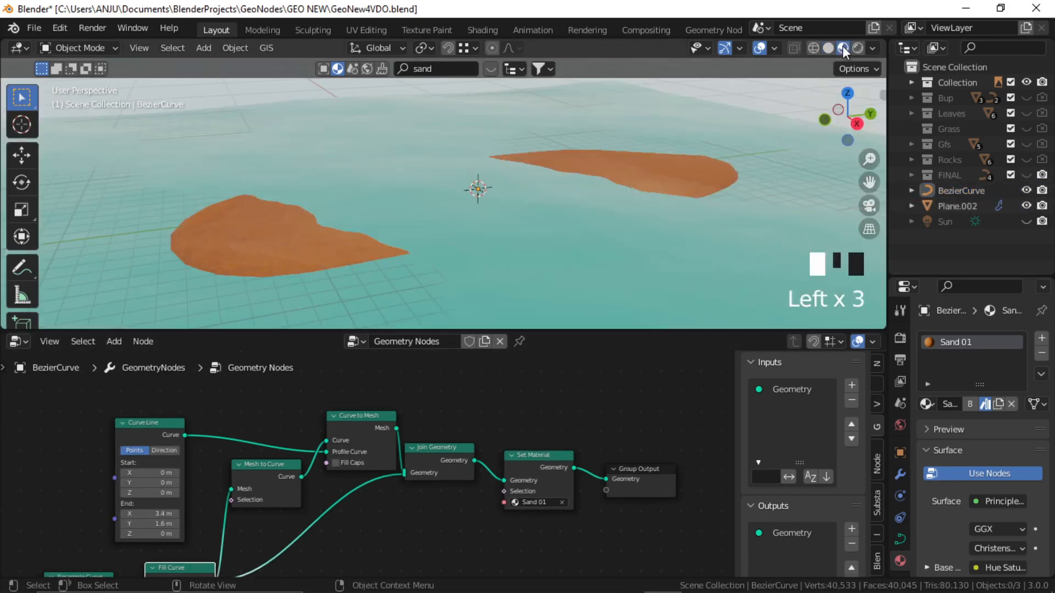
{"action": "middle_click_drag", "start_coordinate": [524, 178], "coordinate": [467, 216]}
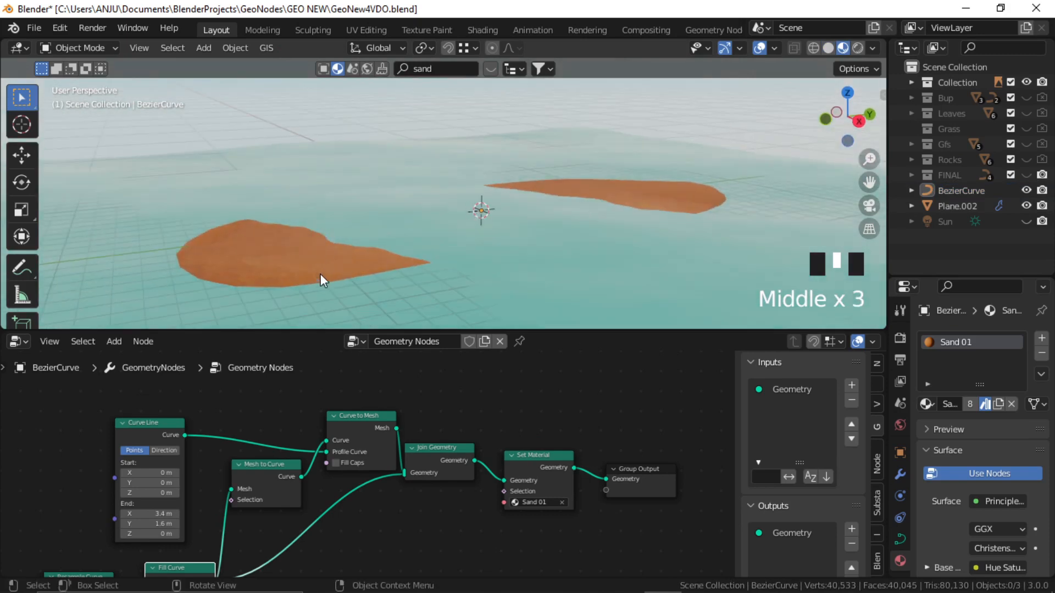
- Select the island curve and insert a Transform node between Set Material and Group Output
{"action": "left_click", "coordinate": [345, 253]}
{"action": "middle_click_drag", "start_coordinate": [482, 377], "coordinate": [362, 371]}
{"action": "left_click_drag", "start_coordinate": [503, 467], "coordinate": [589, 462]}
{"action": "key", "text": "shift+a"}
{"action": "left_click", "coordinate": [440, 277]}
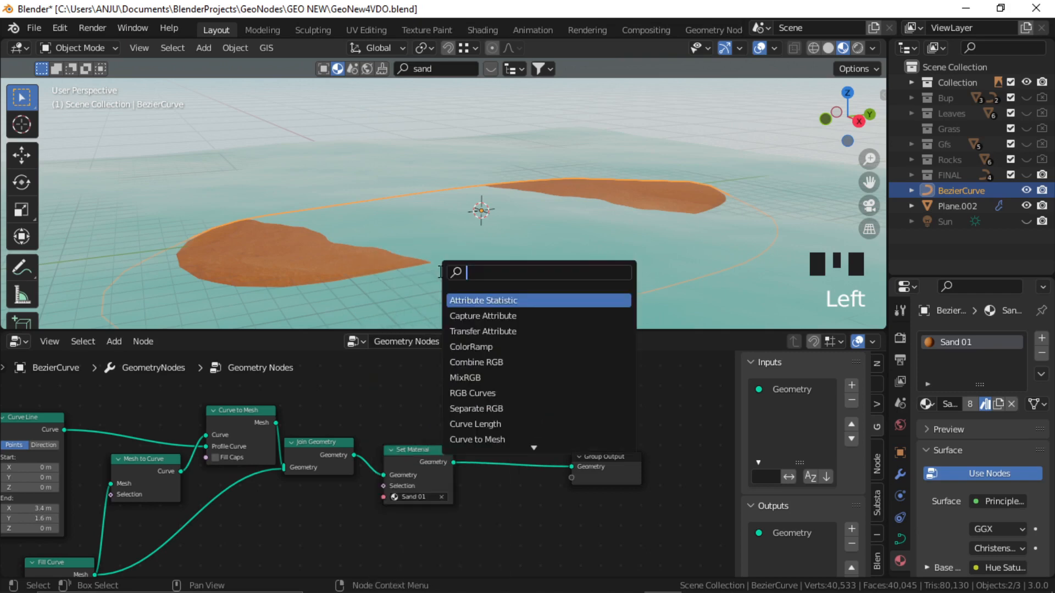
{"action": "type", "text": "tr"}
{"action": "left_click", "coordinate": [477, 300]}
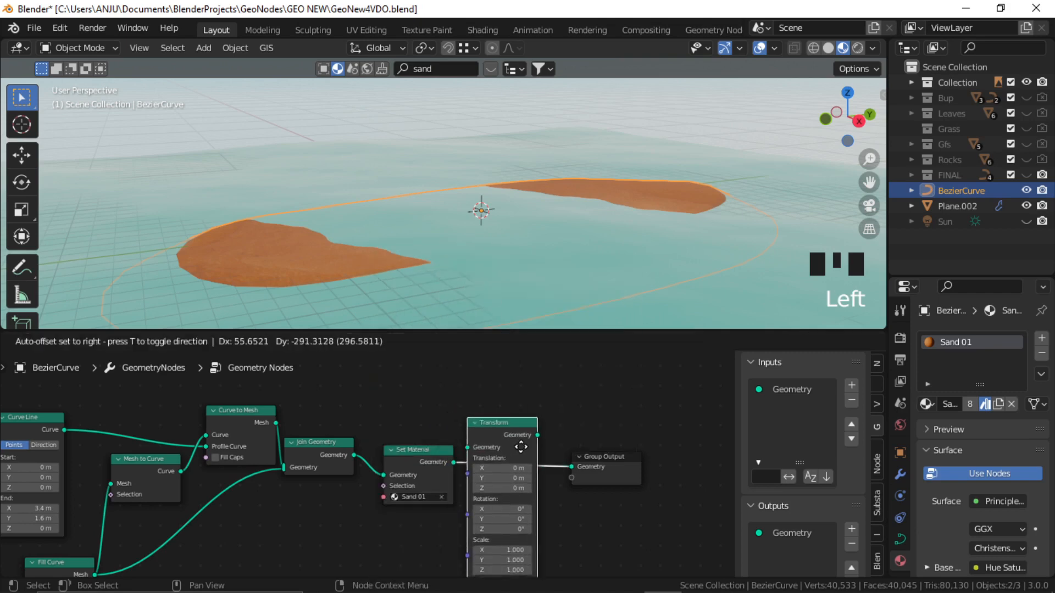
{"action": "left_click", "coordinate": [524, 423]}
- Set the Transform node's Z translation to 0.5 m to raise the island above the water
{"action": "scroll", "coordinate": [602, 454], "scroll_direction": "up", "scroll_amount": 2}
{"action": "middle_click_drag", "start_coordinate": [619, 483], "coordinate": [470, 456]}
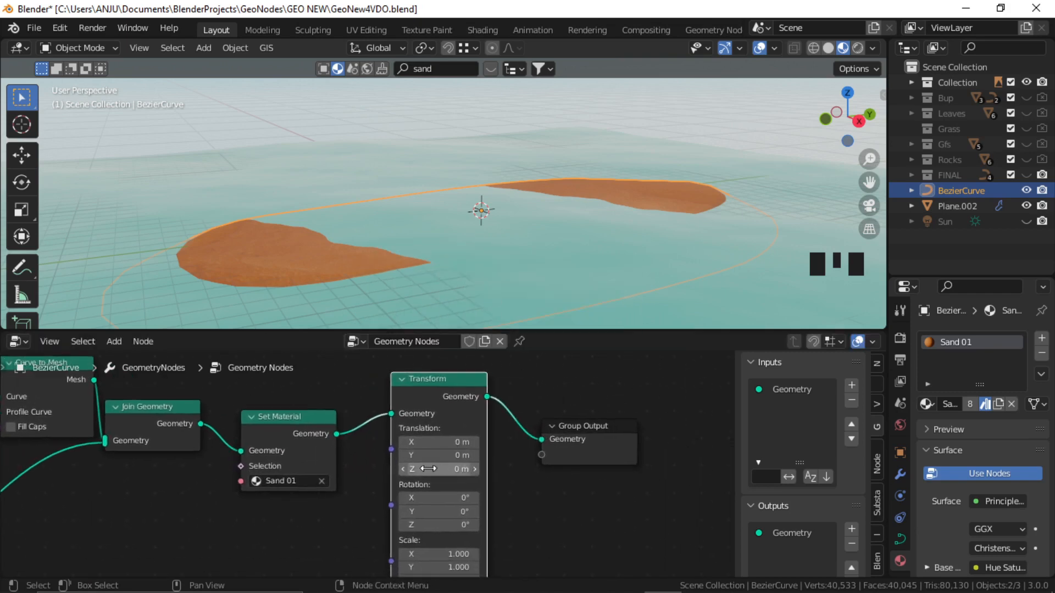
{"action": "left_click_drag", "start_coordinate": [425, 468], "coordinate": [460, 468]}
{"action": "left_click", "coordinate": [460, 468]}
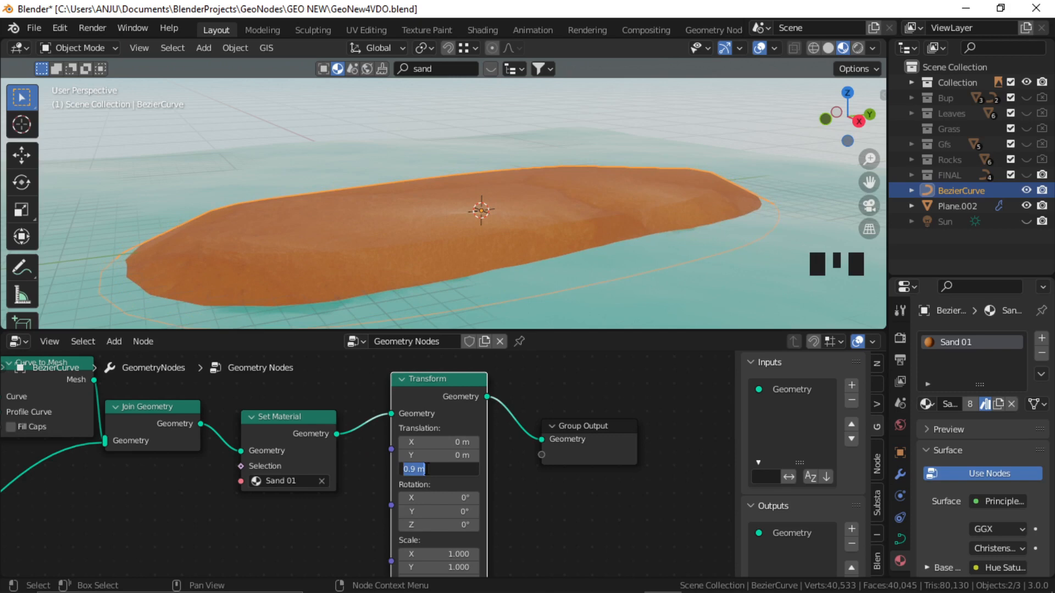
{"action": "type", "text": "0.5"}
{"action": "left_click", "coordinate": [414, 457]}
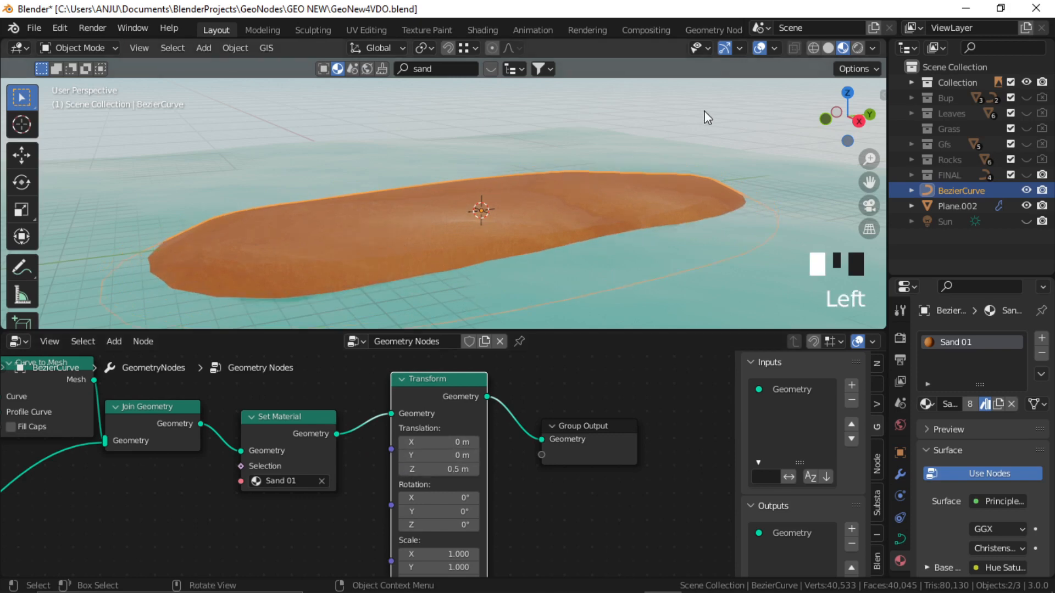
{"action": "middle_click_drag", "start_coordinate": [707, 118], "coordinate": [377, 290]}
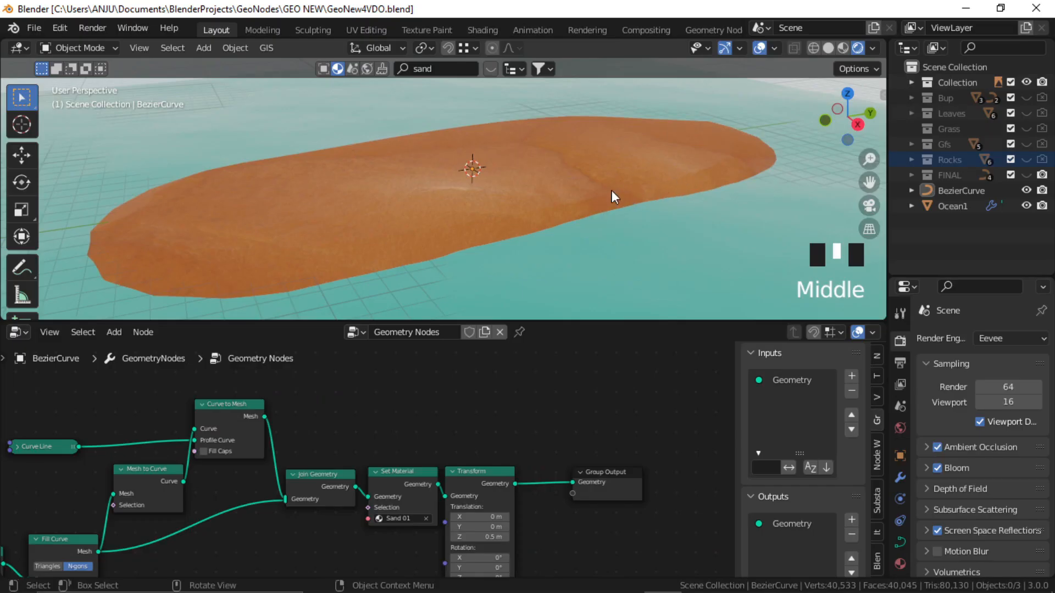
- Show the Rocks collection and examine its rock models beside the island and its object list
{"action": "middle_click_drag", "start_coordinate": [611, 191], "coordinate": [551, 235], "text": "shift"}
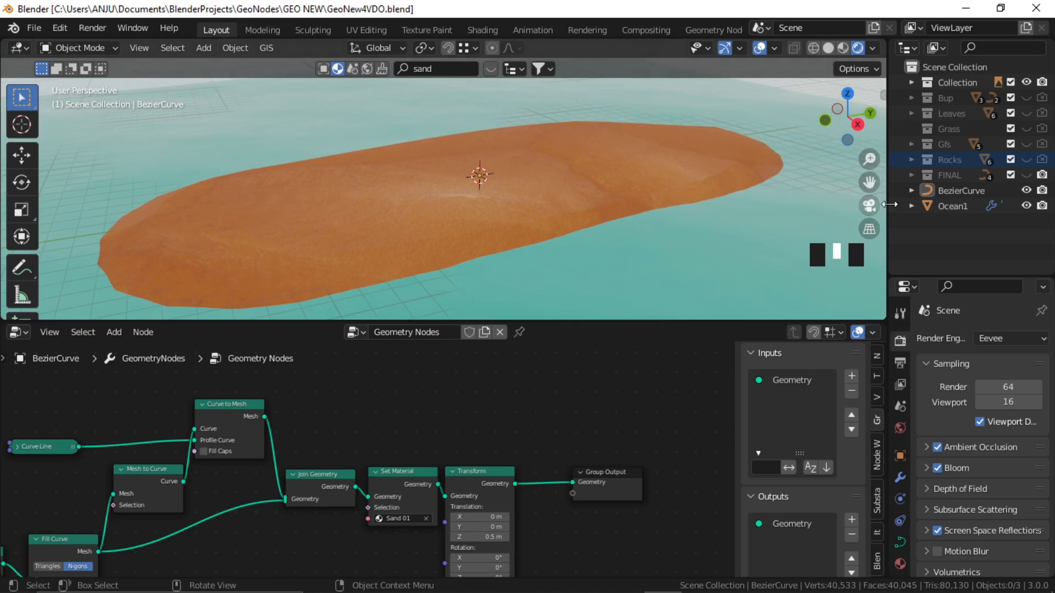
{"action": "left_click", "coordinate": [1026, 160]}
{"action": "middle_click_drag", "start_coordinate": [824, 187], "coordinate": [428, 223], "text": "shift"}
{"action": "middle_click_drag", "start_coordinate": [537, 269], "coordinate": [637, 211]}
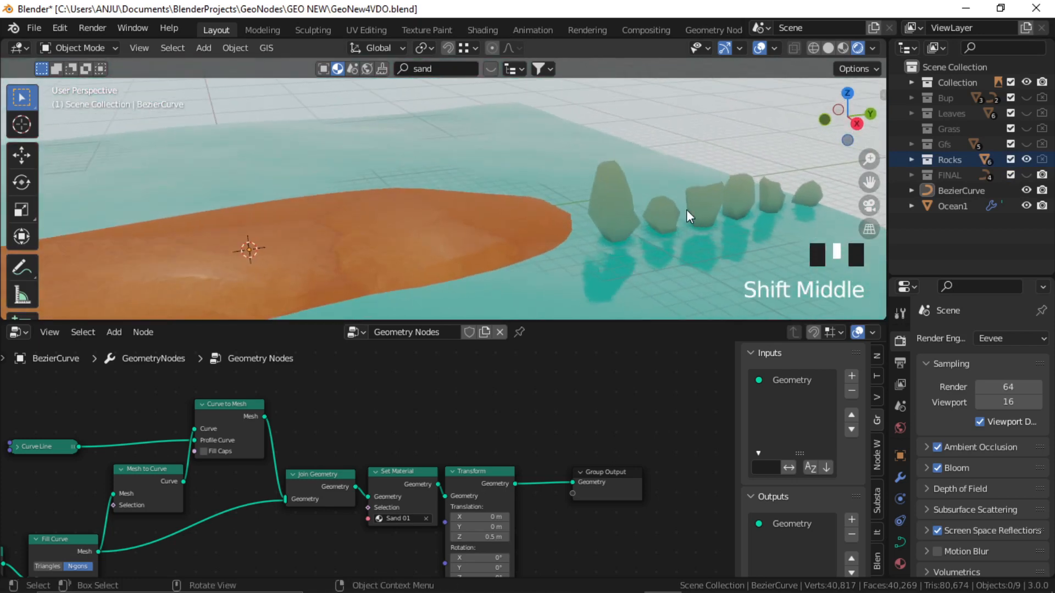
{"action": "left_click", "coordinate": [912, 160]}
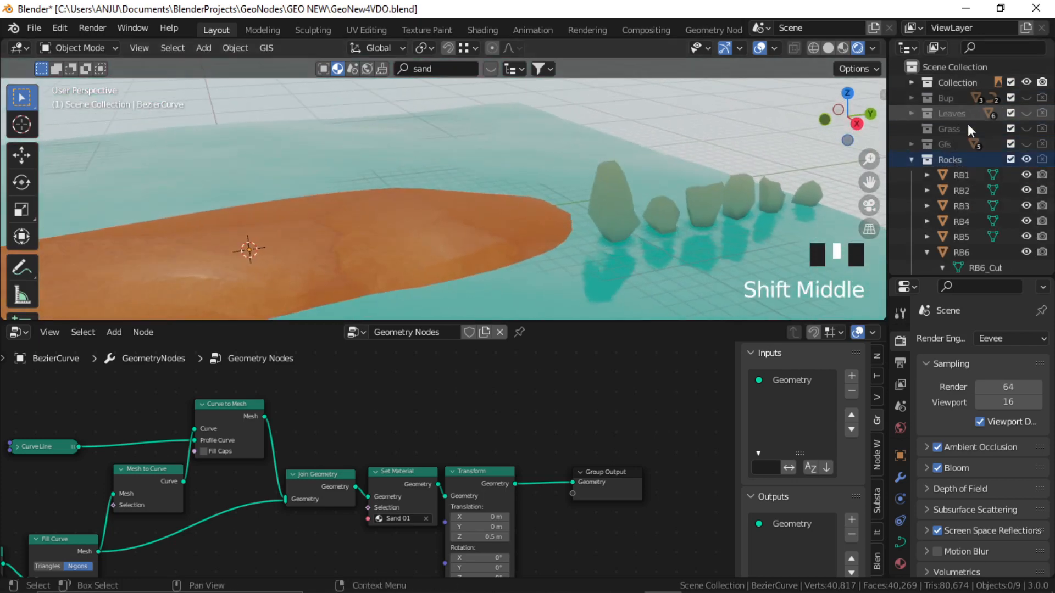
{"action": "left_click", "coordinate": [910, 159]}
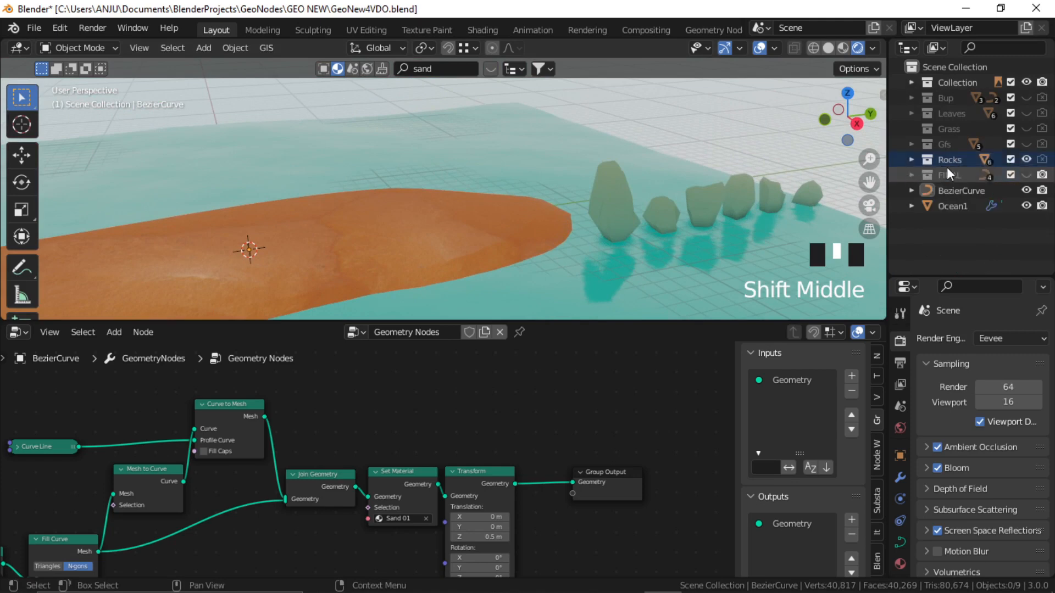
- Bring the Rocks collection into the island's node tree as a Collection Info node, and hide the collection from the viewport
{"action": "left_click_drag", "start_coordinate": [954, 159], "coordinate": [351, 412]}
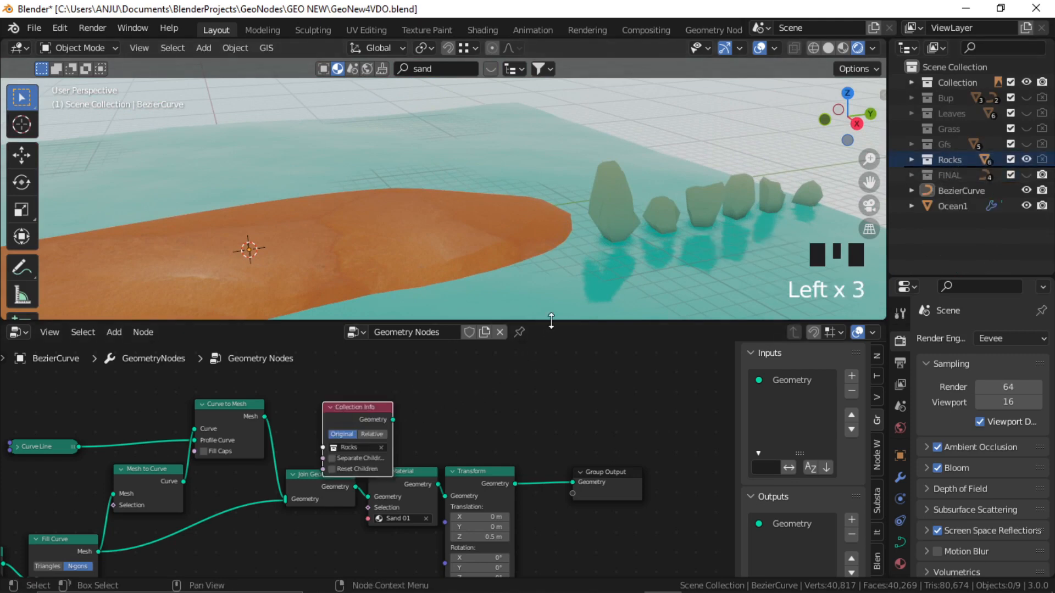
{"action": "left_click_drag", "start_coordinate": [544, 324], "coordinate": [544, 287]}
{"action": "left_click", "coordinate": [1026, 159]}
{"action": "middle_click_drag", "start_coordinate": [348, 376], "coordinate": [415, 430]}
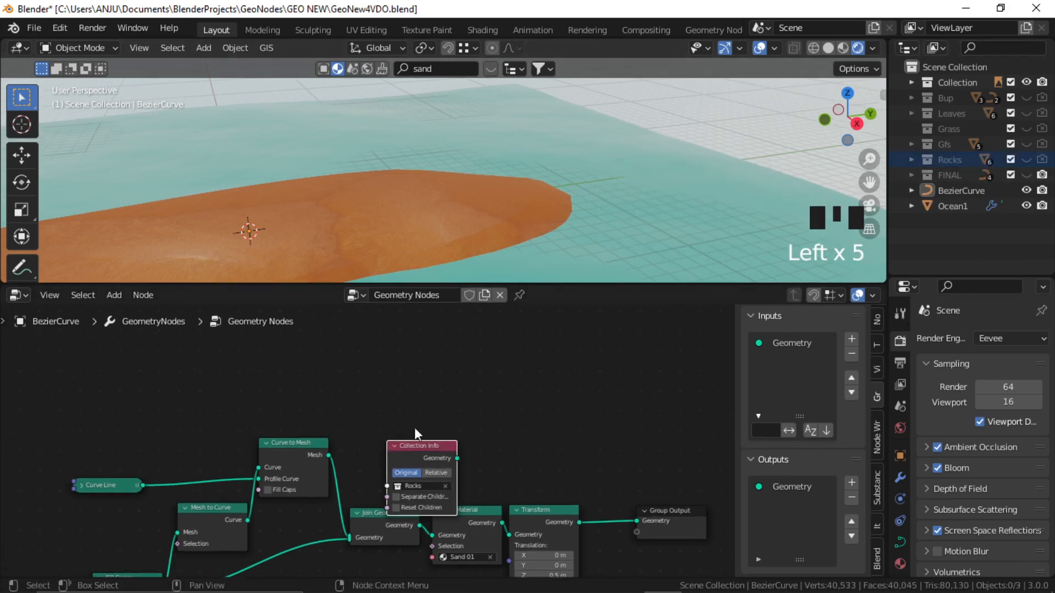
- Add a Distribute Points on Faces node beside the Rocks Collection Info node
{"action": "left_click_drag", "start_coordinate": [426, 446], "coordinate": [396, 423]}
{"action": "left_click", "coordinate": [539, 429]}
{"action": "scroll", "coordinate": [540, 432], "scroll_direction": "up", "scroll_amount": 3}
{"action": "middle_click_drag", "start_coordinate": [540, 433], "coordinate": [499, 425]}
{"action": "scroll", "coordinate": [484, 411], "scroll_direction": "up", "scroll_amount": 1}
{"action": "key", "text": "shift+a"}
{"action": "left_click", "coordinate": [444, 277]}
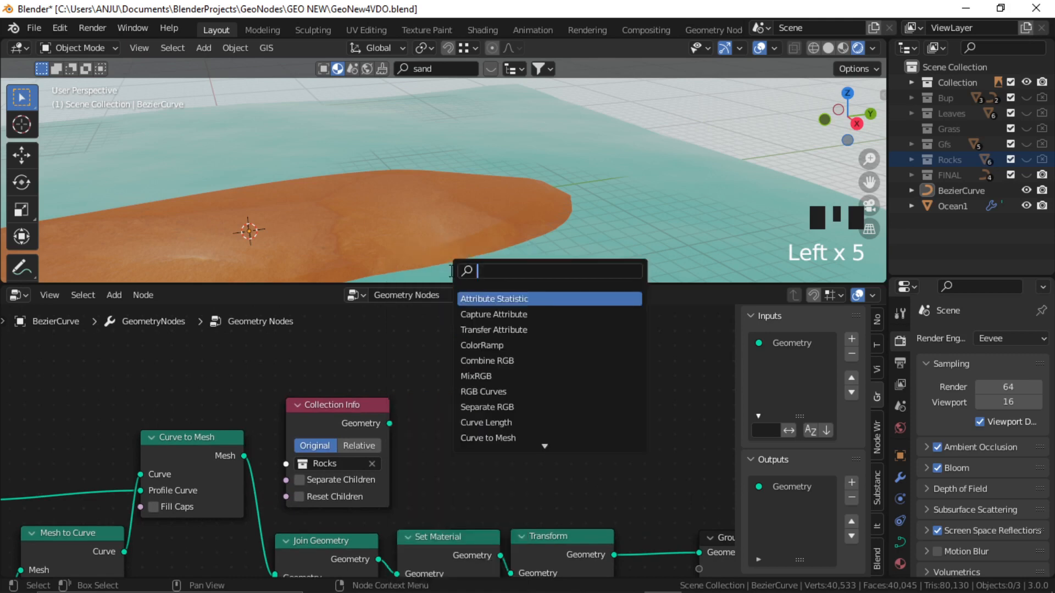
{"action": "type", "text": "distr"}
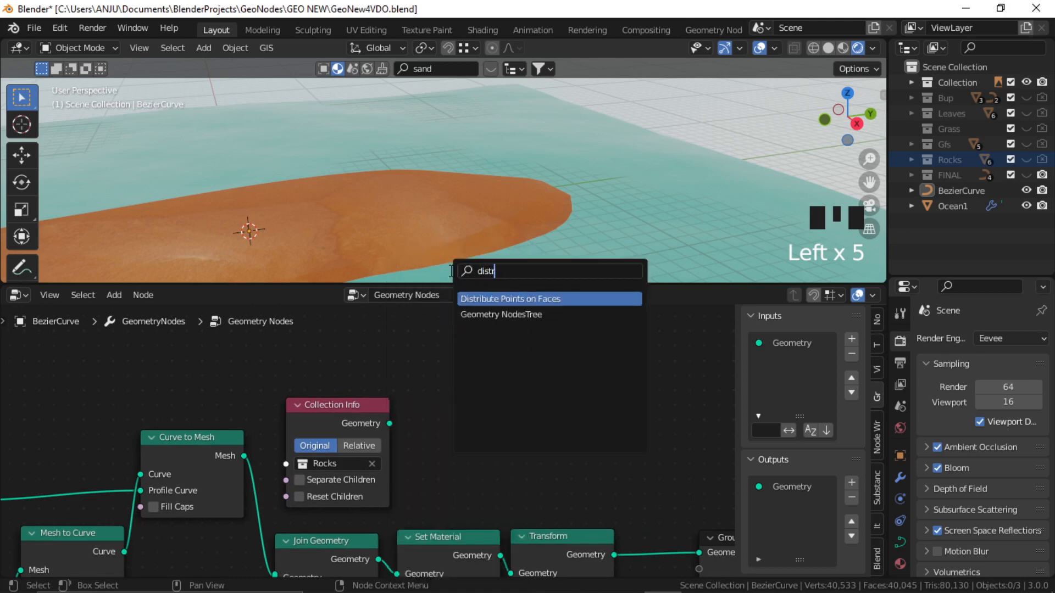
{"action": "key", "text": "Return"}
{"action": "left_click", "coordinate": [536, 371]}
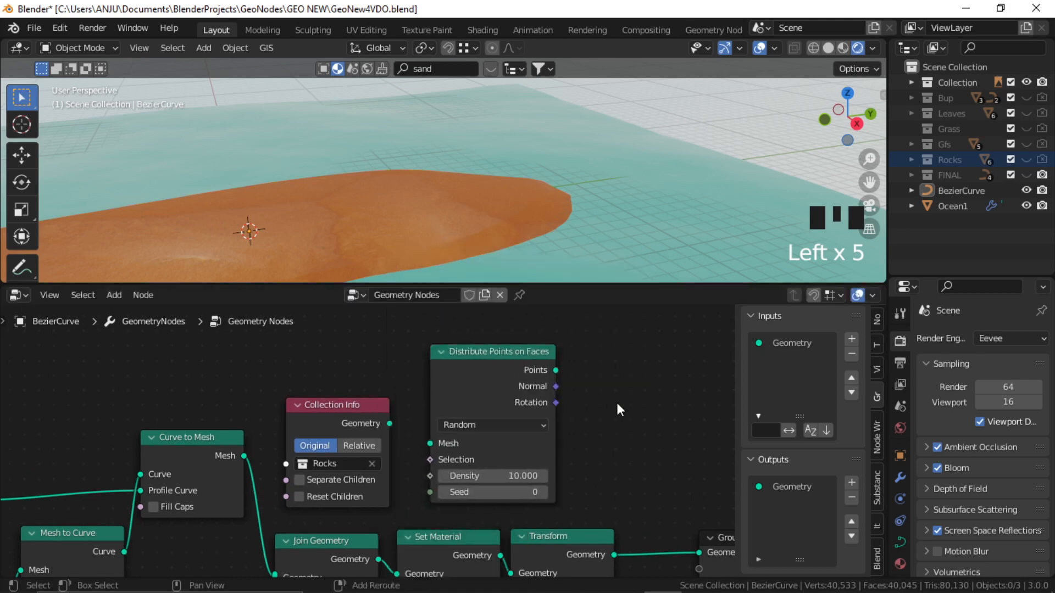
- Add an Instance on Points node after Distribute Points on Faces and move Collection Info clear of the other nodes
{"action": "key", "text": "shift+a"}
{"action": "left_click", "coordinate": [555, 273]}
{"action": "type", "text": "i"}
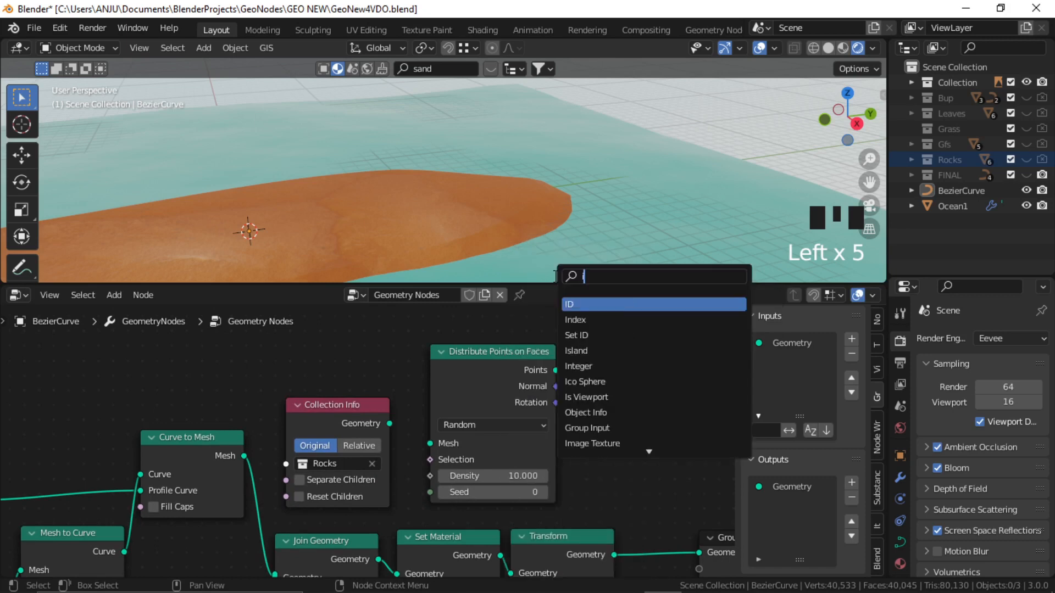
{"action": "type", "text": "nst"}
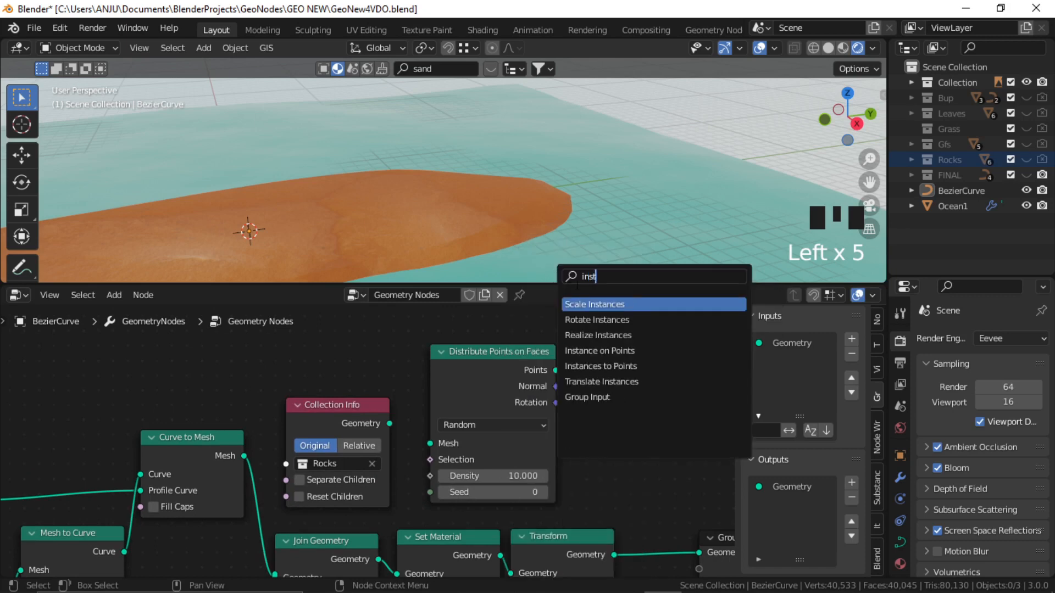
{"action": "left_click", "coordinate": [605, 352]}
{"action": "left_click", "coordinate": [666, 370]}
{"action": "scroll", "coordinate": [557, 450], "scroll_direction": "down", "scroll_amount": 2}
{"action": "middle_click_drag", "start_coordinate": [556, 450], "coordinate": [428, 451]}
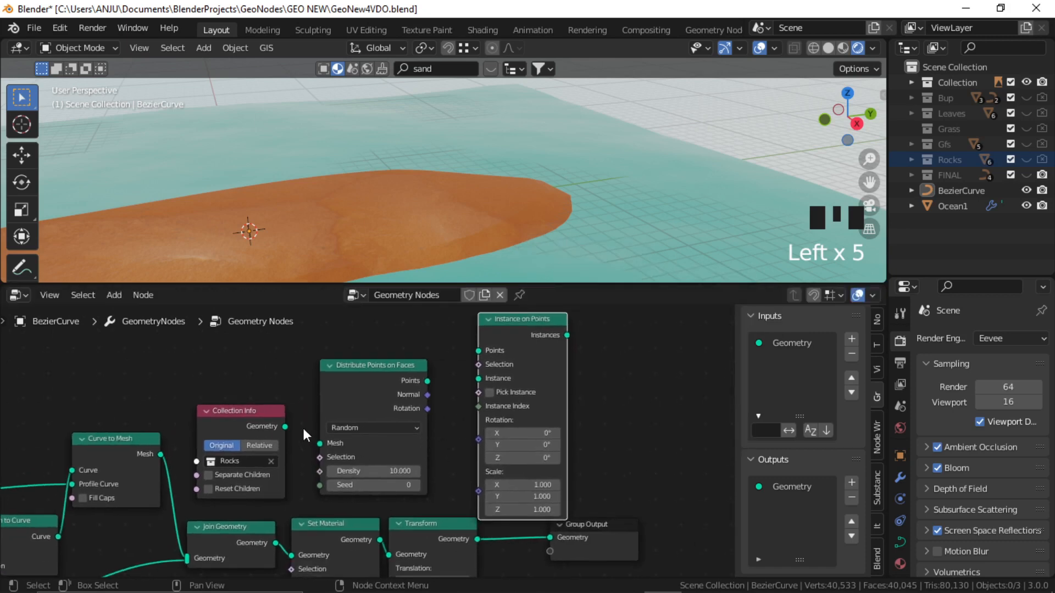
{"action": "left_click_drag", "start_coordinate": [265, 412], "coordinate": [198, 329]}
{"action": "middle_click_drag", "start_coordinate": [233, 382], "coordinate": [344, 406]}
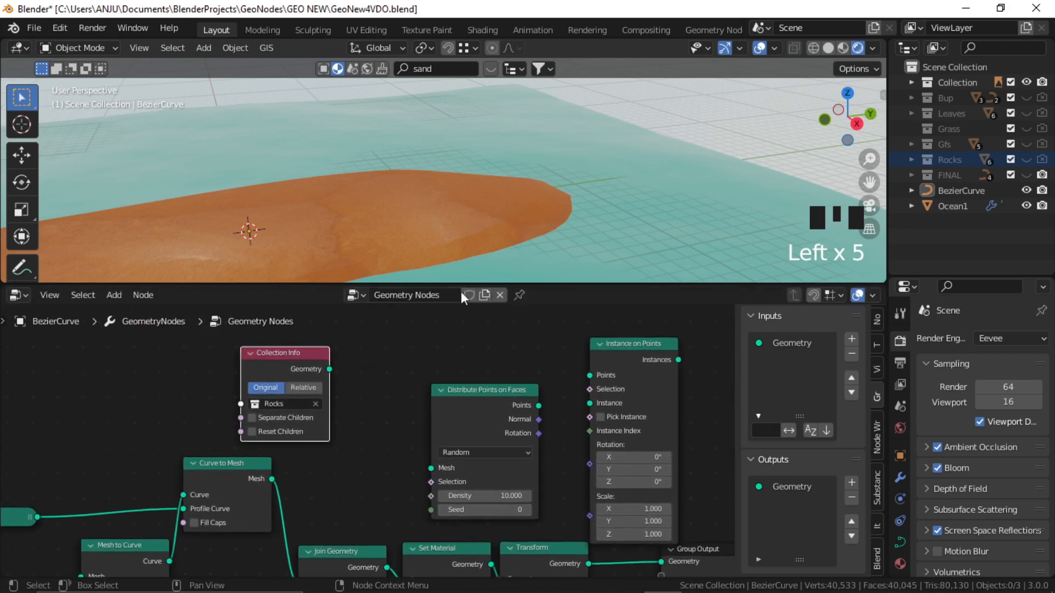
- Frame the whole island and switch the viewport to solid shading
{"action": "middle_click_drag", "start_coordinate": [485, 216], "coordinate": [761, 164], "text": "shift"}
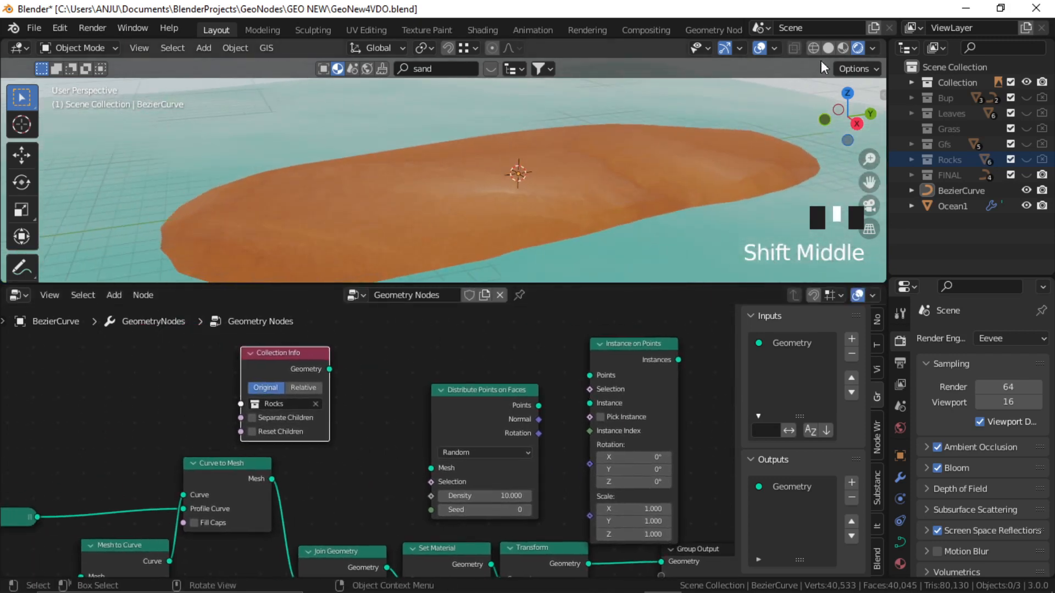
{"action": "left_click", "coordinate": [828, 48]}
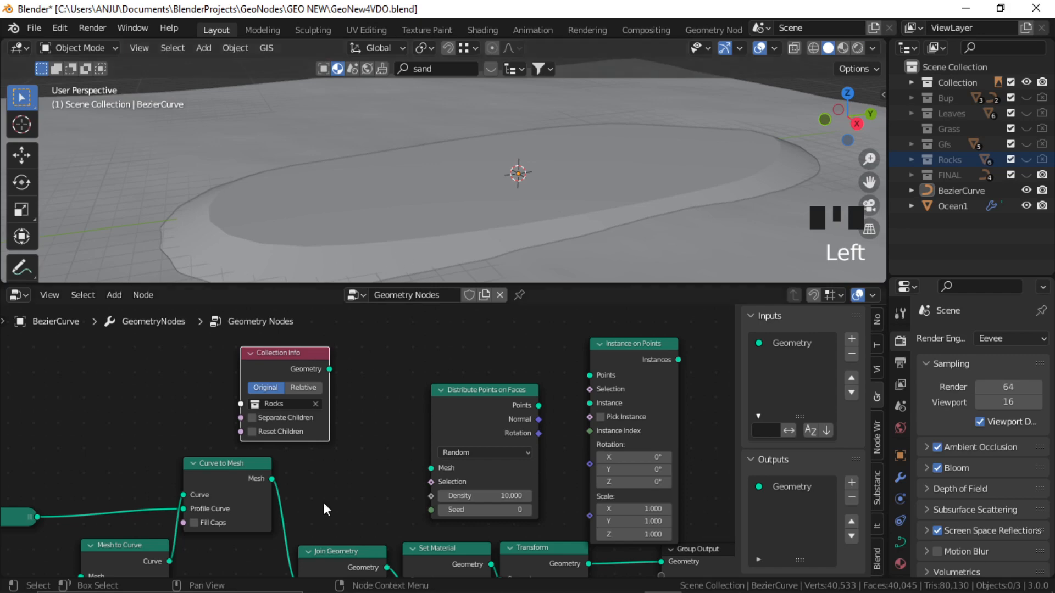
{"action": "middle_click_drag", "start_coordinate": [323, 502], "coordinate": [232, 481]}
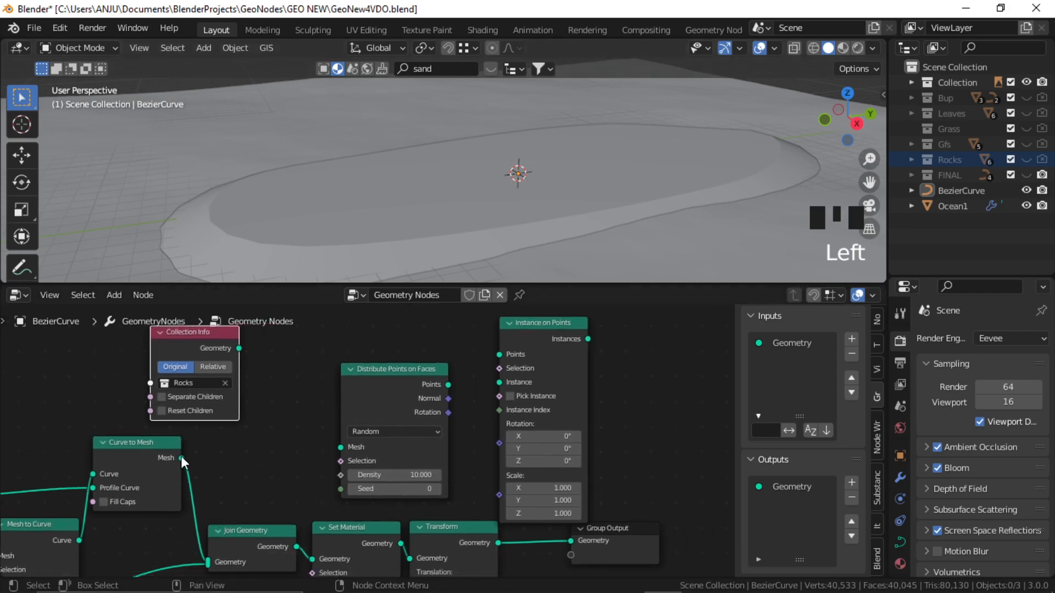
- Feed the Curve to Mesh output into Distribute Points on Faces, and its points and the Rocks collection into Instance on Points
{"action": "left_click_drag", "start_coordinate": [181, 458], "coordinate": [348, 447]}
{"action": "middle_click_drag", "start_coordinate": [416, 430], "coordinate": [384, 456]}
{"action": "left_click_drag", "start_coordinate": [405, 422], "coordinate": [457, 392]}
{"action": "left_click_drag", "start_coordinate": [195, 387], "coordinate": [456, 421]}
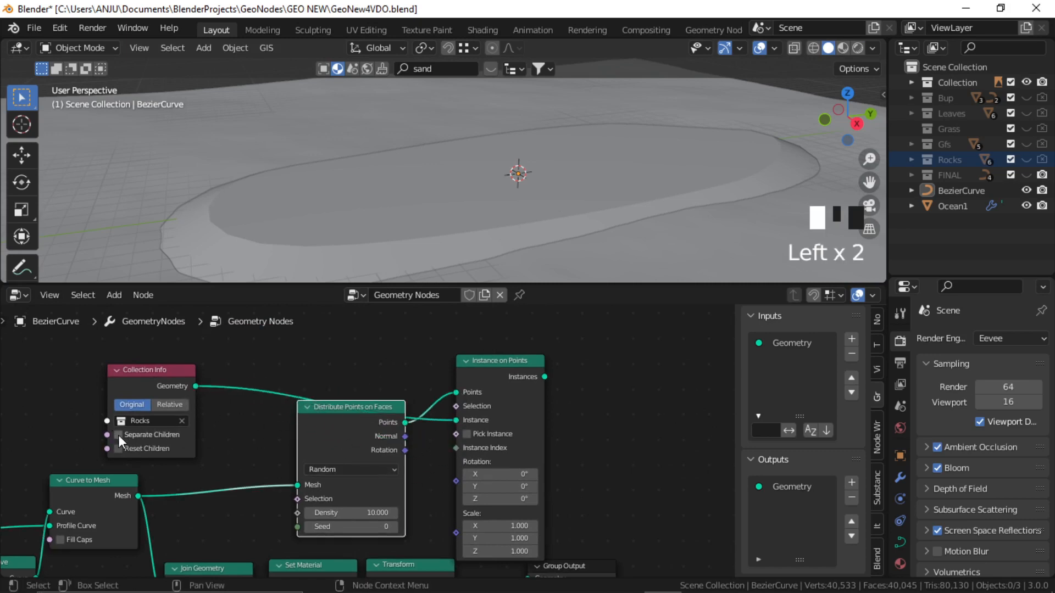
- Enable Separate Children and Reset Children for the Rocks collection, and Pick Instance on Instance on Points
{"action": "left_click", "coordinate": [467, 434]}
{"action": "scroll", "coordinate": [565, 450], "scroll_direction": "down", "scroll_amount": 2}
{"action": "middle_click_drag", "start_coordinate": [566, 450], "coordinate": [448, 406]}
- Insert a Join Geometry node between Transform and Group Output and connect the rock instances to it
{"action": "left_click_drag", "start_coordinate": [433, 499], "coordinate": [628, 495]}
{"action": "key", "text": "shift+a"}
{"action": "left_click", "coordinate": [483, 274]}
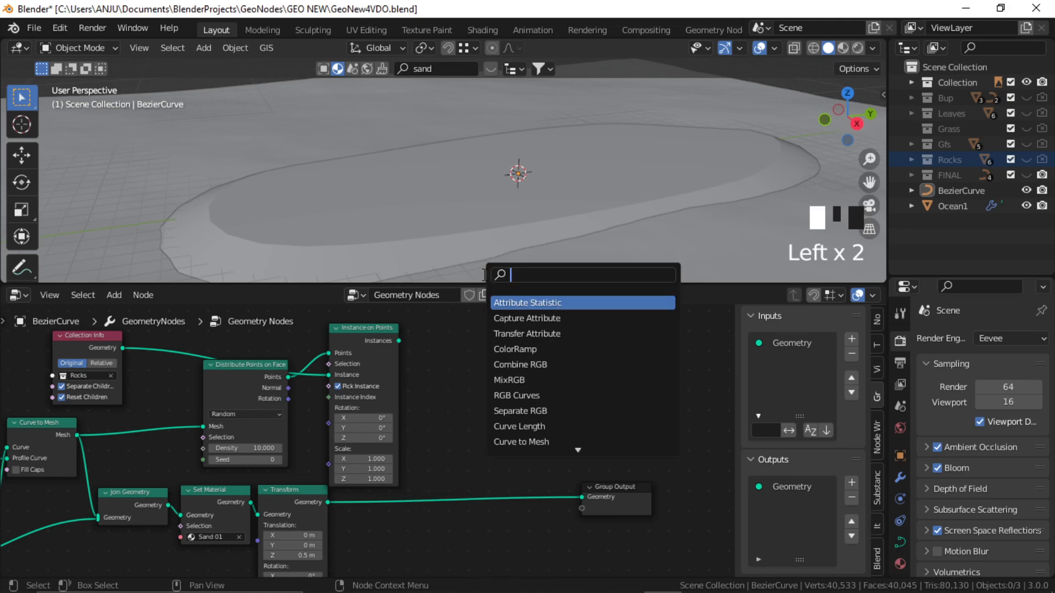
{"action": "type", "text": "join"}
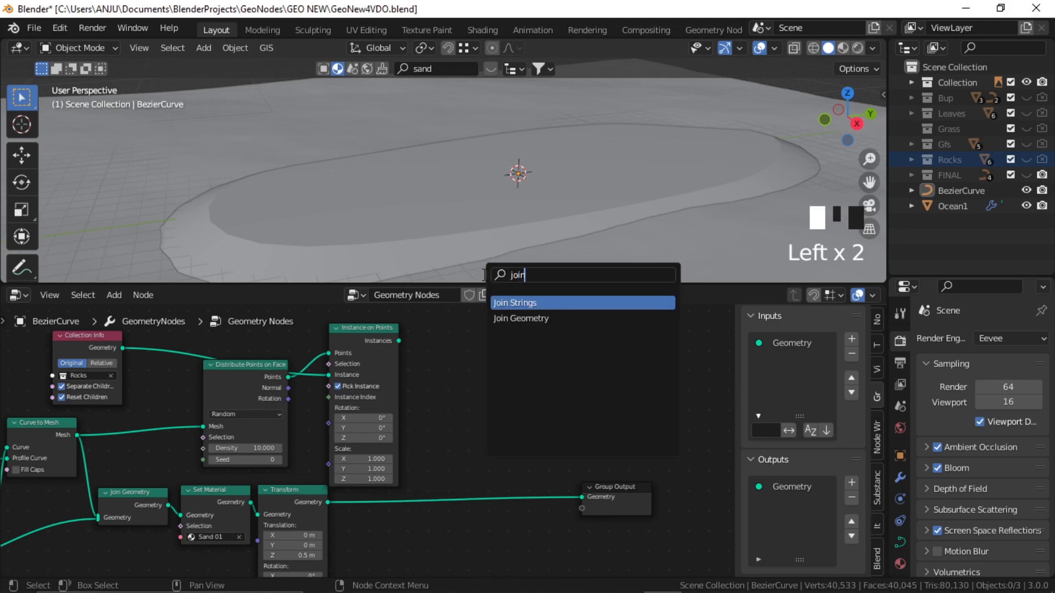
{"action": "left_click", "coordinate": [529, 318]}
{"action": "left_click", "coordinate": [522, 511]}
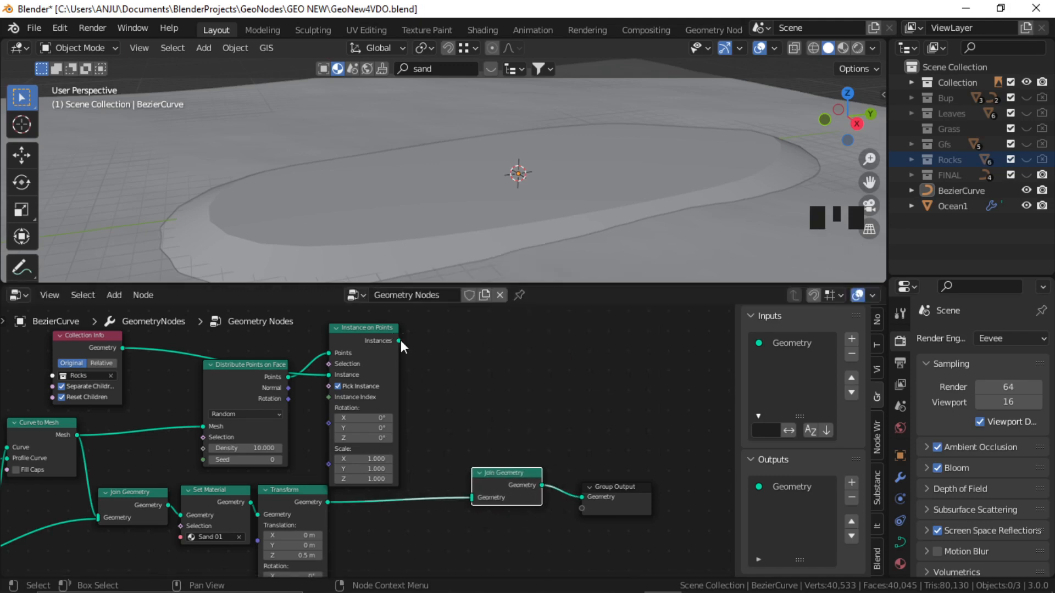
{"action": "left_click_drag", "start_coordinate": [401, 340], "coordinate": [466, 502]}
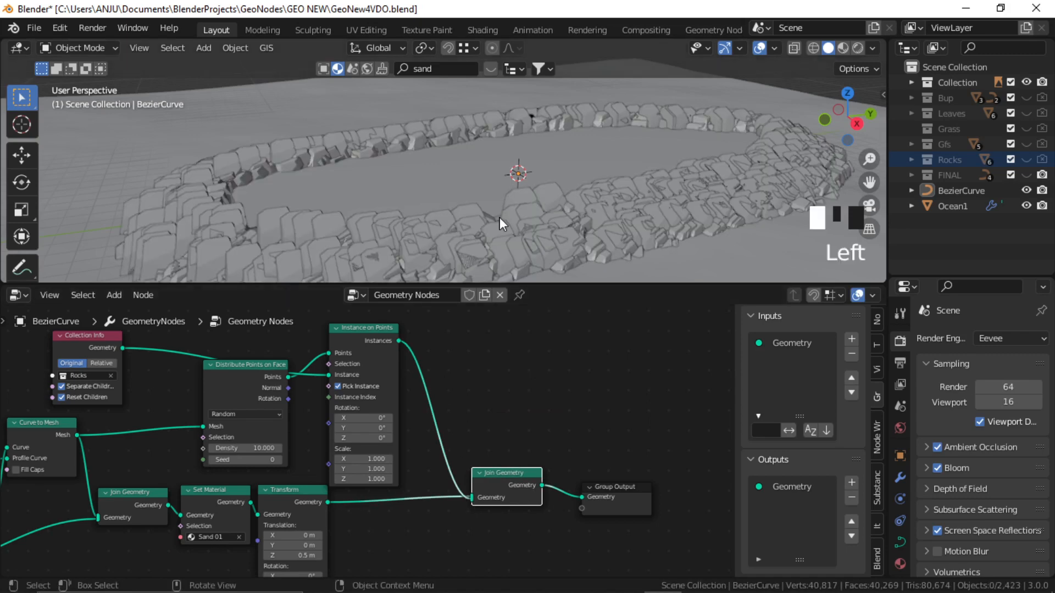
- Rearrange the rock scattering nodes and set the Distribute Points on Faces density to 1.5
{"action": "middle_click_drag", "start_coordinate": [757, 149], "coordinate": [740, 160]}
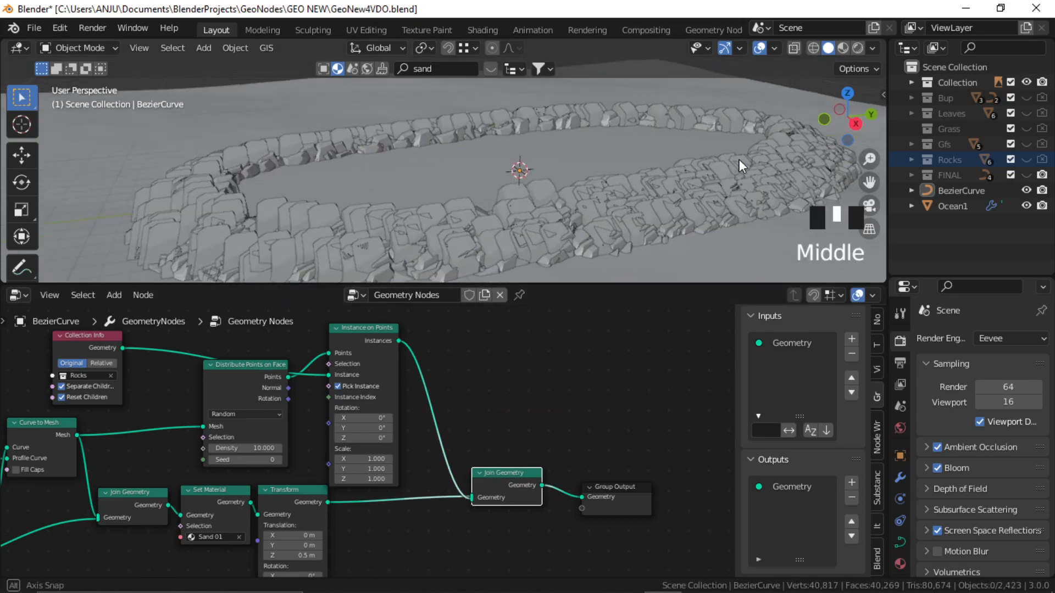
{"action": "middle_click_drag", "start_coordinate": [249, 379], "coordinate": [367, 421]}
{"action": "left_click_drag", "start_coordinate": [367, 422], "coordinate": [367, 357]}
{"action": "left_click_drag", "start_coordinate": [215, 446], "coordinate": [401, 520]}
{"action": "scroll", "coordinate": [360, 452], "scroll_direction": "up", "scroll_amount": 3}
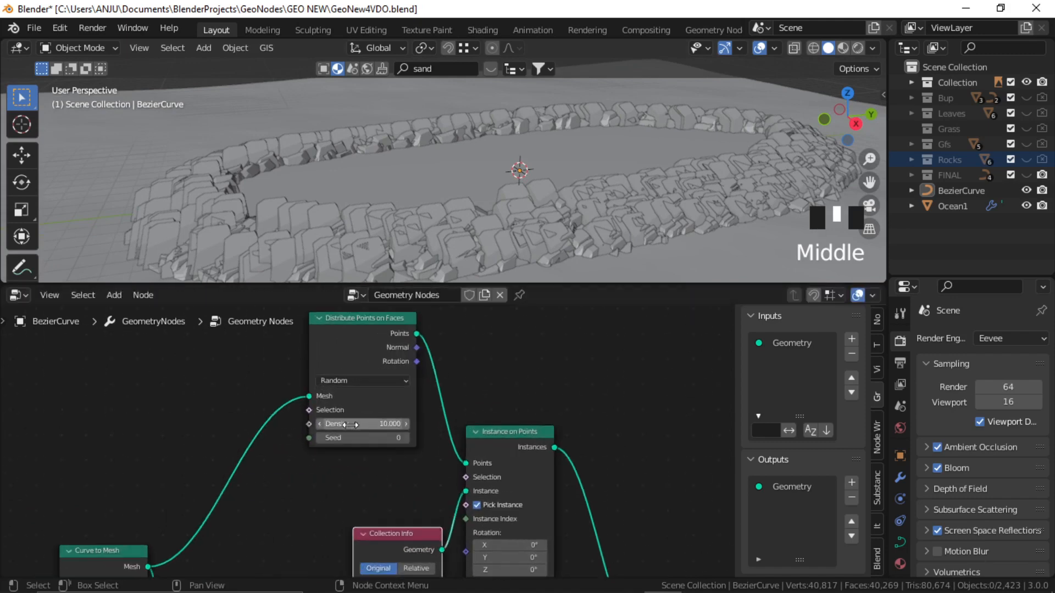
{"action": "middle_click_drag", "start_coordinate": [382, 438], "coordinate": [389, 468]}
{"action": "left_click", "coordinate": [379, 455]}
{"action": "left_click_drag", "start_coordinate": [379, 455], "coordinate": [335, 455]}
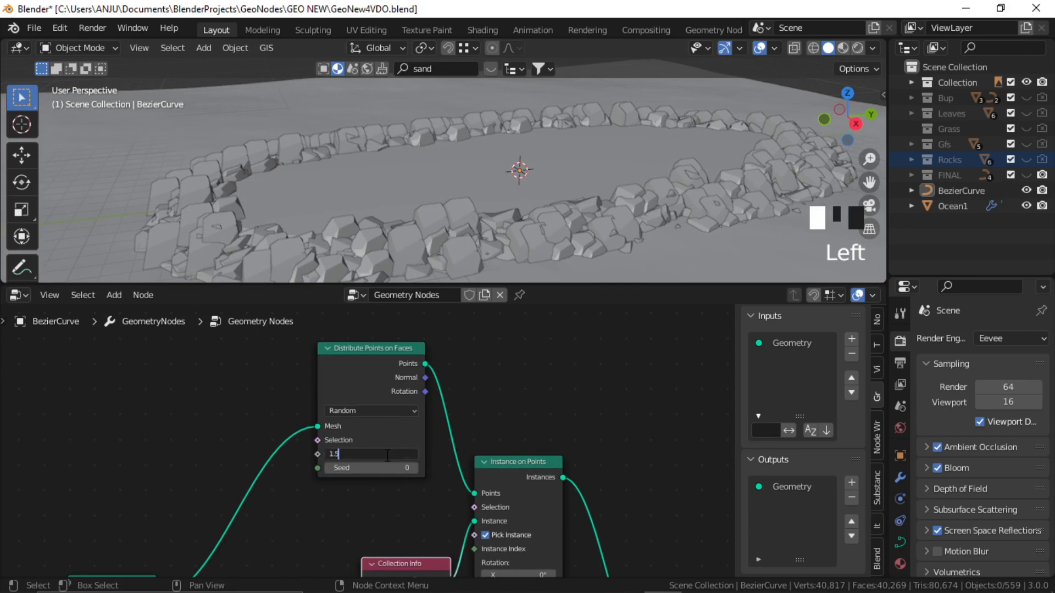
{"action": "left_click", "coordinate": [386, 455]}
{"action": "scroll", "coordinate": [488, 428], "scroll_direction": "up", "scroll_amount": 2}
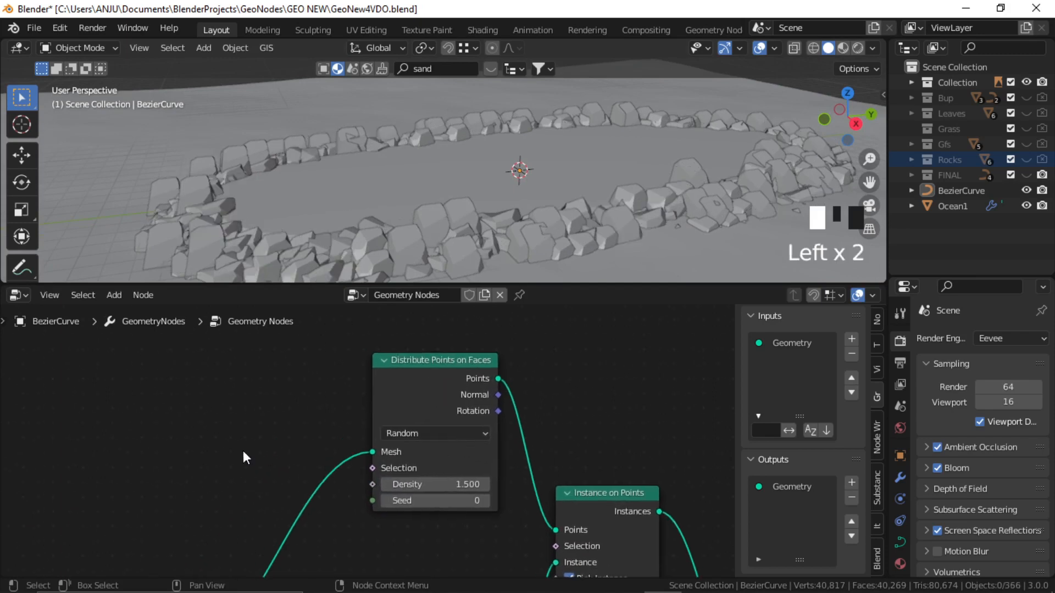
- Add a Random Value node set to Boolean and connect it to the Selection of Distribute Points on Faces
{"action": "key", "text": "shift+a"}
{"action": "left_click", "coordinate": [178, 272]}
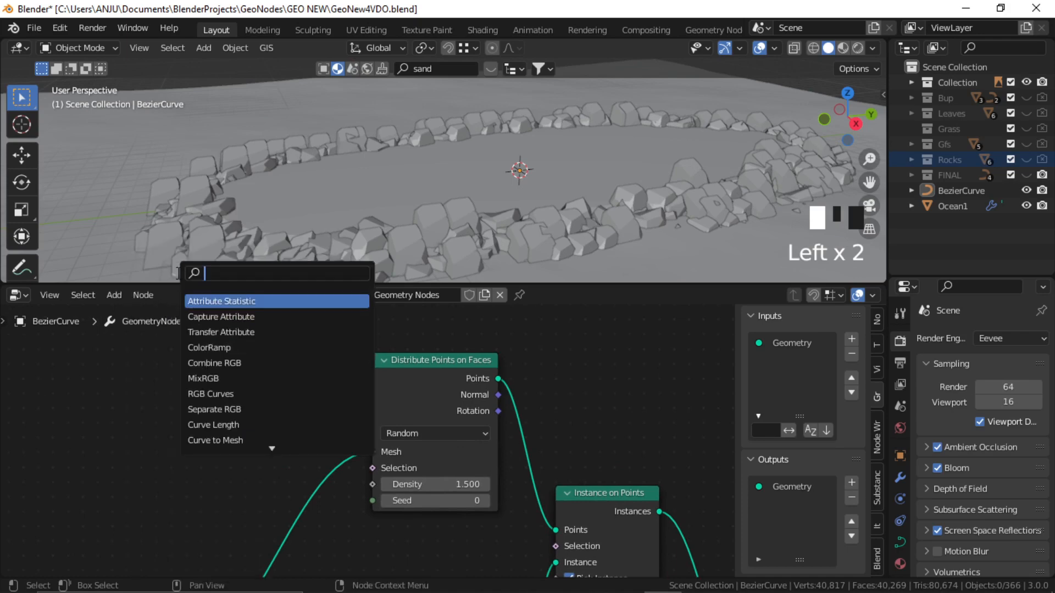
{"action": "type", "text": "random"}
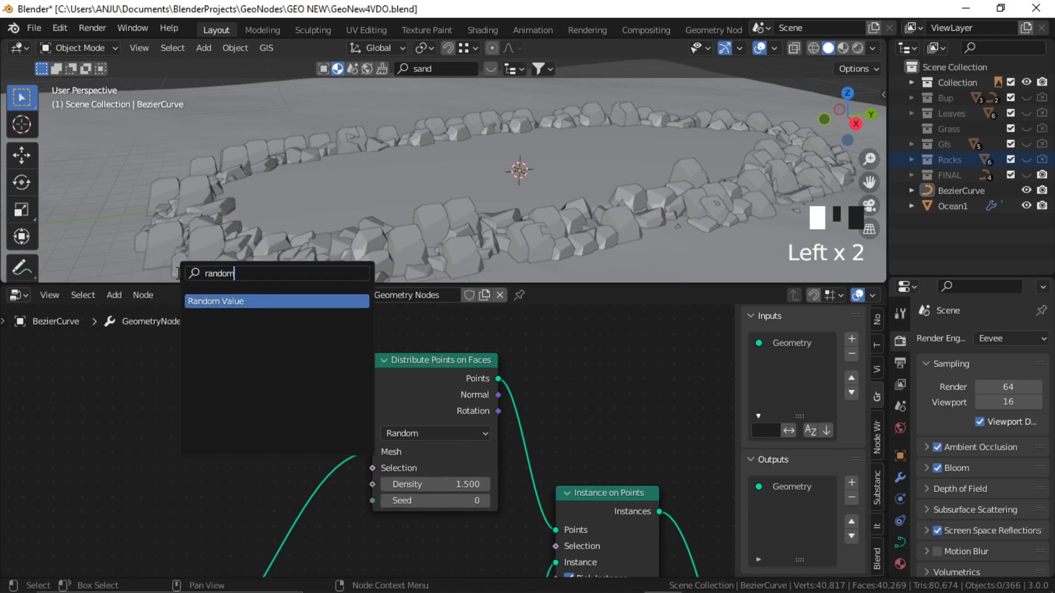
{"action": "left_click", "coordinate": [226, 300]}
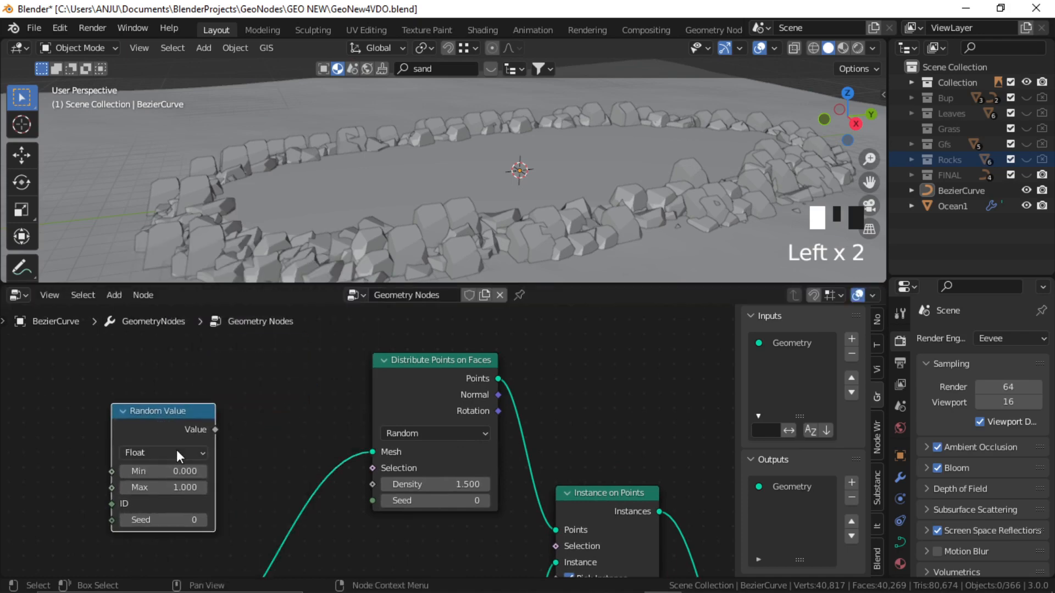
{"action": "left_click", "coordinate": [177, 450]}
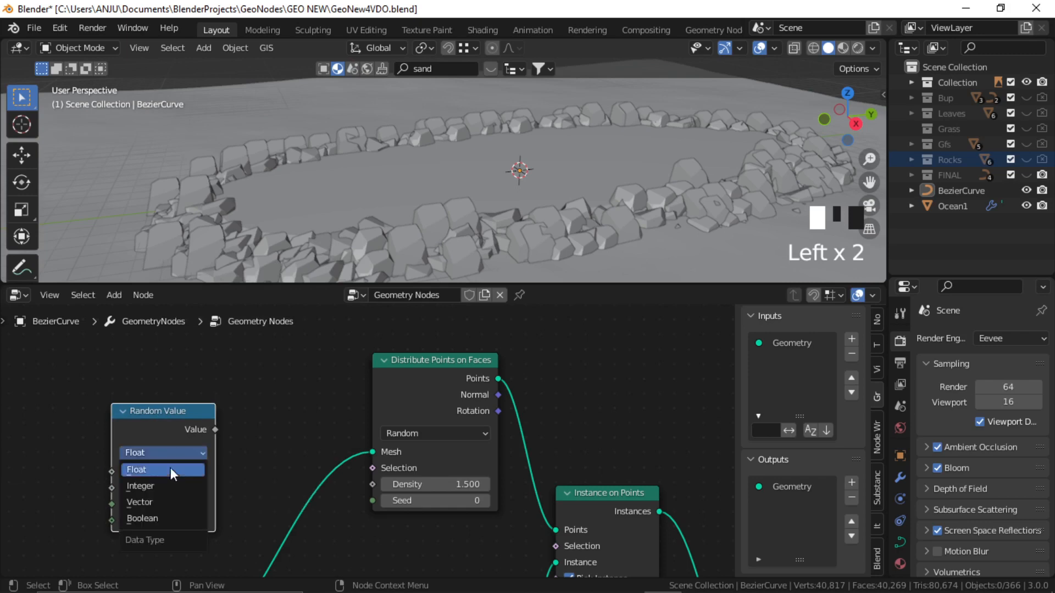
{"action": "left_click", "coordinate": [164, 518]}
{"action": "left_click_drag", "start_coordinate": [214, 430], "coordinate": [363, 470]}
{"action": "scroll", "coordinate": [440, 375], "scroll_direction": "down", "scroll_amount": 3}
{"action": "middle_click_drag", "start_coordinate": [503, 405], "coordinate": [503, 372]}
{"action": "scroll", "coordinate": [242, 404], "scroll_direction": "up", "scroll_amount": 3}
{"action": "left_click_drag", "start_coordinate": [186, 373], "coordinate": [209, 383]}
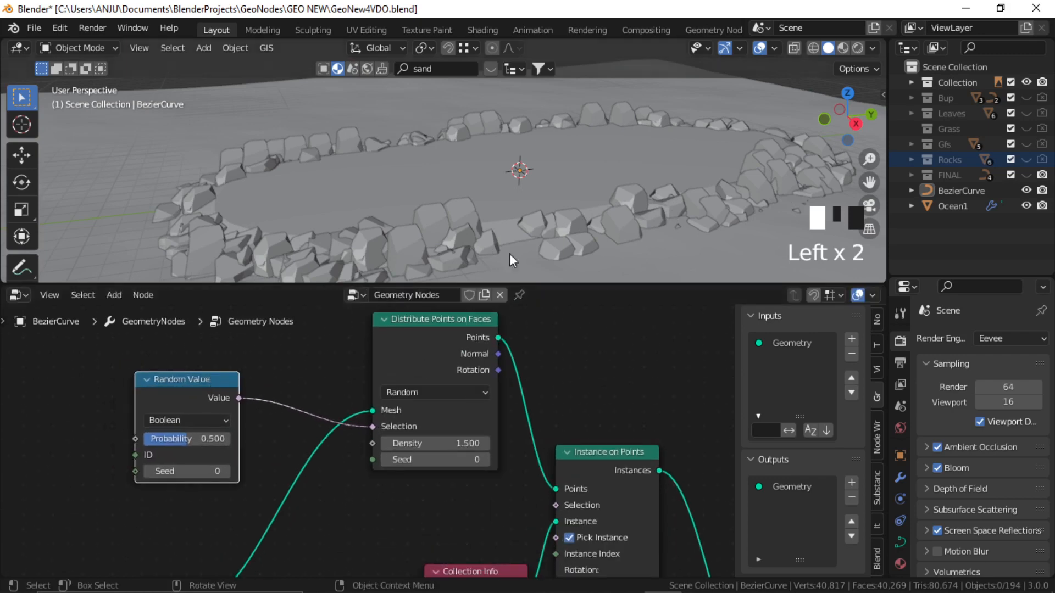
- Set the Boolean Random Value's probability to 0.225 and seed to 5, and return the viewport to rendered shading
{"action": "left_click_drag", "start_coordinate": [188, 445], "coordinate": [125, 445]}
{"action": "mouse_move", "coordinate": [422, 166]}
{"action": "middle_mouse_down"}
{"action": "mouse_move", "coordinate": [574, 170]}
{"action": "mouse_move", "coordinate": [436, 167]}
{"action": "middle_mouse_up"}
{"action": "left_click", "coordinate": [227, 473]}
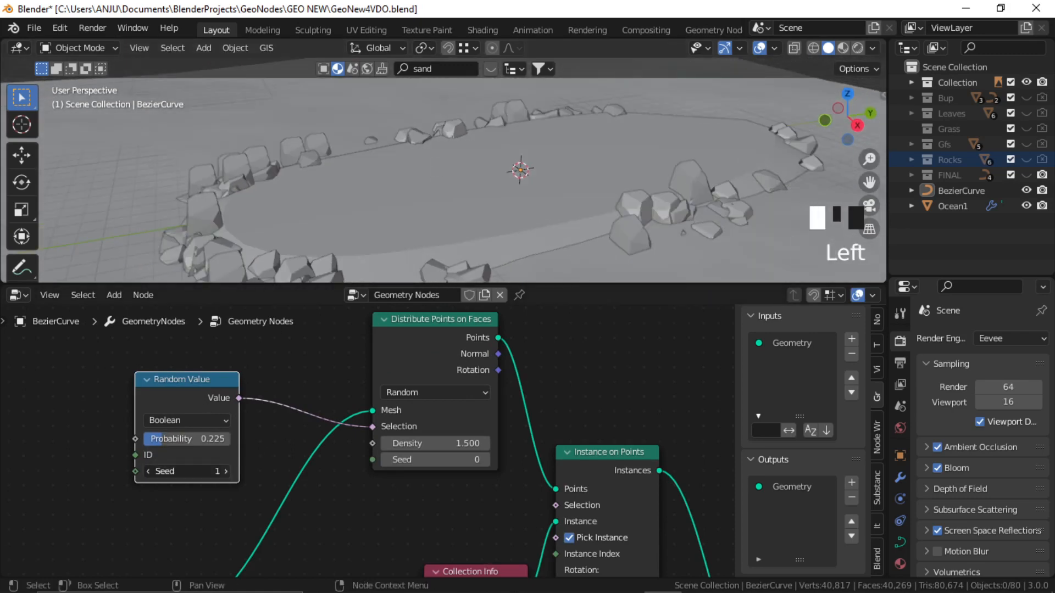
{"action": "left_click", "coordinate": [226, 474]}
{"action": "left_click", "coordinate": [227, 473]}
{"action": "left_click", "coordinate": [227, 474]}
{"action": "left_click", "coordinate": [228, 474]}
{"action": "left_click", "coordinate": [226, 472]}
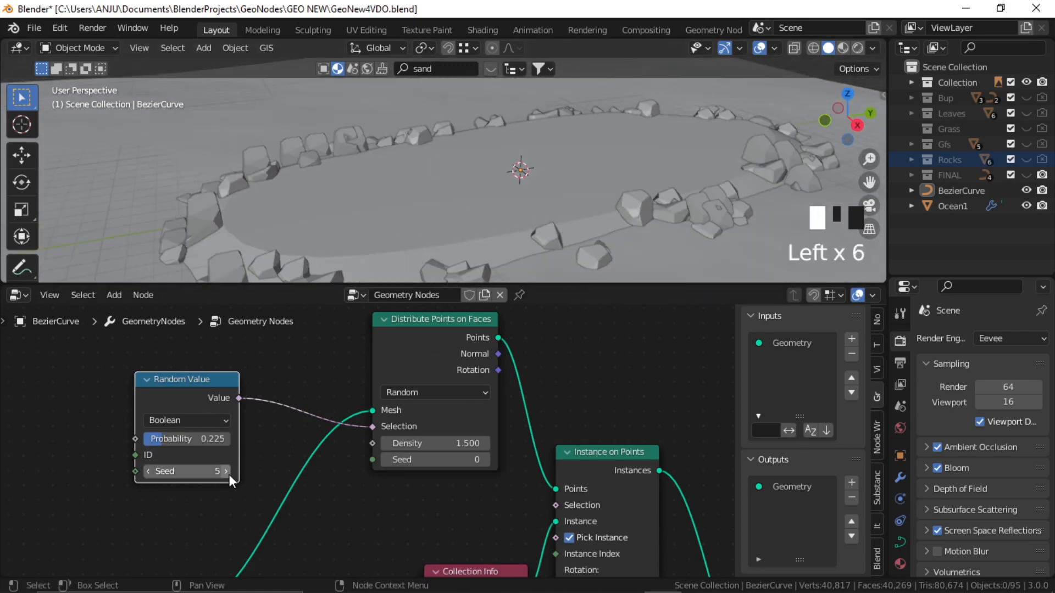
{"action": "left_click", "coordinate": [842, 54]}
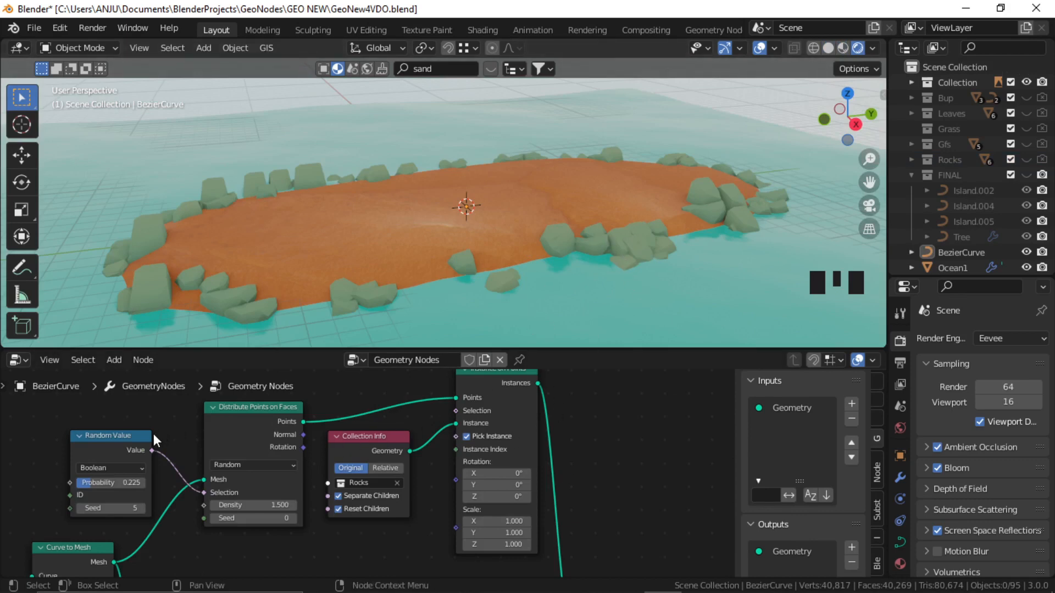
- Duplicate the Random Value node, place the copy below Collection Info, and change its data type to Vector
{"action": "key", "text": "shift+d"}
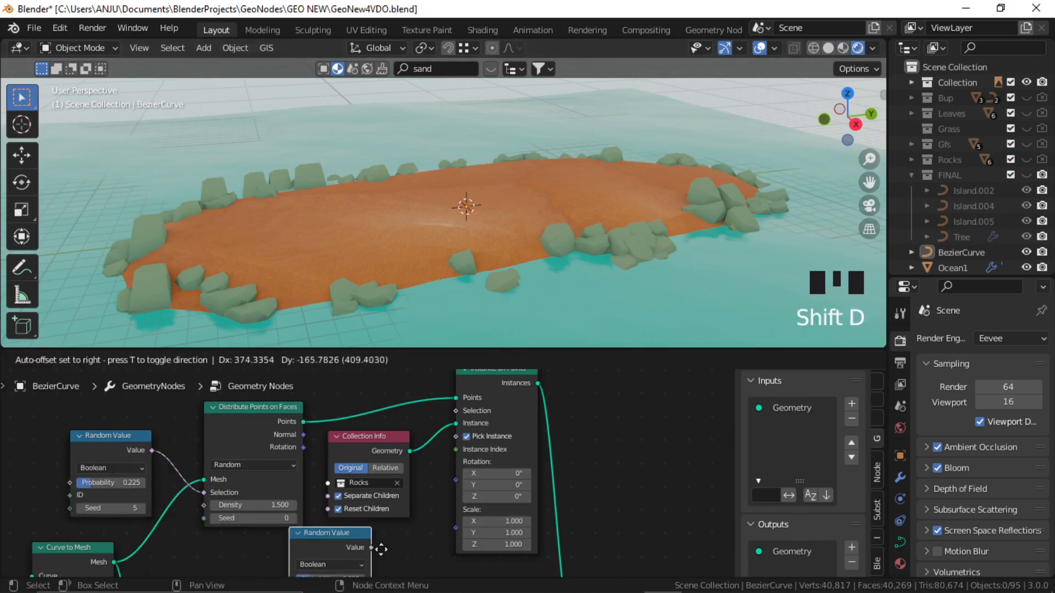
{"action": "middle_click_drag", "start_coordinate": [420, 534], "coordinate": [434, 451]}
{"action": "scroll", "coordinate": [409, 479], "scroll_direction": "up", "scroll_amount": 2}
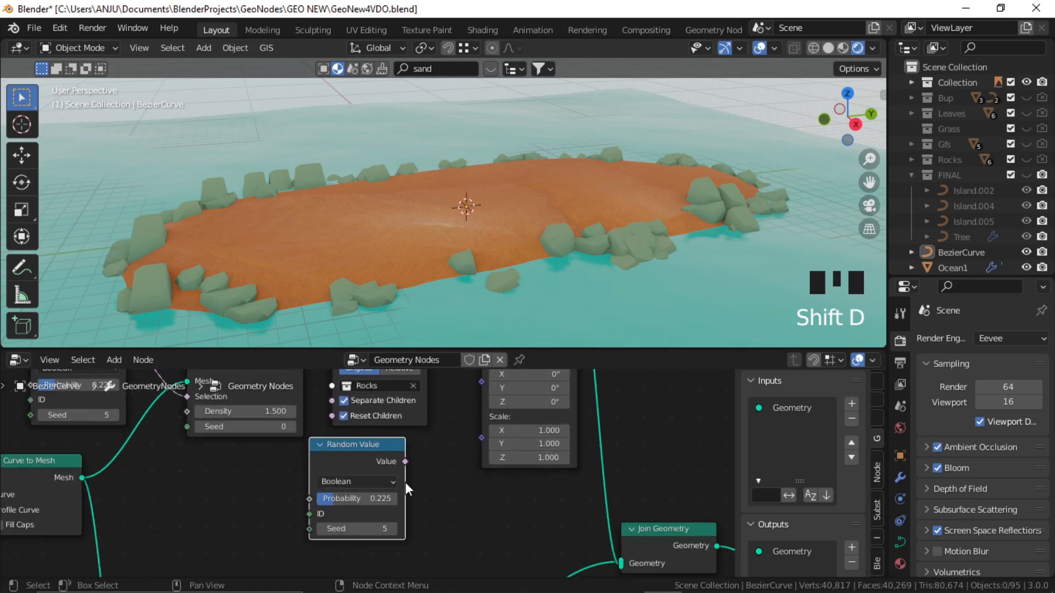
{"action": "left_click", "coordinate": [357, 482]}
{"action": "left_click", "coordinate": [351, 526]}
{"action": "middle_click_drag", "start_coordinate": [457, 506], "coordinate": [466, 461]}
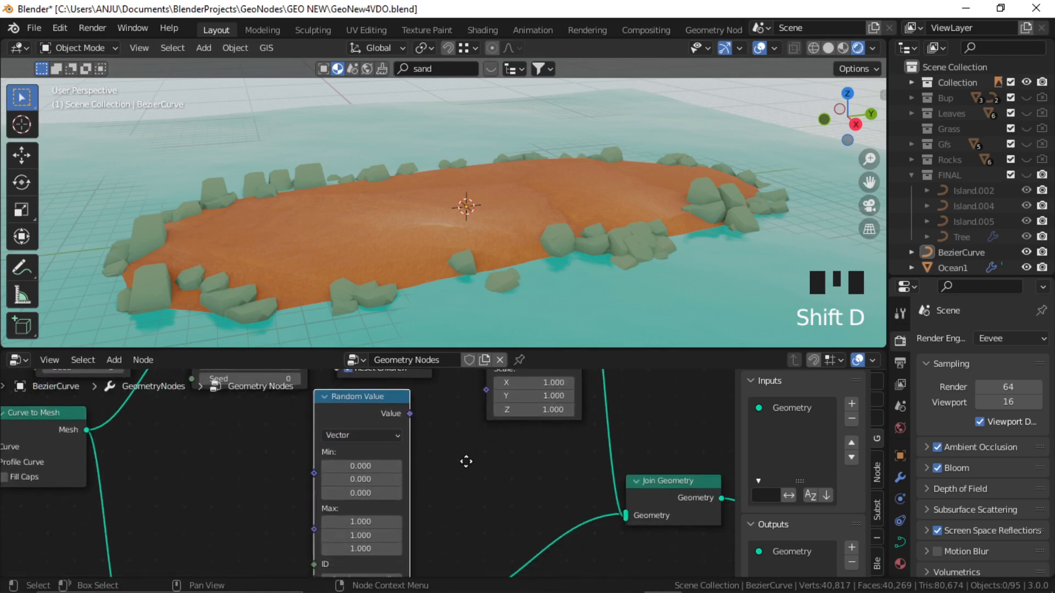
{"action": "key", "text": "Escape"}
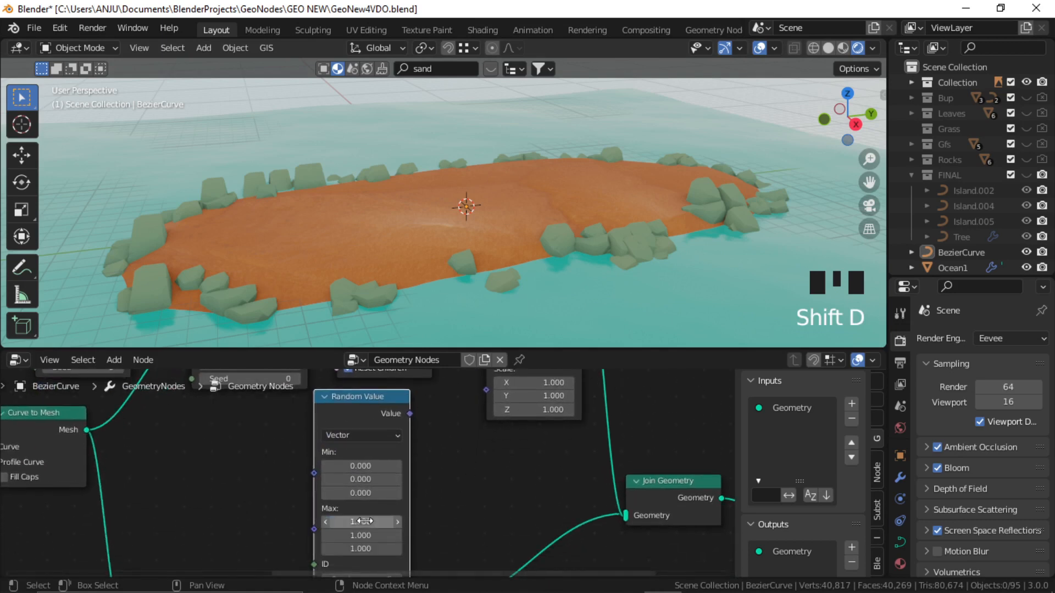
- Randomise the rocks' Z rotation by connecting the vector Random Value to Rotation with Max X and Y at 0 and a raised Max Z
{"action": "left_click_drag", "start_coordinate": [365, 519], "coordinate": [367, 535]}
{"action": "key", "text": "Return"}
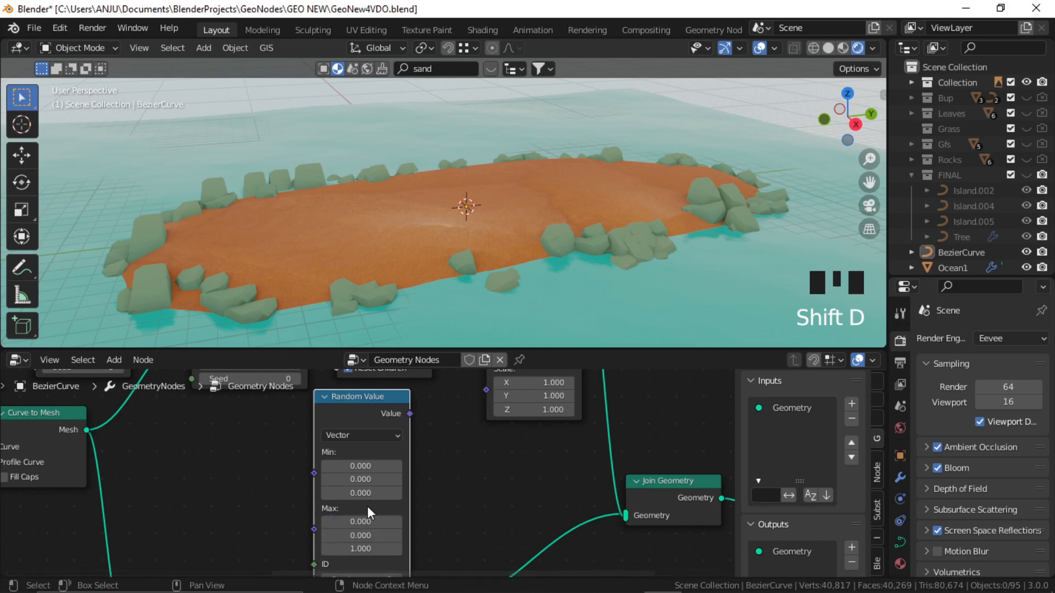
{"action": "middle_click_drag", "start_coordinate": [447, 460], "coordinate": [457, 373]}
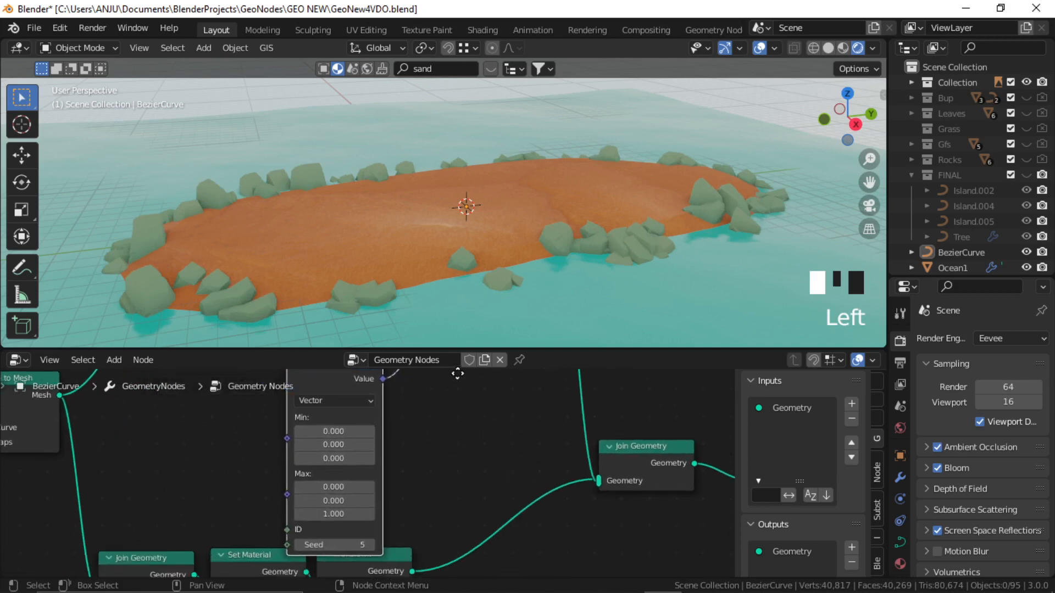
{"action": "left_click_drag", "start_coordinate": [333, 513], "coordinate": [384, 514]}
{"action": "middle_click_drag", "start_coordinate": [299, 371], "coordinate": [270, 478]}
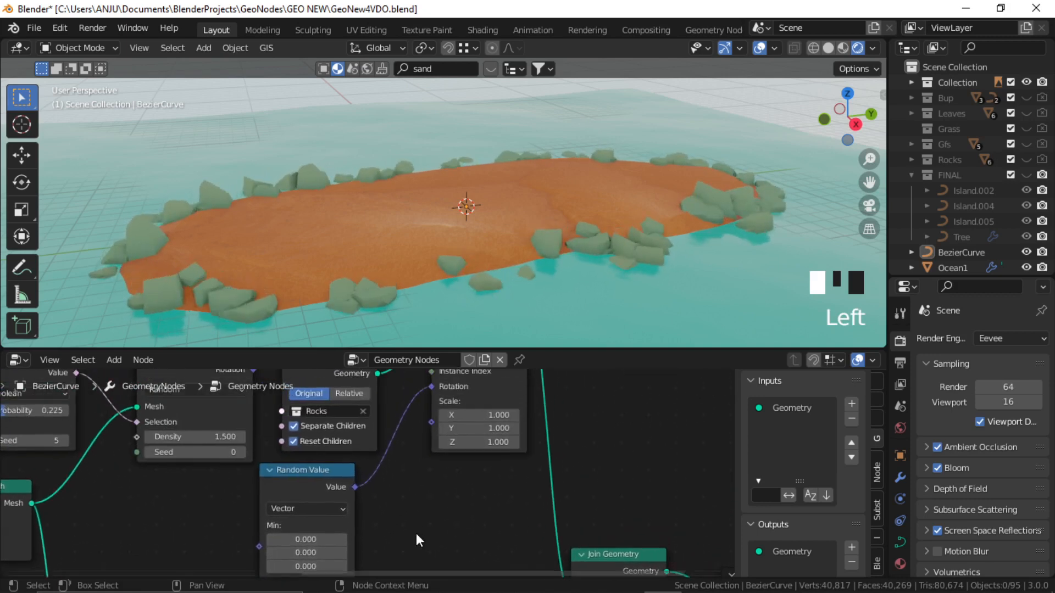
- Collapse the vector Random Value node and tuck it below the Collection Info node
{"action": "left_click", "coordinate": [269, 471]}
{"action": "left_click_drag", "start_coordinate": [335, 476], "coordinate": [375, 504]}
{"action": "middle_click_drag", "start_coordinate": [403, 463], "coordinate": [363, 522]}
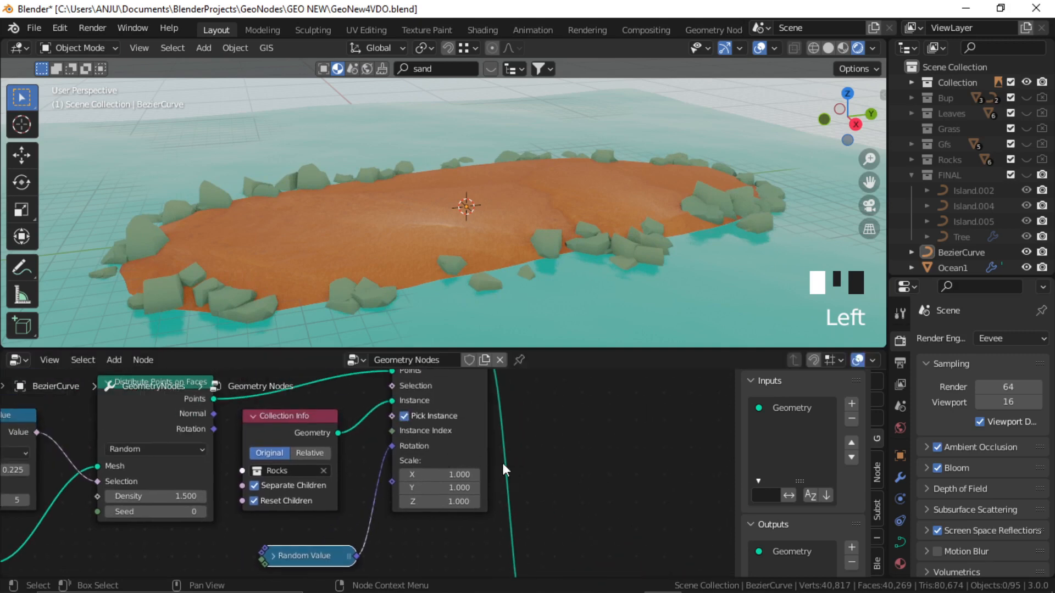
- Move the rocks' Instance on Points node slightly lower beside the Rocks Collection Info node
{"action": "middle_click_drag", "start_coordinate": [568, 440], "coordinate": [400, 499]}
{"action": "scroll", "coordinate": [525, 480], "scroll_direction": "down", "scroll_amount": 3}
{"action": "scroll", "coordinate": [415, 467], "scroll_direction": "up", "scroll_amount": 1}
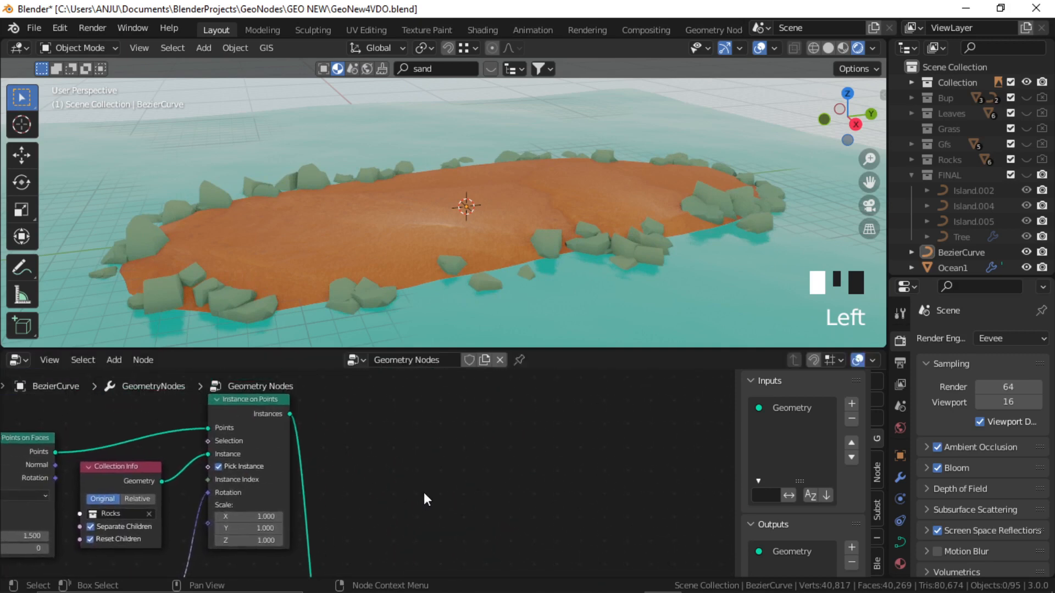
{"action": "left_click_drag", "start_coordinate": [240, 396], "coordinate": [238, 414]}
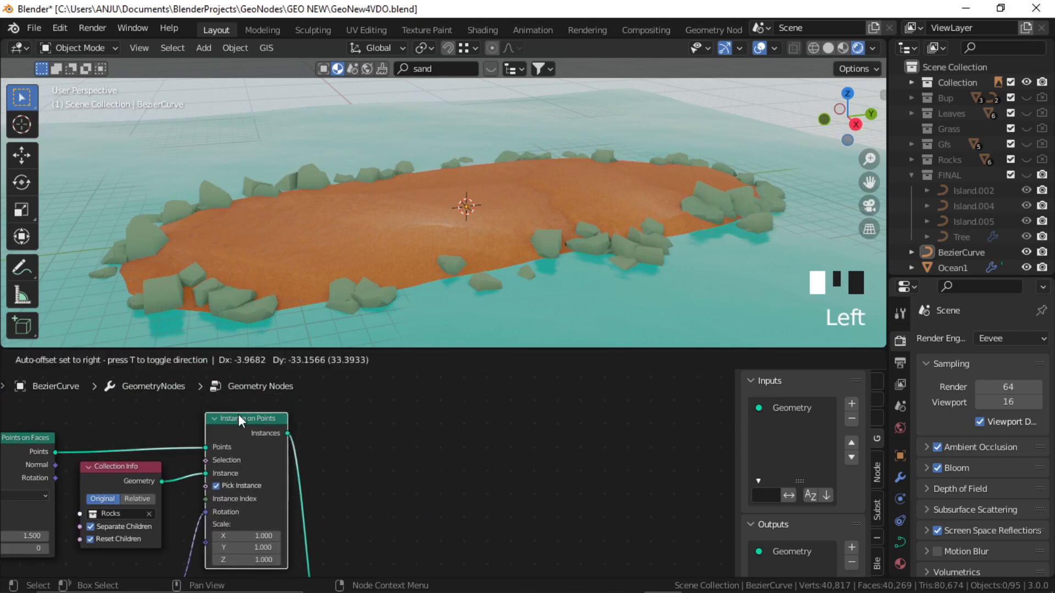
{"action": "middle_click_drag", "start_coordinate": [554, 418], "coordinate": [521, 416]}
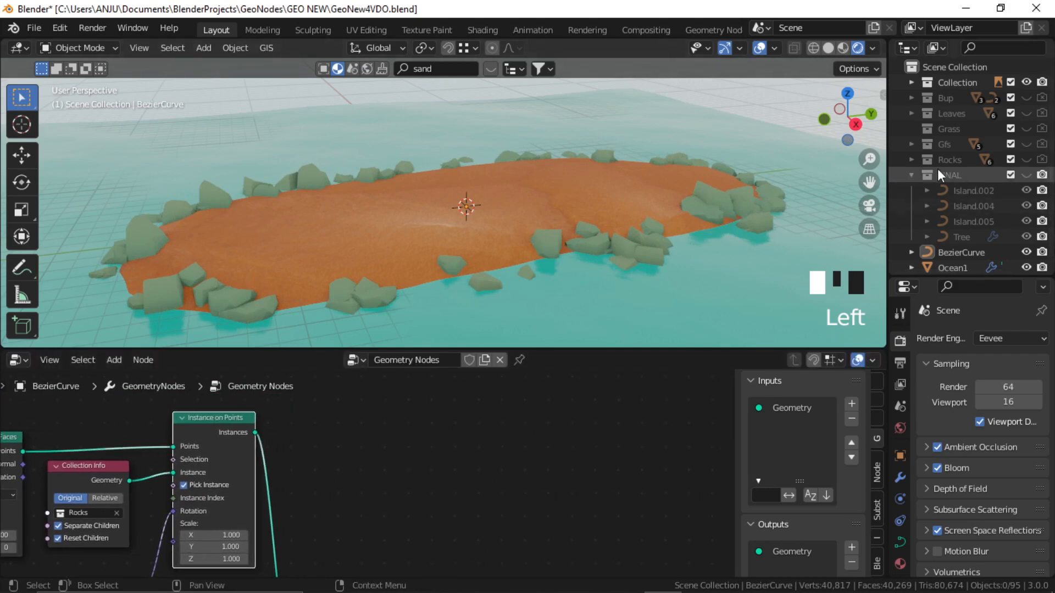
- Unhide the Gfs collection and examine its flower and grass models up close on the island
{"action": "left_click", "coordinate": [912, 144]}
{"action": "left_click", "coordinate": [1026, 144]}
{"action": "scroll", "coordinate": [512, 167], "scroll_direction": "up", "scroll_amount": 6}
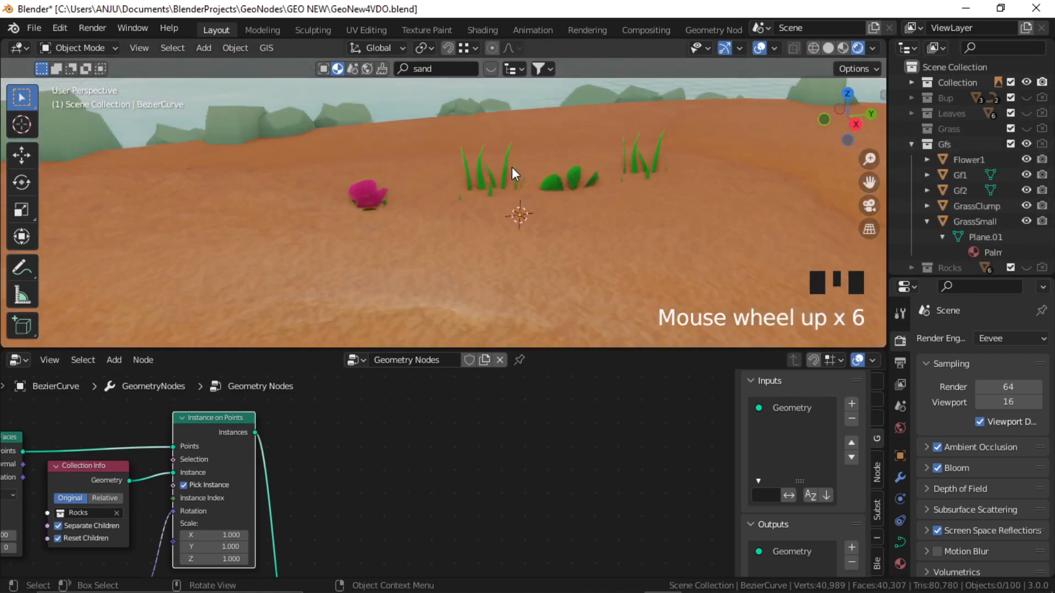
{"action": "middle_click_drag", "start_coordinate": [512, 167], "coordinate": [526, 243], "text": "shift"}
{"action": "scroll", "coordinate": [463, 273], "scroll_direction": "up", "scroll_amount": 2}
{"action": "middle_click_drag", "start_coordinate": [462, 273], "coordinate": [503, 227]}
{"action": "middle_click_drag", "start_coordinate": [189, 237], "coordinate": [385, 263], "text": "shift"}
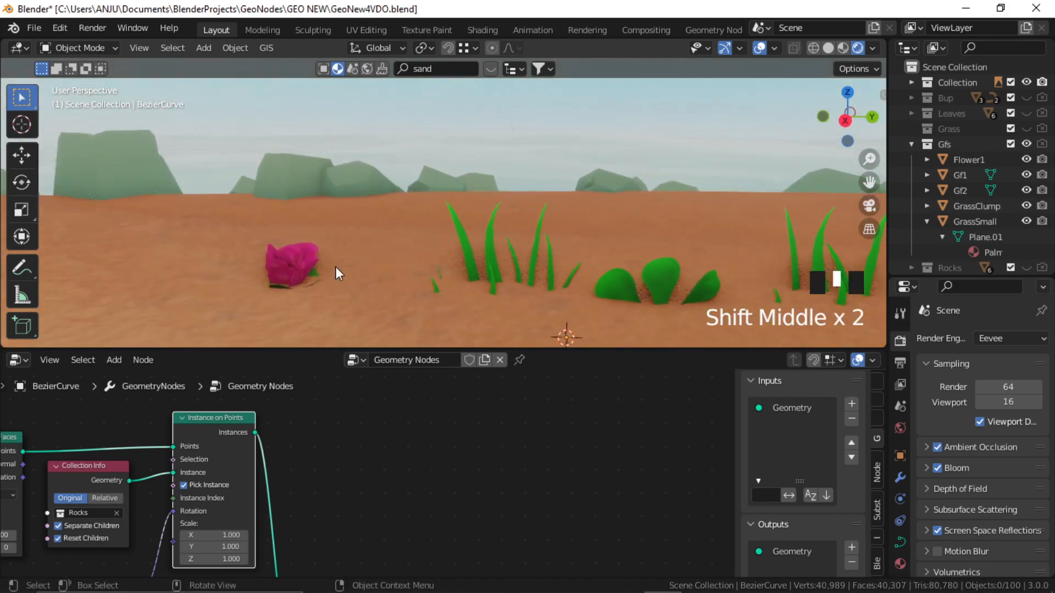
{"action": "left_click", "coordinate": [926, 222]}
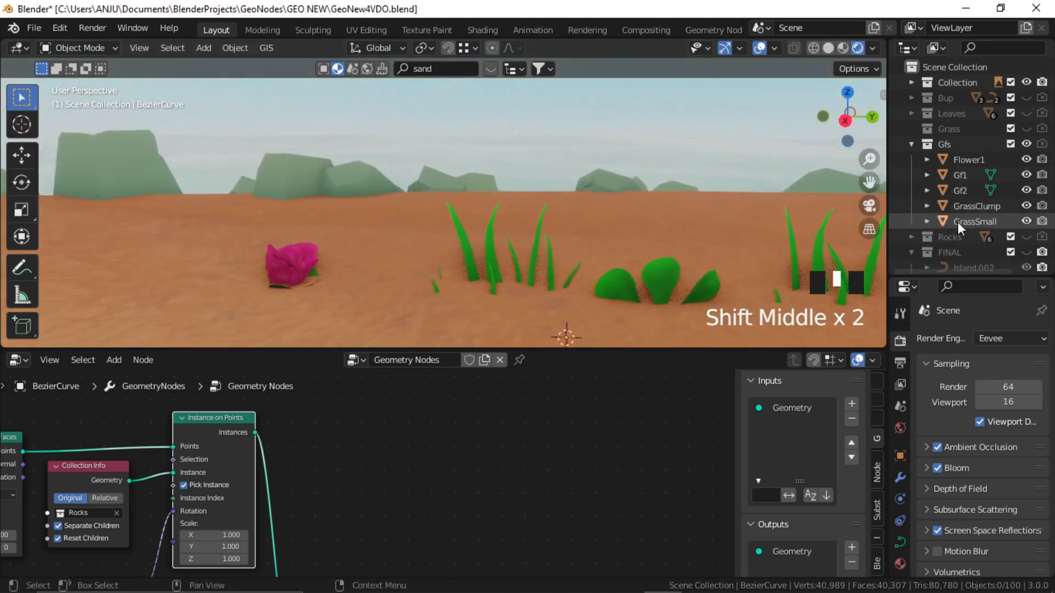
- Add the Gfs collection to the node tree as a Collection Info node and hide the collection in the scene
{"action": "left_click", "coordinate": [942, 142]}
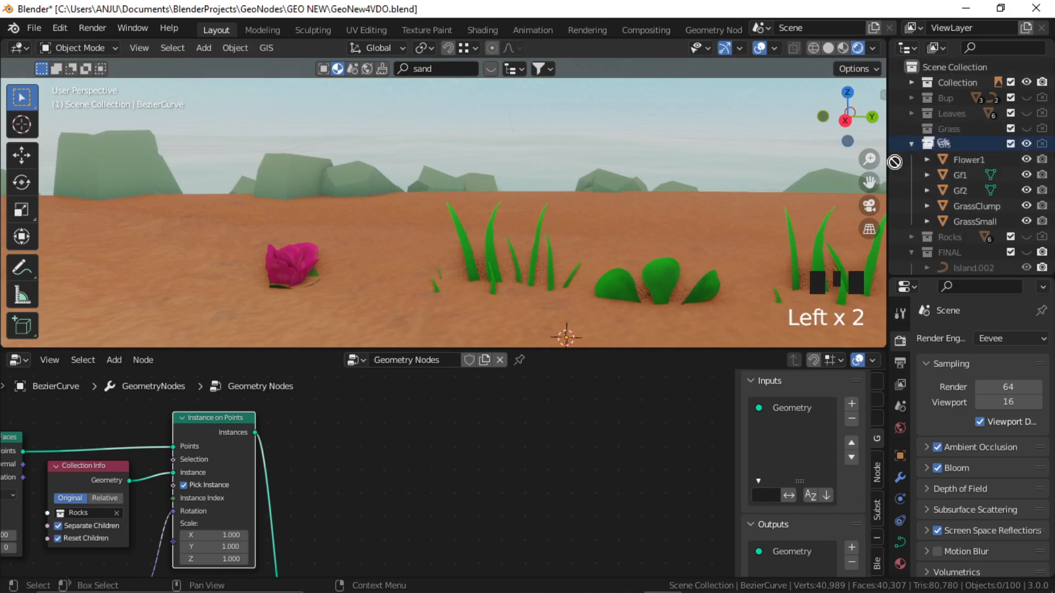
{"action": "left_click_drag", "start_coordinate": [943, 143], "coordinate": [357, 478]}
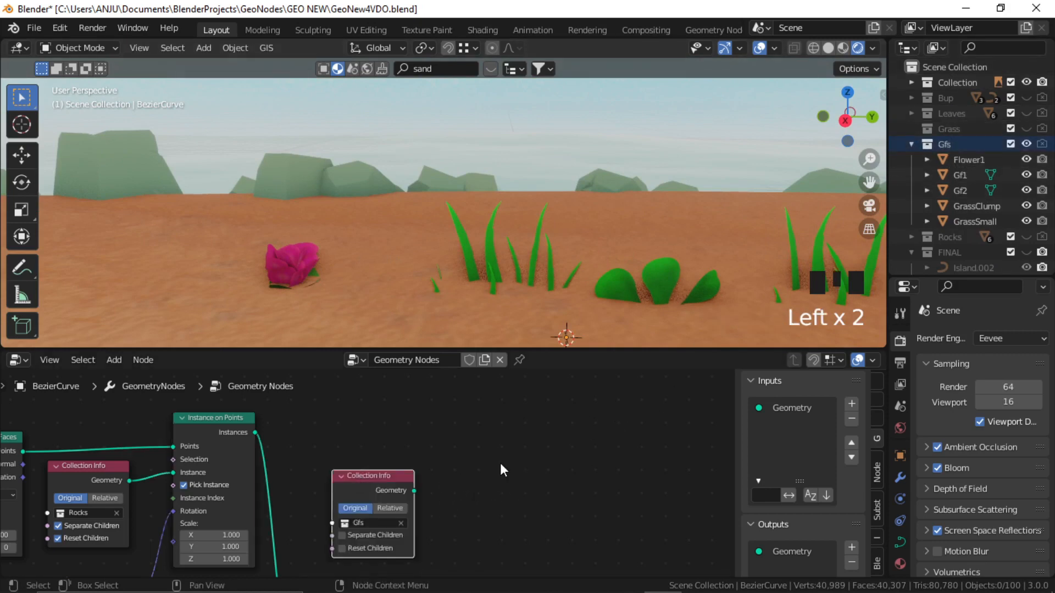
{"action": "left_click", "coordinate": [1026, 144]}
{"action": "left_click", "coordinate": [911, 144]}
{"action": "scroll", "coordinate": [581, 213], "scroll_direction": "down", "scroll_amount": 6}
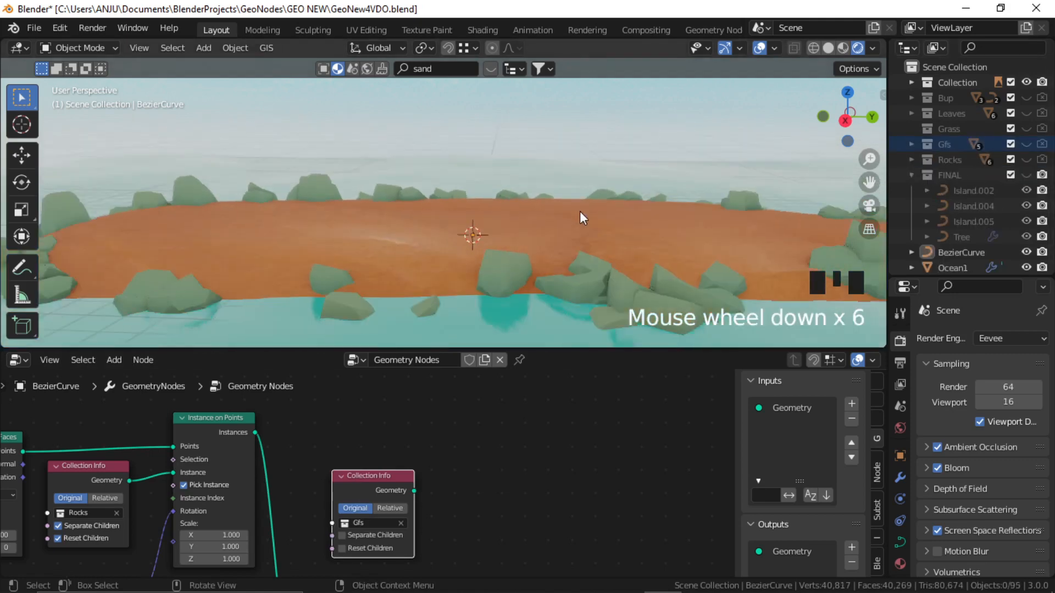
- Duplicate the Distribute Points on Faces and Instance on Points nodes together and place the copies above the originals
{"action": "middle_click_drag", "start_coordinate": [579, 211], "coordinate": [549, 256]}
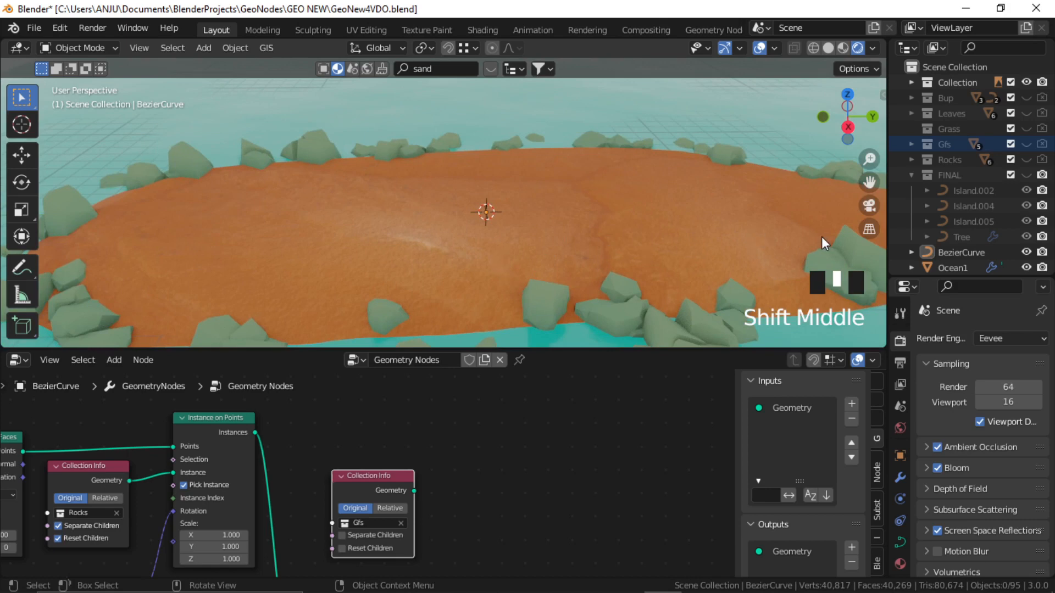
{"action": "scroll", "coordinate": [444, 423], "scroll_direction": "down", "scroll_amount": 3}
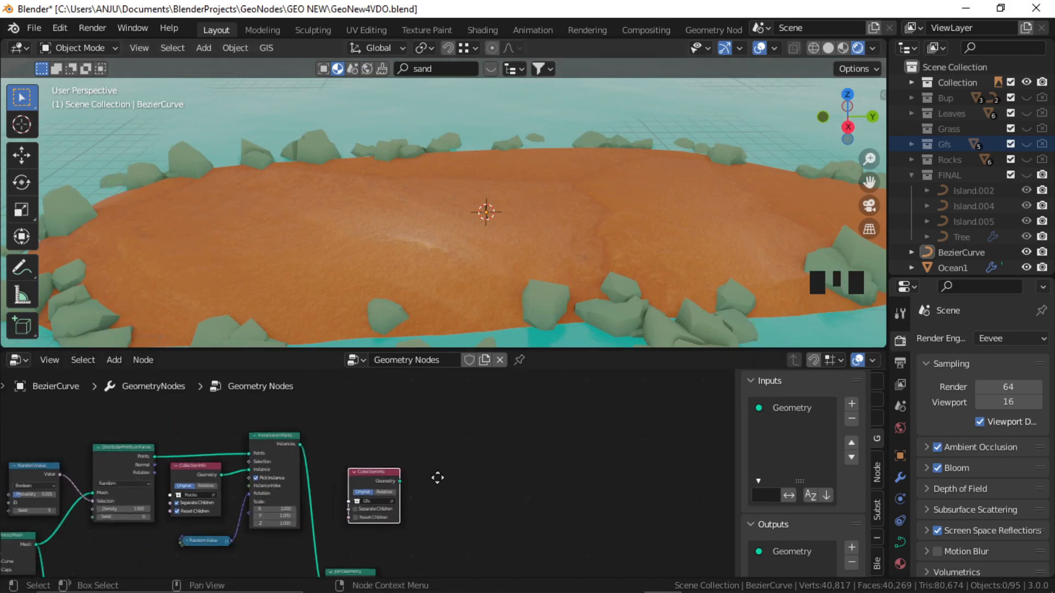
{"action": "middle_click_drag", "start_coordinate": [436, 478], "coordinate": [522, 512]}
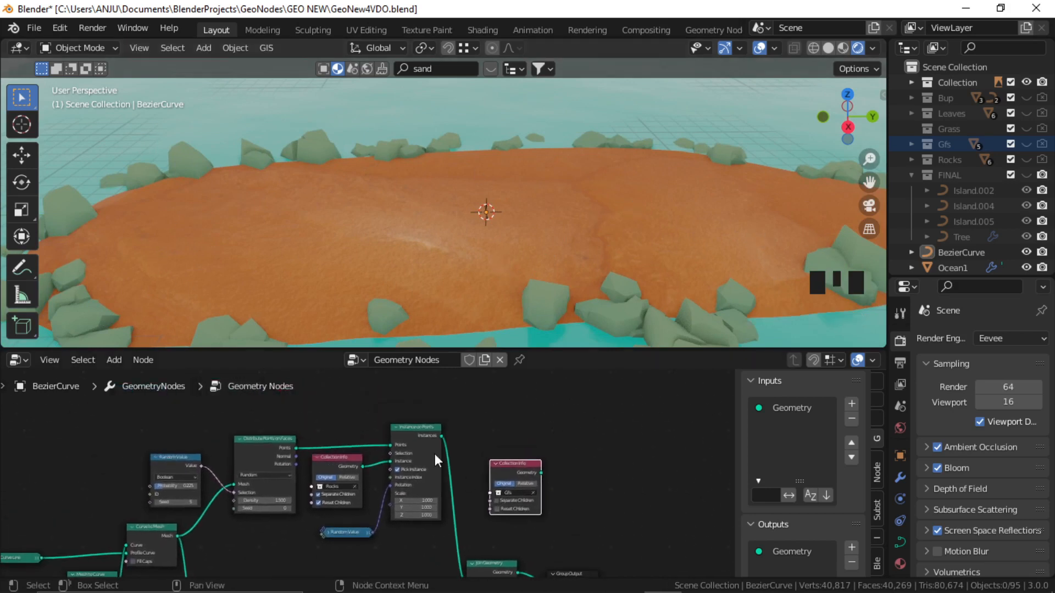
{"action": "left_click", "coordinate": [422, 427]}
{"action": "left_click", "coordinate": [280, 455], "text": "shift"}
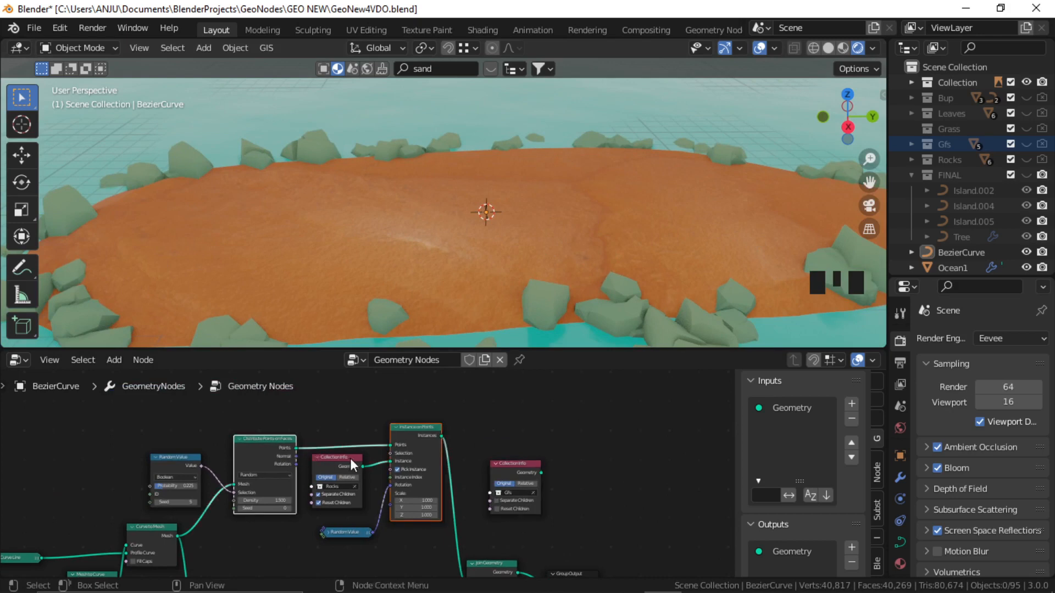
{"action": "key", "text": "shift+d"}
{"action": "left_click", "coordinate": [360, 385]}
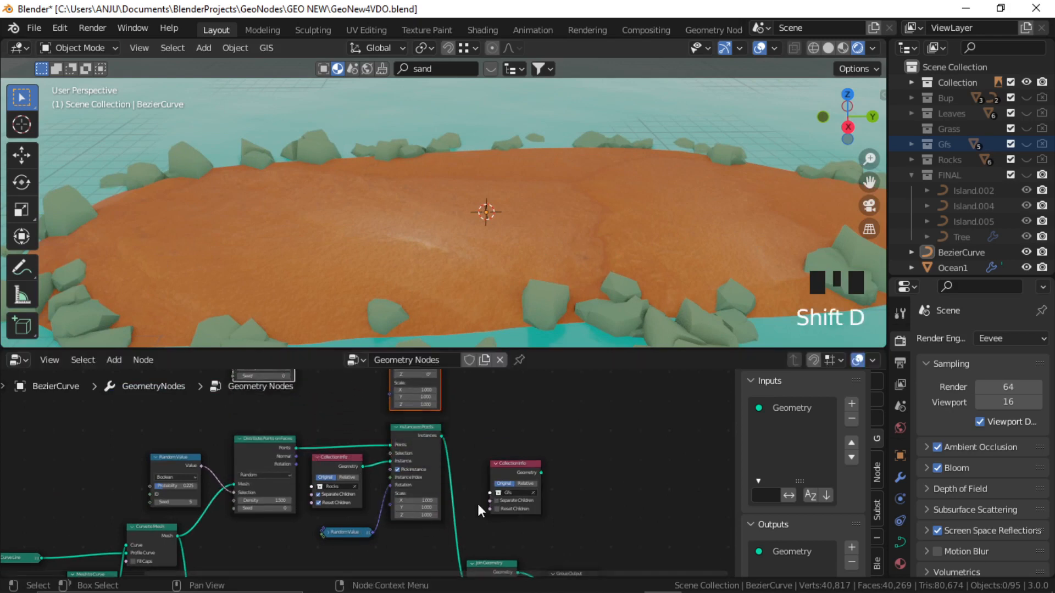
- Connect the Gfs Collection Info geometry to the duplicated Instance on Points' Instance input, with Separate Children and Reset Children enabled
{"action": "left_click_drag", "start_coordinate": [541, 538], "coordinate": [355, 444]}
{"action": "scroll", "coordinate": [355, 445], "scroll_direction": "up", "scroll_amount": 2}
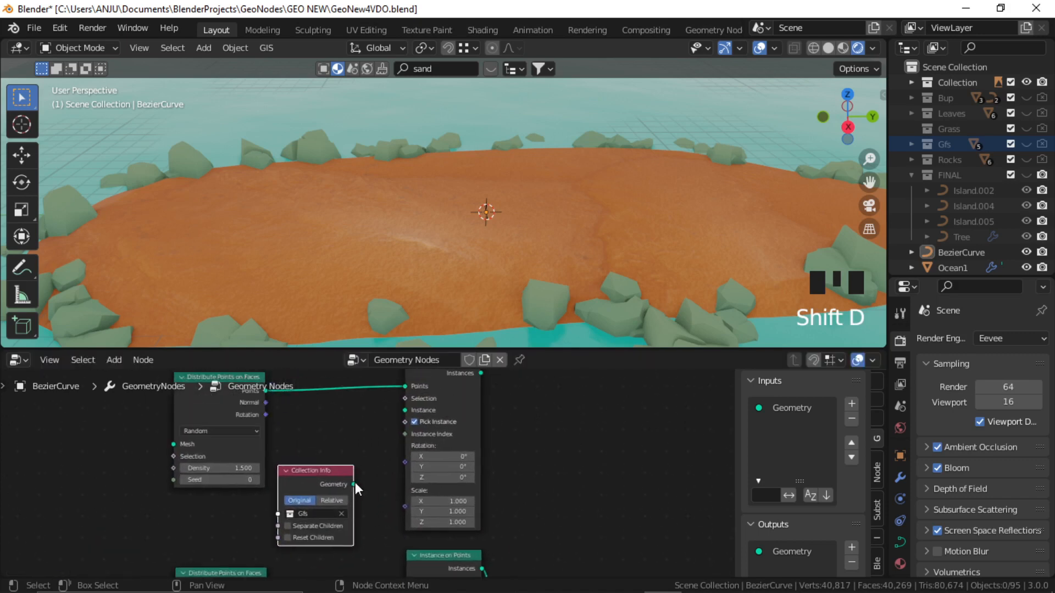
{"action": "left_click_drag", "start_coordinate": [355, 484], "coordinate": [405, 411]}
{"action": "left_click", "coordinate": [289, 526]}
{"action": "left_click", "coordinate": [288, 538]}
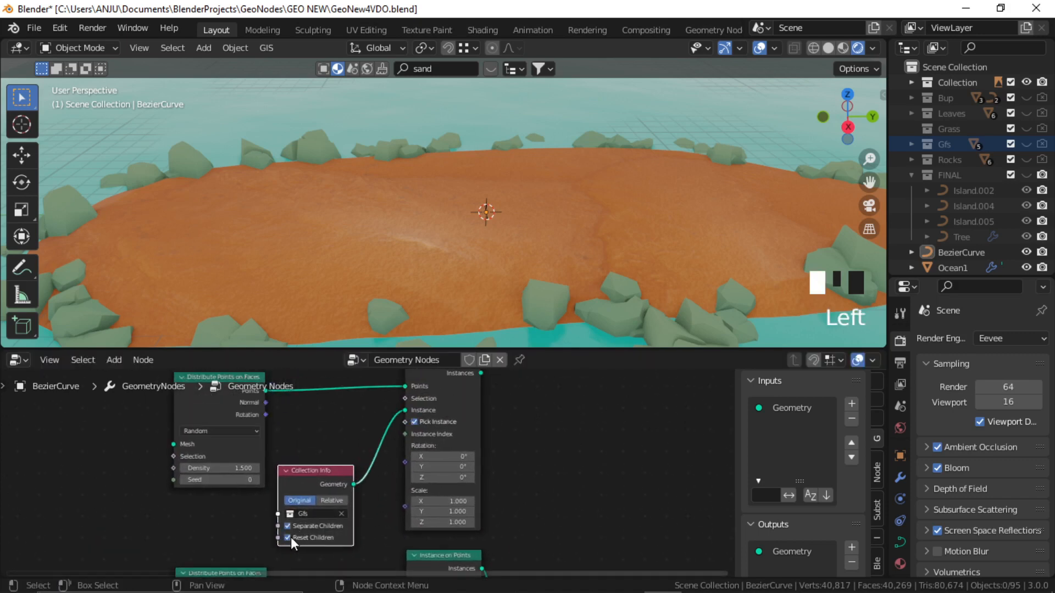
- Connect the Fill Curve node's mesh output to the Mesh input of the duplicated Distribute Points on Faces node
{"action": "scroll", "coordinate": [383, 490], "scroll_direction": "down", "scroll_amount": 6}
{"action": "middle_click_drag", "start_coordinate": [357, 489], "coordinate": [472, 398]}
{"action": "scroll", "coordinate": [385, 450], "scroll_direction": "up", "scroll_amount": 3}
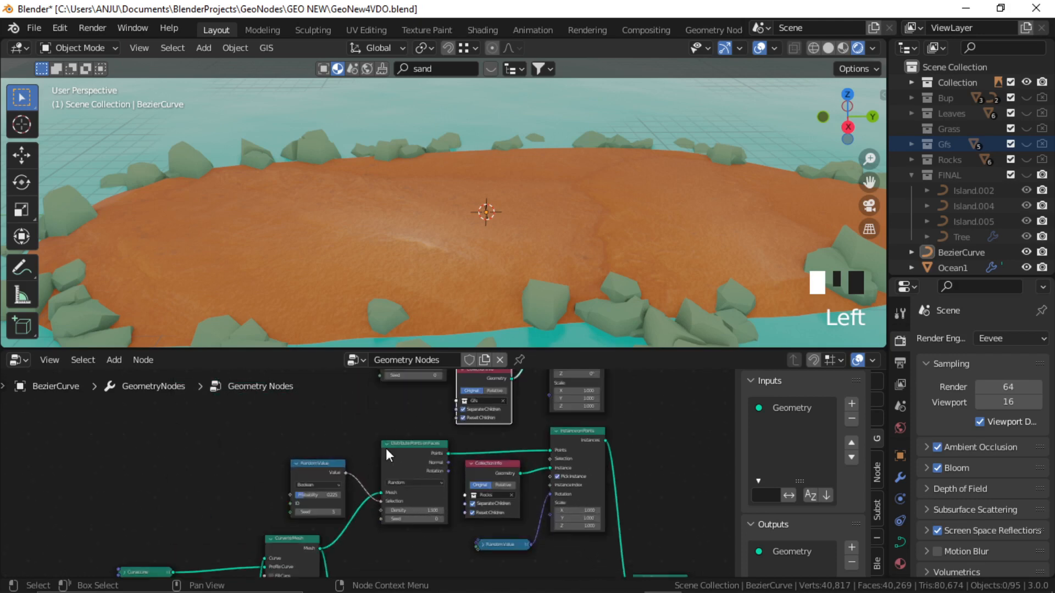
{"action": "middle_click_drag", "start_coordinate": [387, 455], "coordinate": [324, 397]}
{"action": "middle_click_drag", "start_coordinate": [363, 483], "coordinate": [430, 412]}
{"action": "middle_click_drag", "start_coordinate": [344, 421], "coordinate": [376, 451]}
{"action": "scroll", "coordinate": [227, 533], "scroll_direction": "down", "scroll_amount": 3}
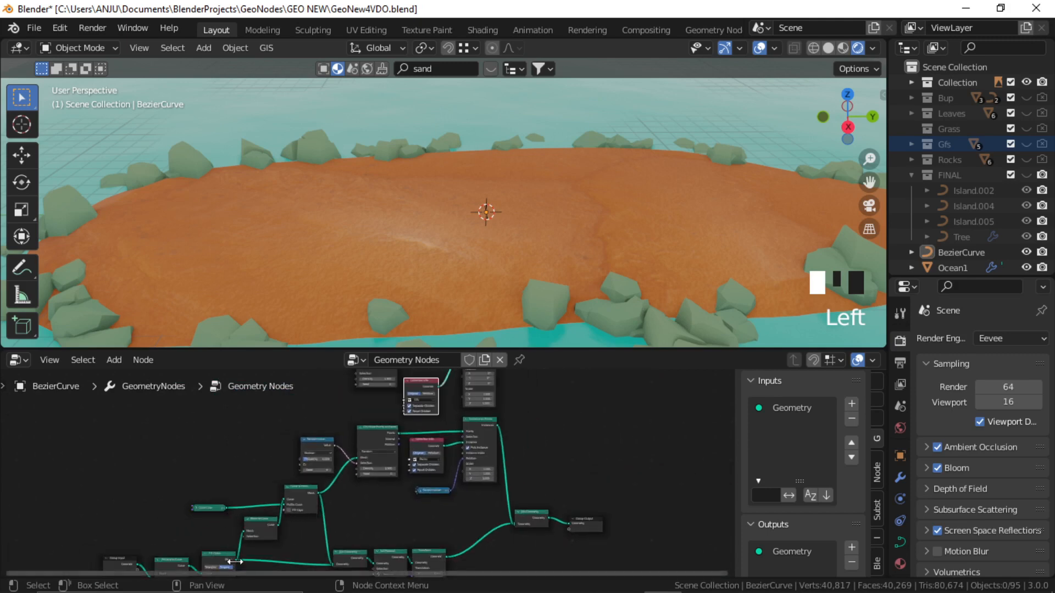
{"action": "scroll", "coordinate": [250, 552], "scroll_direction": "down", "scroll_amount": 1}
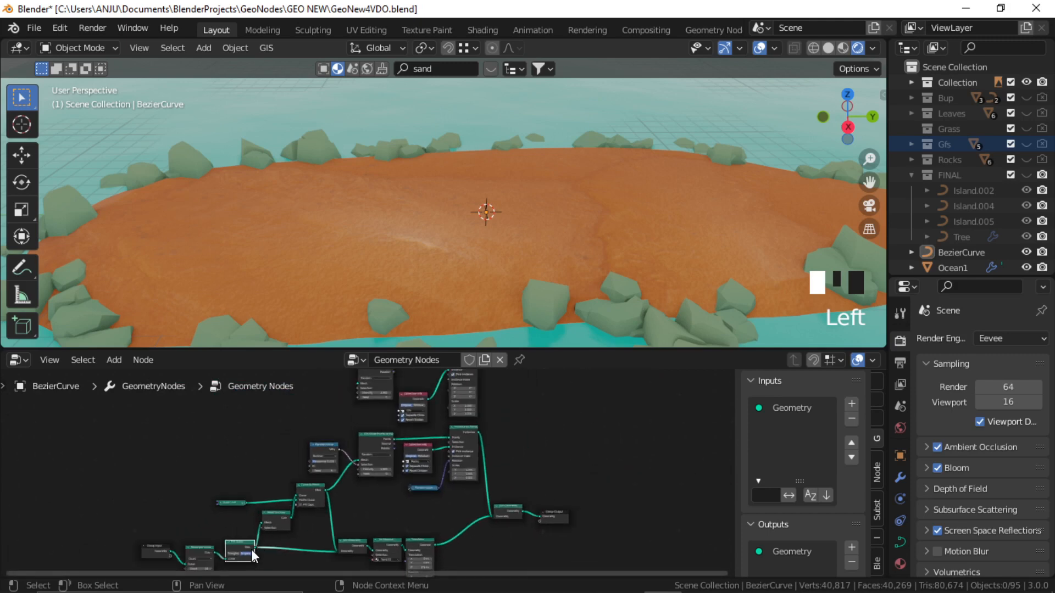
{"action": "middle_click_drag", "start_coordinate": [358, 386], "coordinate": [359, 445]}
{"action": "scroll", "coordinate": [351, 461], "scroll_direction": "up", "scroll_amount": 8}
{"action": "key", "text": "ctrl+z"}
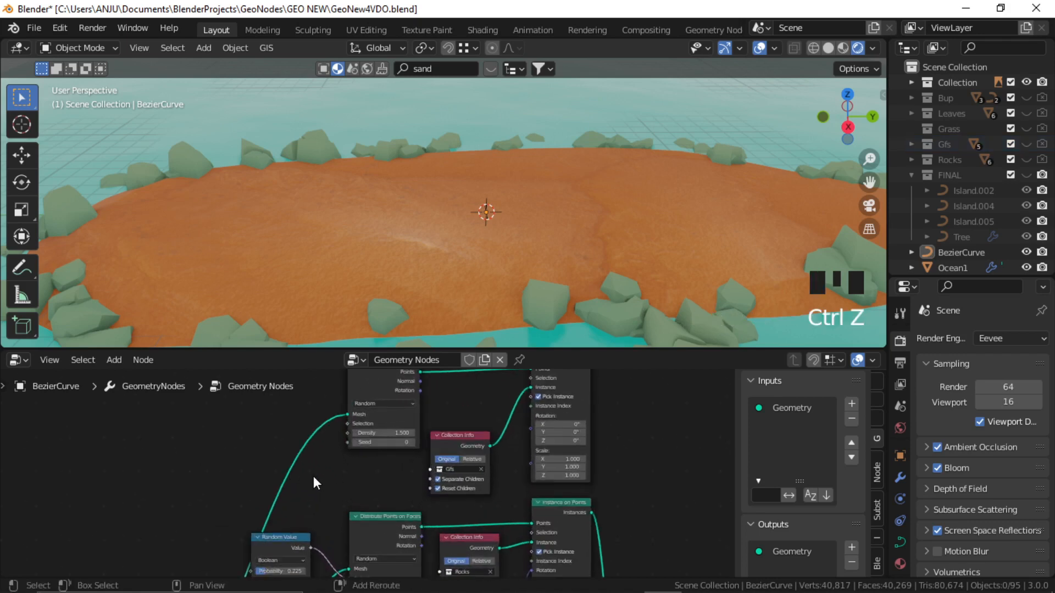
- Add a reroute on the new mesh link and move it out to the side, clear of the other nodes
{"action": "right_click_drag", "start_coordinate": [285, 434], "coordinate": [314, 466], "text": "shift"}
{"action": "left_click_drag", "start_coordinate": [299, 456], "coordinate": [236, 421]}
{"action": "scroll", "coordinate": [236, 422], "scroll_direction": "down", "scroll_amount": 6}
- Move Join Geometry and Group Output up beside the instancing nodes, and connect the Gfs instances to Join Geometry
{"action": "middle_click_drag", "start_coordinate": [549, 501], "coordinate": [457, 471]}
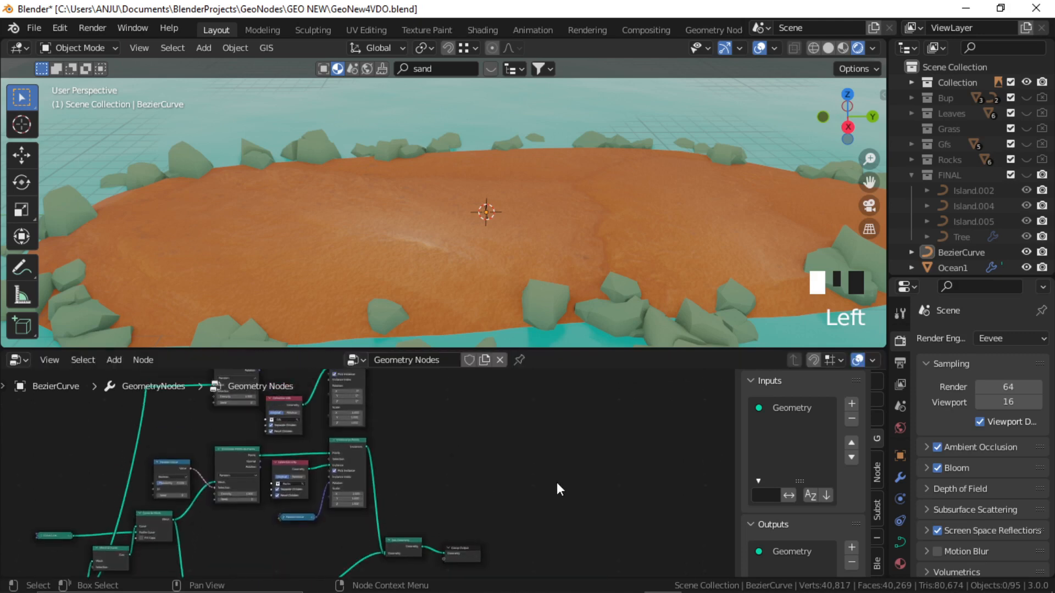
{"action": "left_click_drag", "start_coordinate": [556, 486], "coordinate": [470, 434]}
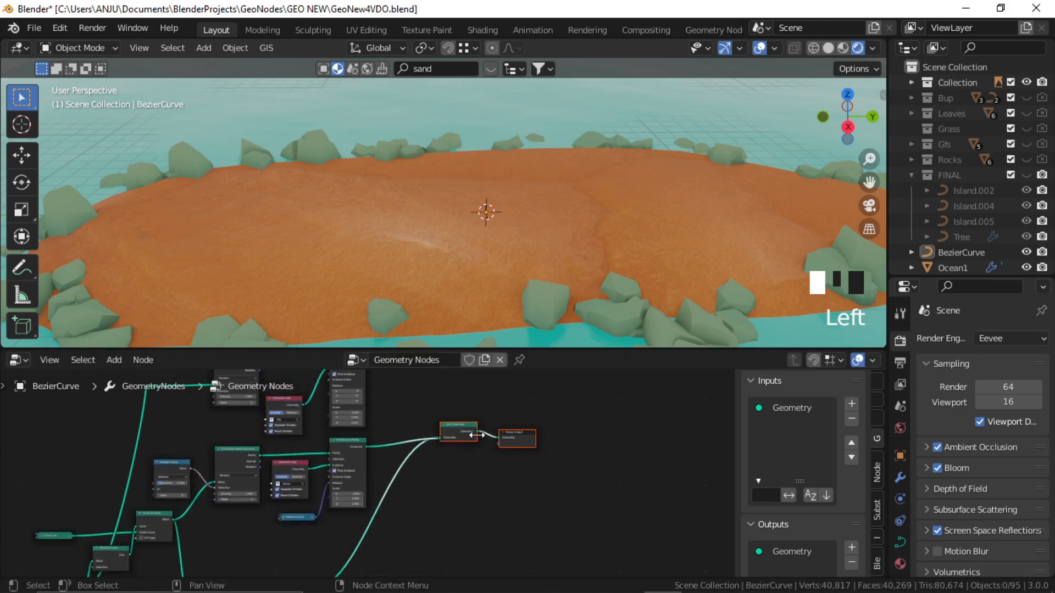
{"action": "scroll", "coordinate": [408, 384], "scroll_direction": "up", "scroll_amount": 1}
{"action": "scroll", "coordinate": [408, 384], "scroll_direction": "up", "scroll_amount": 1}
{"action": "scroll", "coordinate": [383, 496], "scroll_direction": "up", "scroll_amount": 1}
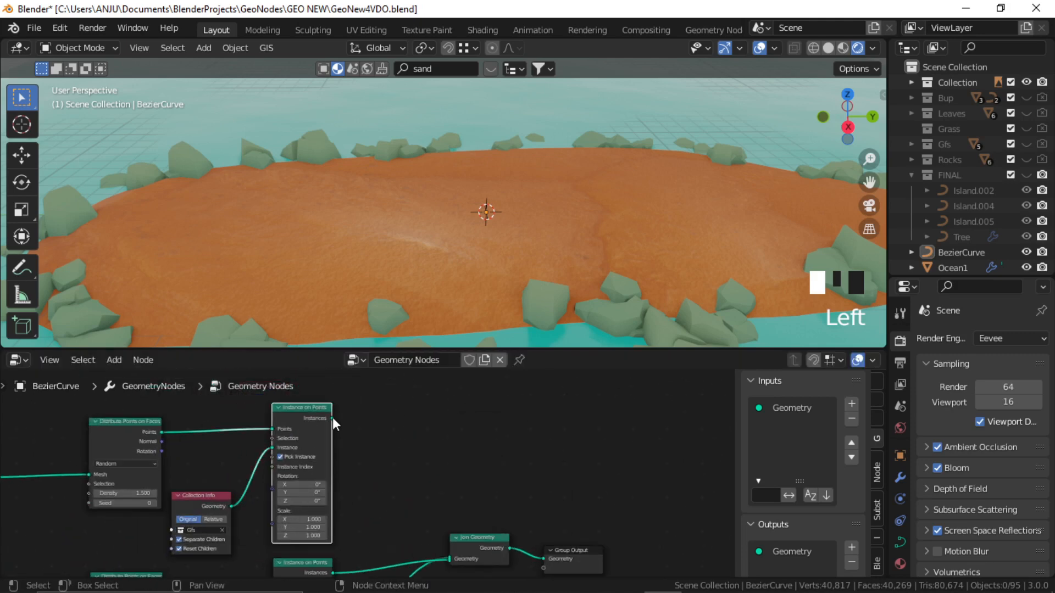
{"action": "left_click_drag", "start_coordinate": [332, 416], "coordinate": [447, 516]}
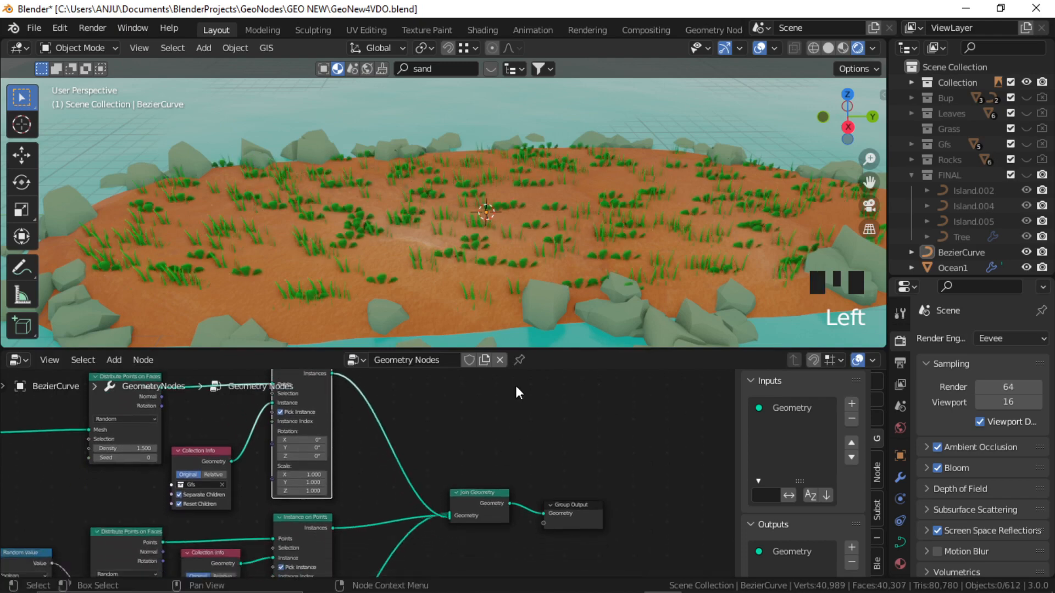
- Move the Gfs Collection Info node up between its Distribute Points on Faces and Instance on Points nodes
{"action": "middle_click_drag", "start_coordinate": [515, 308], "coordinate": [471, 213]}
{"action": "scroll", "coordinate": [407, 418], "scroll_direction": "up", "scroll_amount": 3}
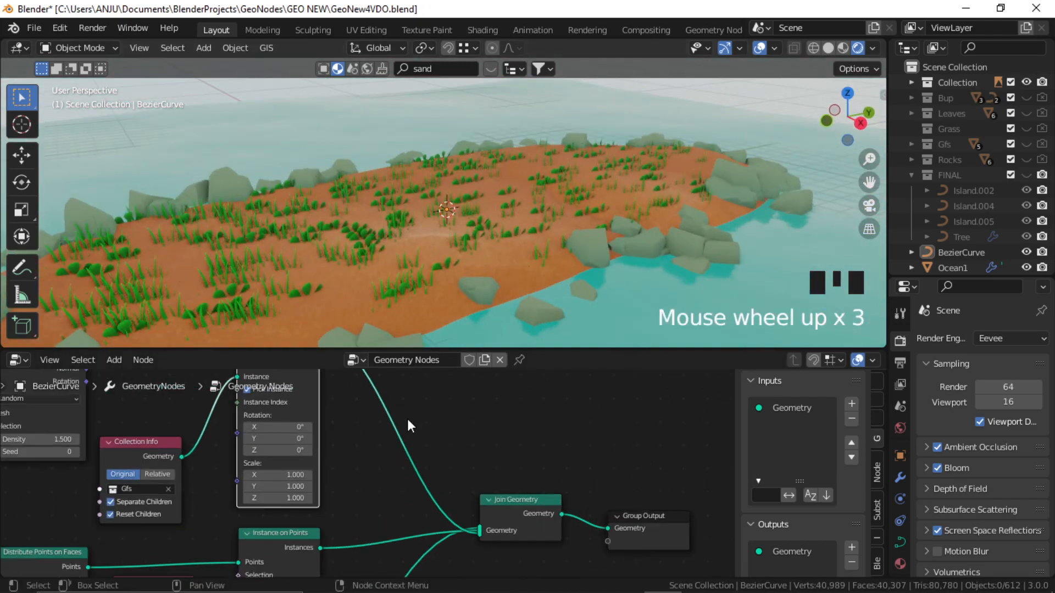
{"action": "middle_click_drag", "start_coordinate": [531, 453], "coordinate": [539, 456]}
{"action": "scroll", "coordinate": [379, 468], "scroll_direction": "down", "scroll_amount": 1}
{"action": "left_click_drag", "start_coordinate": [317, 476], "coordinate": [324, 421]}
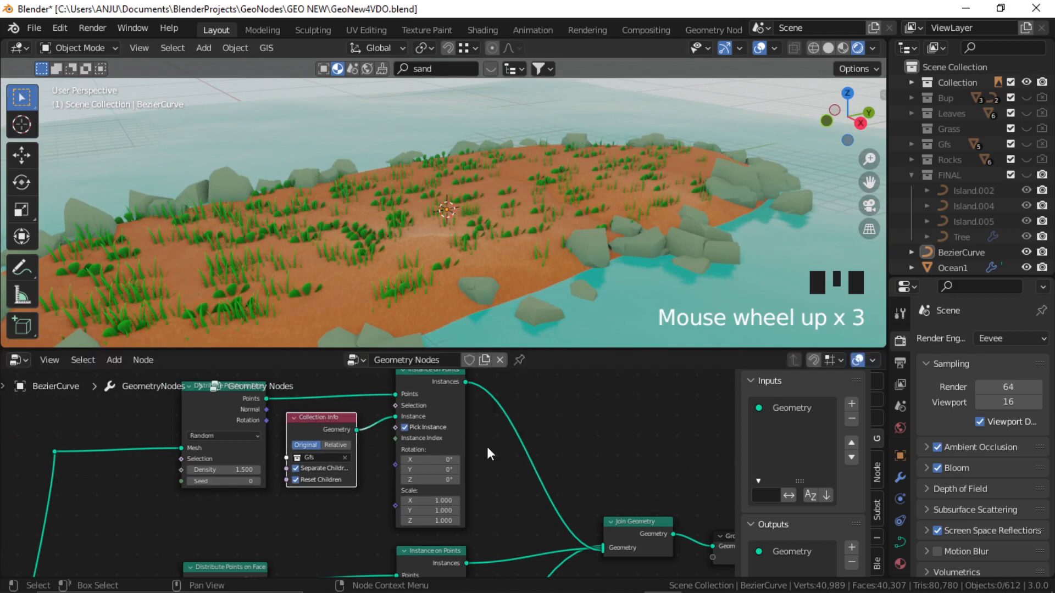
- Connect the rocks' vector Random Value to the Gfs Instance on Points' Rotation and inspect the randomly turned plants
{"action": "middle_click_drag", "start_coordinate": [487, 478], "coordinate": [499, 405]}
{"action": "scroll", "coordinate": [378, 507], "scroll_direction": "down", "scroll_amount": 4}
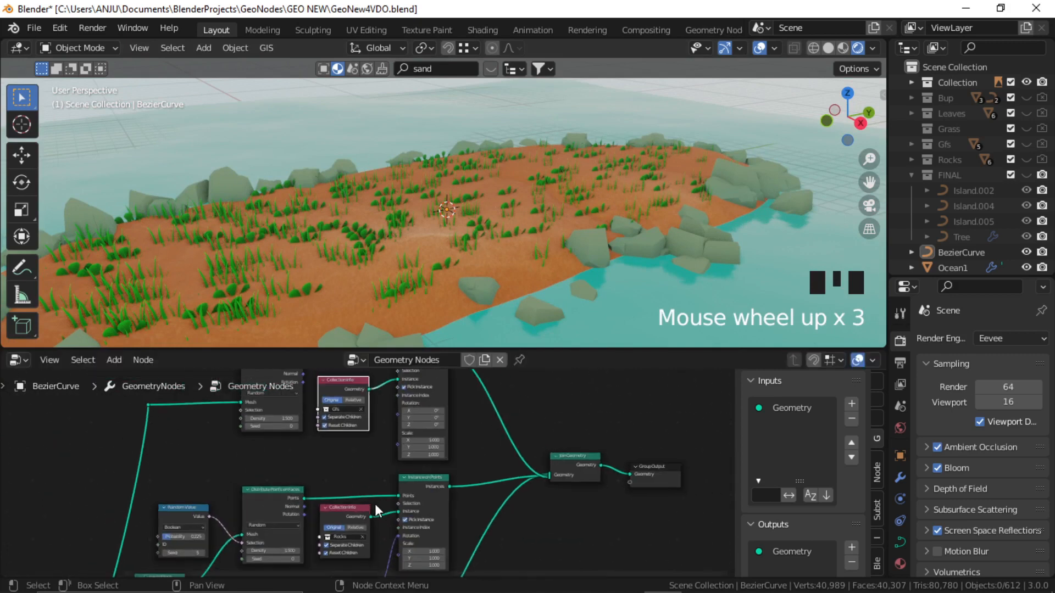
{"action": "middle_click_drag", "start_coordinate": [377, 509], "coordinate": [356, 489]}
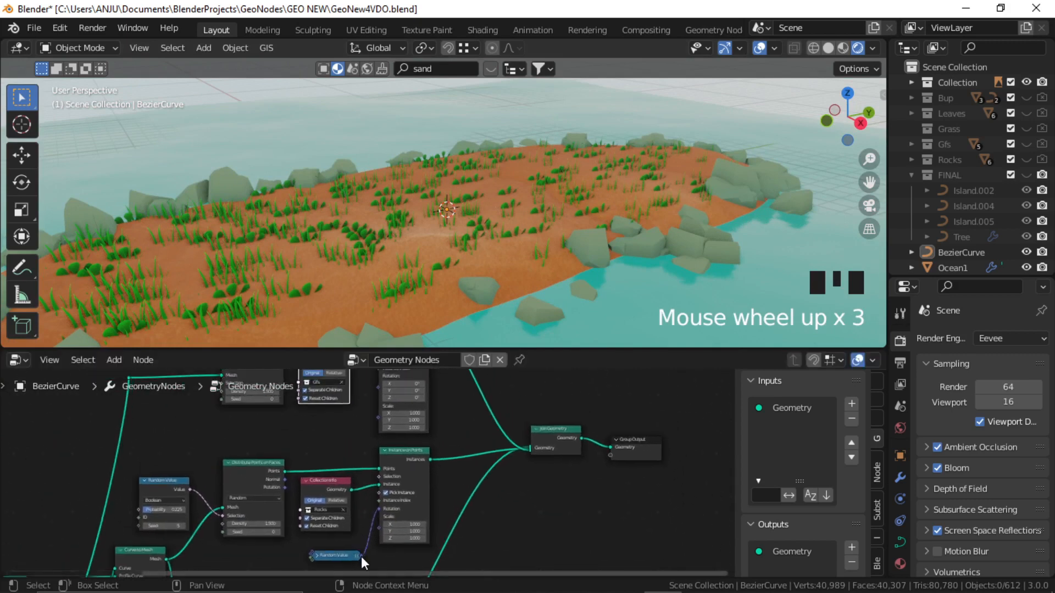
{"action": "left_click_drag", "start_coordinate": [361, 556], "coordinate": [378, 426]}
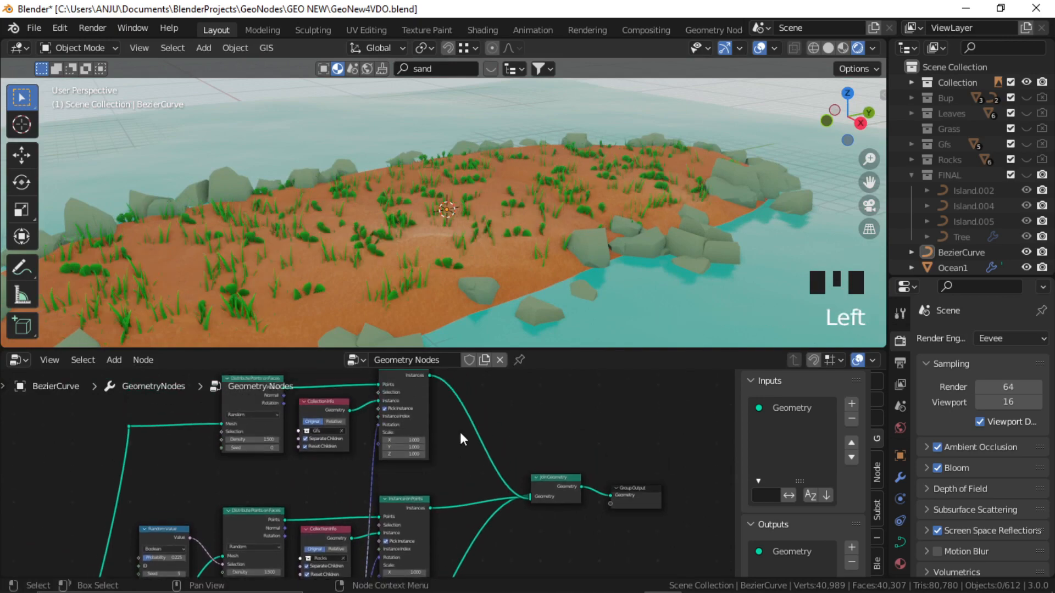
{"action": "middle_click_drag", "start_coordinate": [368, 236], "coordinate": [573, 219]}
{"action": "mouse_move", "coordinate": [502, 217]}
{"action": "middle_mouse_down"}
{"action": "mouse_move", "coordinate": [371, 225]}
{"action": "mouse_move", "coordinate": [504, 225]}
{"action": "middle_mouse_up"}
{"action": "scroll", "coordinate": [370, 226], "scroll_direction": "up", "scroll_amount": 4}
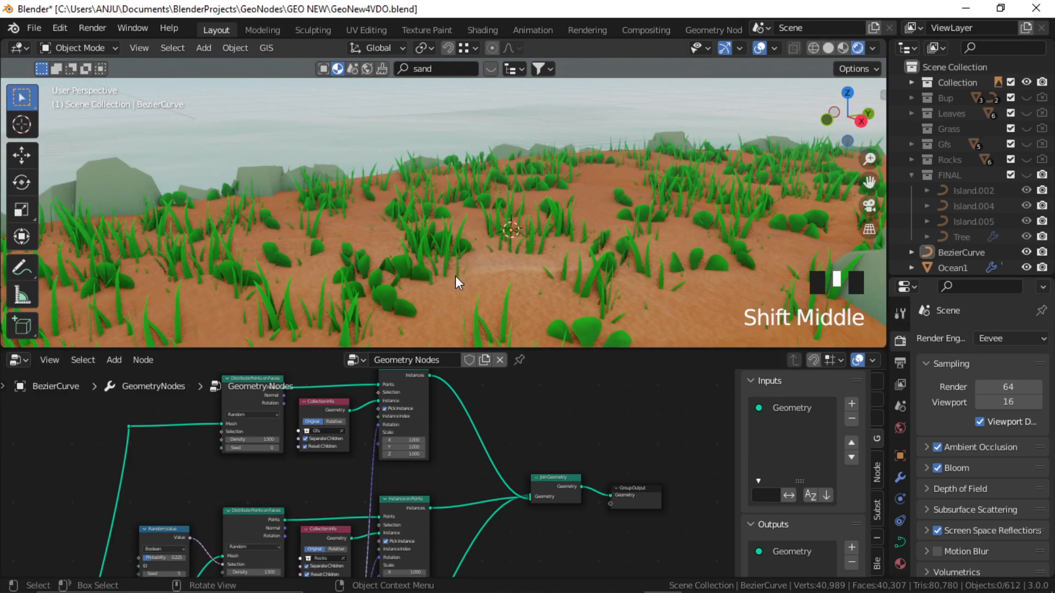
{"action": "scroll", "coordinate": [459, 278], "scroll_direction": "down", "scroll_amount": 2}
{"action": "mouse_move", "coordinate": [463, 279]}
{"action": "middle_mouse_down"}
{"action": "mouse_move", "coordinate": [463, 256]}
{"action": "mouse_move", "coordinate": [462, 284]}
{"action": "middle_mouse_up"}
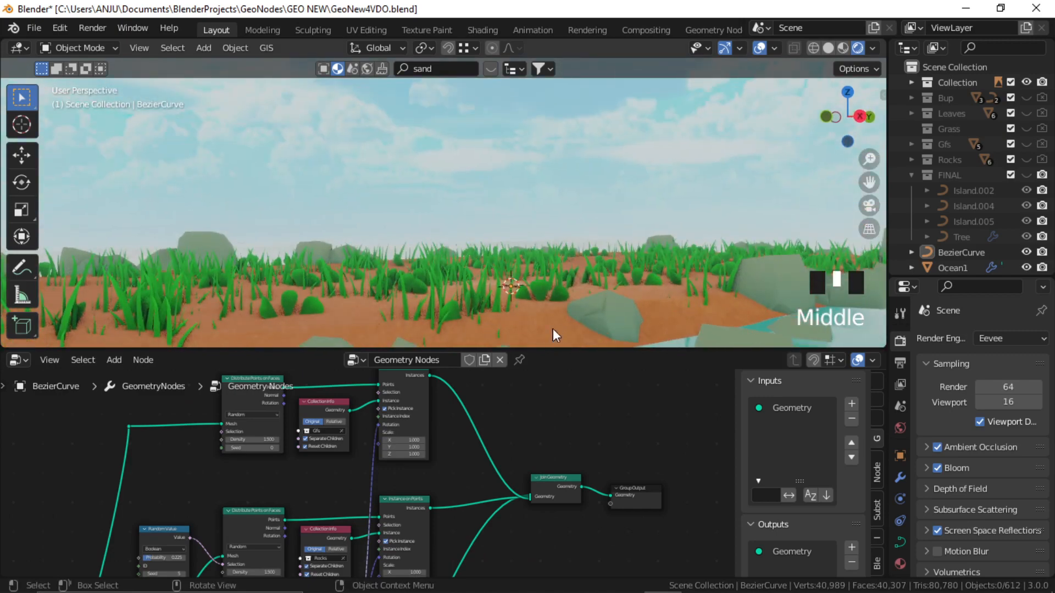
- Duplicate the Transform node and insert the copy between the Gfs Instance on Points and Join Geometry nodes
{"action": "scroll", "coordinate": [479, 481], "scroll_direction": "down", "scroll_amount": 3}
{"action": "middle_click_drag", "start_coordinate": [476, 483], "coordinate": [465, 388]}
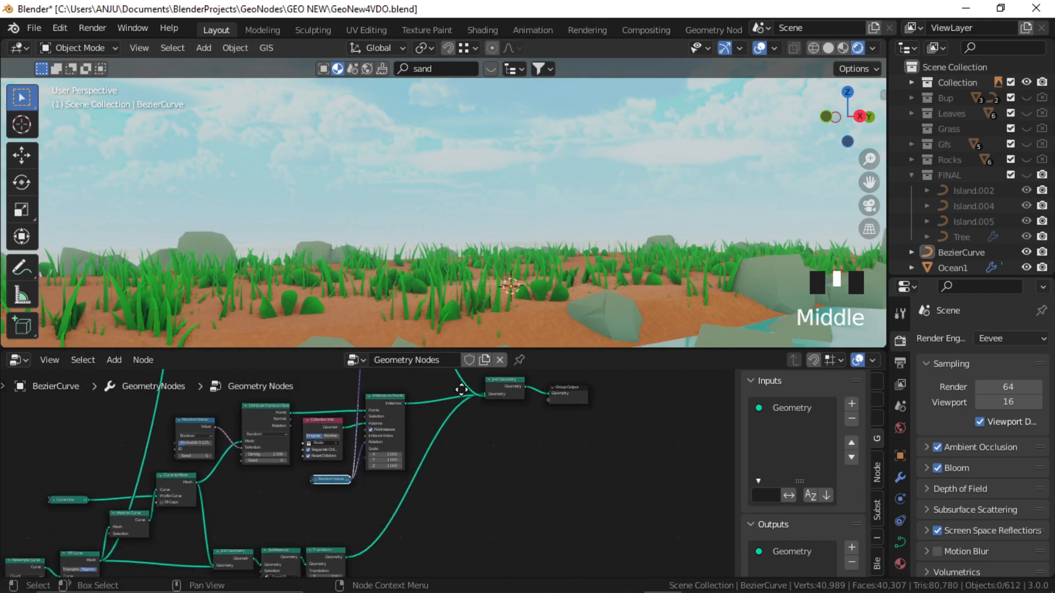
{"action": "middle_click_drag", "start_coordinate": [494, 473], "coordinate": [483, 535]}
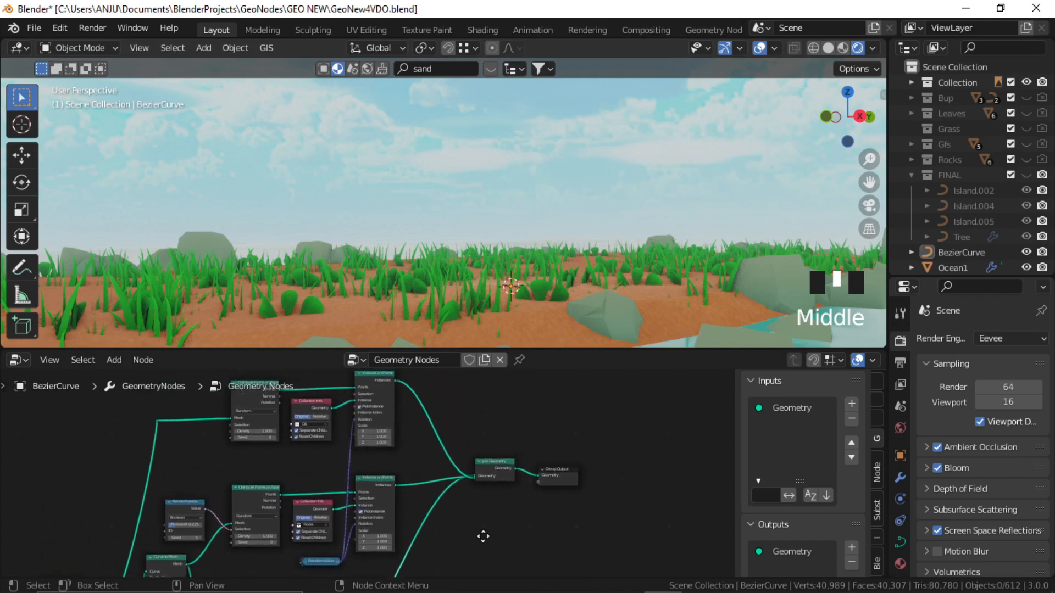
{"action": "key", "text": "shift+d"}
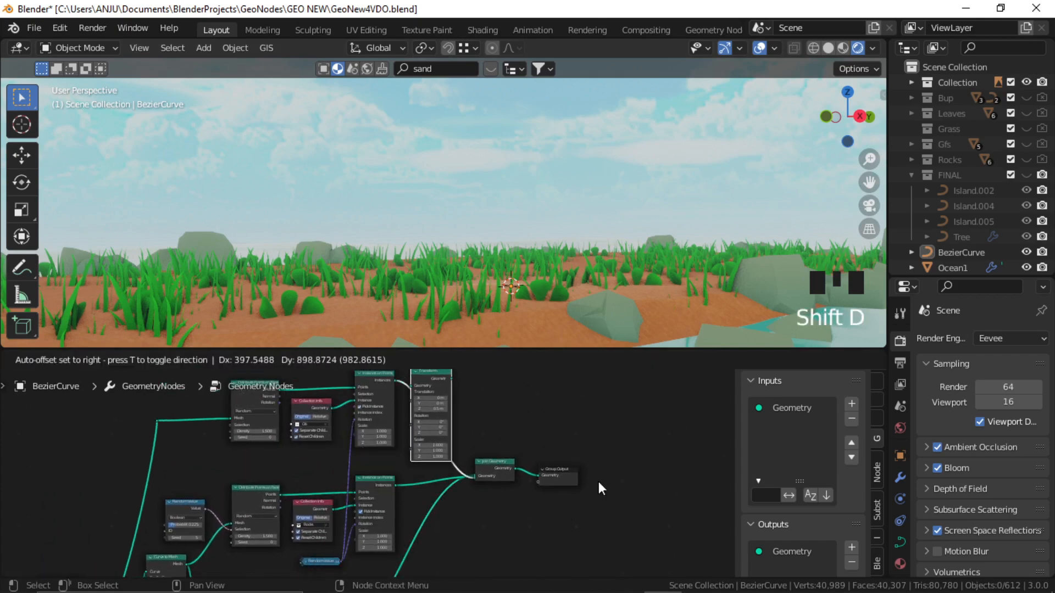
{"action": "left_click", "coordinate": [598, 483]}
{"action": "middle_click_drag", "start_coordinate": [486, 295], "coordinate": [486, 287]}
{"action": "scroll", "coordinate": [495, 253], "scroll_direction": "down", "scroll_amount": 3}
{"action": "middle_click_drag", "start_coordinate": [503, 220], "coordinate": [406, 123], "text": "shift"}
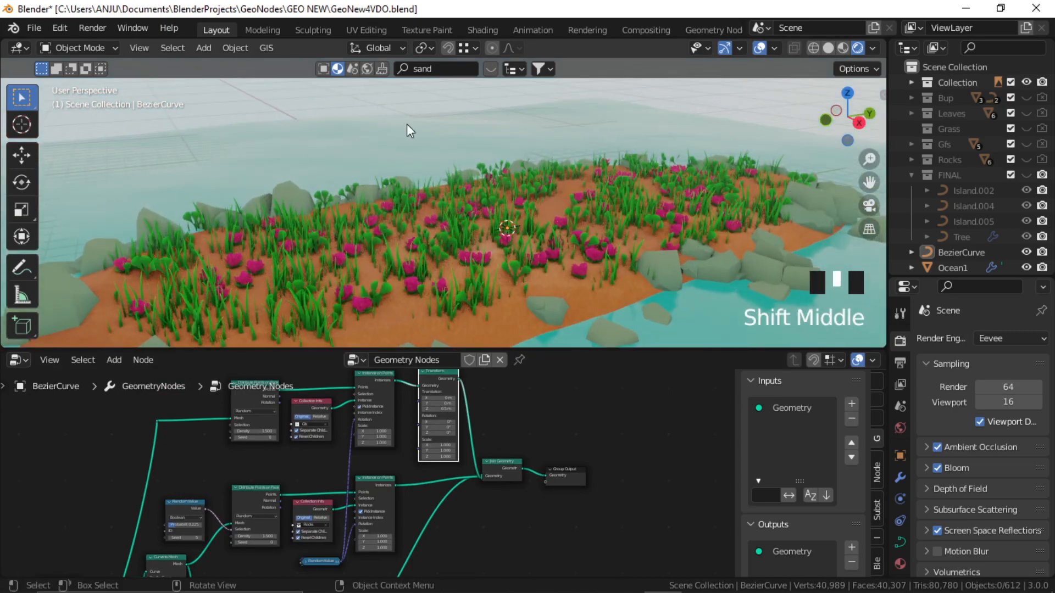
{"action": "mouse_move", "coordinate": [477, 263]}
{"action": "middle_mouse_down"}
{"action": "mouse_move", "coordinate": [658, 222]}
{"action": "mouse_move", "coordinate": [443, 251]}
{"action": "mouse_move", "coordinate": [539, 251]}
{"action": "mouse_move", "coordinate": [477, 248]}
{"action": "middle_mouse_up"}
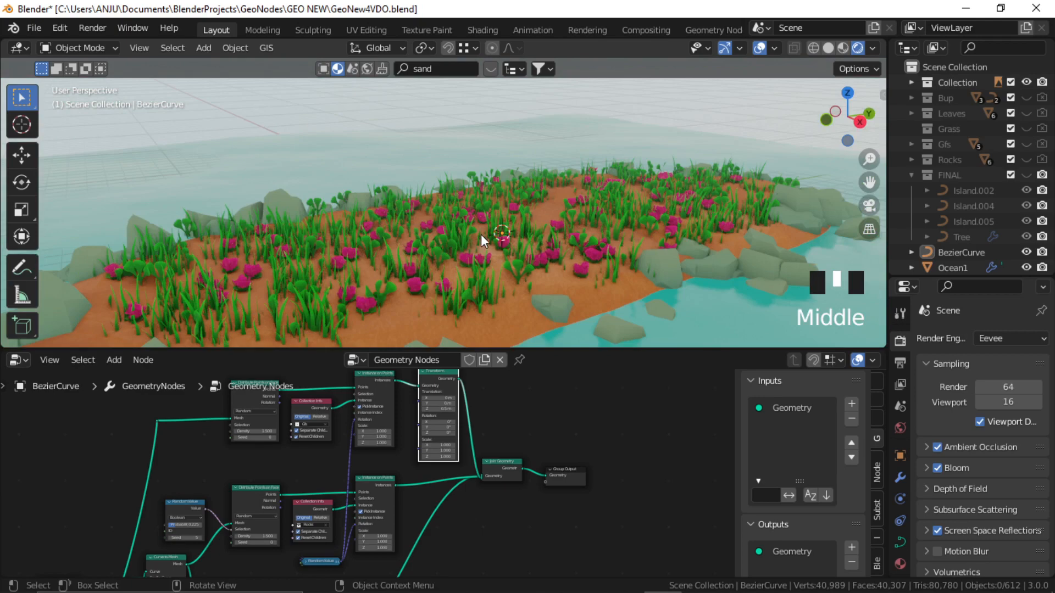
{"action": "middle_click_drag", "start_coordinate": [481, 234], "coordinate": [477, 284]}
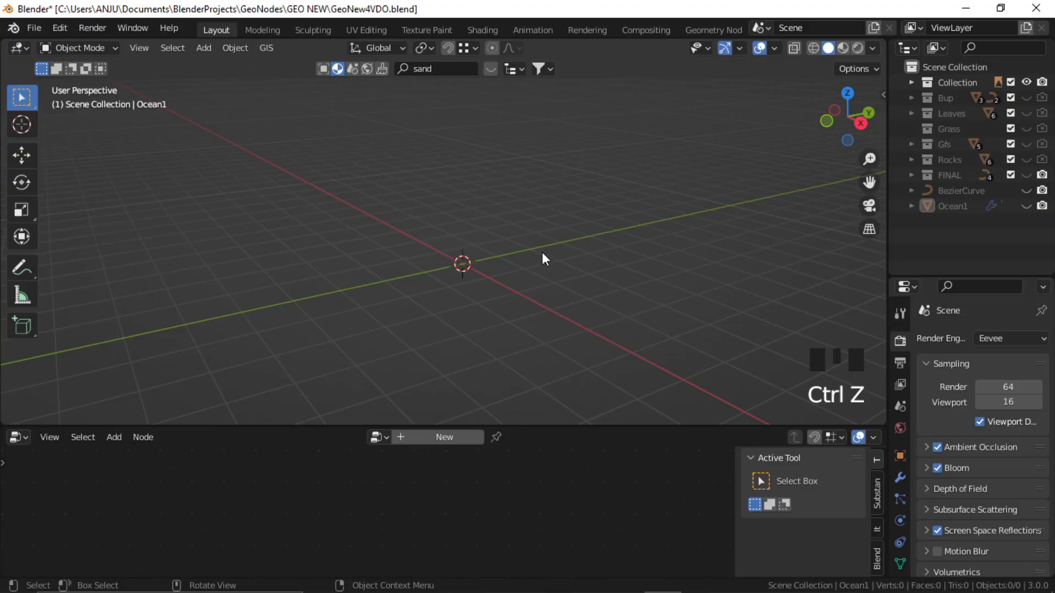
- Add a Bezier curve at the world origin as the base for a palm tree
{"action": "middle_click_drag", "start_coordinate": [542, 254], "coordinate": [467, 281]}
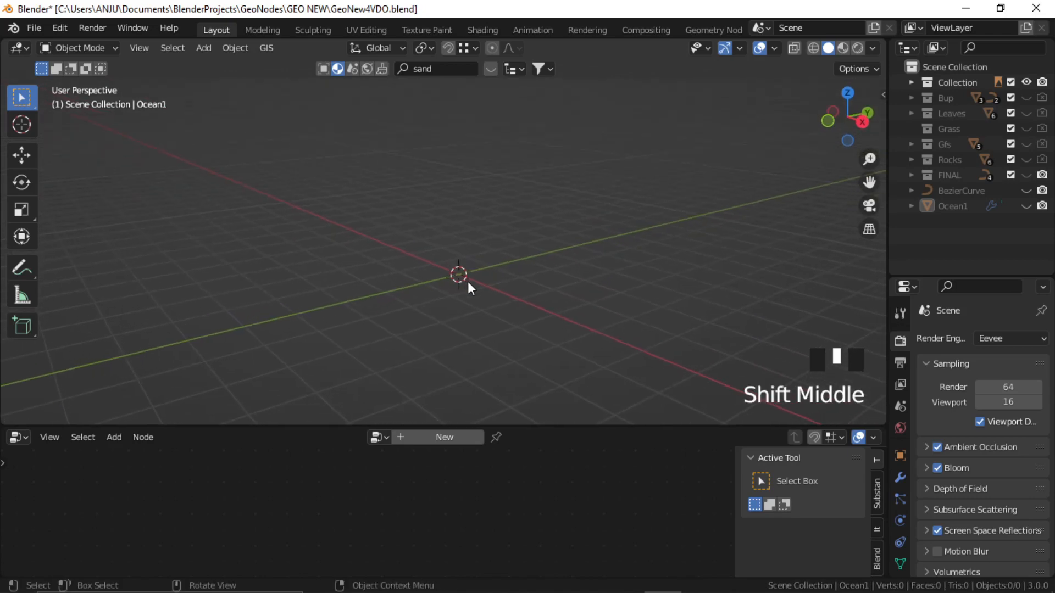
{"action": "key", "text": "shift+a"}
{"action": "mouse_move", "coordinate": [467, 282]}
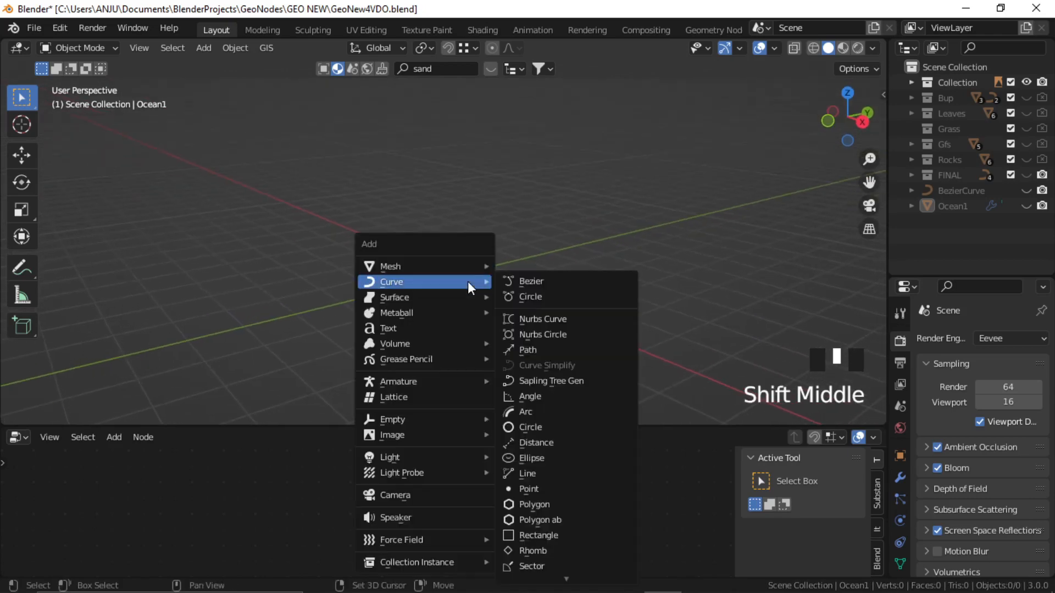
{"action": "left_click", "coordinate": [531, 280]}
- Create a new Geometry Nodes tree on the Bezier curve and cut the link between Group Input and Group Output
{"action": "left_click_drag", "start_coordinate": [564, 426], "coordinate": [565, 387]}
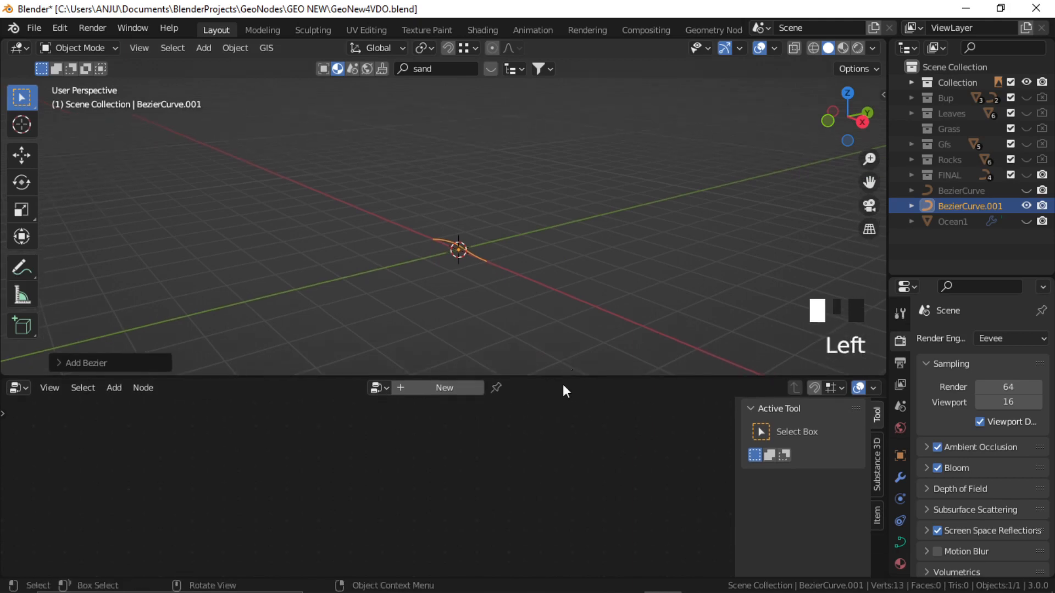
{"action": "left_click", "coordinate": [439, 388]}
{"action": "key", "text": "Home"}
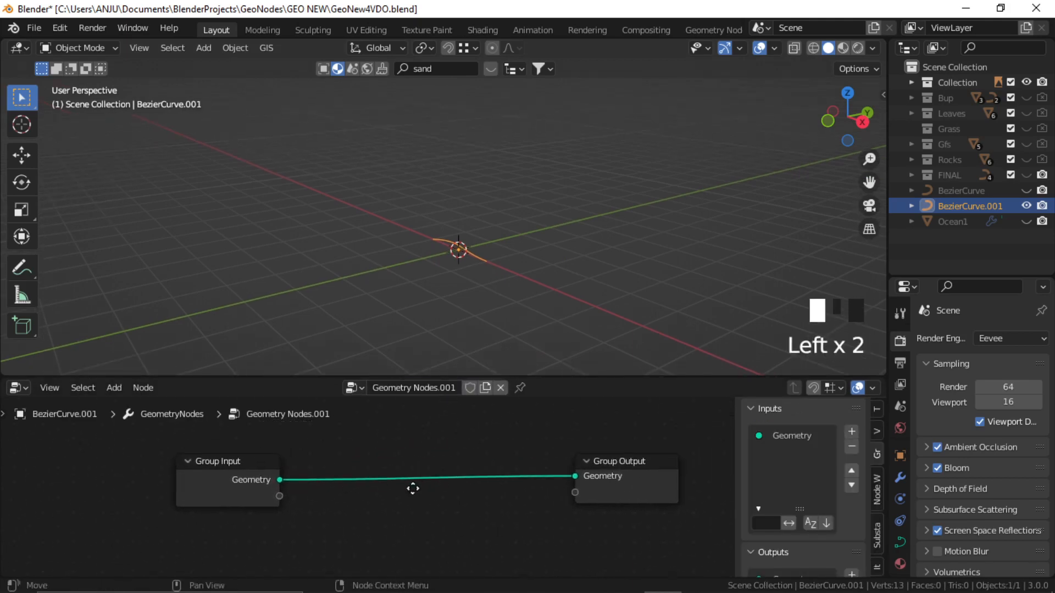
{"action": "right_click_drag", "start_coordinate": [508, 453], "coordinate": [431, 508], "text": "ctrl"}
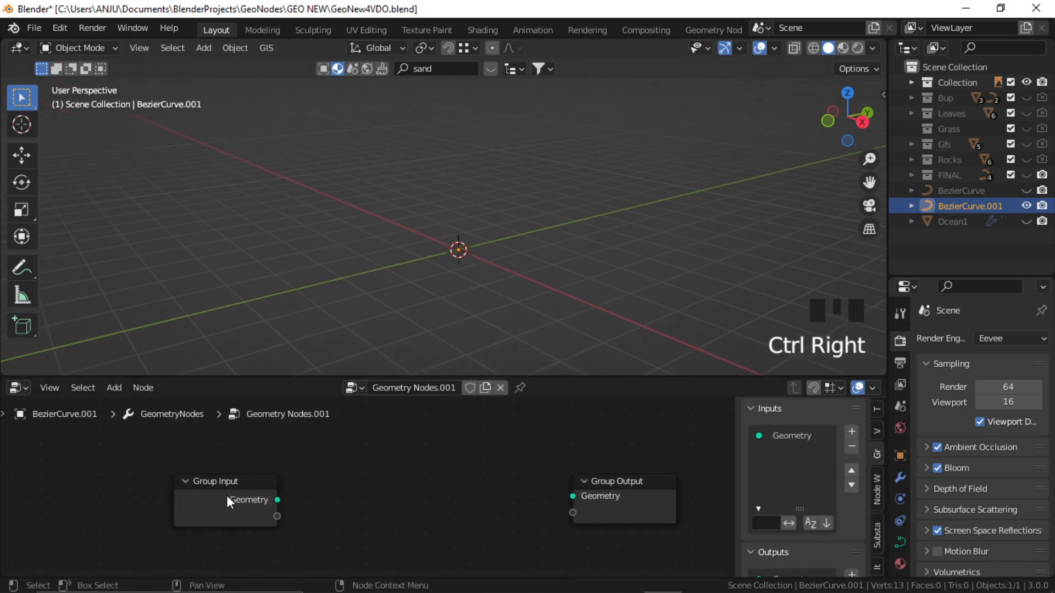
{"action": "left_click_drag", "start_coordinate": [229, 499], "coordinate": [208, 483]}
- Pin the node tree and add a Curve to Mesh node between Group Input and Group Output
{"action": "left_click", "coordinate": [519, 388]}
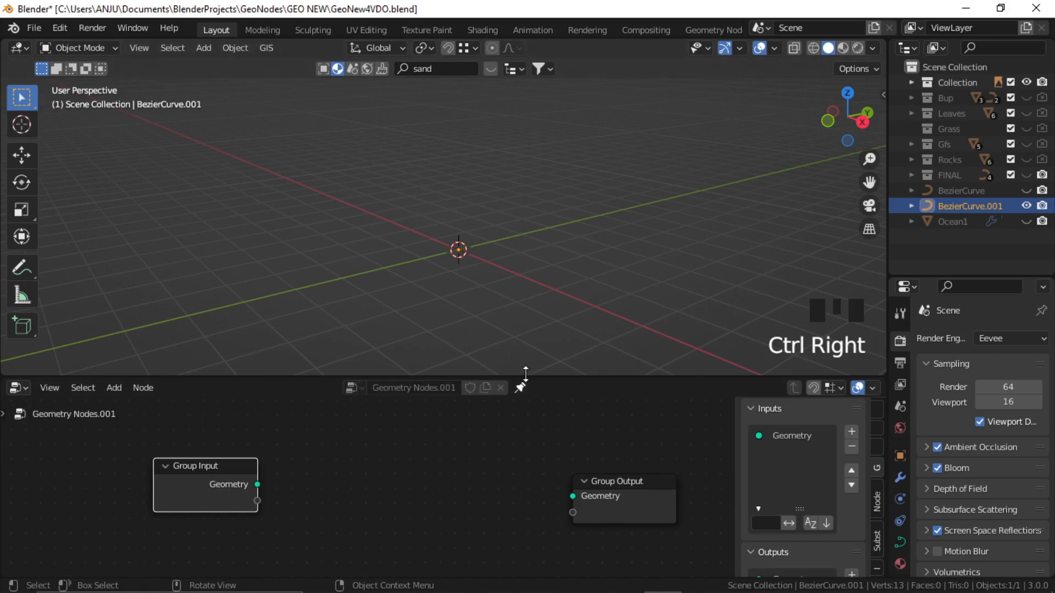
{"action": "left_click_drag", "start_coordinate": [526, 373], "coordinate": [526, 242]}
{"action": "key", "text": "shift+a"}
{"action": "left_click", "coordinate": [368, 275]}
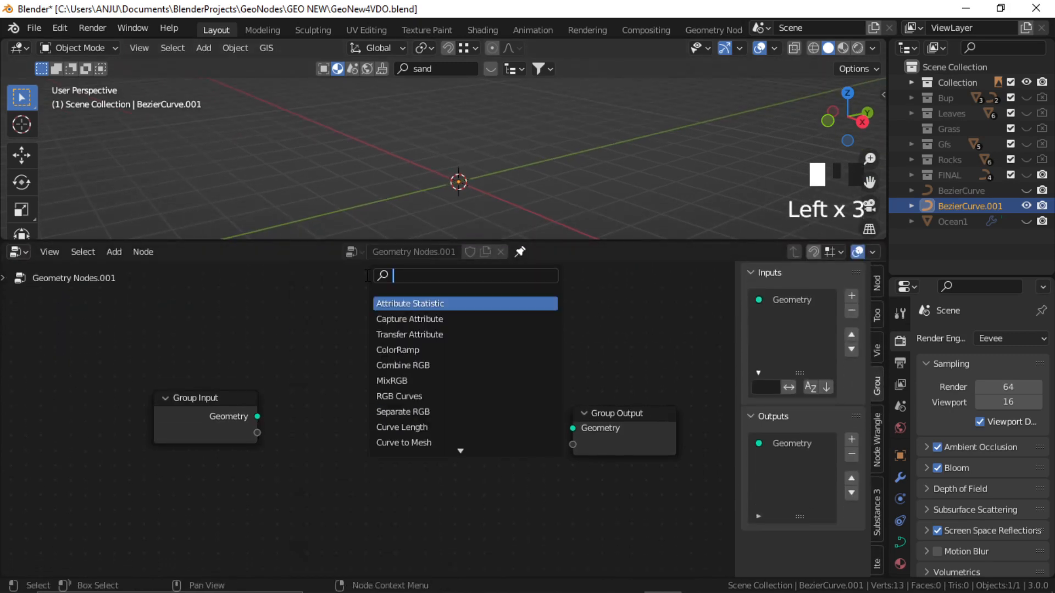
{"action": "type", "text": "curv"}
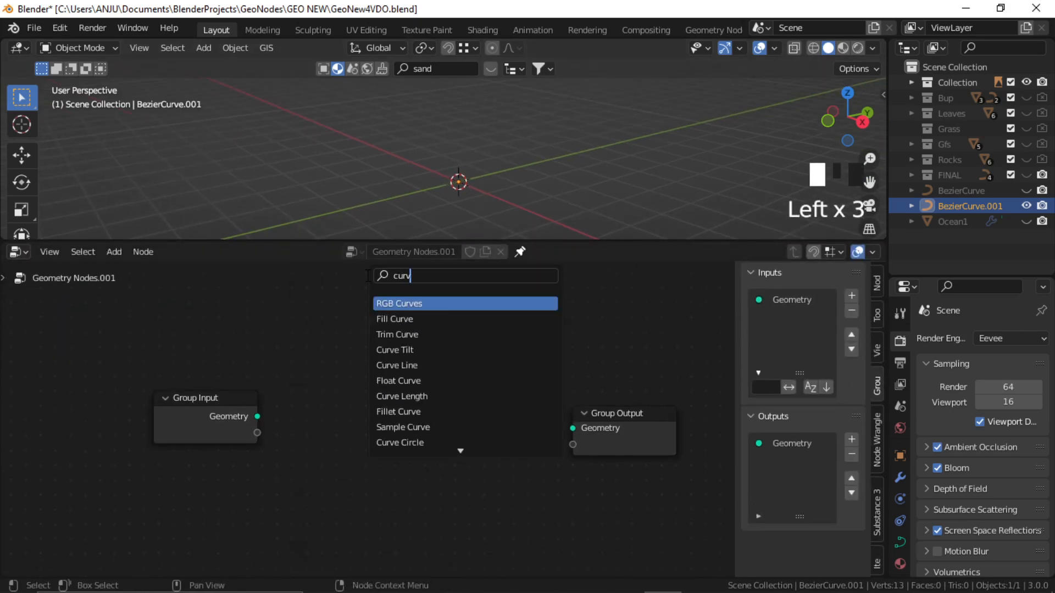
{"action": "type", "text": "eto"}
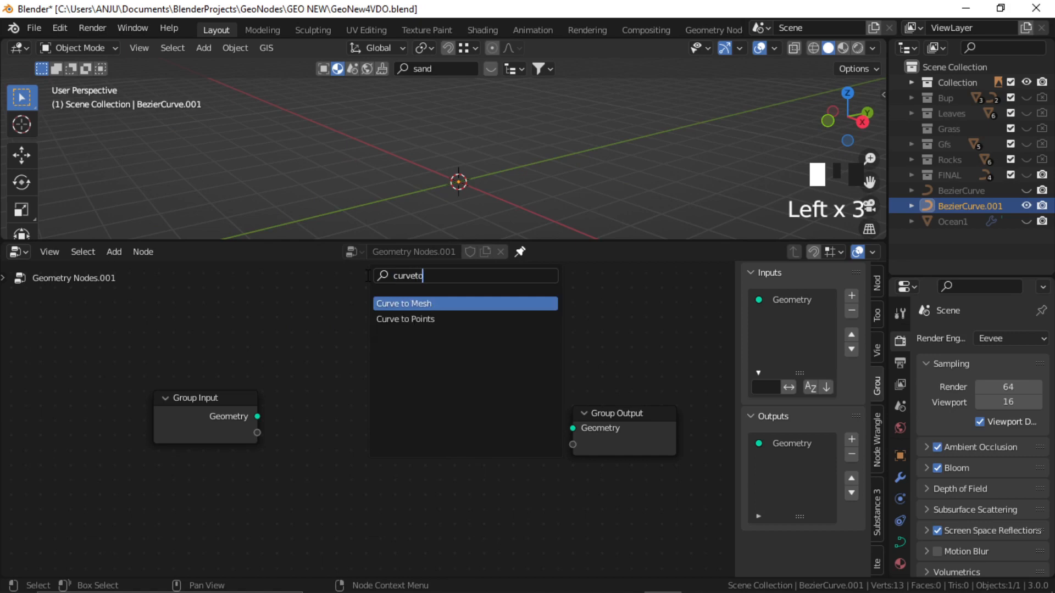
{"action": "left_click", "coordinate": [429, 302]}
{"action": "left_click", "coordinate": [460, 423]}
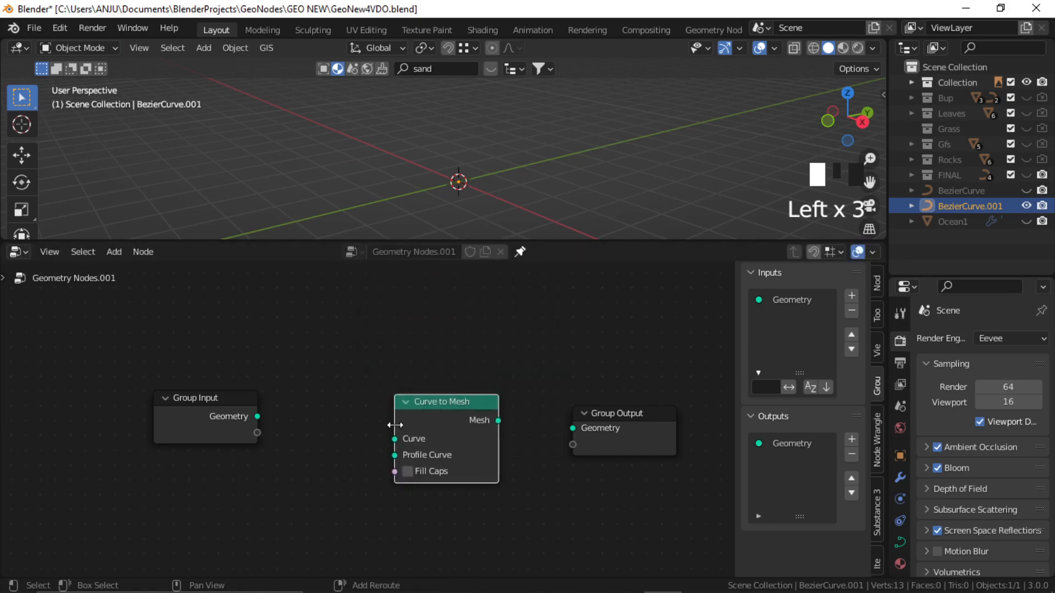
- Add a Curve Circle node below Group Input with a resolution of 12 and a radius of 0.45 m
{"action": "key", "text": "shift+a"}
{"action": "left_click", "coordinate": [336, 272]}
{"action": "type", "text": "circ"}
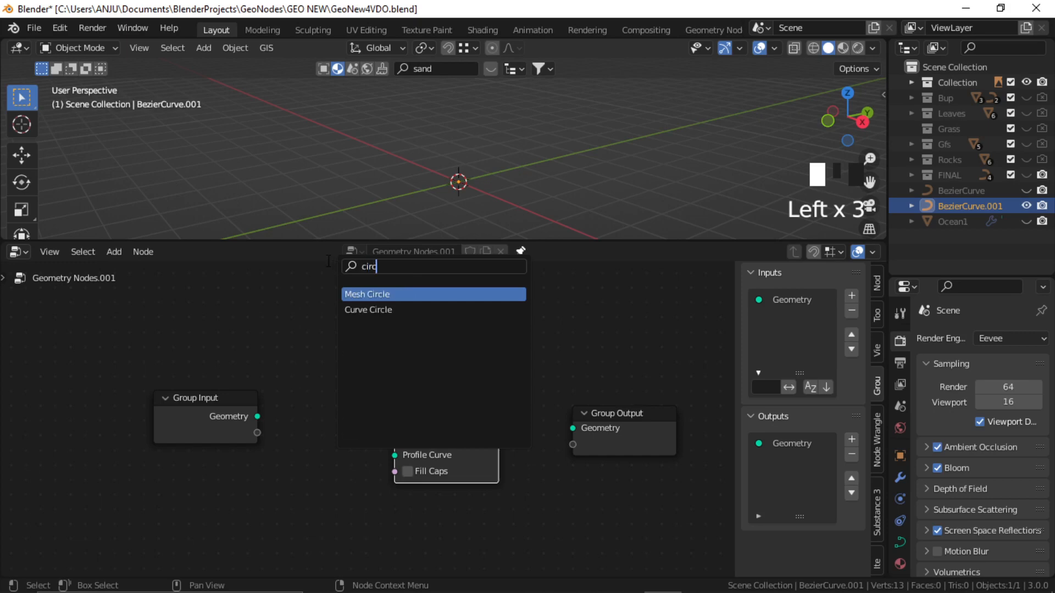
{"action": "left_click", "coordinate": [373, 309]}
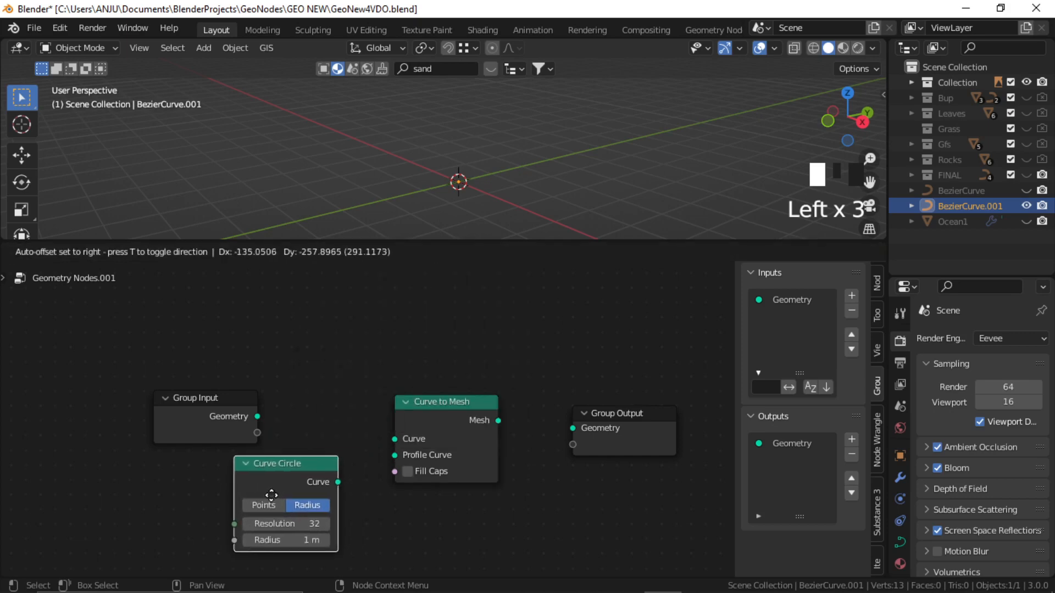
{"action": "left_click", "coordinate": [268, 498]}
{"action": "middle_click_drag", "start_coordinate": [397, 517], "coordinate": [429, 498]}
{"action": "left_click", "coordinate": [323, 503]}
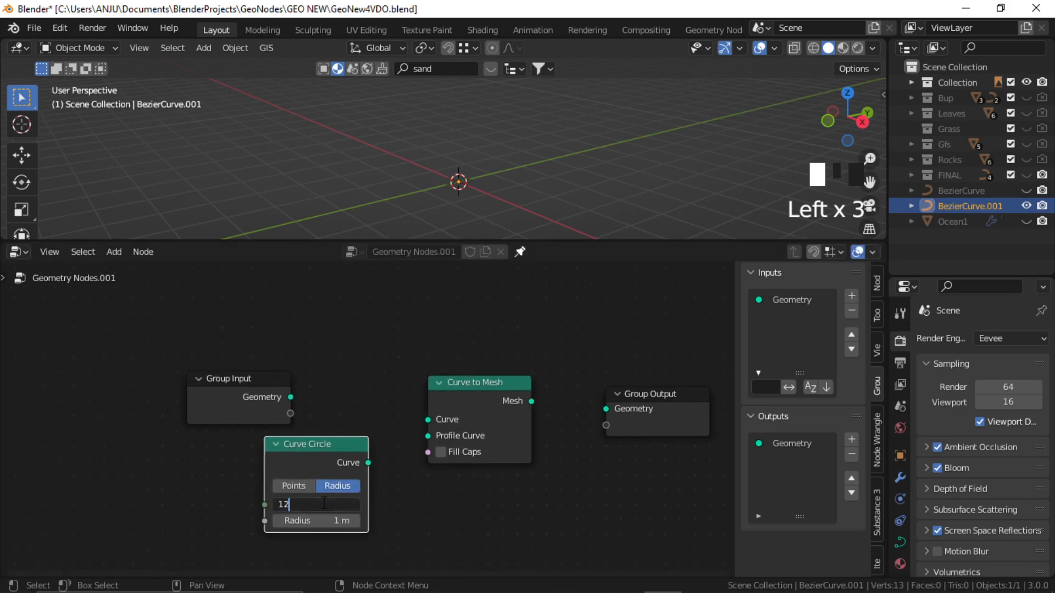
{"action": "left_click", "coordinate": [327, 521]}
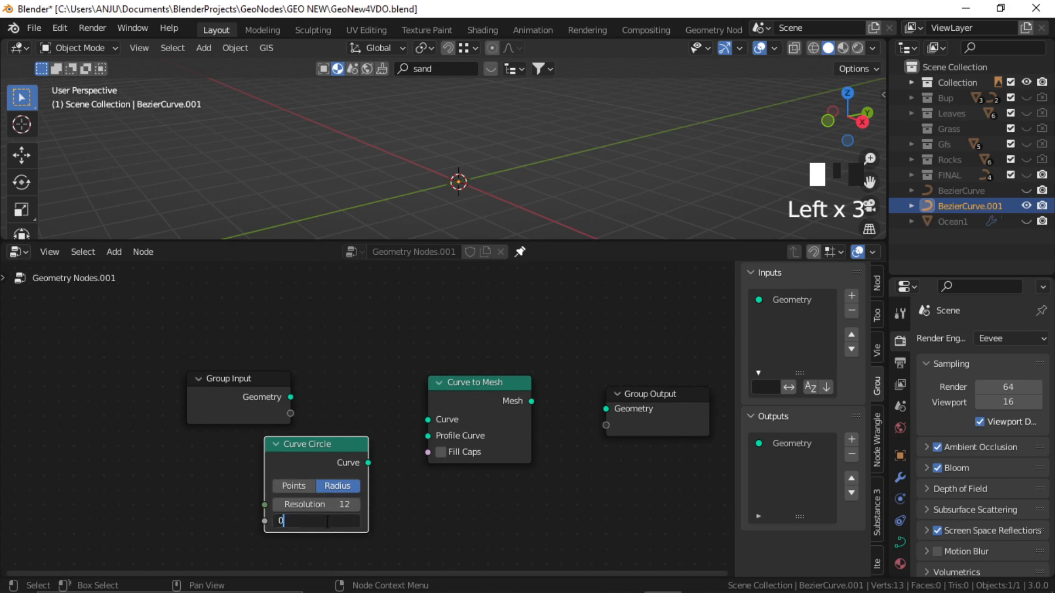
{"action": "key", "text": "Return"}
- Move Group Input aside and add a Resample Curve node above the Curve Circle node
{"action": "scroll", "coordinate": [349, 434], "scroll_direction": "down", "scroll_amount": 1}
{"action": "left_click_drag", "start_coordinate": [248, 391], "coordinate": [143, 375]}
{"action": "left_click", "coordinate": [236, 394]}
{"action": "key", "text": "shift+a"}
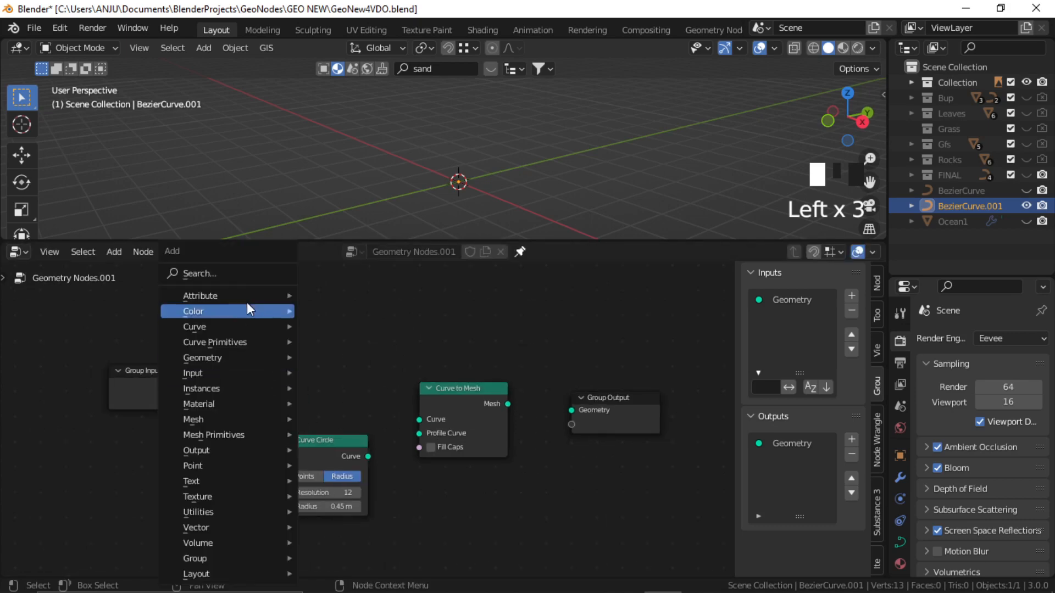
{"action": "left_click", "coordinate": [242, 271]}
{"action": "type", "text": "resa"}
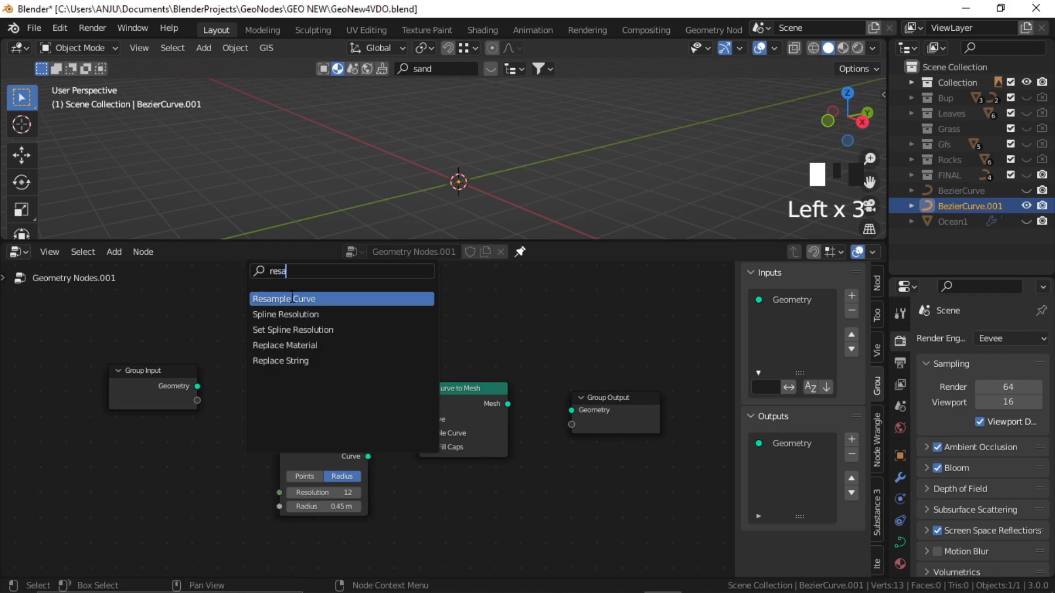
{"action": "key", "text": "Return"}
{"action": "left_click", "coordinate": [286, 356]}
- Route Group Input through Resample Curve, with its Count set to 47, into the Curve input of Curve to Mesh
{"action": "left_click_drag", "start_coordinate": [197, 386], "coordinate": [290, 402]}
{"action": "left_click_drag", "start_coordinate": [139, 368], "coordinate": [63, 355]}
{"action": "left_click_drag", "start_coordinate": [261, 340], "coordinate": [244, 331]}
{"action": "left_click_drag", "start_coordinate": [305, 344], "coordinate": [419, 419]}
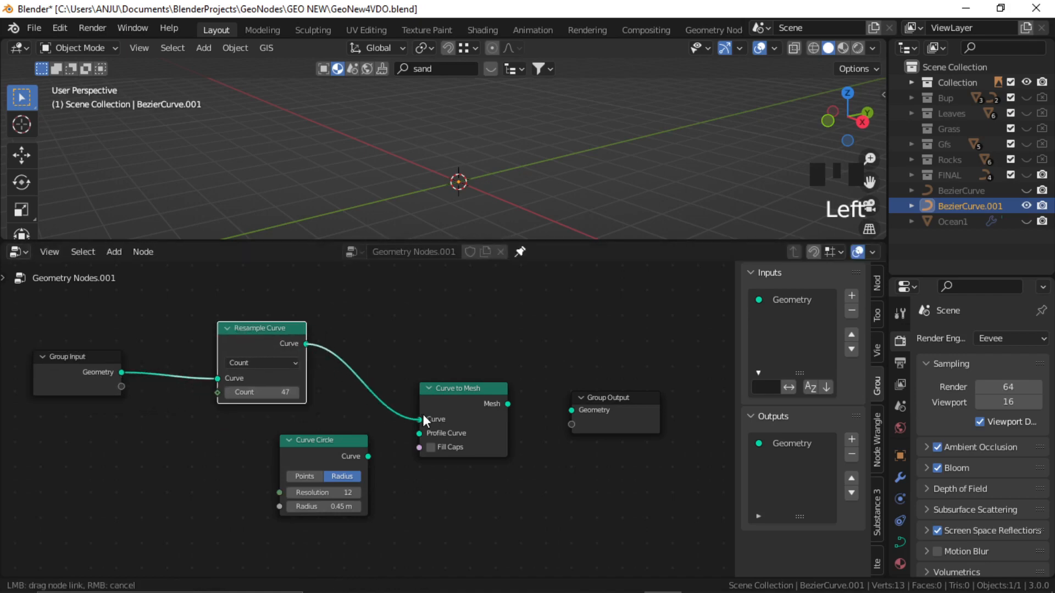
- Connect Curve Circle to the Profile Curve input and the Curve to Mesh output to Group Output
{"action": "left_click", "coordinate": [368, 456]}
{"action": "left_click_drag", "start_coordinate": [367, 456], "coordinate": [419, 433]}
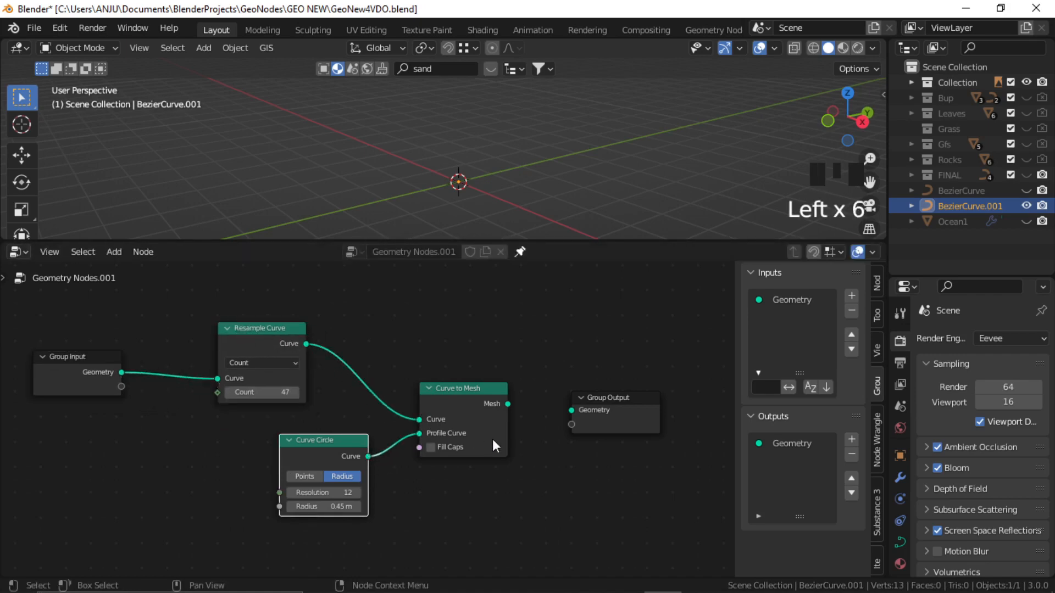
{"action": "middle_click_drag", "start_coordinate": [492, 439], "coordinate": [428, 472]}
{"action": "left_click_drag", "start_coordinate": [443, 437], "coordinate": [506, 443]}
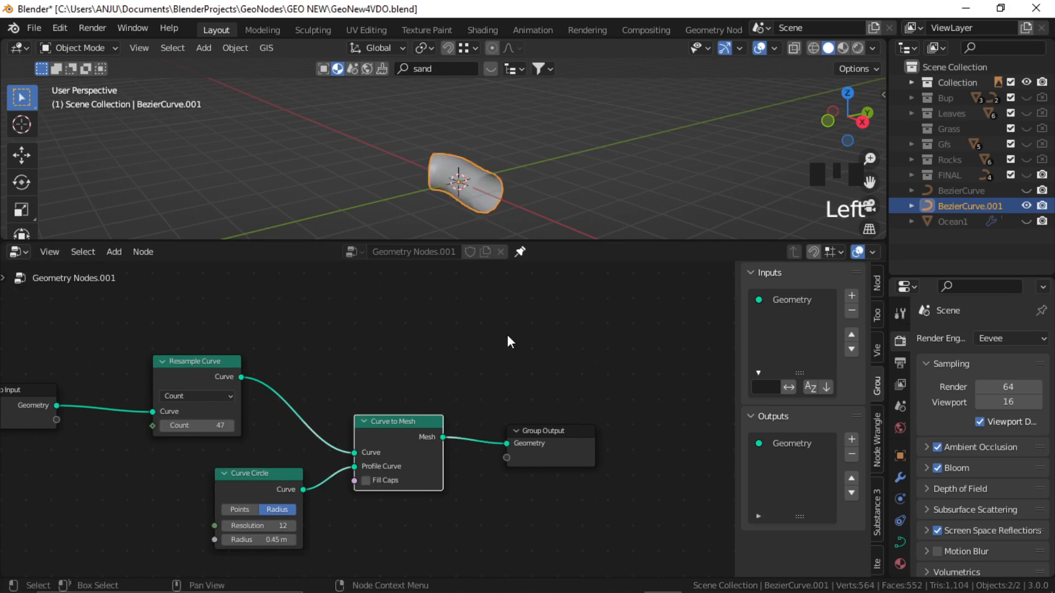
- In Edit Mode, delete the original curve's points and draw a vertical curve rising from near the origin
{"action": "middle_click_drag", "start_coordinate": [486, 225], "coordinate": [521, 205]}
{"action": "left_click", "coordinate": [475, 182]}
{"action": "key", "text": "Tab"}
{"action": "key", "text": "x"}
{"action": "left_click", "coordinate": [552, 175]}
{"action": "left_click_drag", "start_coordinate": [458, 227], "coordinate": [456, 86]}
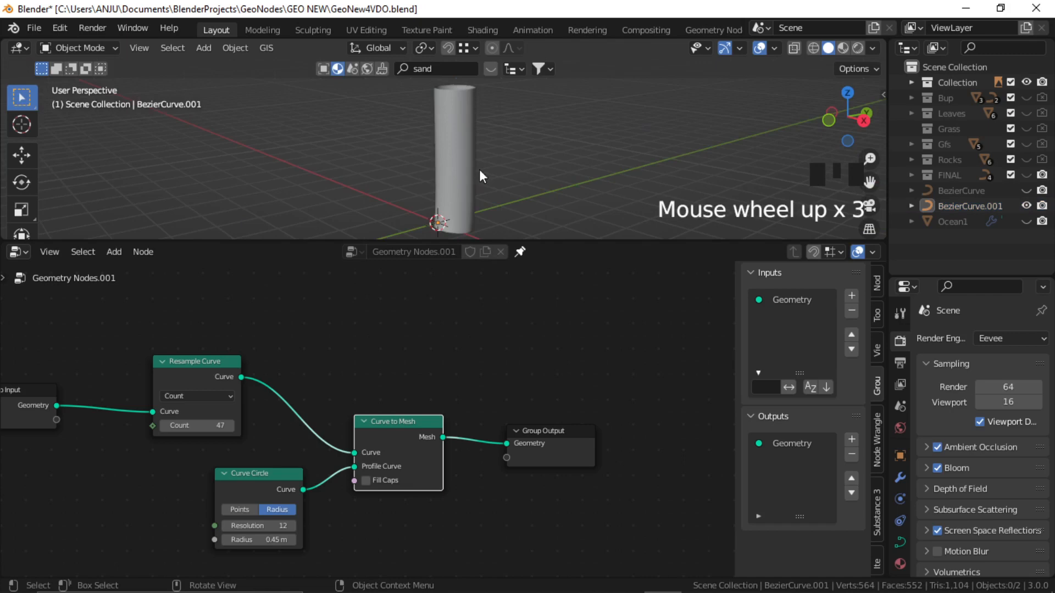
{"action": "left_click", "coordinate": [476, 170]}
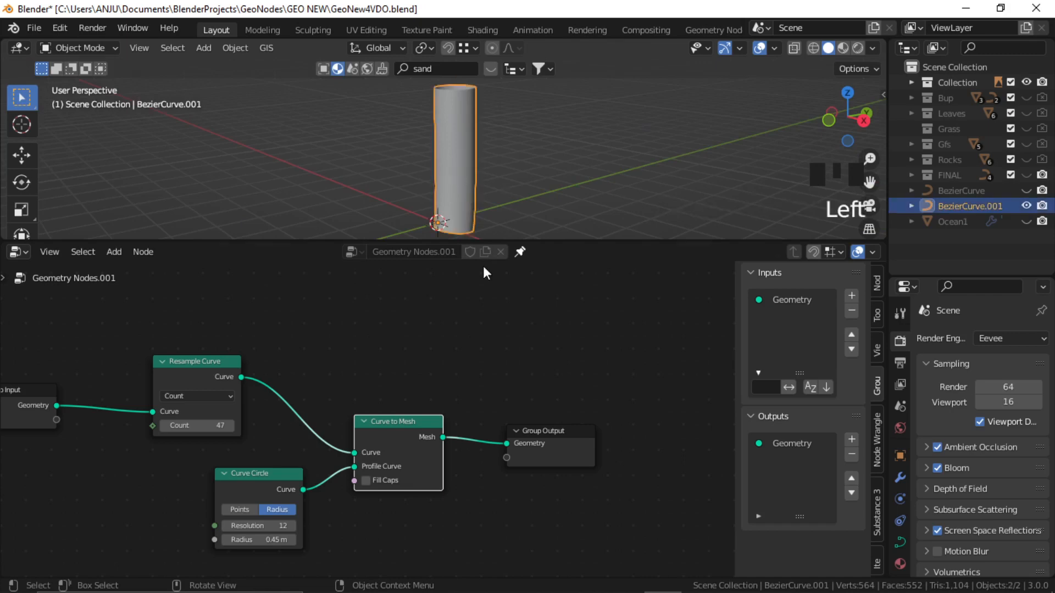
- Add a Set Curve Radius node above the existing node chain
{"action": "scroll", "coordinate": [466, 355], "scroll_direction": "down", "scroll_amount": 3}
{"action": "left_click_drag", "start_coordinate": [547, 241], "coordinate": [541, 193]}
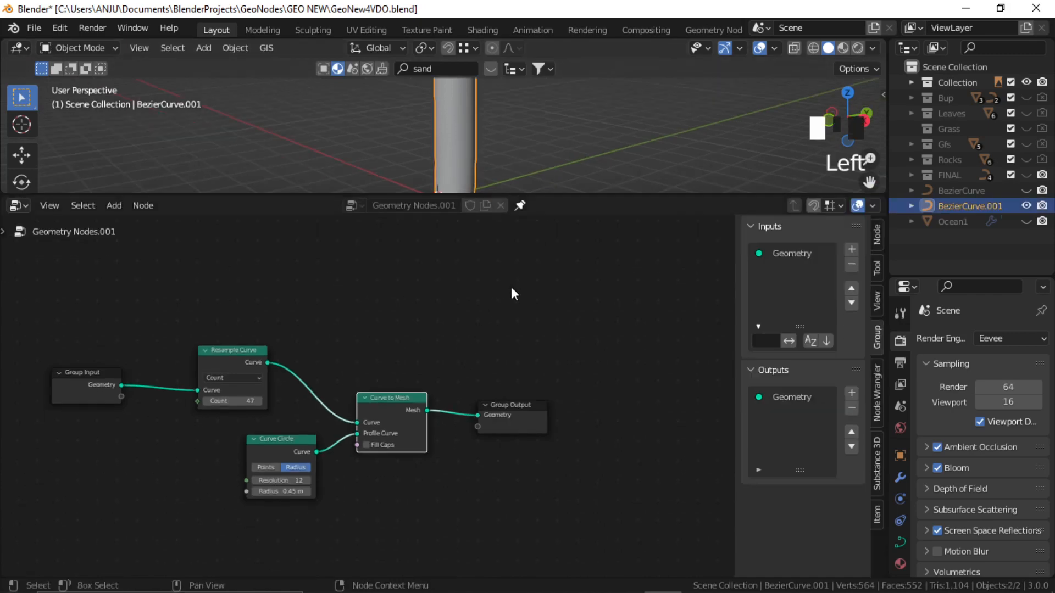
{"action": "middle_click_drag", "start_coordinate": [453, 315], "coordinate": [485, 348]}
{"action": "left_click_drag", "start_coordinate": [570, 193], "coordinate": [572, 264]}
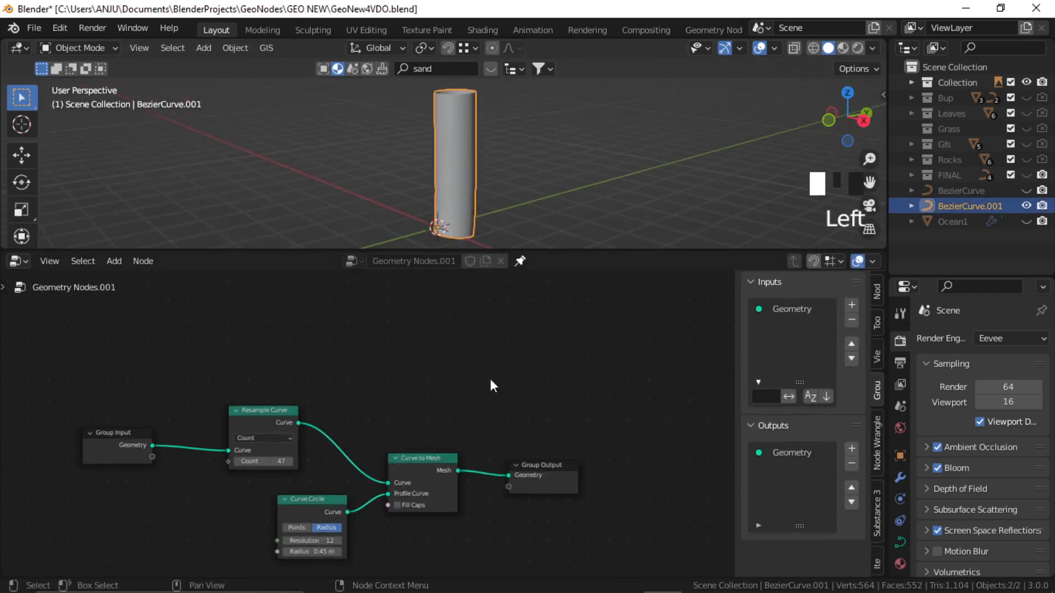
{"action": "key", "text": "shift+a"}
{"action": "left_click", "coordinate": [432, 272]}
{"action": "type", "text": "radiu"}
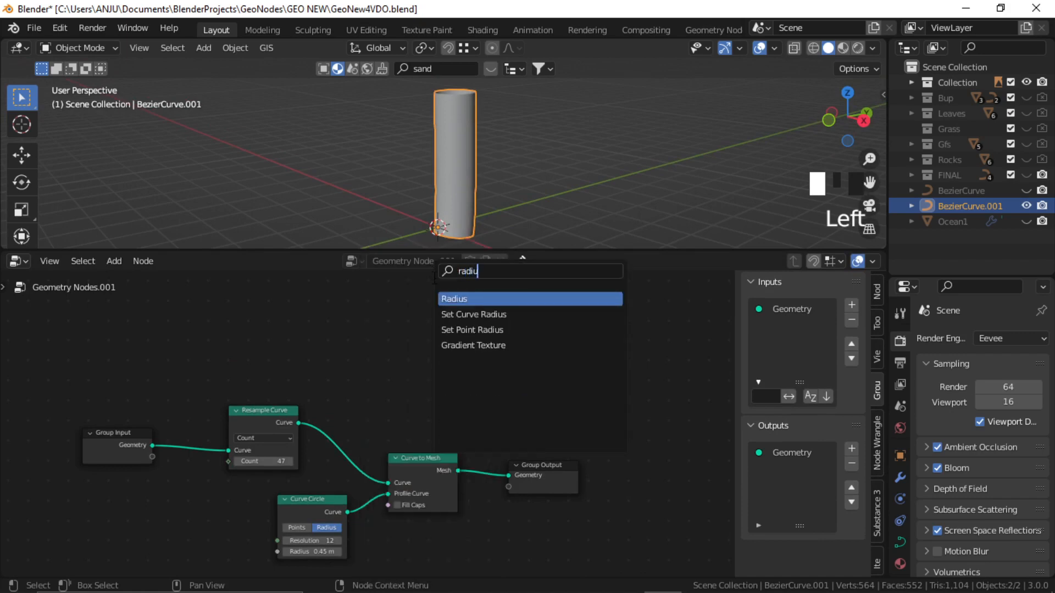
{"action": "left_click", "coordinate": [473, 314]}
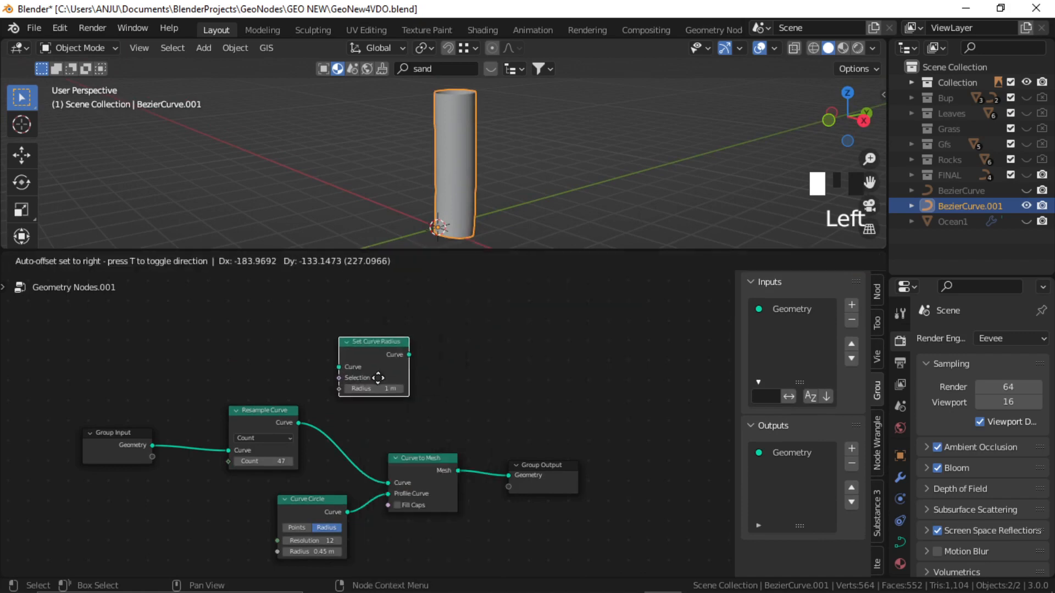
{"action": "left_click", "coordinate": [394, 391]}
- Move Curve to Mesh aside and insert Set Curve Radius on the link between Resample Curve and Curve to Mesh
{"action": "scroll", "coordinate": [406, 401], "scroll_direction": "up", "scroll_amount": 1}
{"action": "middle_click_drag", "start_coordinate": [502, 410], "coordinate": [518, 428]}
{"action": "left_click", "coordinate": [517, 427]}
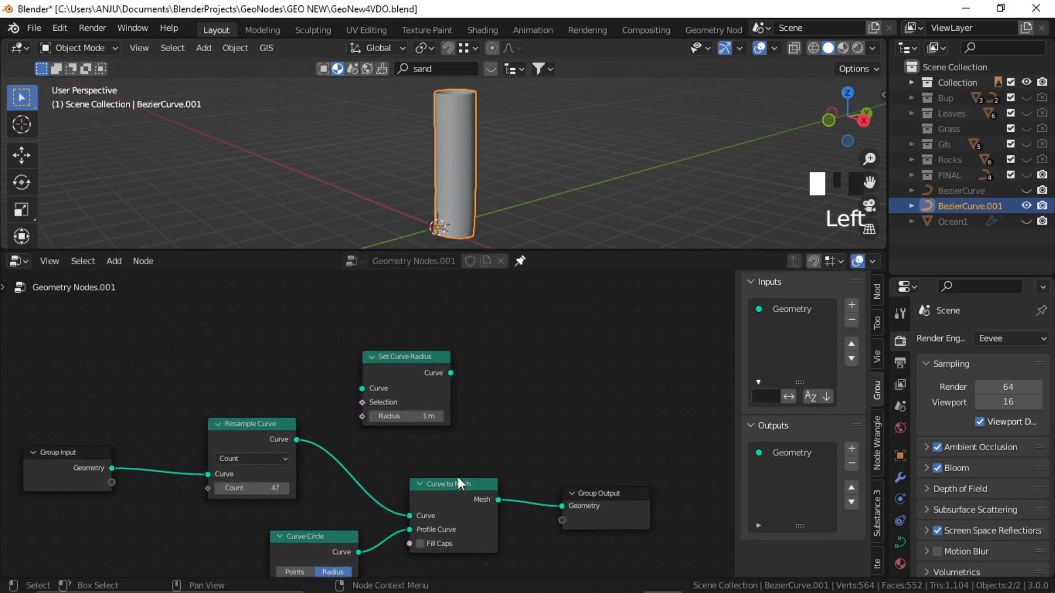
{"action": "left_click_drag", "start_coordinate": [459, 480], "coordinate": [496, 458]}
{"action": "left_click_drag", "start_coordinate": [408, 373], "coordinate": [392, 435]}
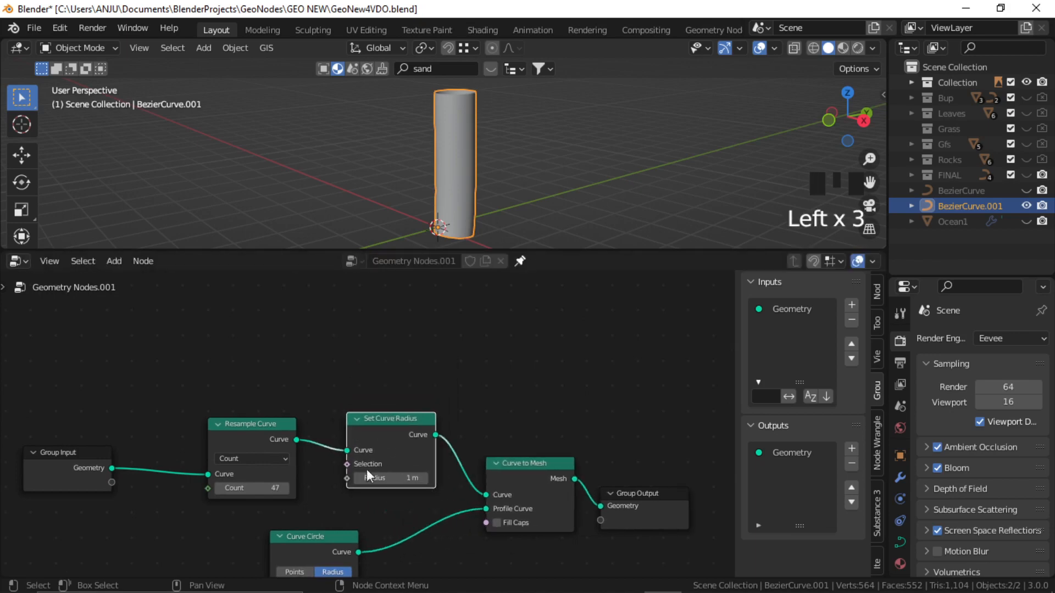
- Move the Resample Curve and Group Input nodes up to free space beneath them
{"action": "left_click_drag", "start_coordinate": [258, 424], "coordinate": [259, 373]}
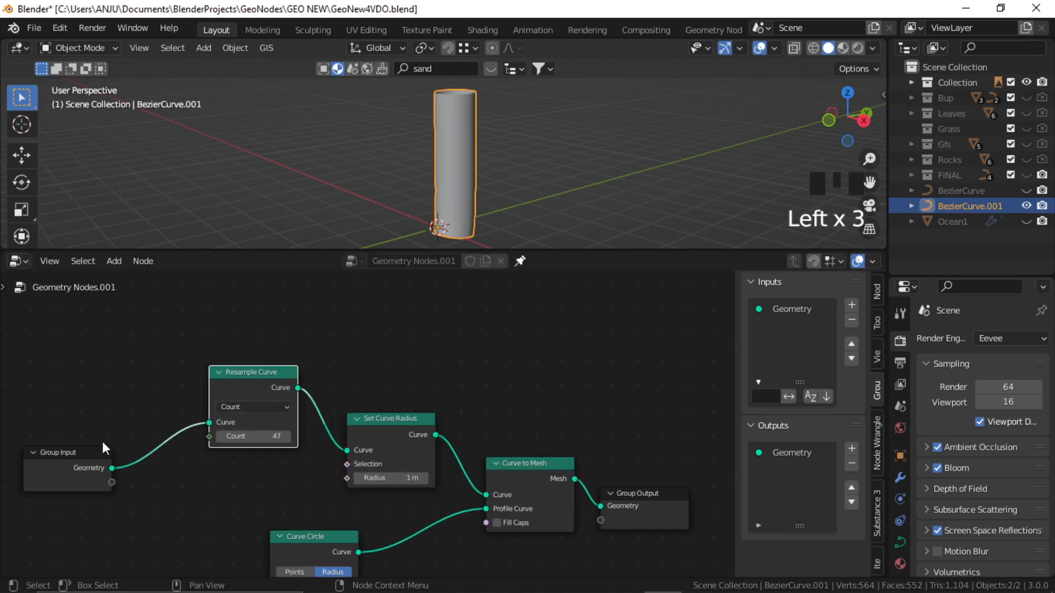
{"action": "left_click_drag", "start_coordinate": [90, 455], "coordinate": [80, 379]}
{"action": "left_click", "coordinate": [269, 473]}
{"action": "middle_click_drag", "start_coordinate": [368, 494], "coordinate": [435, 452]}
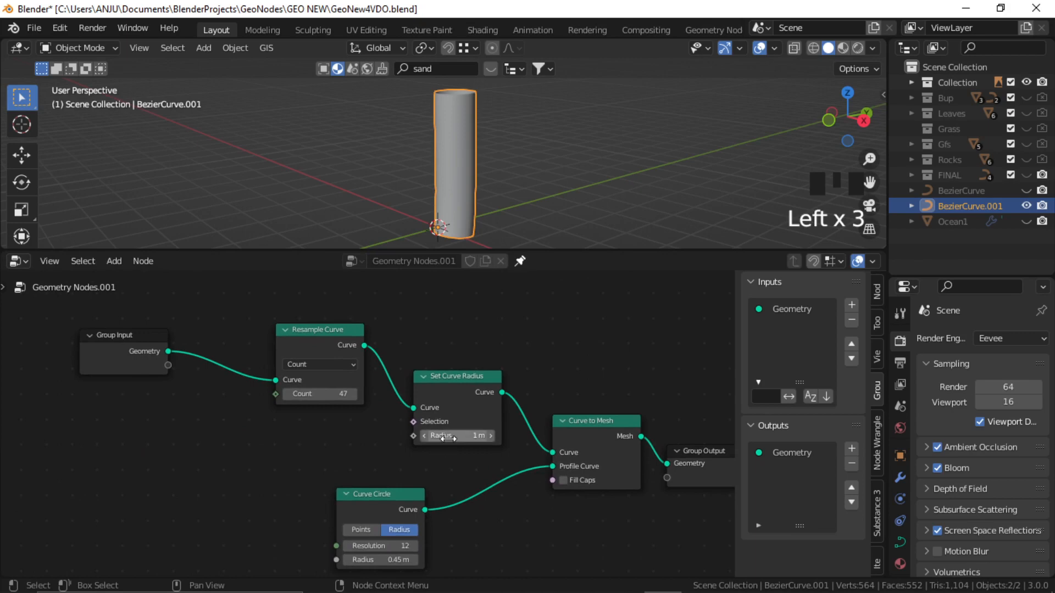
- Add a Curve Parameter node below Group Input
{"action": "key", "text": "shift+a"}
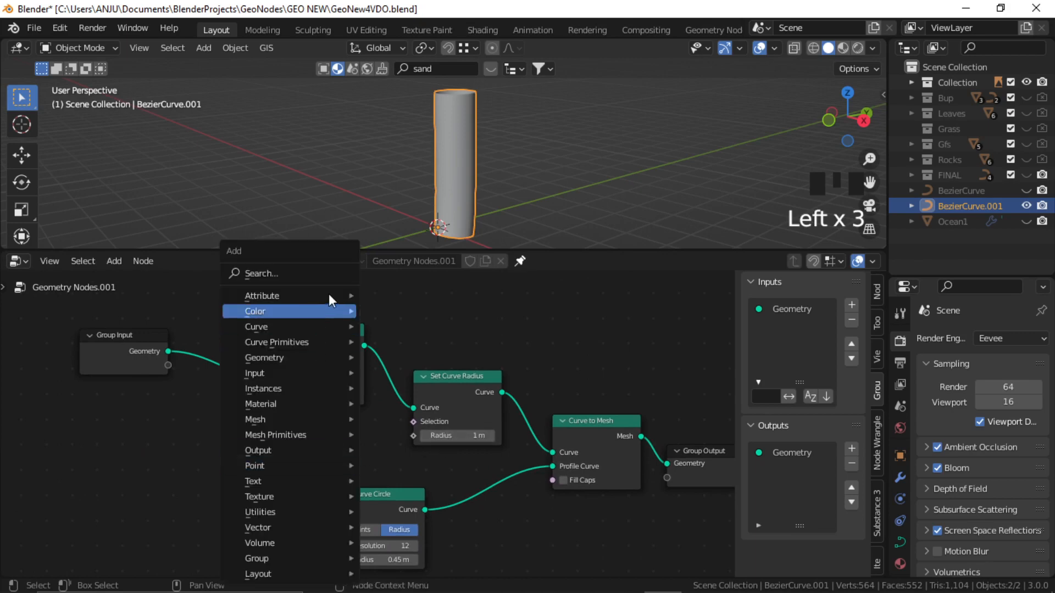
{"action": "left_click", "coordinate": [320, 273]}
{"action": "type", "text": "para"}
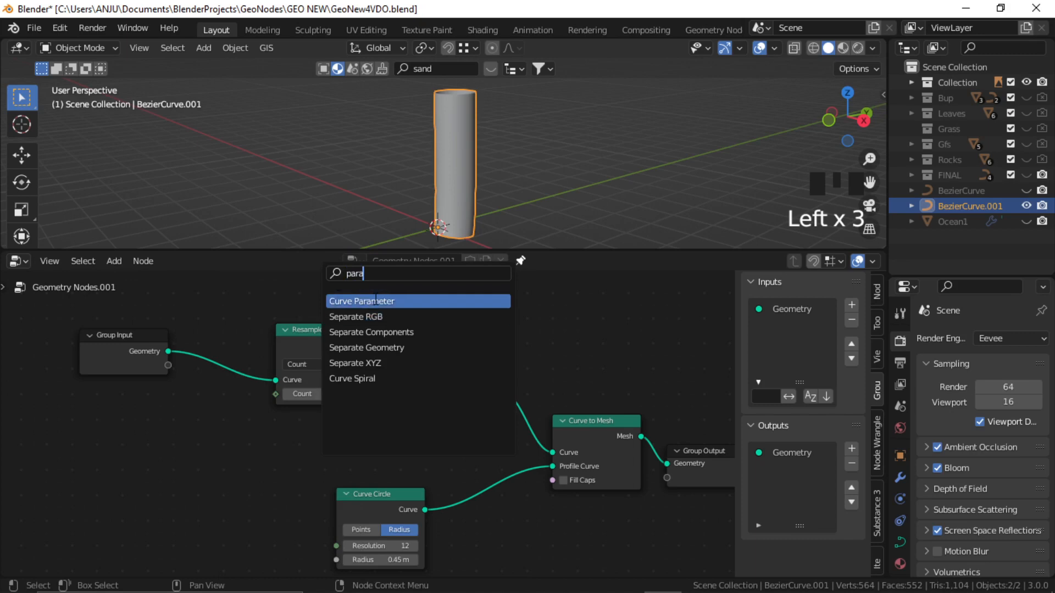
{"action": "left_click", "coordinate": [375, 301]}
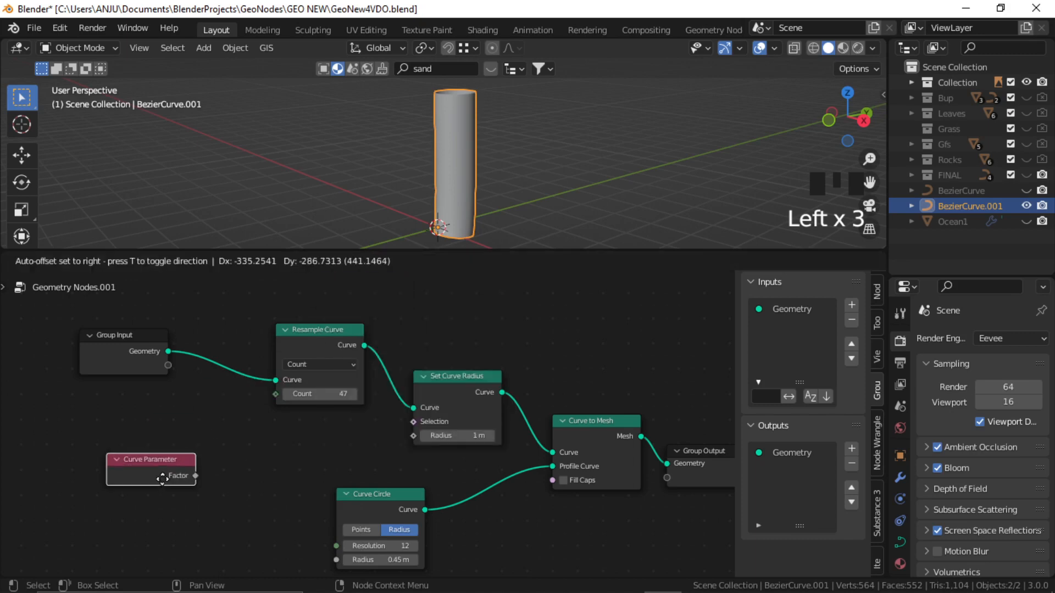
{"action": "left_click", "coordinate": [164, 486]}
- Add a ColorRamp node beside the Curve Parameter node
{"action": "key", "text": "shift+a"}
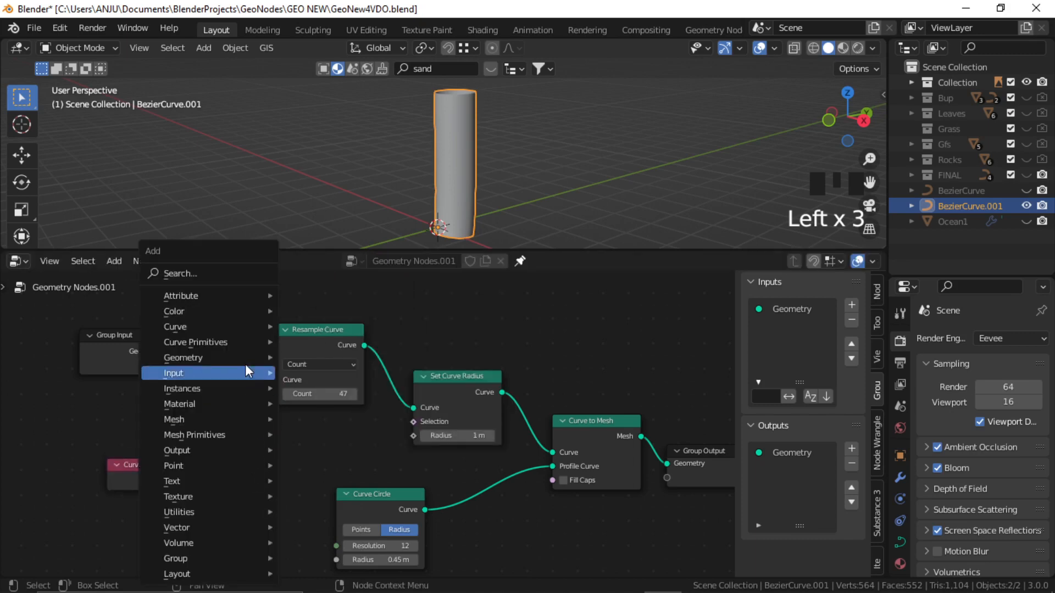
{"action": "left_click", "coordinate": [227, 273]}
{"action": "type", "text": "col"}
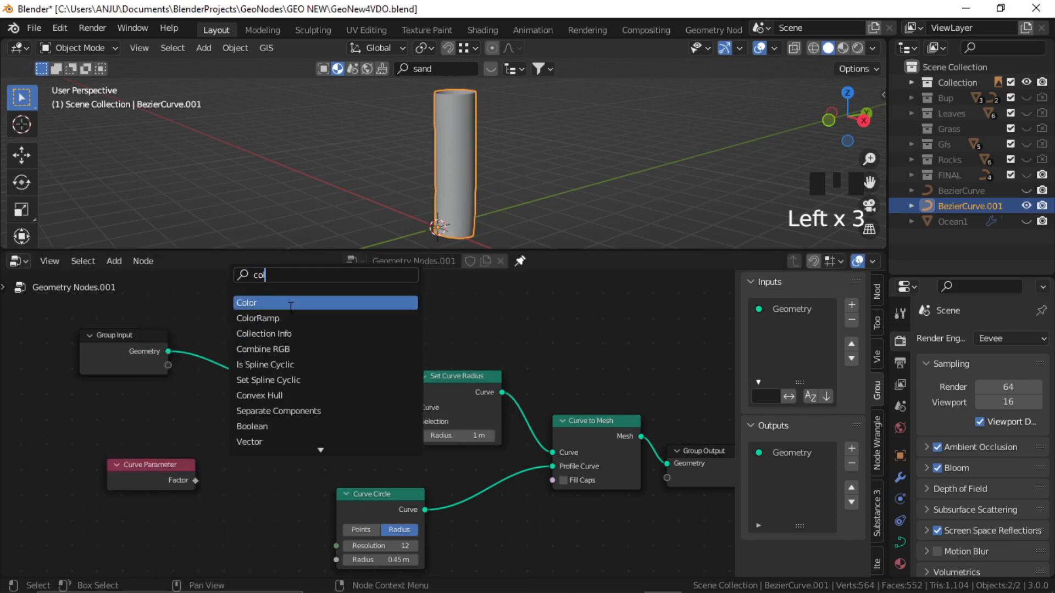
{"action": "left_click", "coordinate": [290, 318]}
{"action": "left_click", "coordinate": [233, 414]}
- Feed the Curve Parameter's Factor into the ColorRamp and connect its Color output to Set Curve Radius's Radius
{"action": "left_click_drag", "start_coordinate": [181, 480], "coordinate": [156, 521]}
{"action": "middle_click_drag", "start_coordinate": [253, 468], "coordinate": [215, 498]}
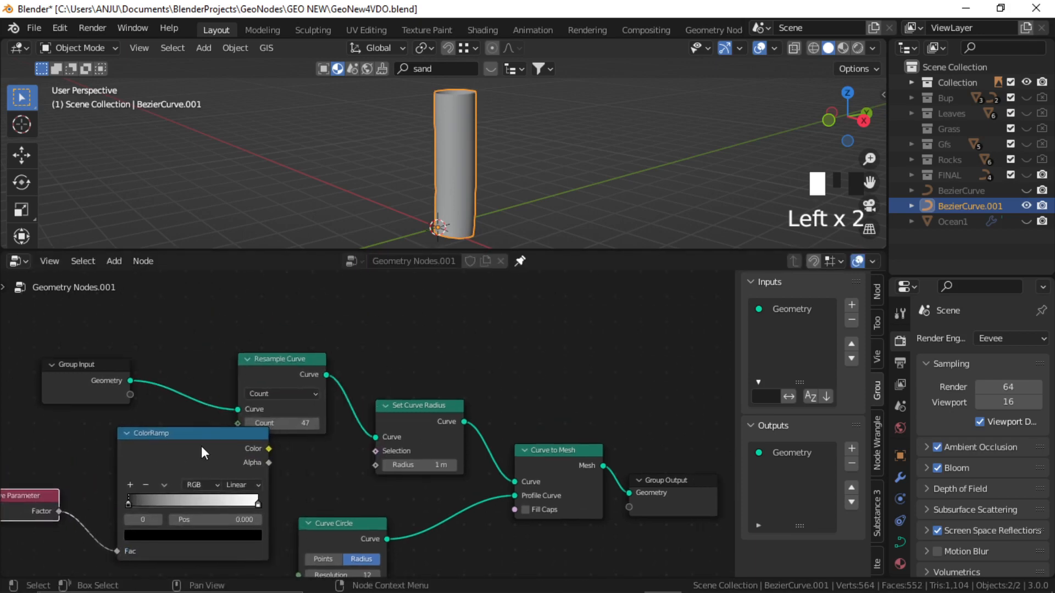
{"action": "left_click_drag", "start_coordinate": [201, 446], "coordinate": [187, 468]}
{"action": "left_click_drag", "start_coordinate": [255, 472], "coordinate": [375, 465]}
{"action": "middle_click_drag", "start_coordinate": [175, 518], "coordinate": [288, 438]}
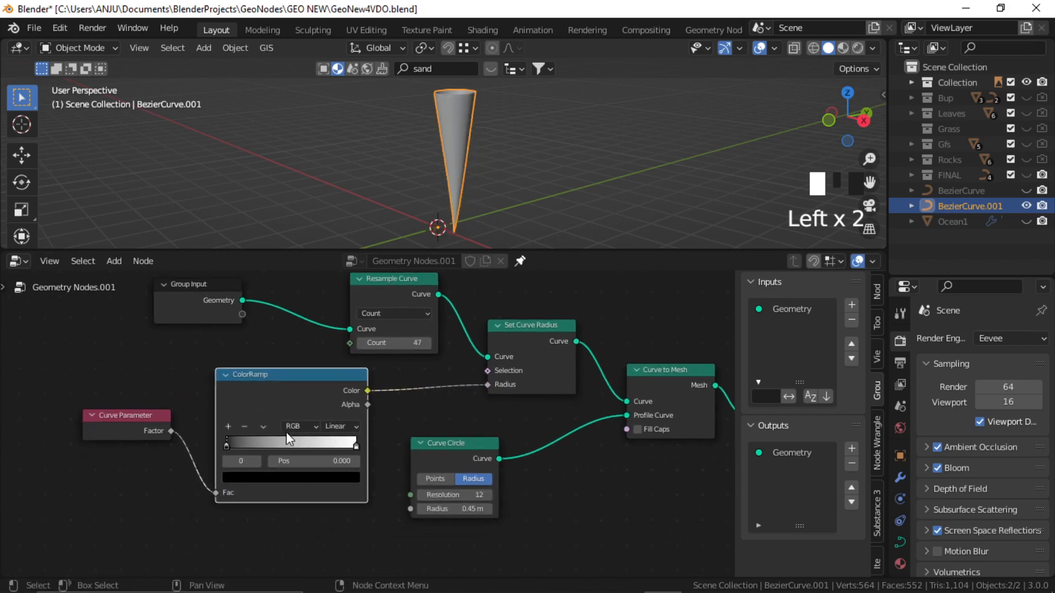
- Flip the ColorRamp and brighten its black end stop to light grey so the trunk tapers gently
{"action": "left_click", "coordinate": [262, 425]}
{"action": "left_click", "coordinate": [323, 441]}
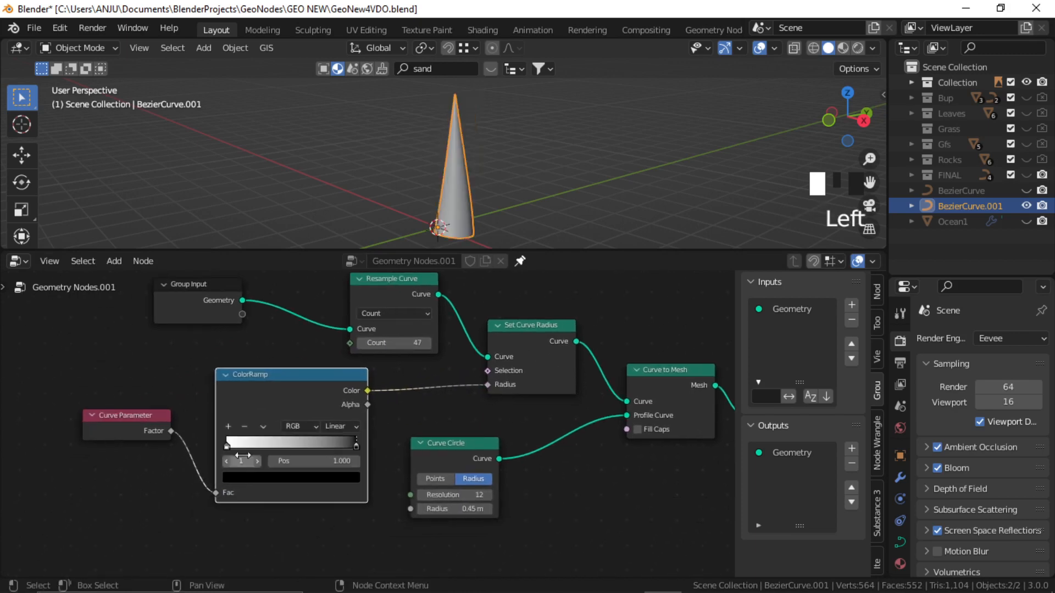
{"action": "left_click", "coordinate": [322, 478]}
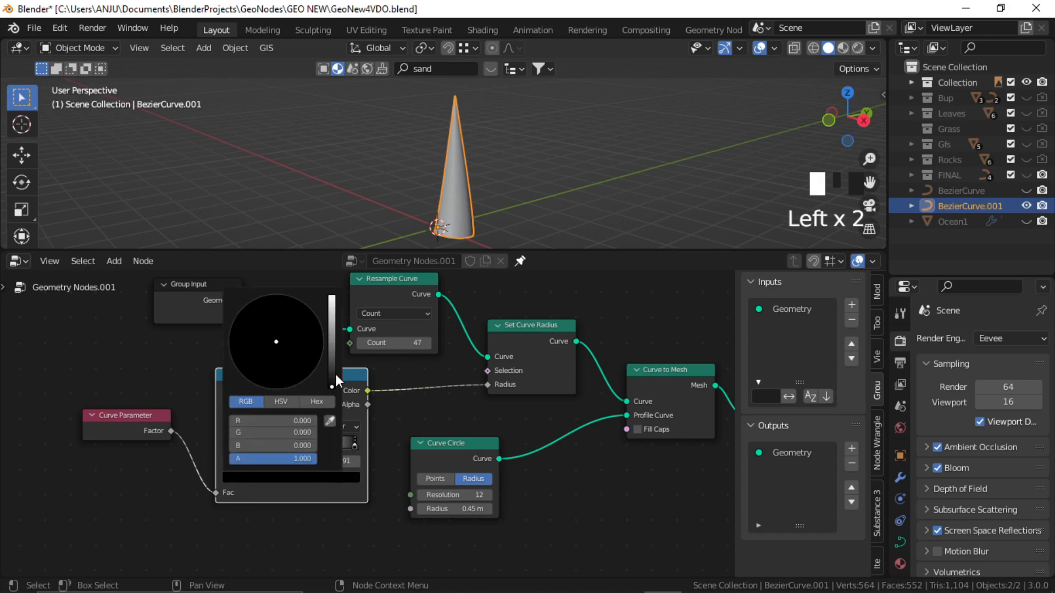
{"action": "left_click_drag", "start_coordinate": [332, 374], "coordinate": [332, 315]}
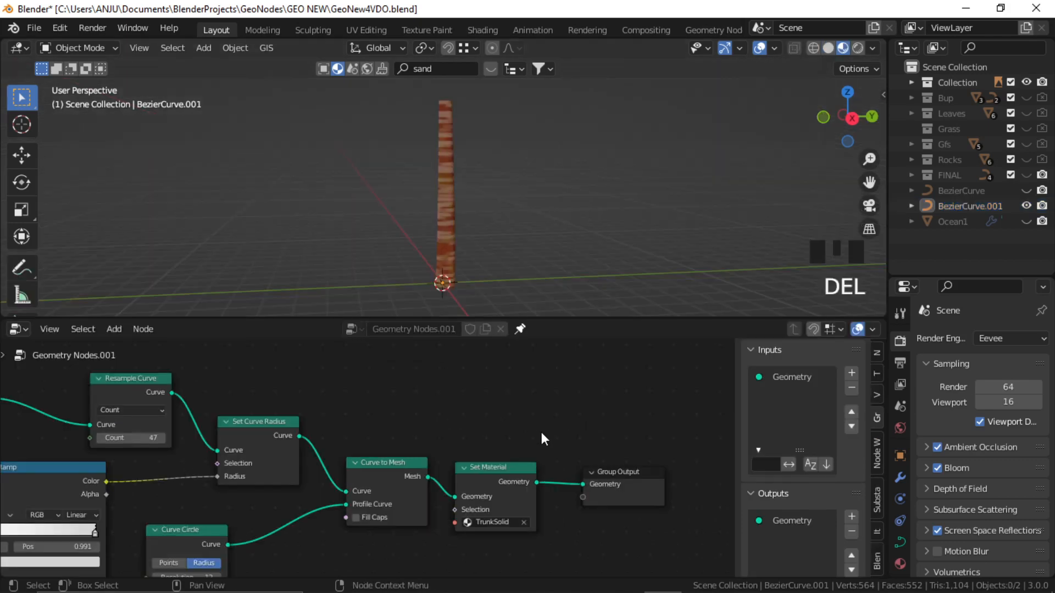
- Examine the TrunkSolid material's node network in the Shading workspace, from its texture mapping through to the Principled BSDF
{"action": "scroll", "coordinate": [529, 435], "scroll_direction": "up", "scroll_amount": 2}
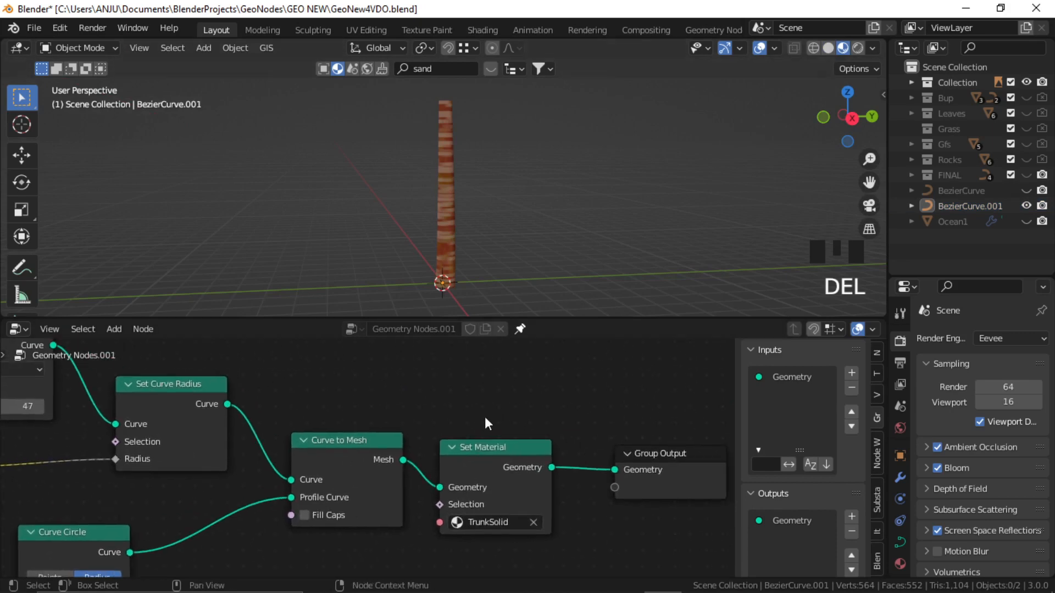
{"action": "left_click", "coordinate": [482, 30]}
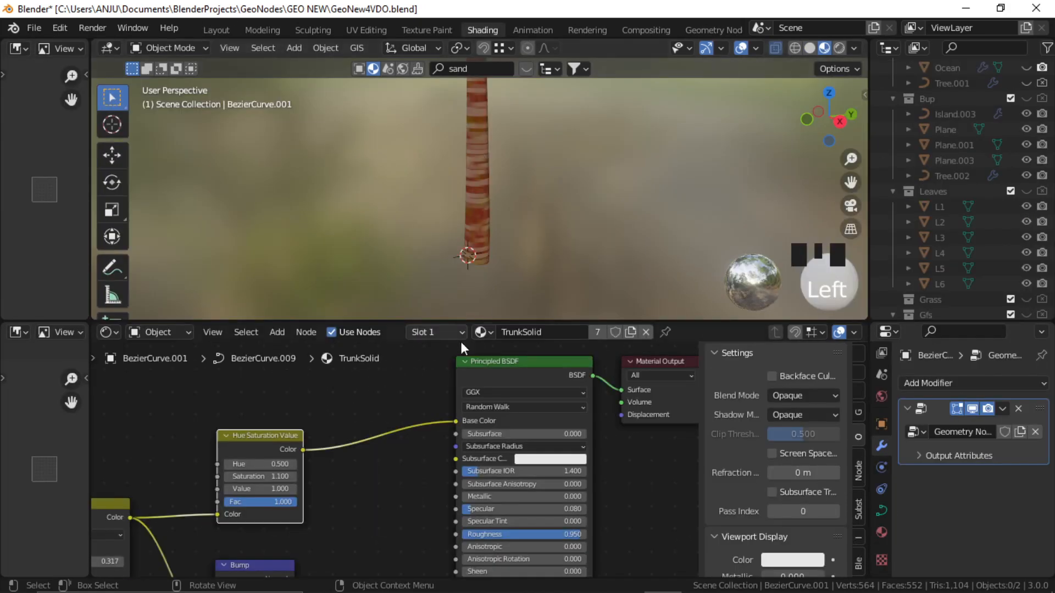
{"action": "scroll", "coordinate": [280, 514], "scroll_direction": "up", "scroll_amount": 1}
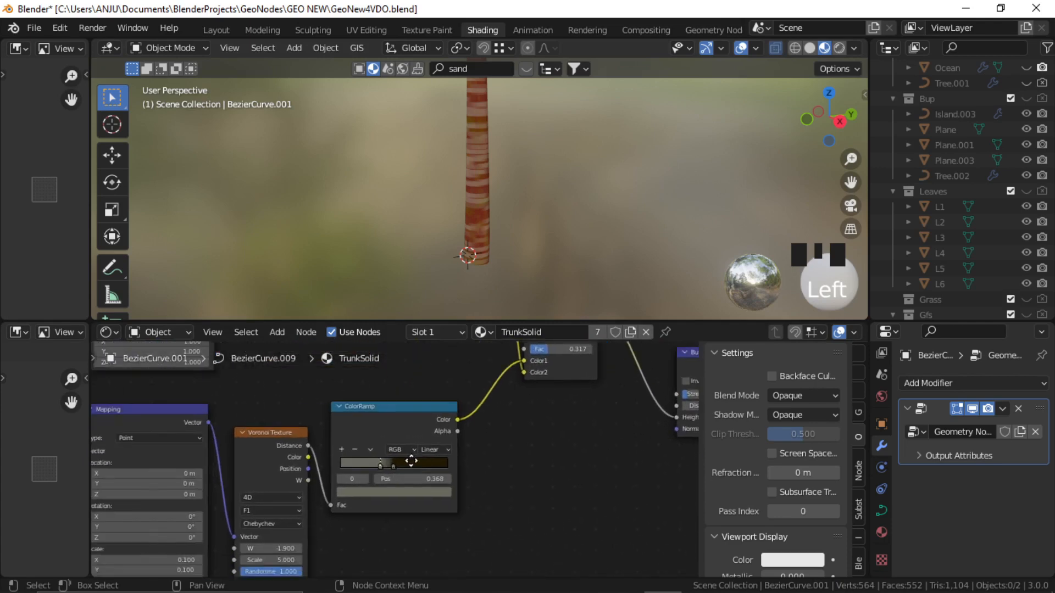
{"action": "middle_click_drag", "start_coordinate": [302, 468], "coordinate": [482, 465]}
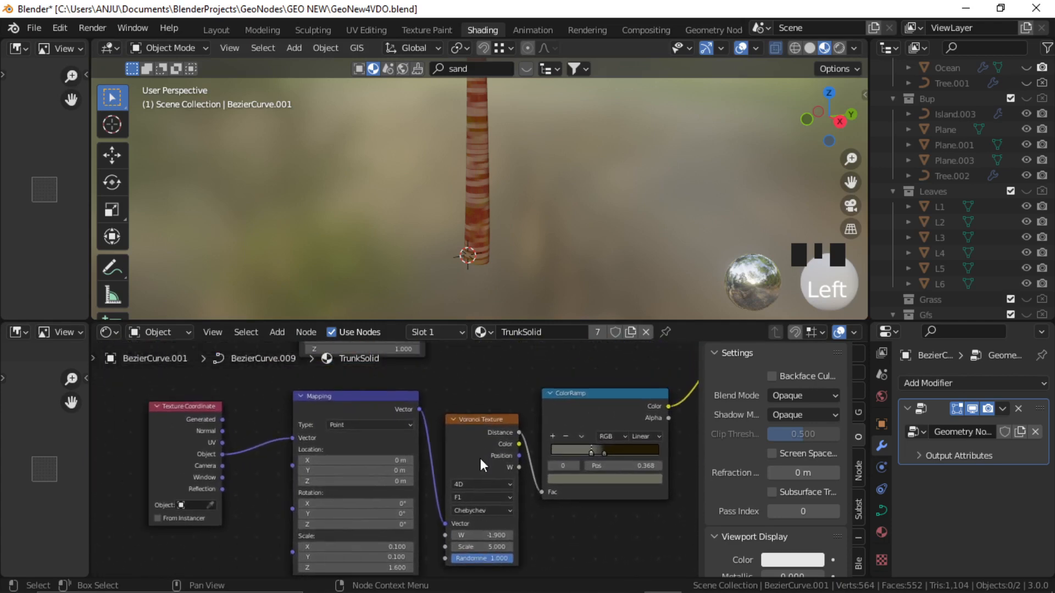
{"action": "middle_click_drag", "start_coordinate": [386, 450], "coordinate": [246, 424]}
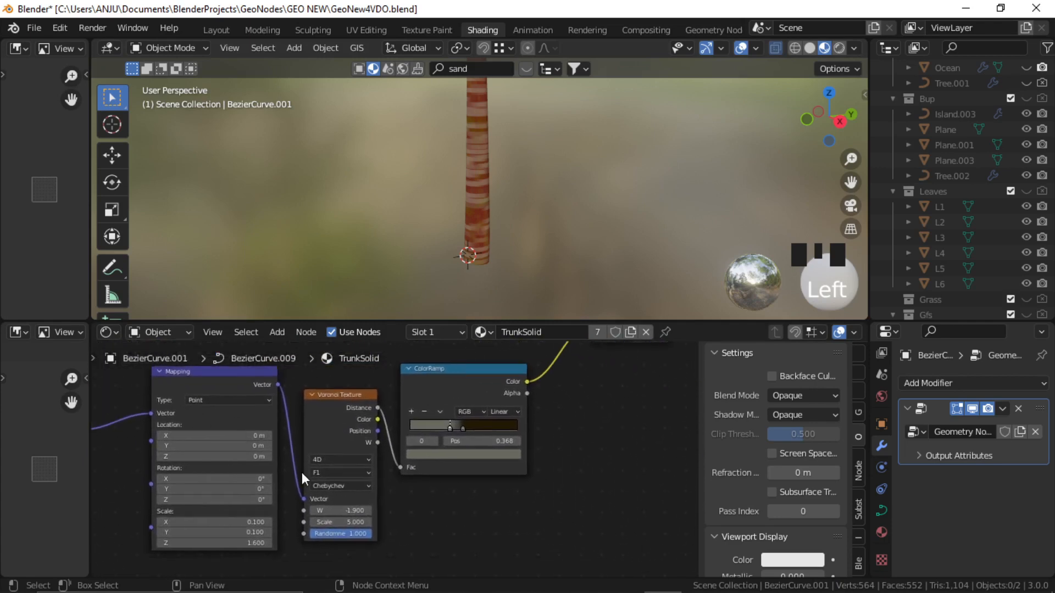
{"action": "scroll", "coordinate": [407, 501], "scroll_direction": "up", "scroll_amount": 3}
{"action": "middle_click_drag", "start_coordinate": [407, 502], "coordinate": [531, 474]}
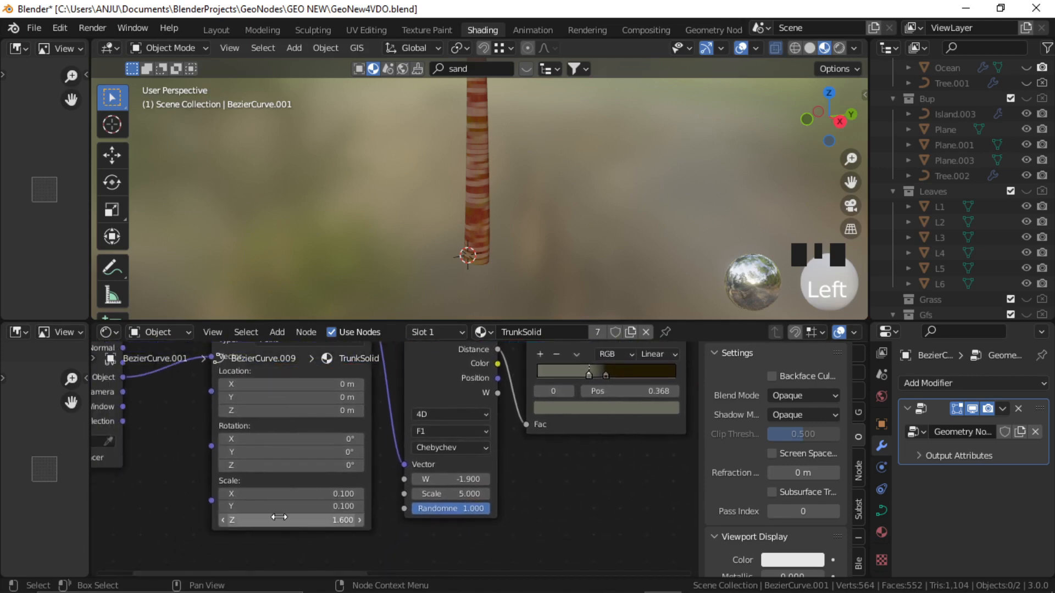
{"action": "middle_click_drag", "start_coordinate": [524, 426], "coordinate": [289, 520]}
{"action": "scroll", "coordinate": [375, 474], "scroll_direction": "down", "scroll_amount": 4}
{"action": "middle_click_drag", "start_coordinate": [411, 429], "coordinate": [320, 473]}
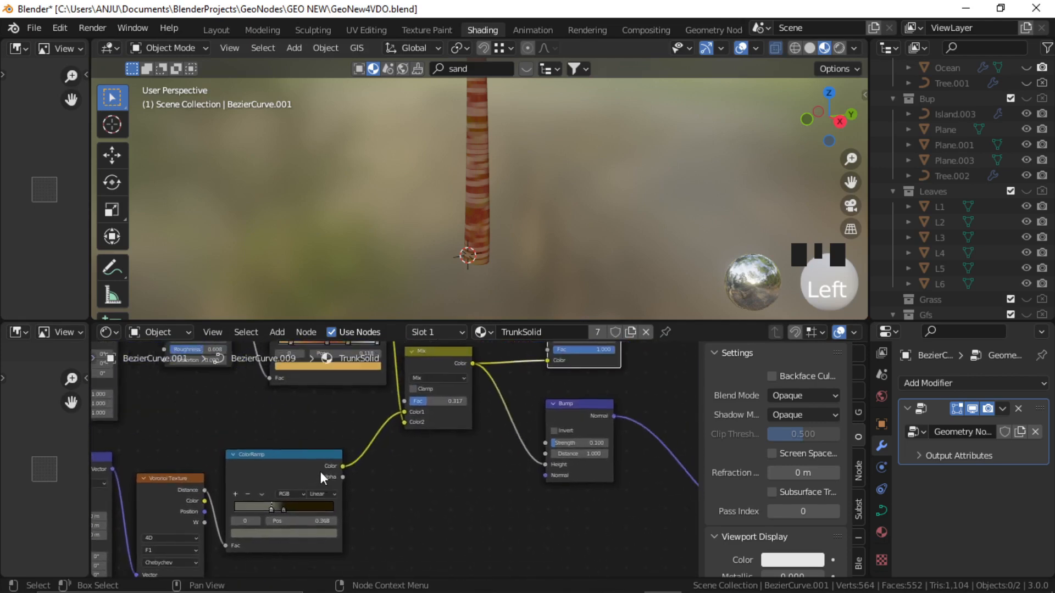
{"action": "middle_click_drag", "start_coordinate": [459, 391], "coordinate": [263, 516]}
{"action": "middle_click_drag", "start_coordinate": [450, 477], "coordinate": [429, 457]}
{"action": "scroll", "coordinate": [388, 451], "scroll_direction": "down", "scroll_amount": 3}
{"action": "scroll", "coordinate": [336, 451], "scroll_direction": "up", "scroll_amount": 4}
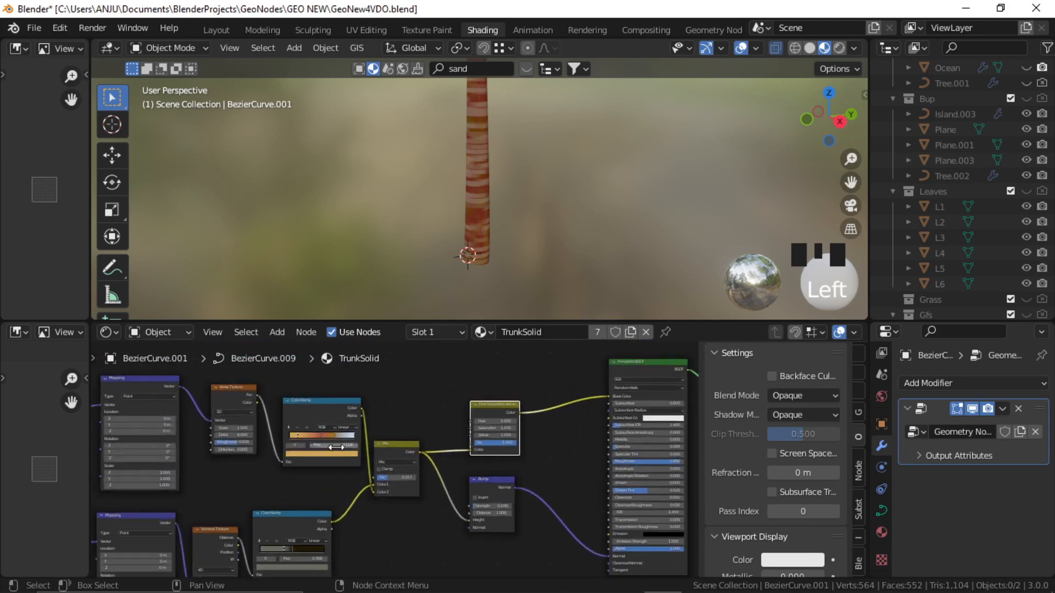
{"action": "middle_click_drag", "start_coordinate": [550, 489], "coordinate": [308, 489]}
{"action": "middle_click_drag", "start_coordinate": [308, 489], "coordinate": [247, 489]}
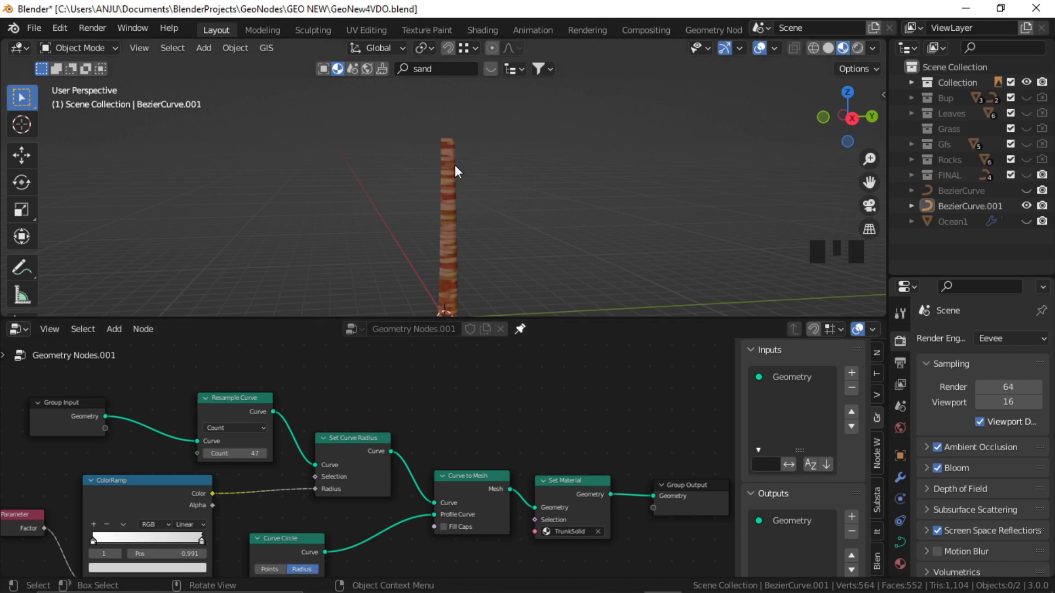
- Add an Ico Sphere node above the trunk's geometry node chain
{"action": "middle_click_drag", "start_coordinate": [477, 367], "coordinate": [479, 383]}
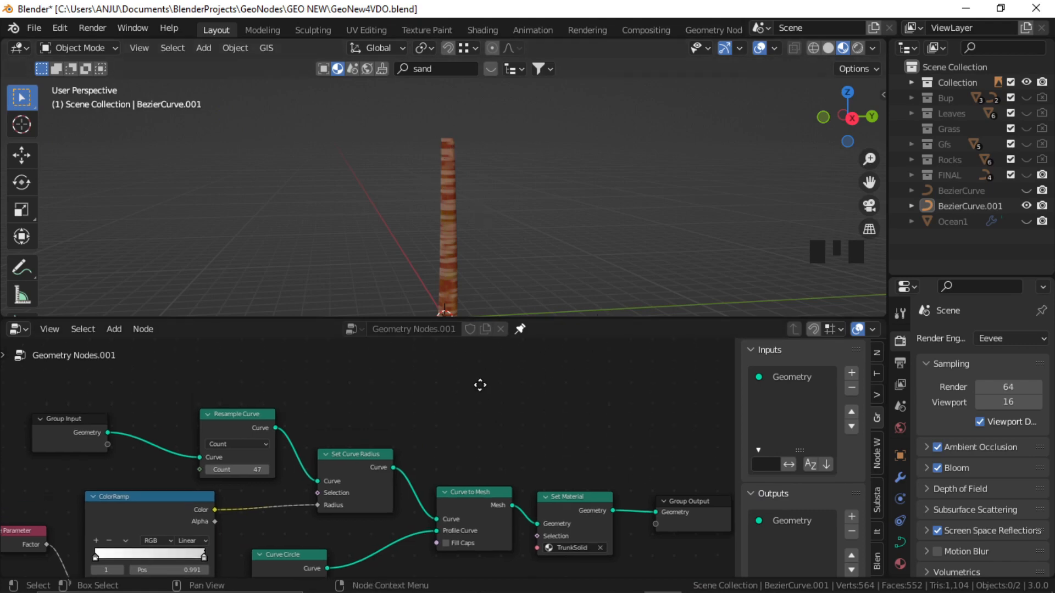
{"action": "key", "text": "shift+a"}
{"action": "left_click", "coordinate": [456, 274]}
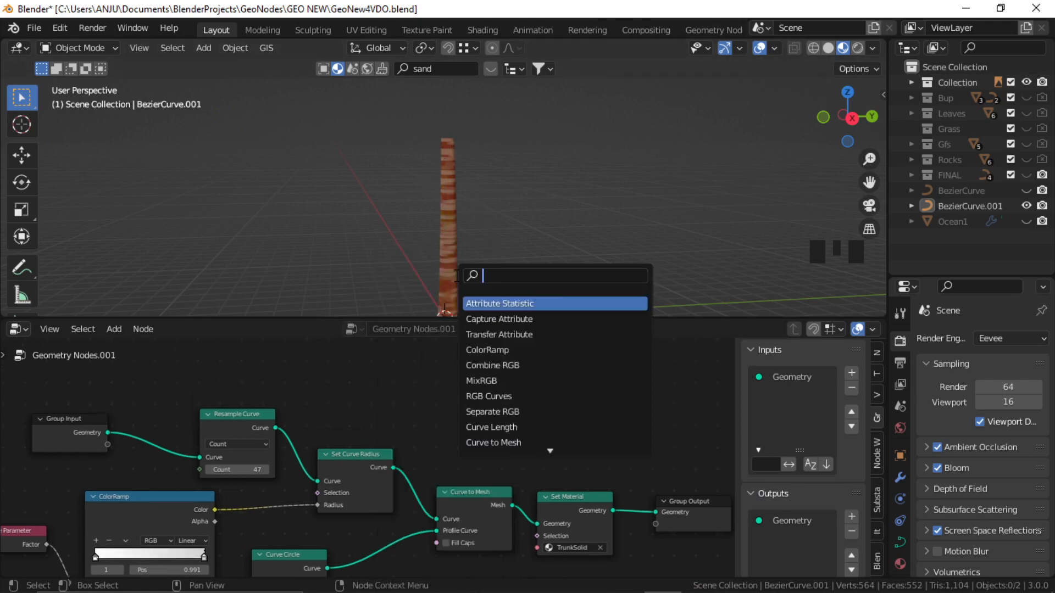
{"action": "type", "text": "sphe"}
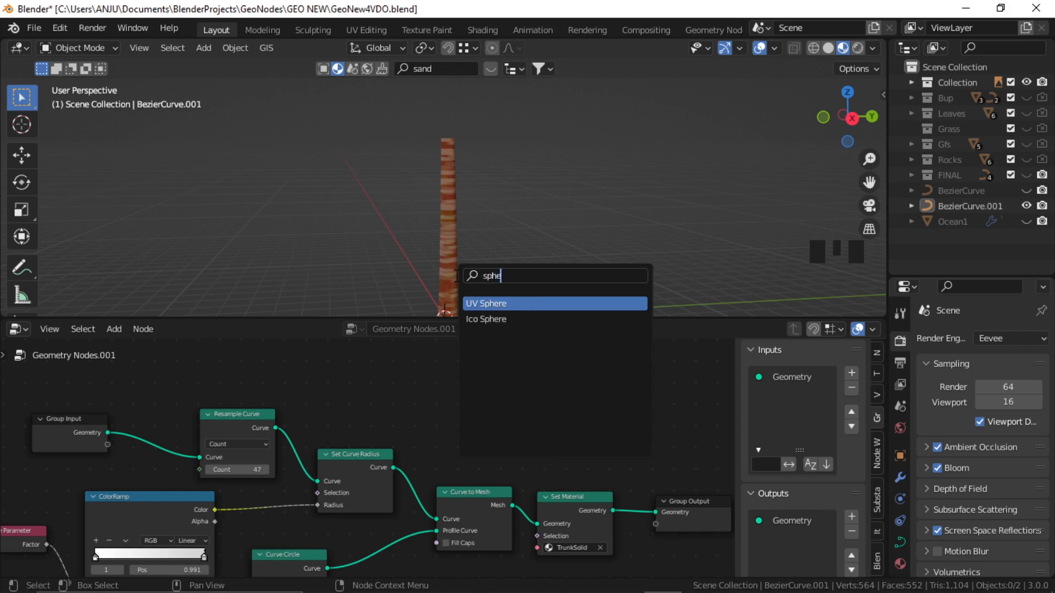
{"action": "left_click", "coordinate": [508, 319]}
{"action": "left_click", "coordinate": [414, 405]}
{"action": "scroll", "coordinate": [489, 425], "scroll_direction": "up", "scroll_amount": 2}
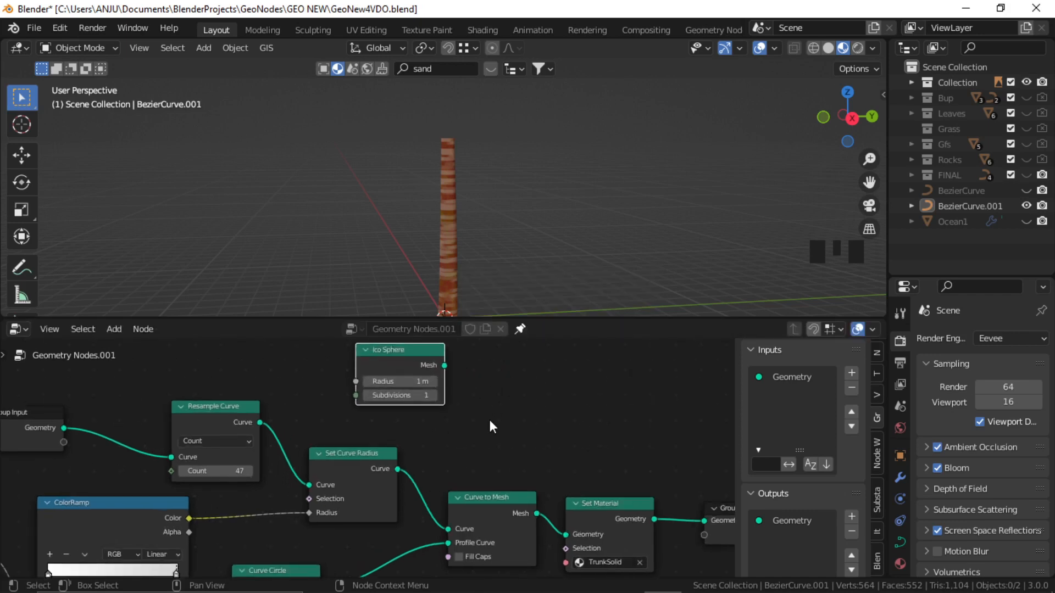
- Add an Instance on Points node to the right of the Ico Sphere node
{"action": "scroll", "coordinate": [426, 461], "scroll_direction": "down", "scroll_amount": 3}
{"action": "key", "text": "shift+a"}
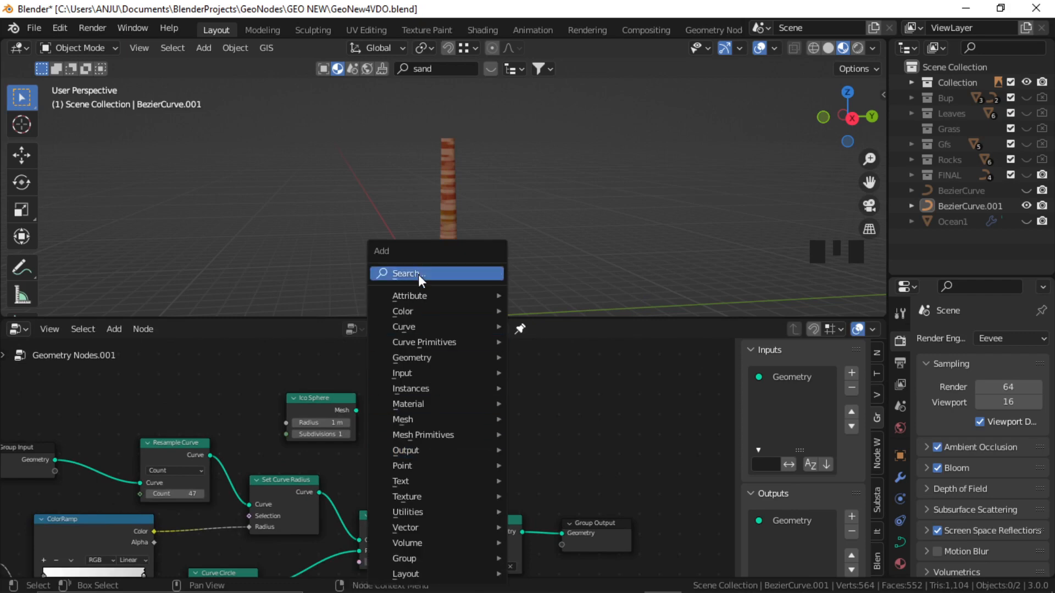
{"action": "left_click", "coordinate": [420, 280]}
{"action": "type", "text": "inst"}
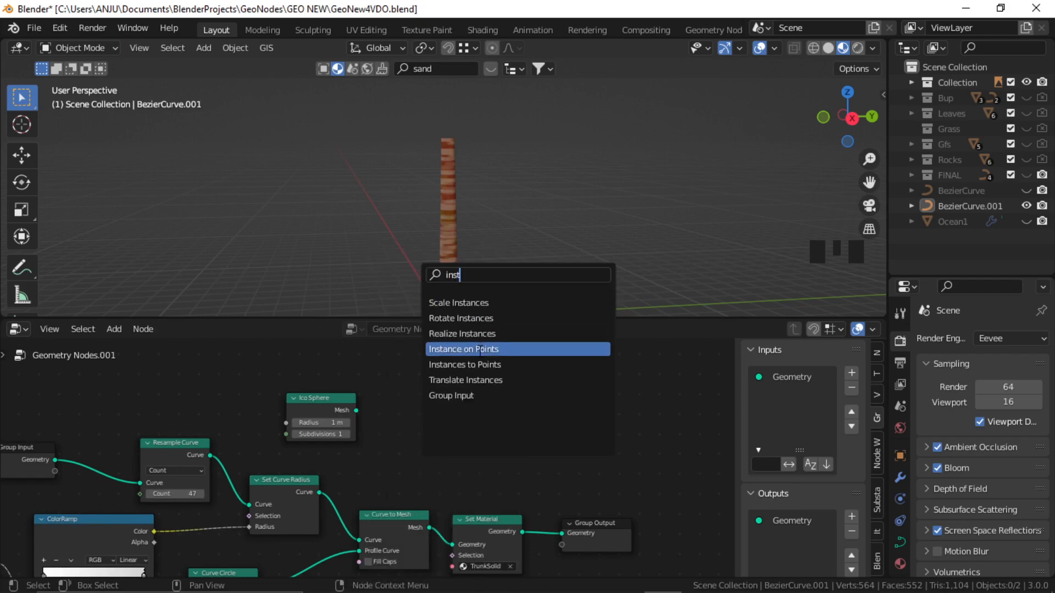
{"action": "left_click", "coordinate": [463, 349]}
{"action": "scroll", "coordinate": [286, 453], "scroll_direction": "down", "scroll_amount": 1}
{"action": "middle_click_drag", "start_coordinate": [280, 453], "coordinate": [309, 452]}
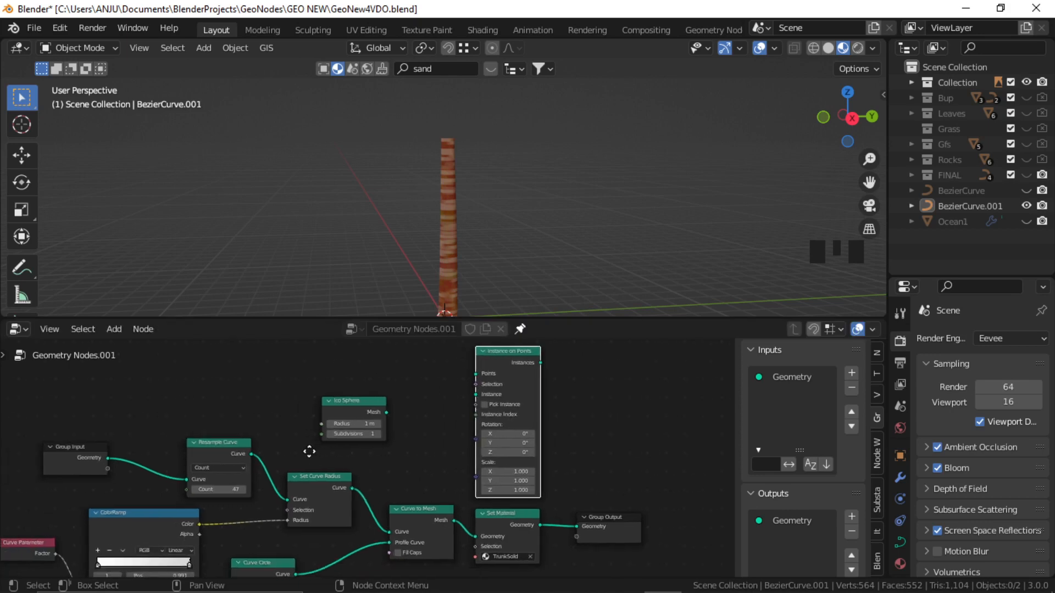
- Connect Resample Curve to the Points input and Ico Sphere to the Instance input of Instance on Points
{"action": "left_click_drag", "start_coordinate": [252, 453], "coordinate": [476, 374]}
{"action": "left_click_drag", "start_coordinate": [357, 412], "coordinate": [507, 380]}
{"action": "scroll", "coordinate": [431, 441], "scroll_direction": "up", "scroll_amount": 1}
{"action": "scroll", "coordinate": [563, 457], "scroll_direction": "down", "scroll_amount": 4}
{"action": "middle_click_drag", "start_coordinate": [565, 460], "coordinate": [407, 445]}
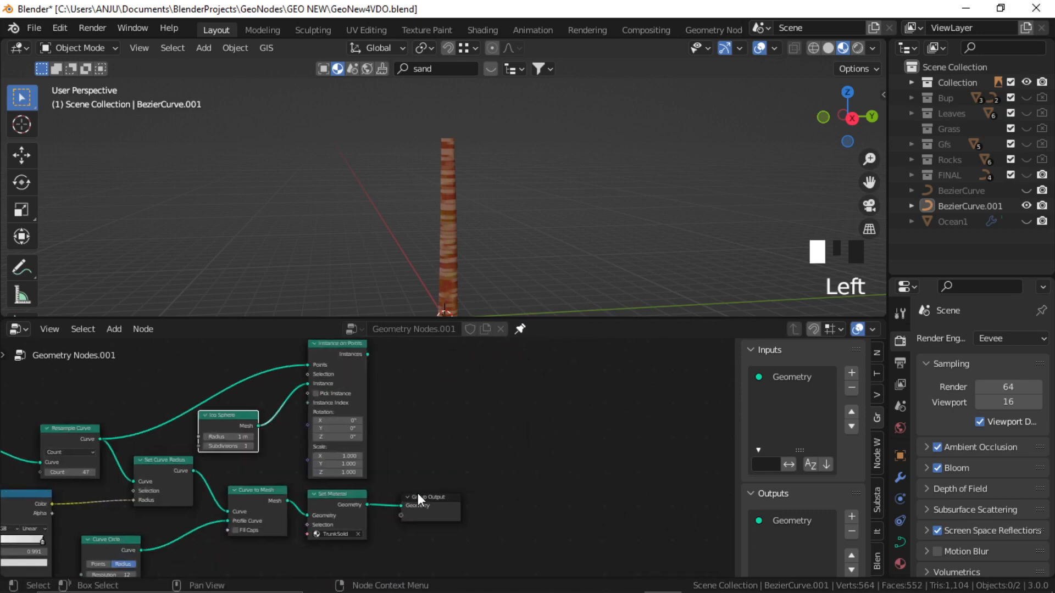
- Insert Join Geometry between Set Material and Group Output, and link the Instance on Points output into it
{"action": "left_click_drag", "start_coordinate": [417, 494], "coordinate": [519, 487]}
{"action": "left_click", "coordinate": [460, 432]}
{"action": "key", "text": "shift+a"}
{"action": "left_click", "coordinate": [415, 271]}
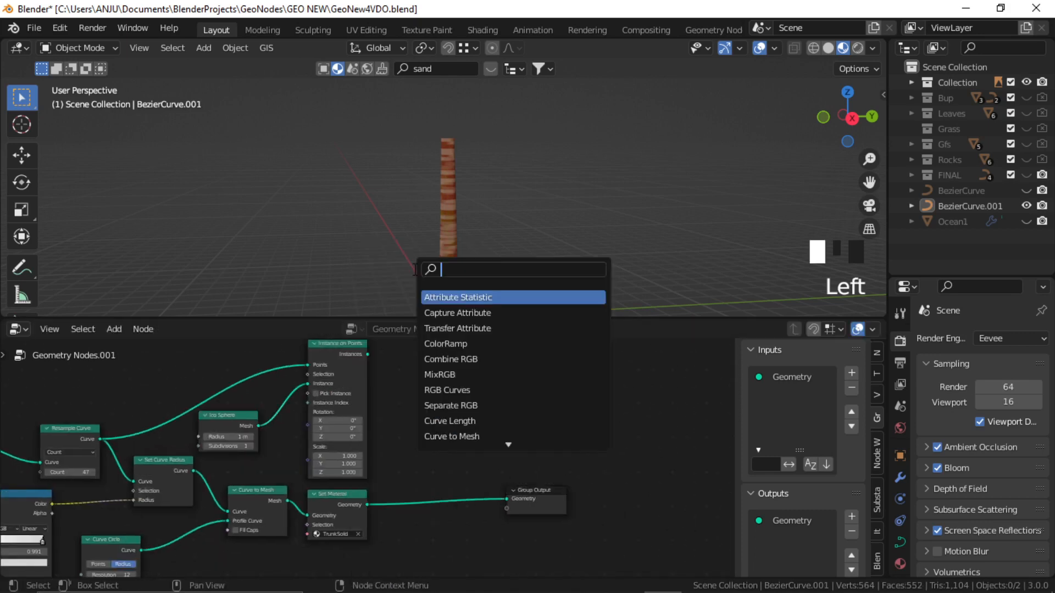
{"action": "type", "text": "join"}
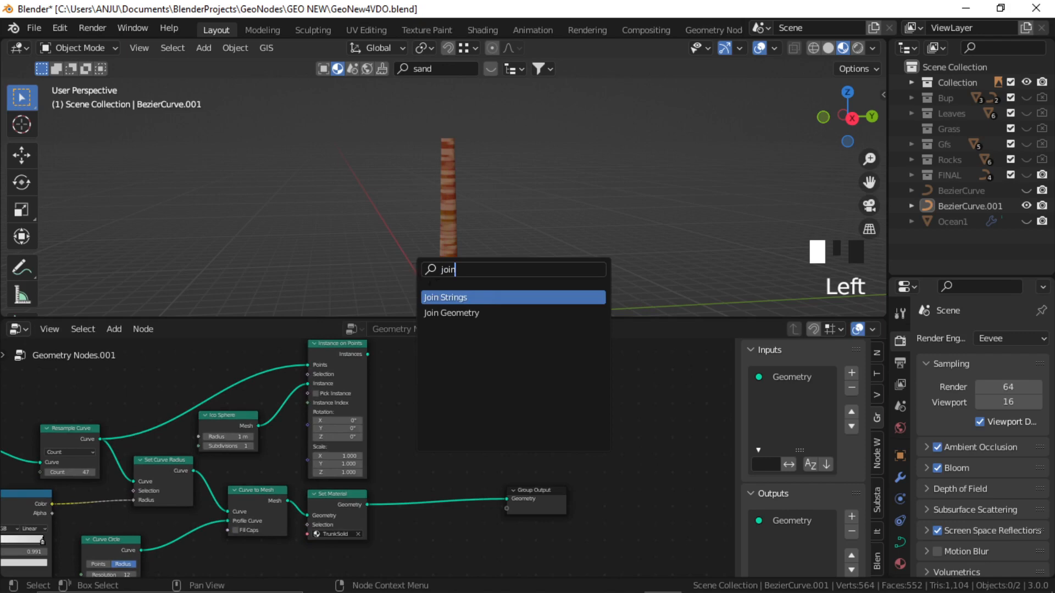
{"action": "key", "text": "Down"}
{"action": "key", "text": "Return"}
{"action": "left_click", "coordinate": [427, 457]}
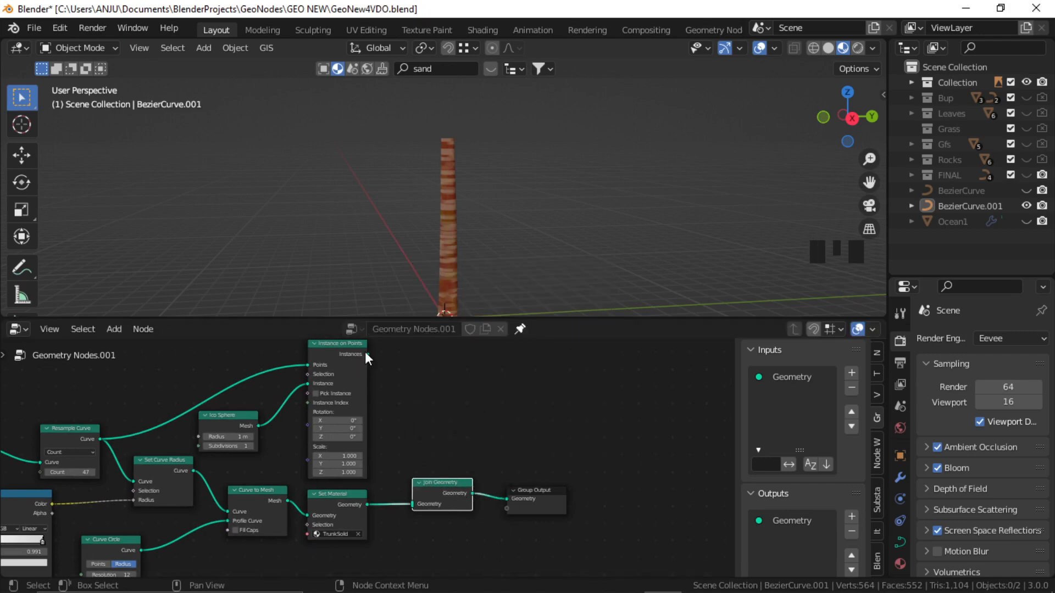
{"action": "left_click_drag", "start_coordinate": [367, 354], "coordinate": [414, 502]}
{"action": "scroll", "coordinate": [470, 213], "scroll_direction": "up", "scroll_amount": 3}
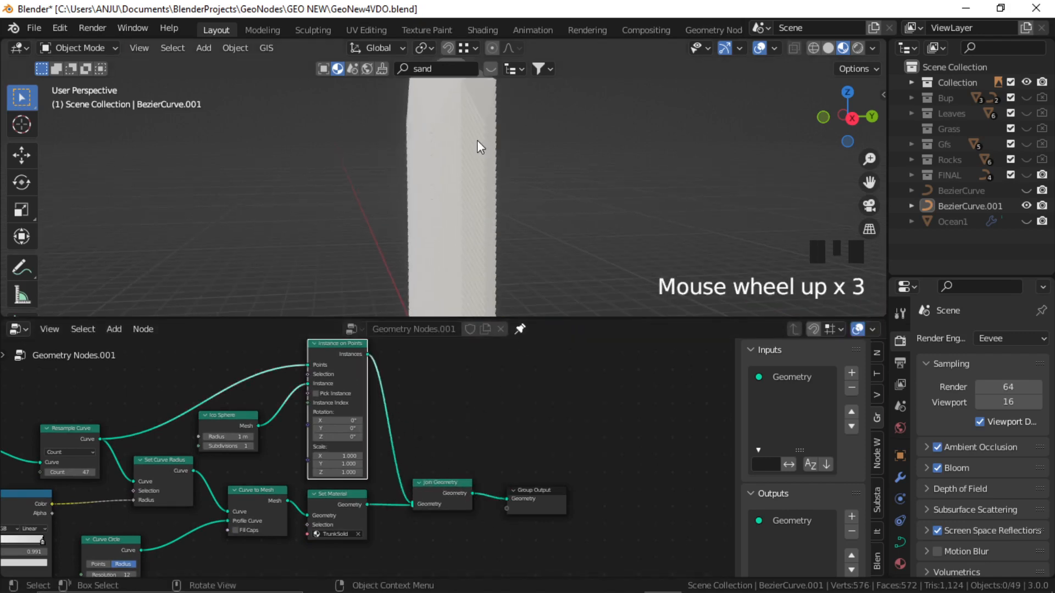
- Add an Endpoint Selection node to the left of Instance on Points
{"action": "scroll", "coordinate": [481, 493], "scroll_direction": "down", "scroll_amount": 2}
{"action": "middle_click_drag", "start_coordinate": [430, 444], "coordinate": [551, 483]}
{"action": "scroll", "coordinate": [494, 445], "scroll_direction": "up", "scroll_amount": 3}
{"action": "middle_click_drag", "start_coordinate": [460, 366], "coordinate": [424, 391]}
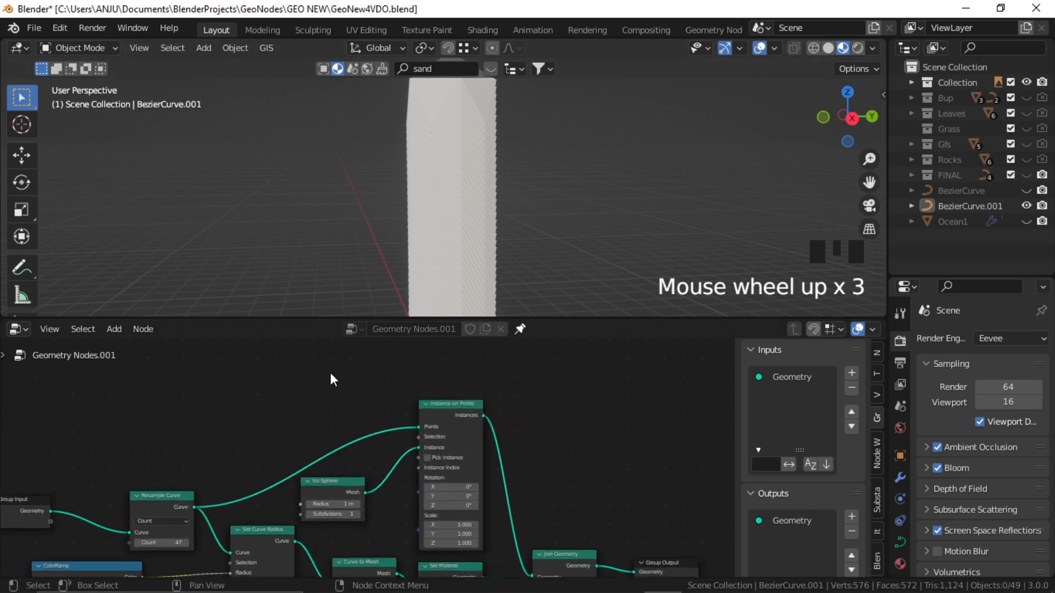
{"action": "key", "text": "shift+a"}
{"action": "left_click", "coordinate": [273, 273]}
{"action": "type", "text": "end"}
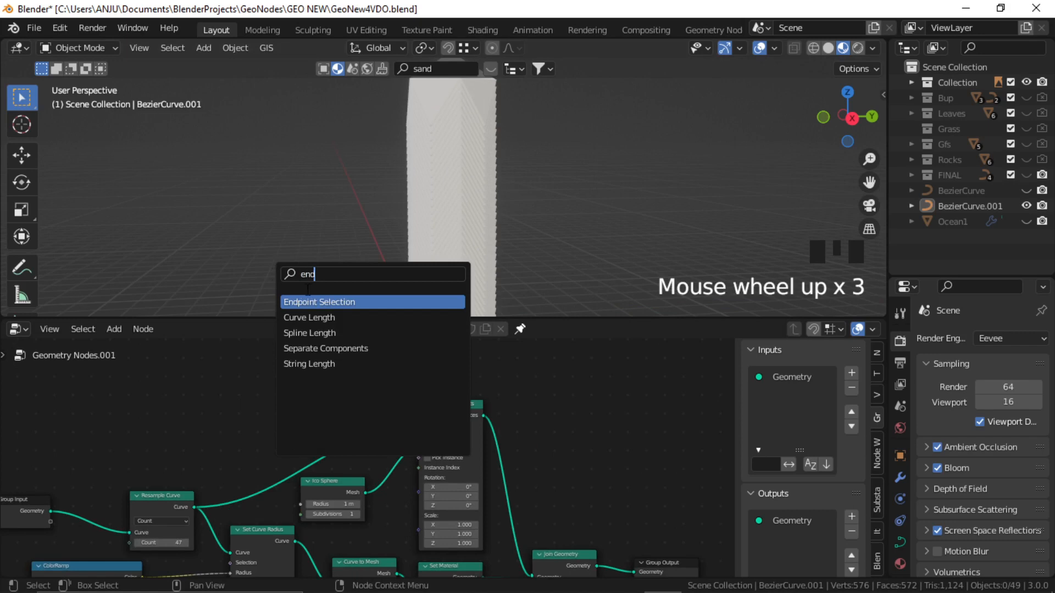
{"action": "key", "text": "Return"}
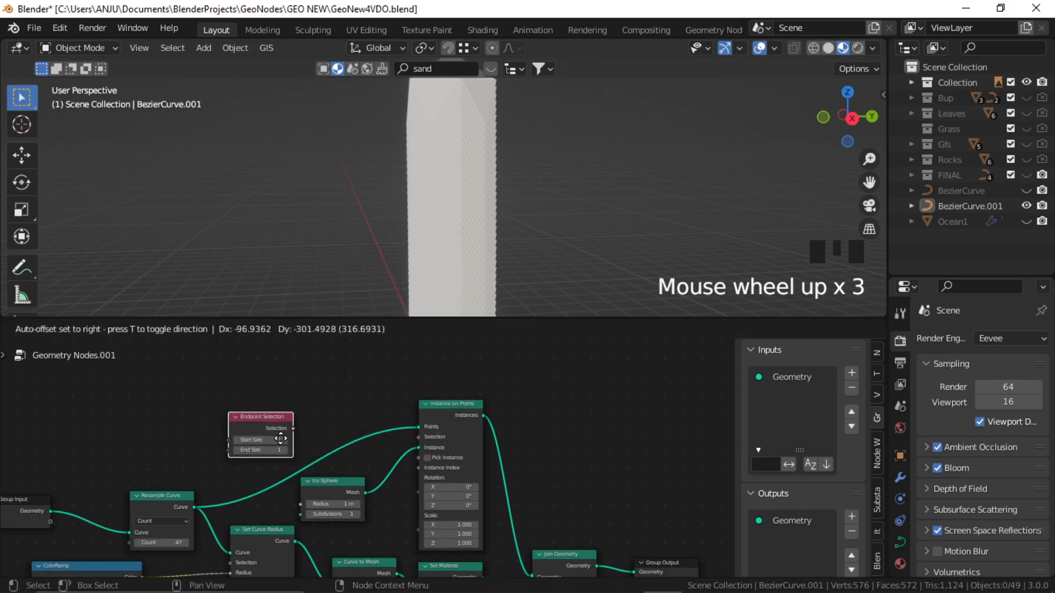
{"action": "left_click", "coordinate": [292, 435]}
- Link Endpoint Selection to the Selection input of Instance on Points and set its Start Size to 0
{"action": "scroll", "coordinate": [274, 421], "scroll_direction": "up", "scroll_amount": 2}
{"action": "left_click_drag", "start_coordinate": [275, 421], "coordinate": [432, 432]}
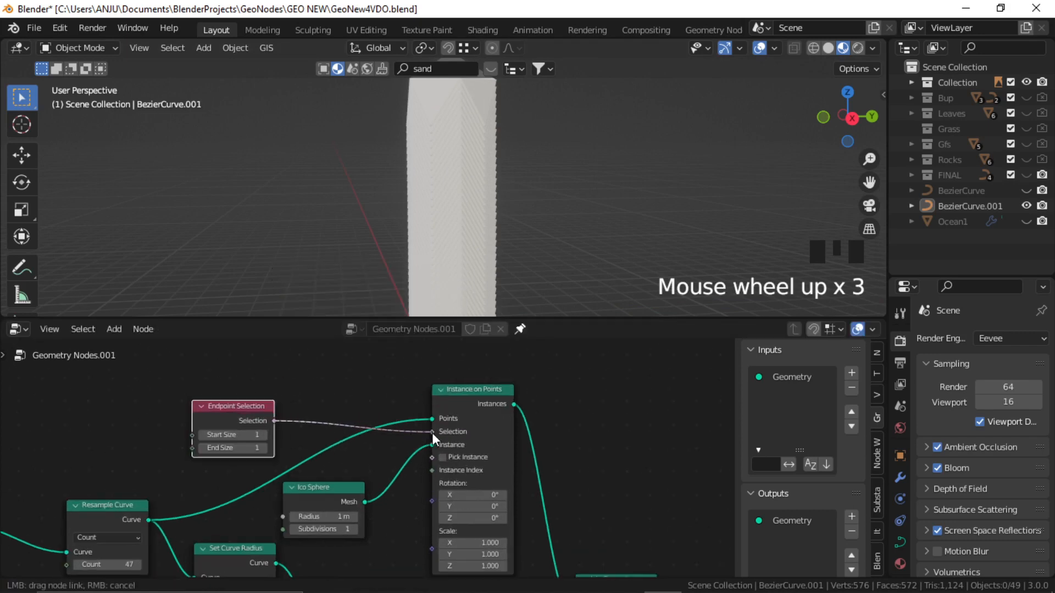
{"action": "scroll", "coordinate": [479, 240], "scroll_direction": "down", "scroll_amount": 3}
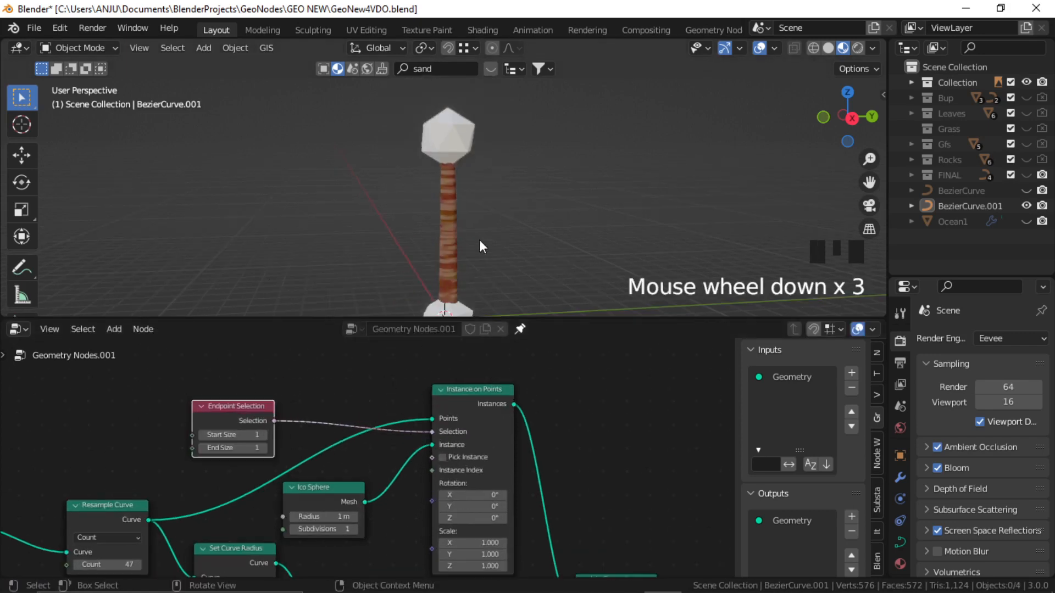
{"action": "left_click", "coordinate": [230, 434]}
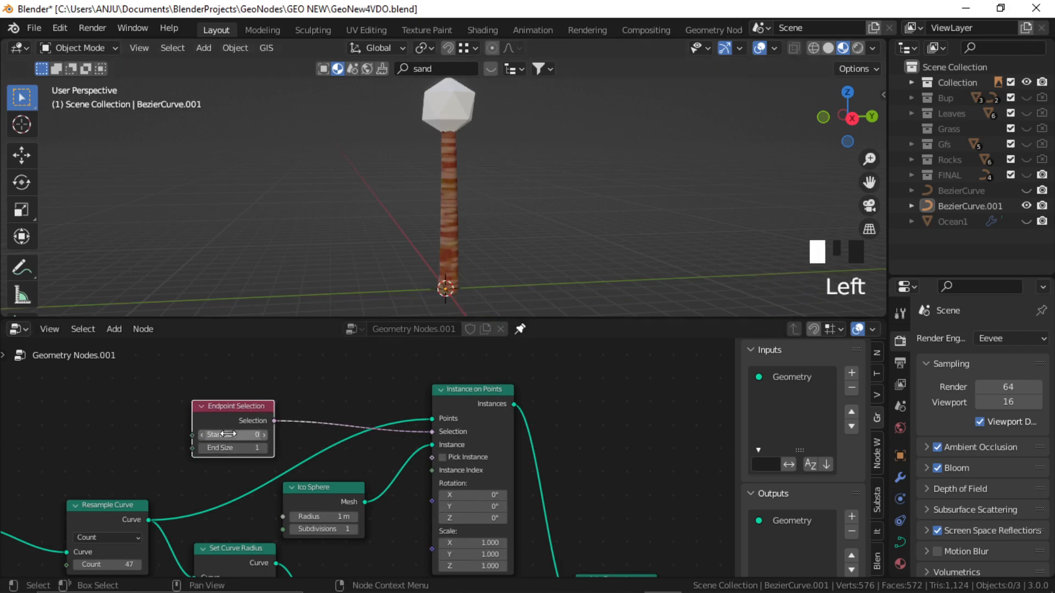
{"action": "scroll", "coordinate": [423, 505], "scroll_direction": "up", "scroll_amount": 3}
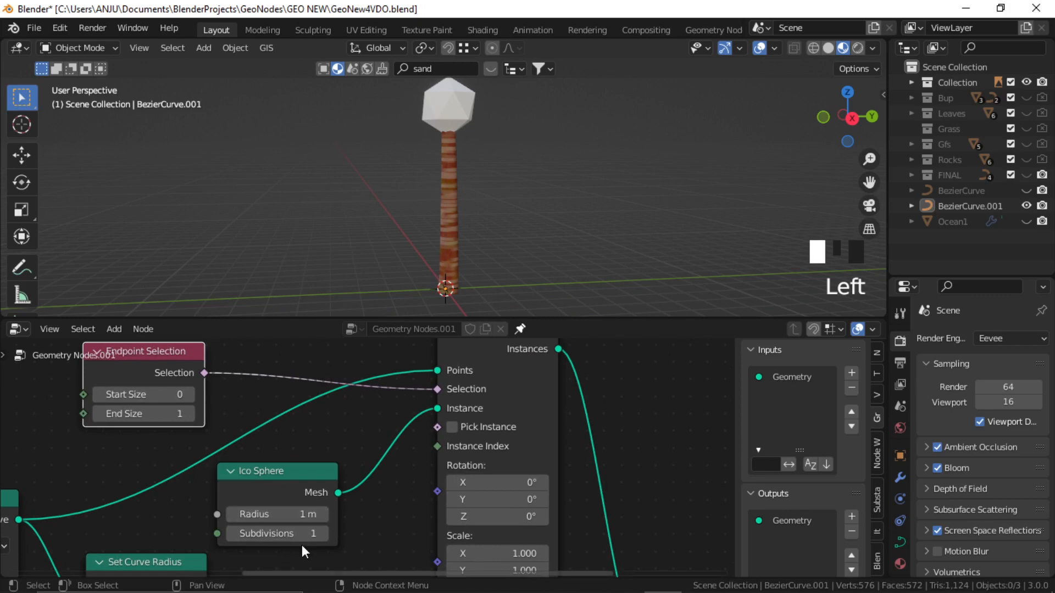
- Set the Ico Sphere node's Subdivisions to 2 and its Radius to 0.7 m
{"action": "left_click", "coordinate": [322, 534]}
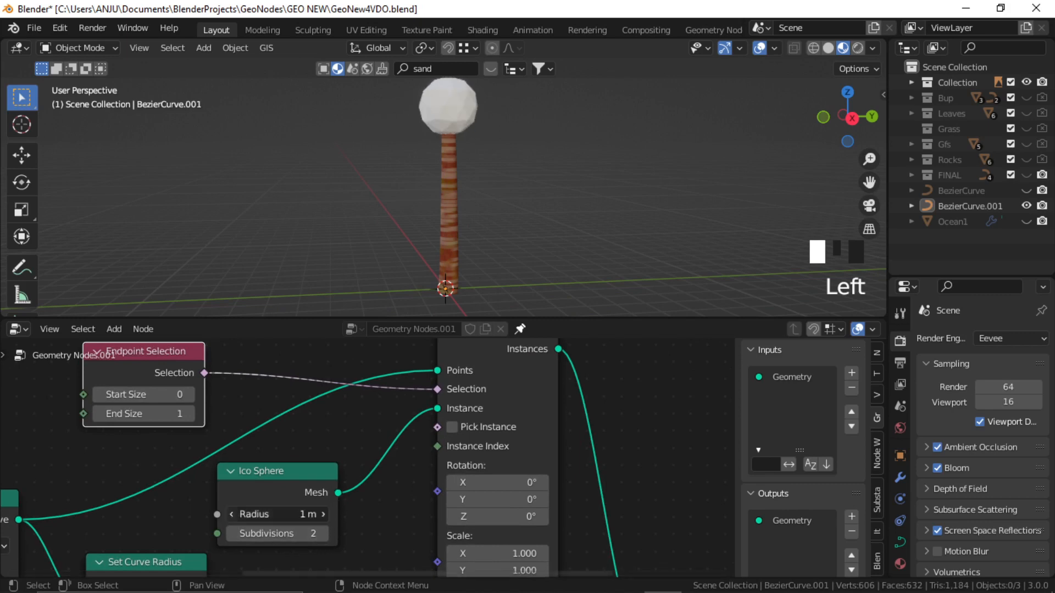
{"action": "left_click", "coordinate": [231, 514]}
{"action": "left_click", "coordinate": [231, 514]}
{"action": "left_click", "coordinate": [231, 515]}
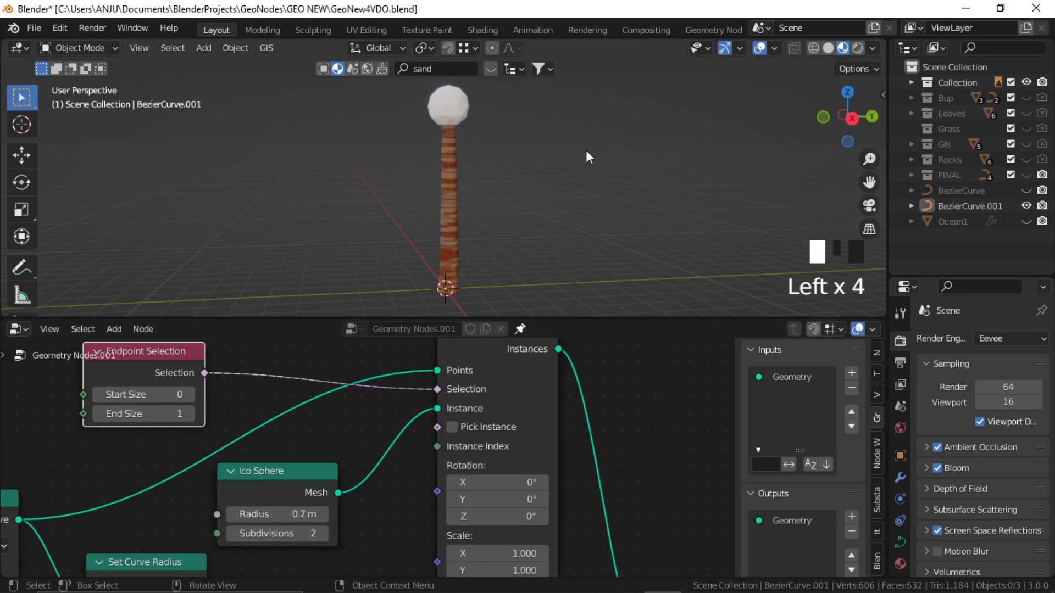
{"action": "mouse_move", "coordinate": [418, 163]}
{"action": "middle_mouse_down"}
{"action": "mouse_move", "coordinate": [488, 190]}
{"action": "mouse_move", "coordinate": [434, 175]}
{"action": "middle_mouse_up"}
{"action": "scroll", "coordinate": [434, 175], "scroll_direction": "down", "scroll_amount": 1}
- Move the TrunkSolid Set Material node from after Curve to Mesh to between Join Geometry and Group Output
{"action": "middle_click_drag", "start_coordinate": [598, 476], "coordinate": [460, 476]}
{"action": "scroll", "coordinate": [475, 472], "scroll_direction": "down", "scroll_amount": 3}
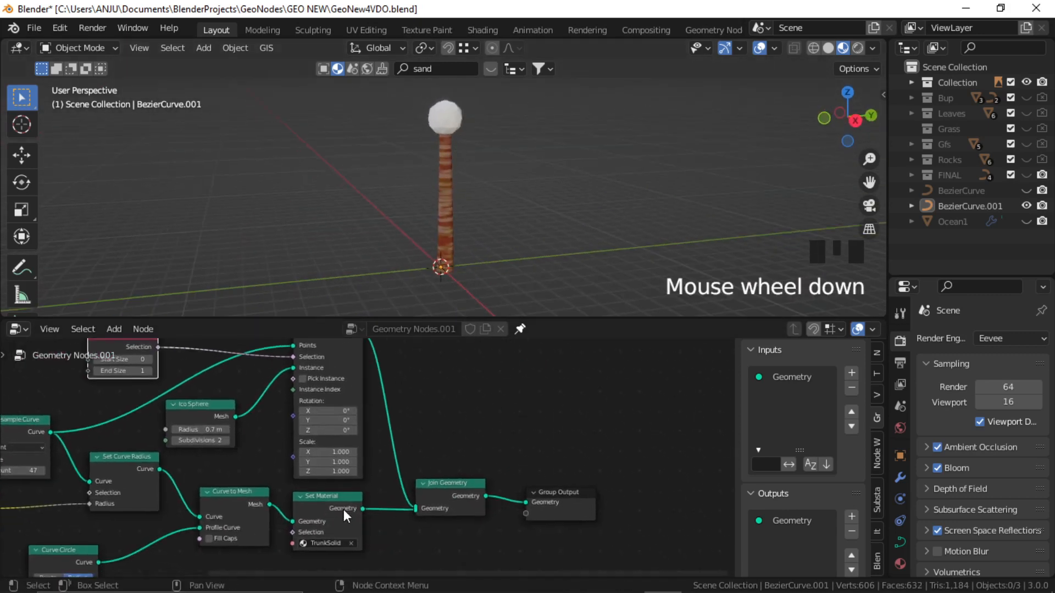
{"action": "left_click_drag", "start_coordinate": [342, 500], "coordinate": [572, 486], "text": "alt"}
{"action": "middle_click_drag", "start_coordinate": [490, 183], "coordinate": [457, 182]}
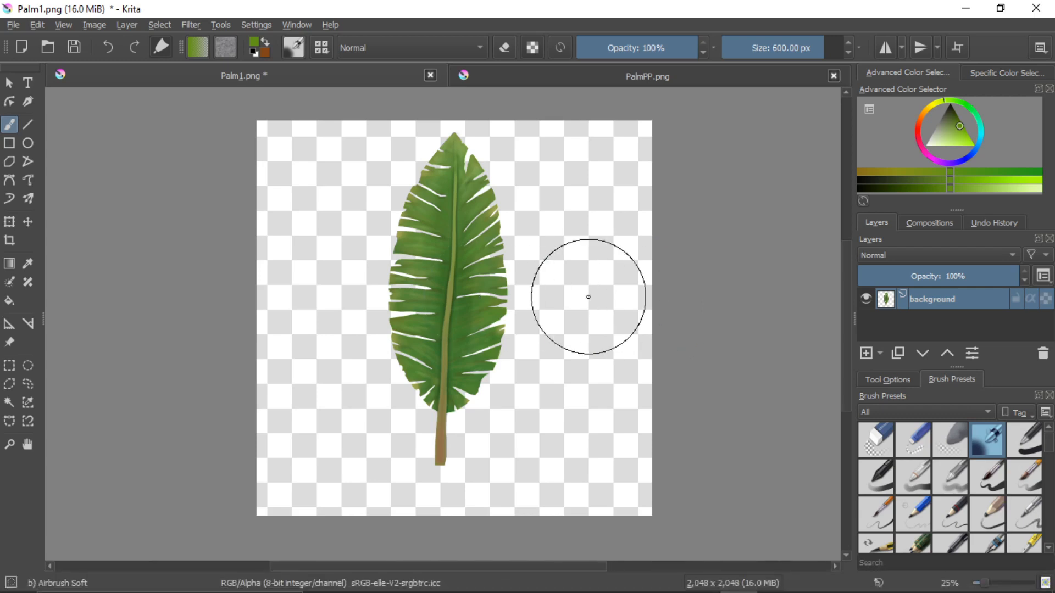
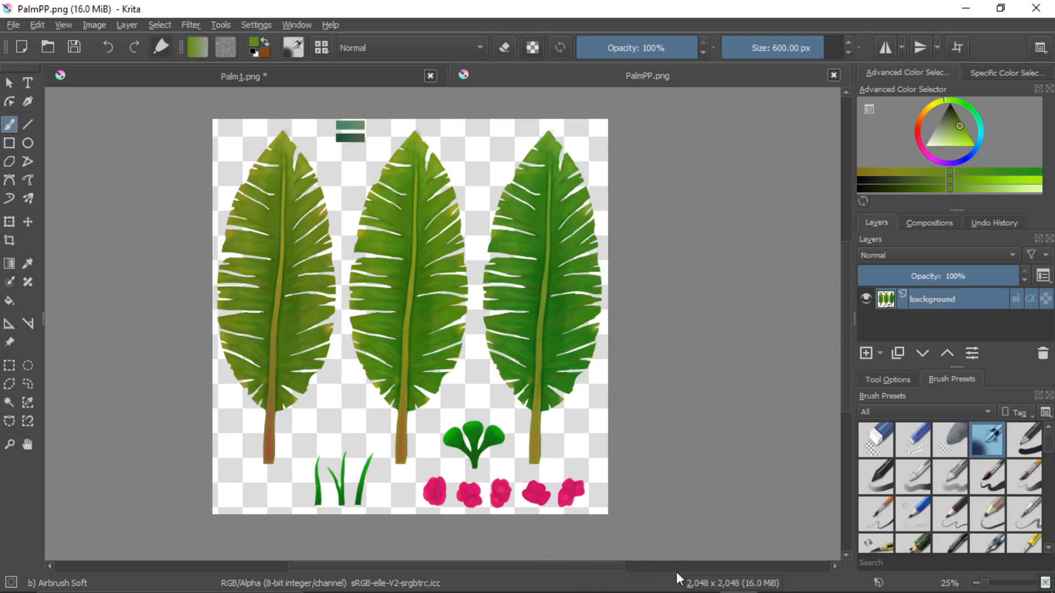
- Switch back to Blender and inspect the bent L3 leaf mesh in Edit Mode alongside the other leaves
{"action": "left_click", "coordinate": [663, 585]}
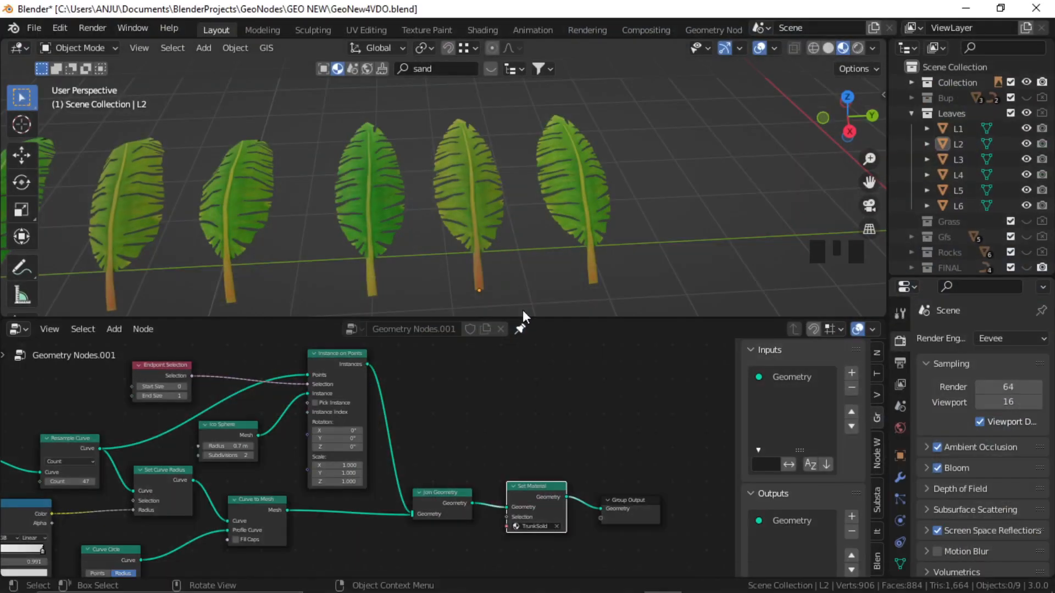
{"action": "left_click_drag", "start_coordinate": [523, 317], "coordinate": [519, 429]}
{"action": "middle_click_drag", "start_coordinate": [357, 295], "coordinate": [419, 302], "text": "shift"}
{"action": "left_click", "coordinate": [485, 258]}
{"action": "scroll", "coordinate": [523, 279], "scroll_direction": "up", "scroll_amount": 2}
{"action": "key", "text": "Tab"}
{"action": "middle_click_drag", "start_coordinate": [468, 266], "coordinate": [496, 236]}
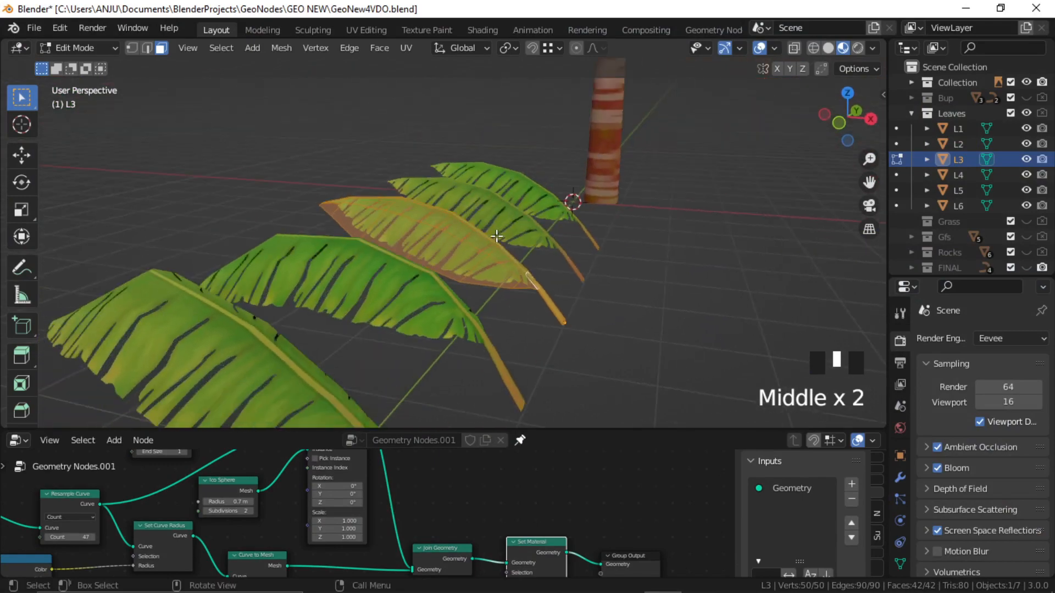
{"action": "scroll", "coordinate": [496, 236], "scroll_direction": "down", "scroll_amount": 2}
{"action": "middle_click_drag", "start_coordinate": [363, 305], "coordinate": [362, 373], "text": "shift"}
{"action": "middle_click_drag", "start_coordinate": [569, 180], "coordinate": [466, 282]}
{"action": "key", "text": "Tab"}
{"action": "left_click", "coordinate": [499, 276]}
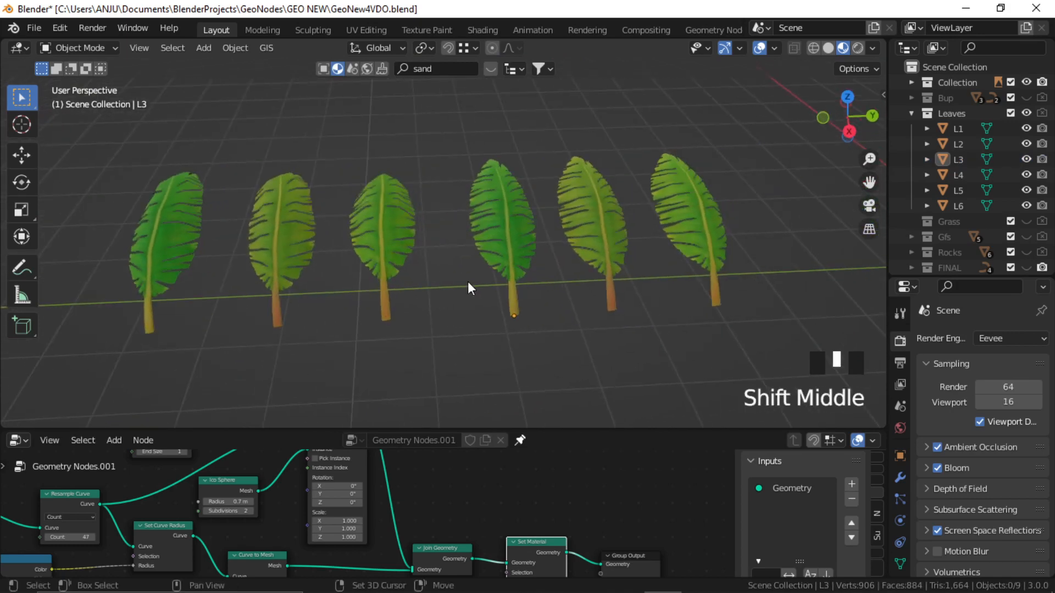
- Highlight all six leaf objects and check which collection contains them, then clear the selection
{"action": "left_click_drag", "start_coordinate": [708, 151], "coordinate": [201, 281]}
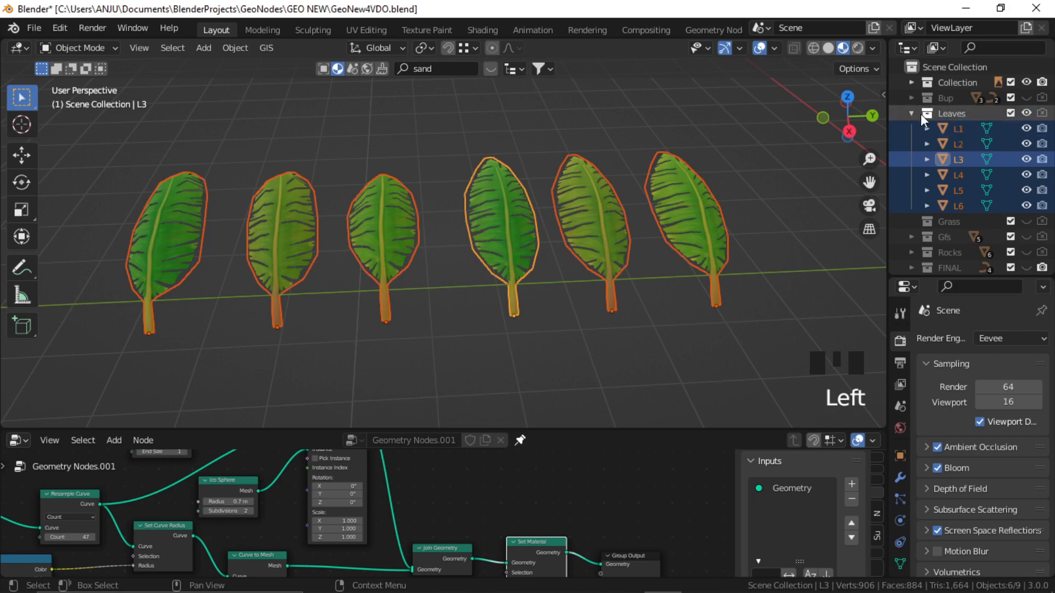
{"action": "middle_click_drag", "start_coordinate": [449, 213], "coordinate": [447, 211], "text": "shift"}
{"action": "scroll", "coordinate": [609, 229], "scroll_direction": "down", "scroll_amount": 2}
{"action": "middle_click_drag", "start_coordinate": [608, 230], "coordinate": [553, 219], "text": "shift"}
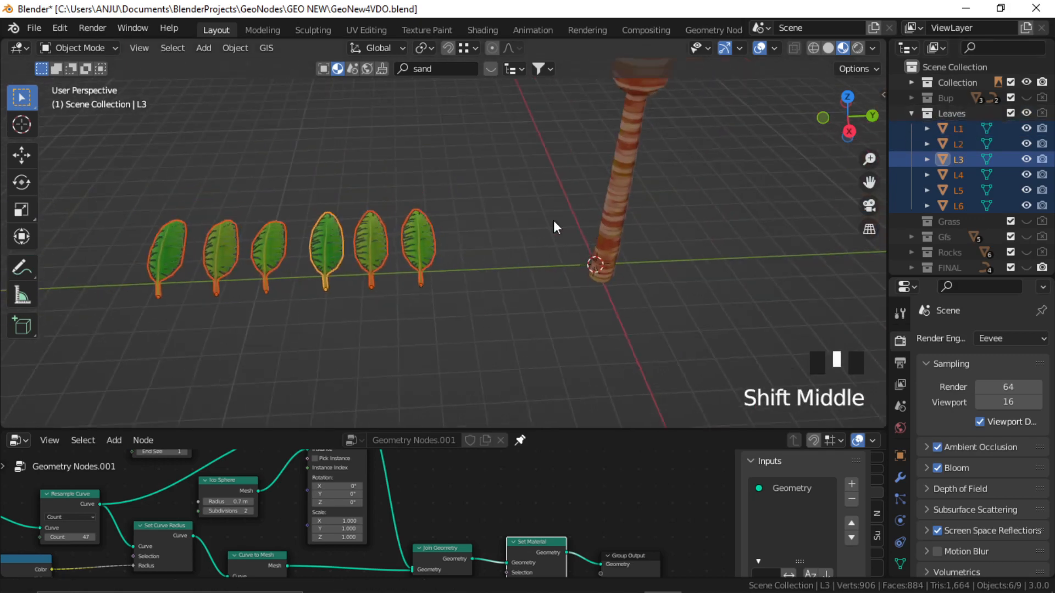
{"action": "left_click", "coordinate": [489, 373]}
- Add the Leaves collection to the palm's node tree as a Collection Info node and hide that collection in the viewport
{"action": "left_click_drag", "start_coordinate": [568, 428], "coordinate": [567, 314]}
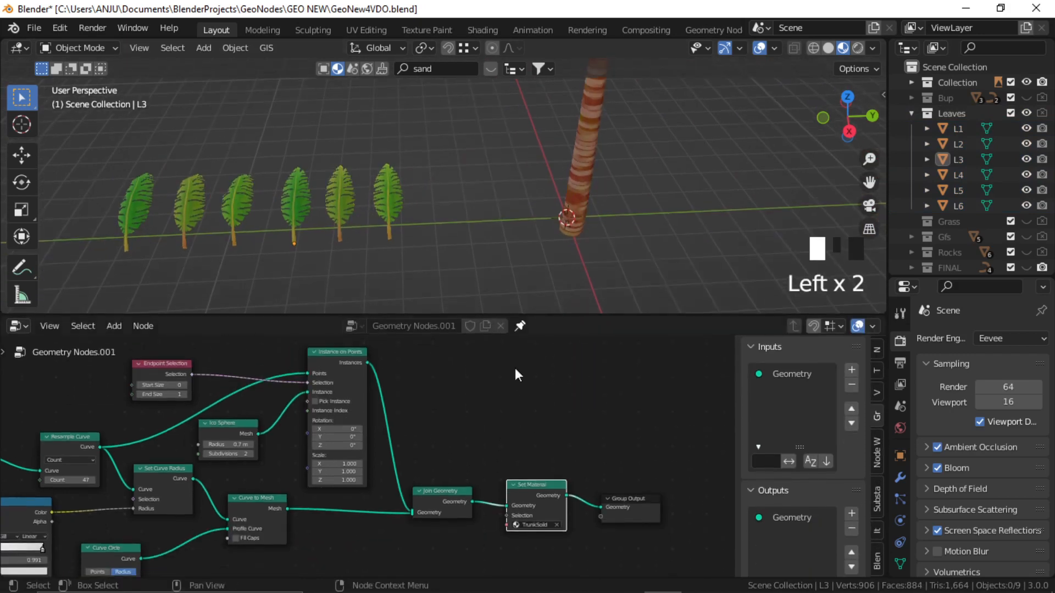
{"action": "scroll", "coordinate": [515, 368], "scroll_direction": "down", "scroll_amount": 3}
{"action": "middle_click_drag", "start_coordinate": [514, 377], "coordinate": [521, 421]}
{"action": "left_click_drag", "start_coordinate": [958, 115], "coordinate": [450, 388]}
{"action": "left_click", "coordinate": [1024, 114]}
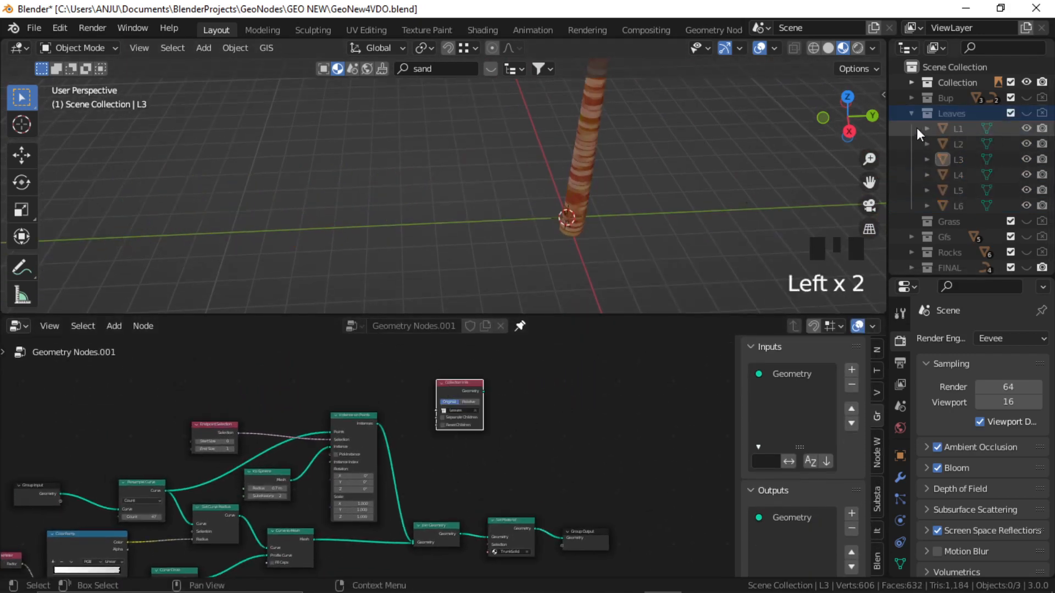
{"action": "left_click", "coordinate": [911, 113]}
{"action": "scroll", "coordinate": [470, 390], "scroll_direction": "down", "scroll_amount": 1}
{"action": "middle_click_drag", "start_coordinate": [527, 313], "coordinate": [477, 308]}
{"action": "scroll", "coordinate": [467, 393], "scroll_direction": "up", "scroll_amount": 2}
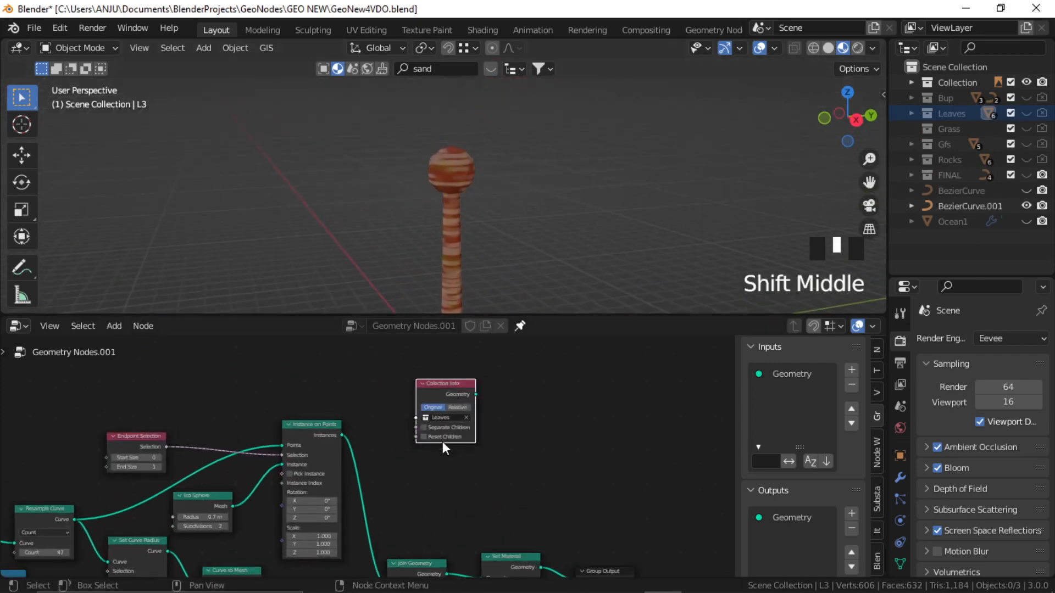
- Duplicate the Instance on Points node and place the copy to the right of the Collection Info node
{"action": "left_click_drag", "start_coordinate": [463, 452], "coordinate": [406, 449]}
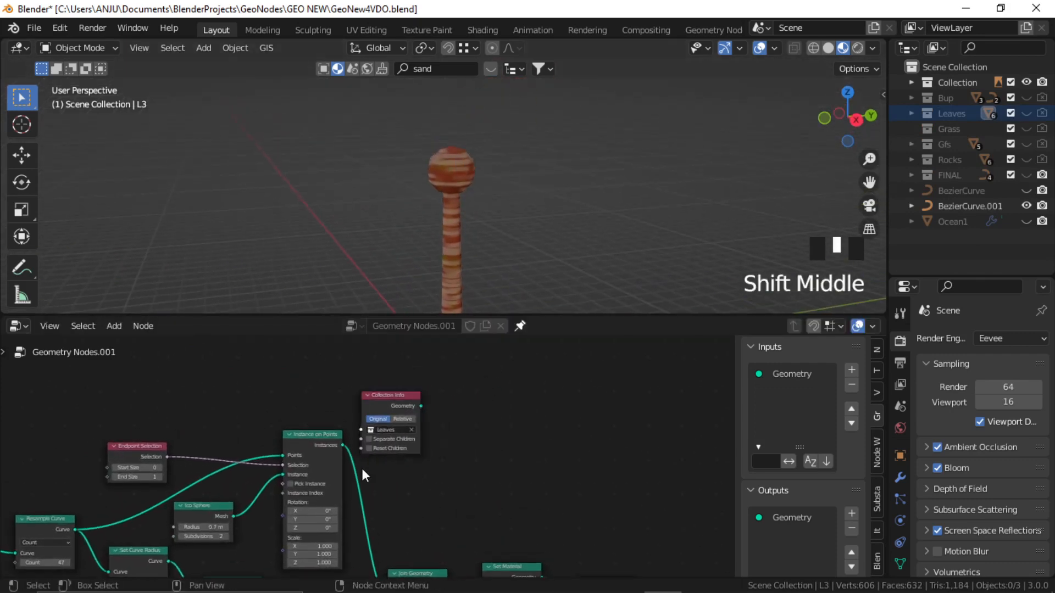
{"action": "key", "text": "shift+d"}
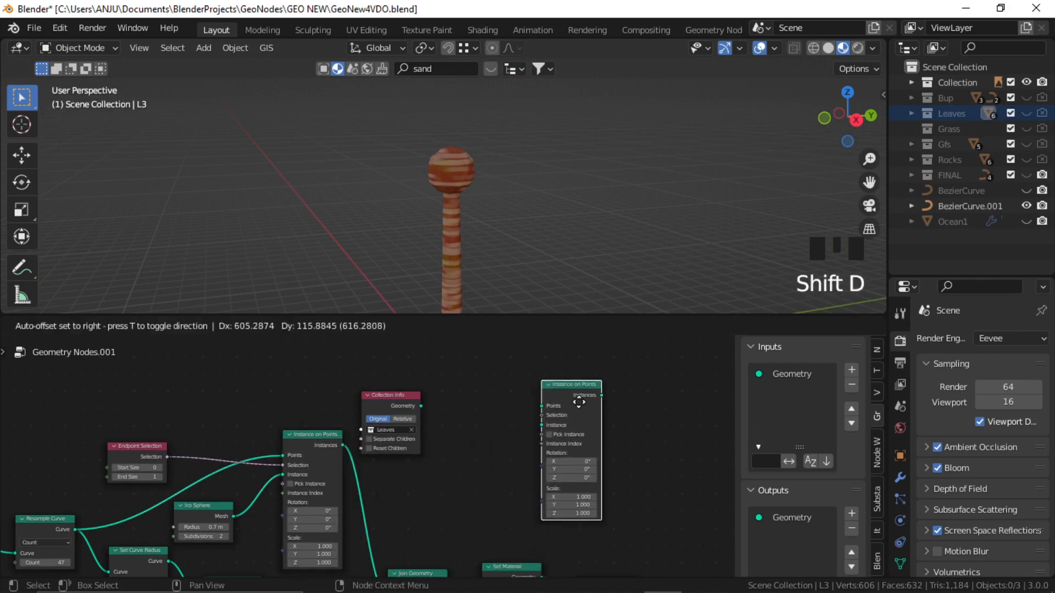
{"action": "left_click", "coordinate": [579, 400]}
{"action": "middle_click_drag", "start_coordinate": [464, 514], "coordinate": [479, 496]}
- Add a Distribute Points on Faces node, fed by the sphere instances and linked to the Points input of the second Instance on Points
{"action": "key", "text": "shift+a"}
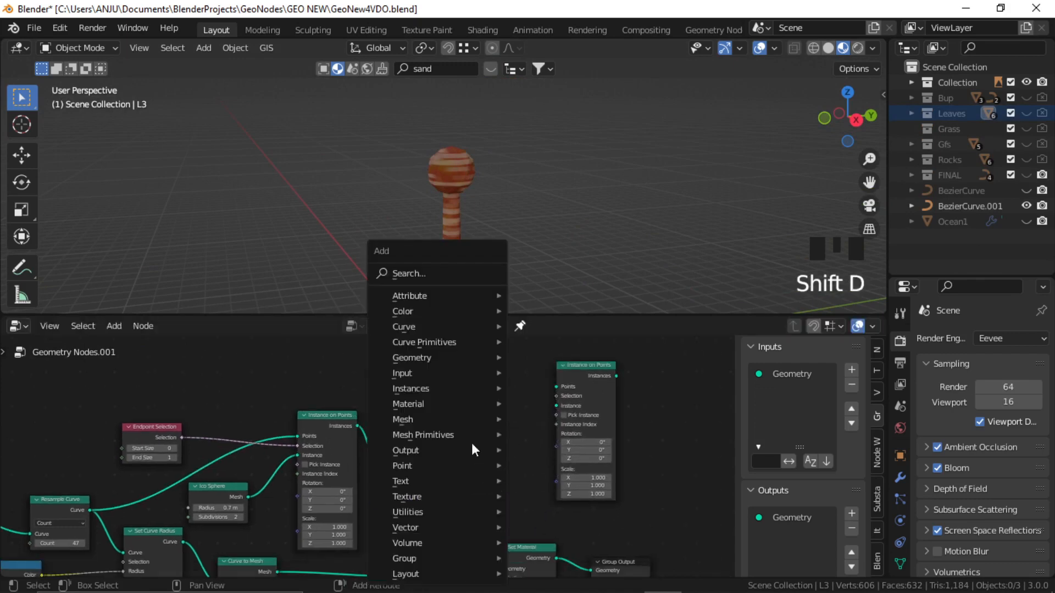
{"action": "left_click", "coordinate": [447, 274]}
{"action": "type", "text": "dis"}
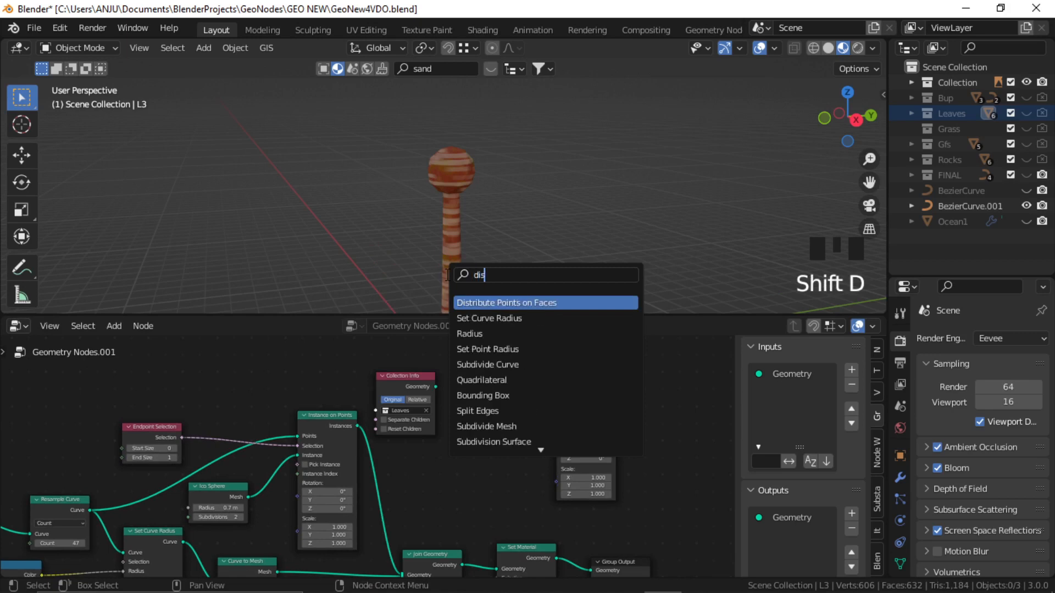
{"action": "type", "text": "tr"}
{"action": "left_click", "coordinate": [506, 303]}
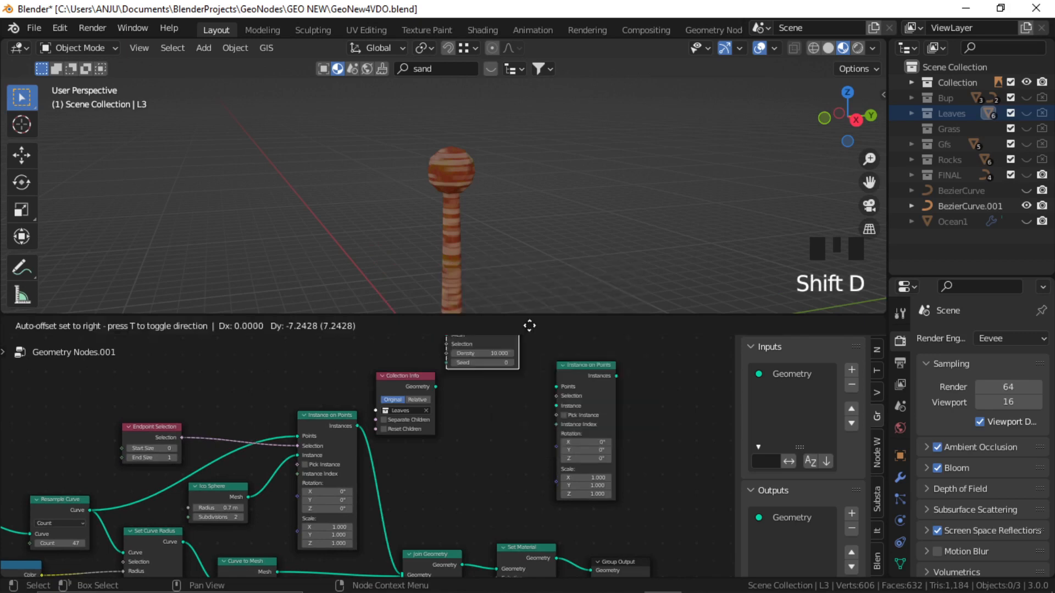
{"action": "left_click", "coordinate": [492, 422]}
{"action": "scroll", "coordinate": [393, 488], "scroll_direction": "up", "scroll_amount": 1}
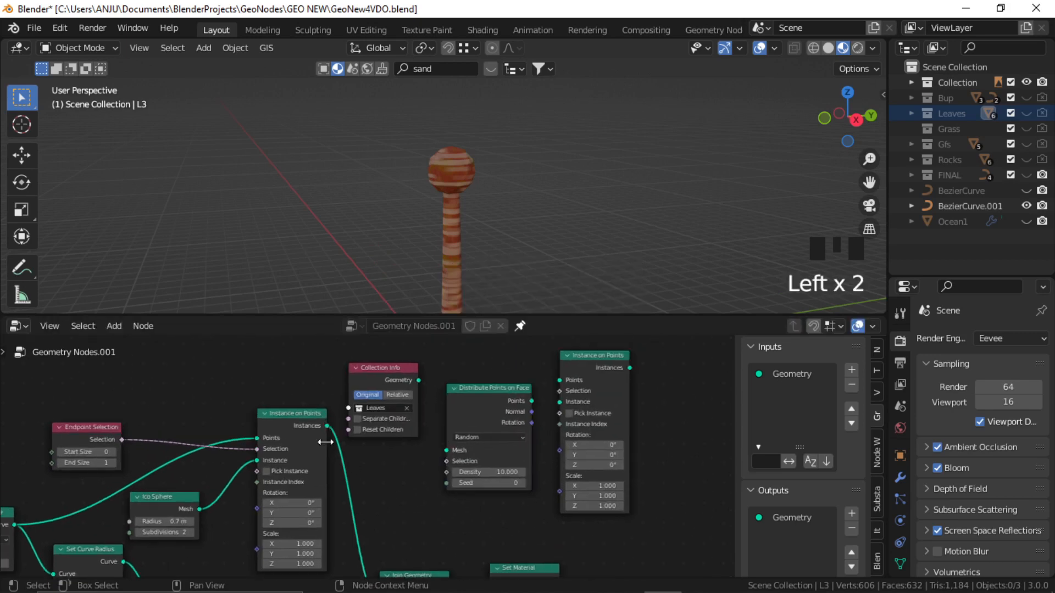
{"action": "left_click_drag", "start_coordinate": [326, 428], "coordinate": [446, 450]}
{"action": "left_click_drag", "start_coordinate": [531, 401], "coordinate": [559, 380]}
- Link Collection Info to the second Instance on Points' Instance input, enabling Separate Children, Reset Children and Pick Instance
{"action": "left_click_drag", "start_coordinate": [389, 367], "coordinate": [428, 363]}
{"action": "scroll", "coordinate": [443, 490], "scroll_direction": "down", "scroll_amount": 3}
{"action": "left_click_drag", "start_coordinate": [403, 491], "coordinate": [403, 502]}
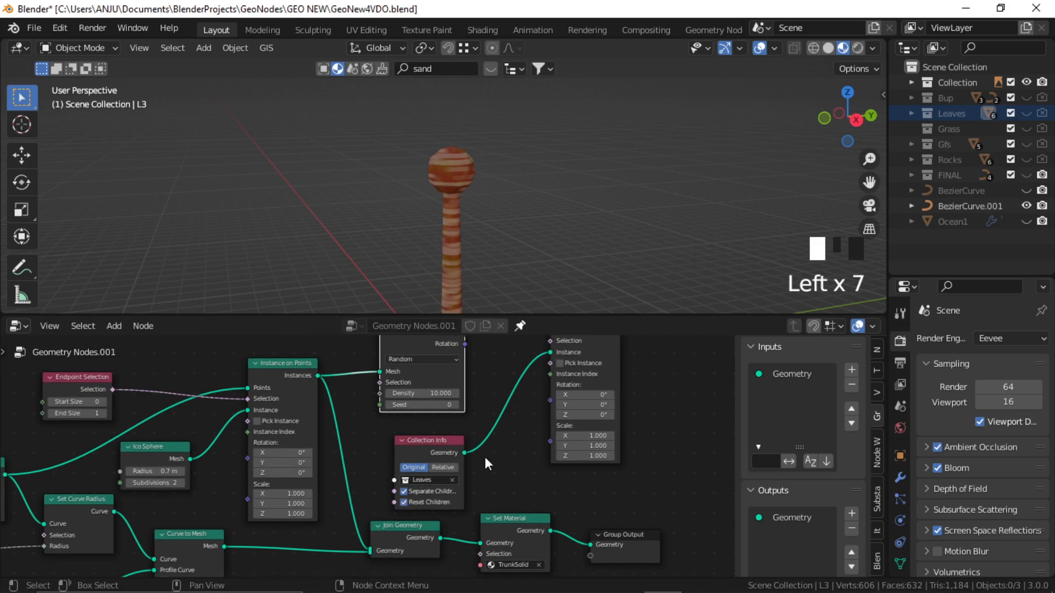
{"action": "middle_click_drag", "start_coordinate": [543, 393], "coordinate": [512, 444]}
{"action": "left_click", "coordinate": [528, 416]}
{"action": "middle_click_drag", "start_coordinate": [590, 449], "coordinate": [483, 424]}
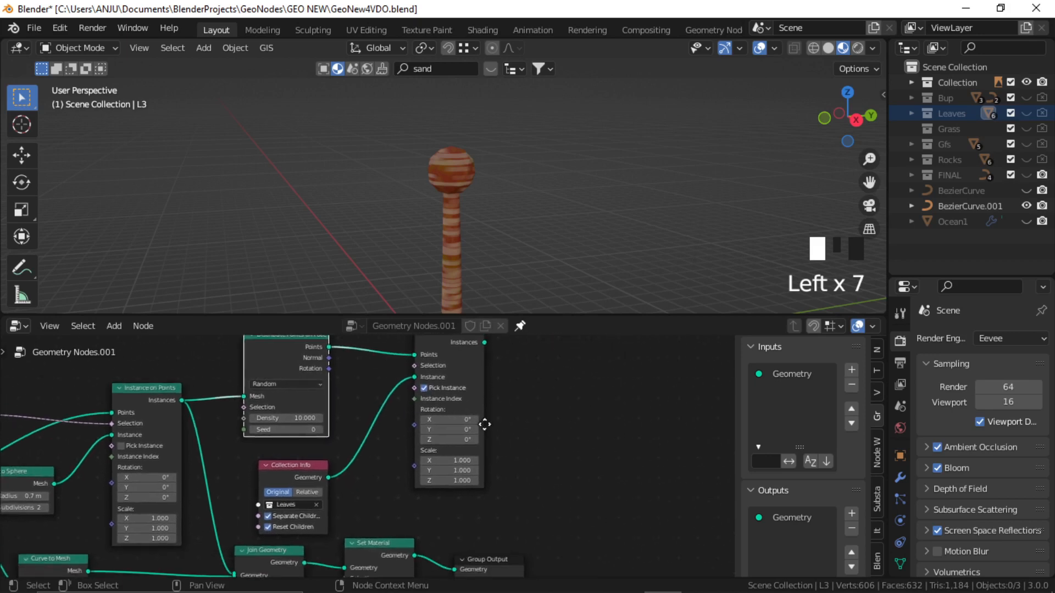
- Insert a duplicate Join Geometry node before Group Output and link the leaf instances into it
{"action": "scroll", "coordinate": [473, 464], "scroll_direction": "down", "scroll_amount": 2}
{"action": "left_click_drag", "start_coordinate": [525, 515], "coordinate": [659, 465]}
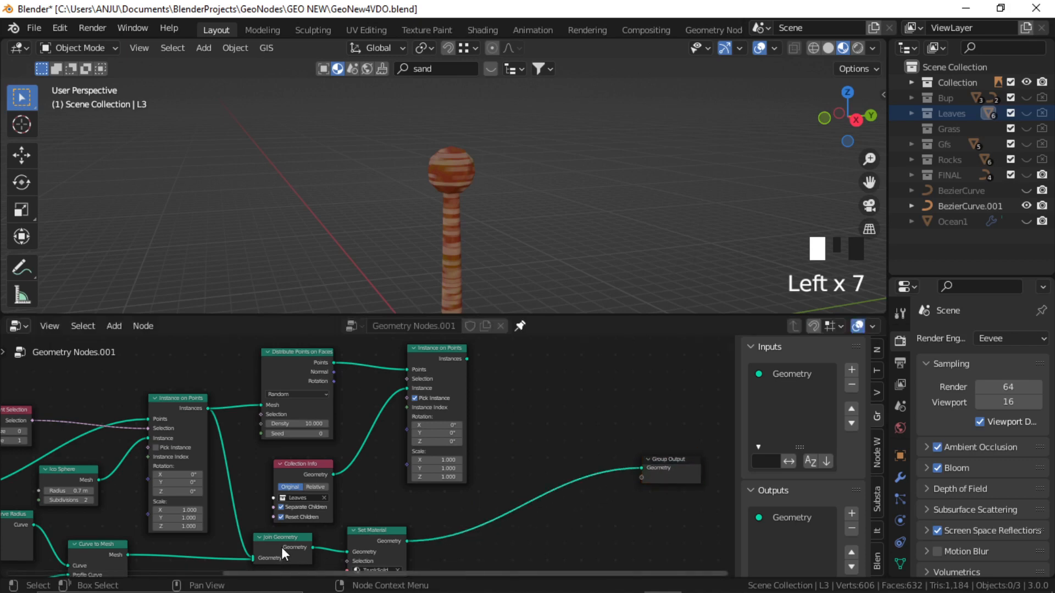
{"action": "left_click", "coordinate": [295, 541]}
{"action": "key", "text": "shift+d"}
{"action": "left_click", "coordinate": [589, 464]}
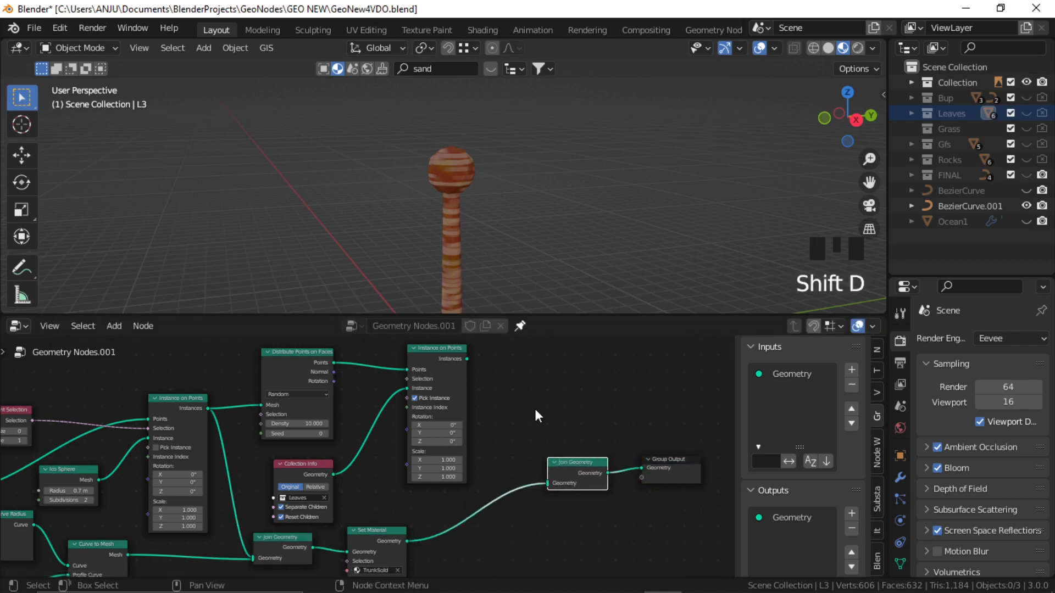
{"action": "left_click_drag", "start_coordinate": [467, 358], "coordinate": [547, 484]}
{"action": "scroll", "coordinate": [488, 183], "scroll_direction": "up", "scroll_amount": 3}
{"action": "middle_click_drag", "start_coordinate": [487, 184], "coordinate": [413, 225], "text": "shift"}
{"action": "scroll", "coordinate": [467, 195], "scroll_direction": "up", "scroll_amount": 3}
{"action": "scroll", "coordinate": [434, 192], "scroll_direction": "down", "scroll_amount": 3}
- Select the palm tree's curve object and add a Rotate Euler node to its node tree
{"action": "left_click", "coordinate": [450, 163]}
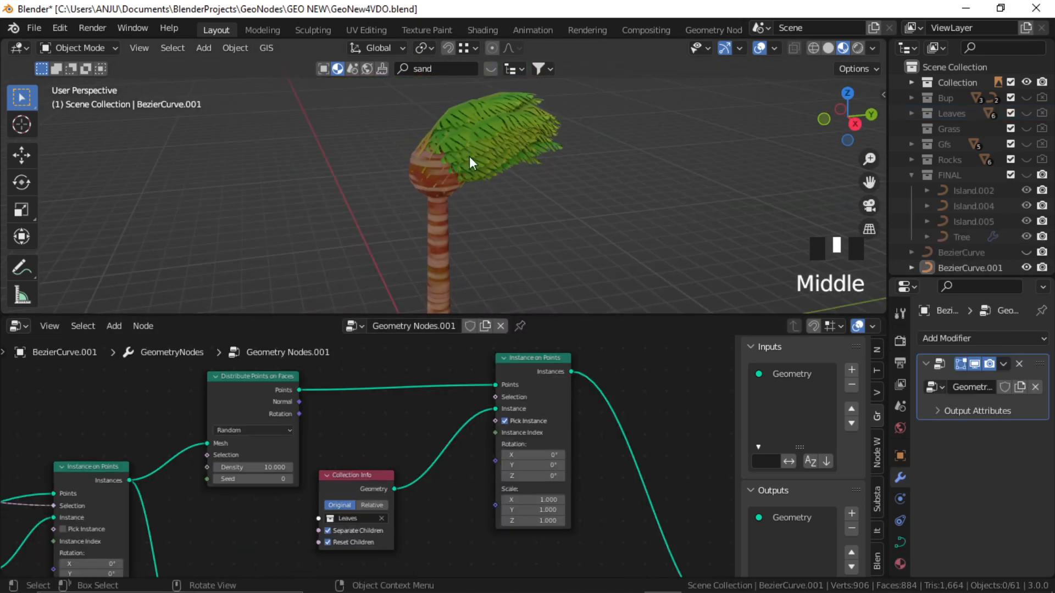
{"action": "middle_click_drag", "start_coordinate": [439, 172], "coordinate": [467, 212]}
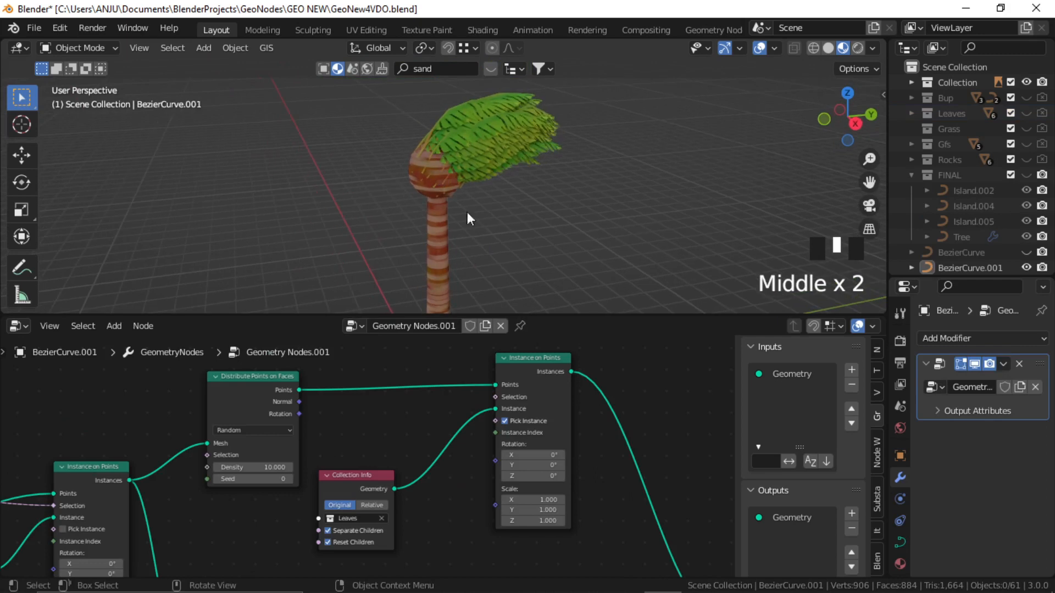
{"action": "key", "text": "shift+a"}
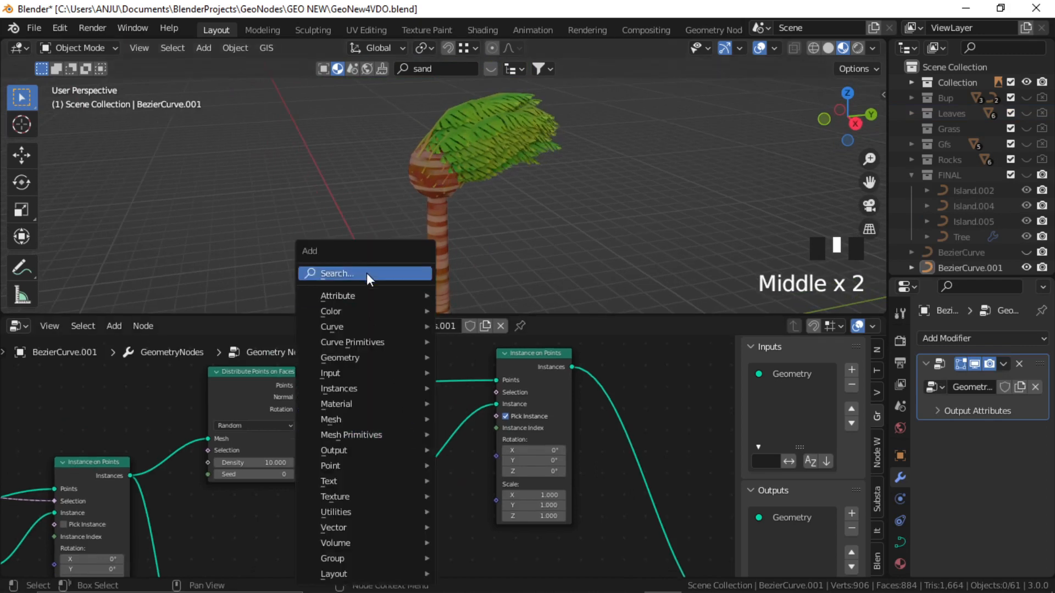
{"action": "left_click", "coordinate": [367, 272]}
{"action": "type", "text": "eula"}
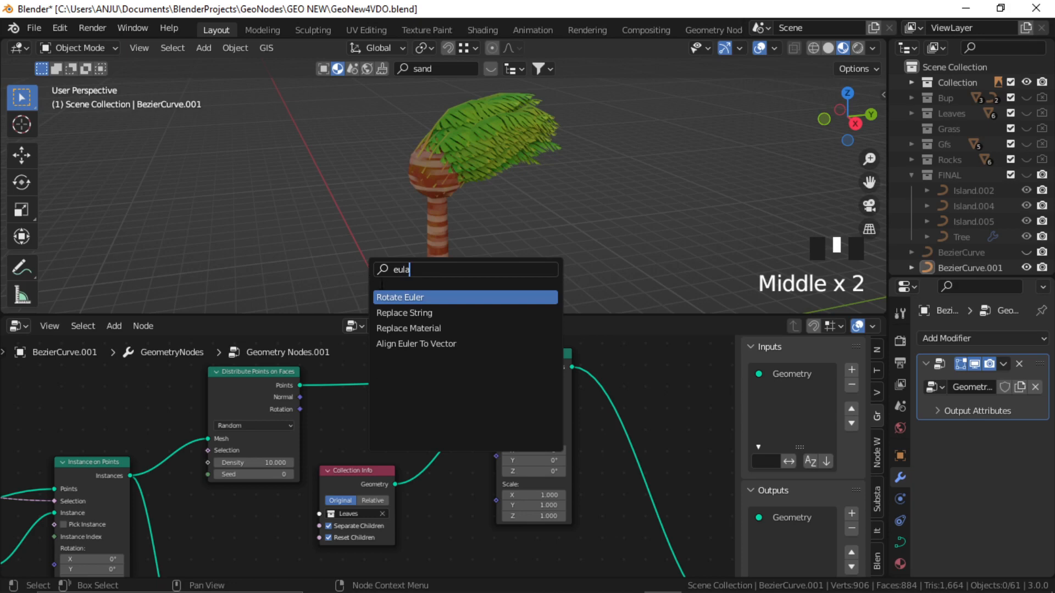
{"action": "key", "text": "Return"}
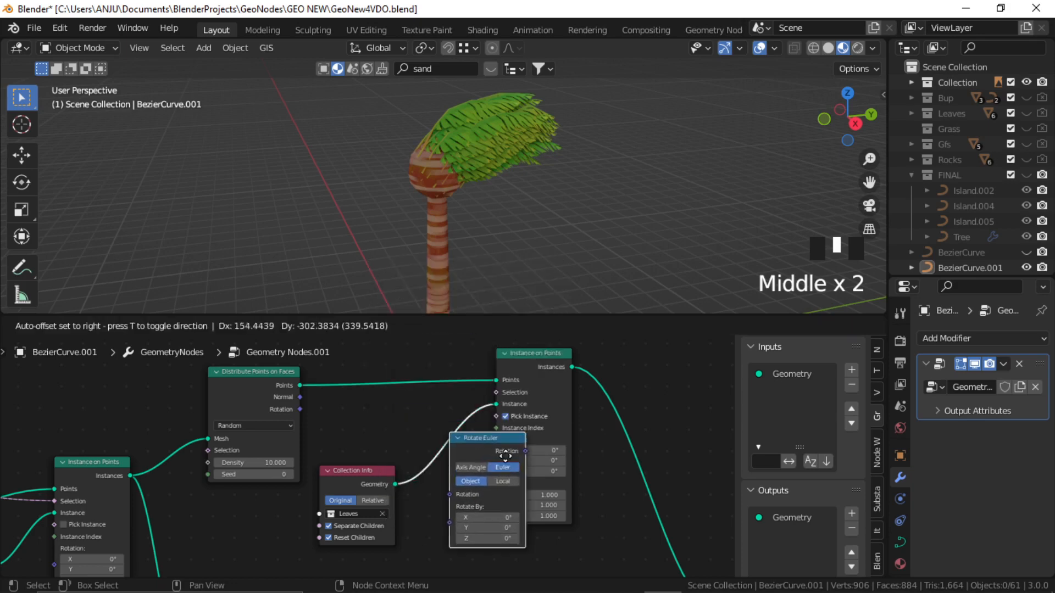
{"action": "left_click", "coordinate": [586, 473]}
- Route the Rotation output of Distribute Points on Faces through Rotate Euler into the leaf Instance on Points' Rotation input
{"action": "left_click_drag", "start_coordinate": [378, 490], "coordinate": [366, 545]}
{"action": "left_click_drag", "start_coordinate": [579, 479], "coordinate": [330, 461]}
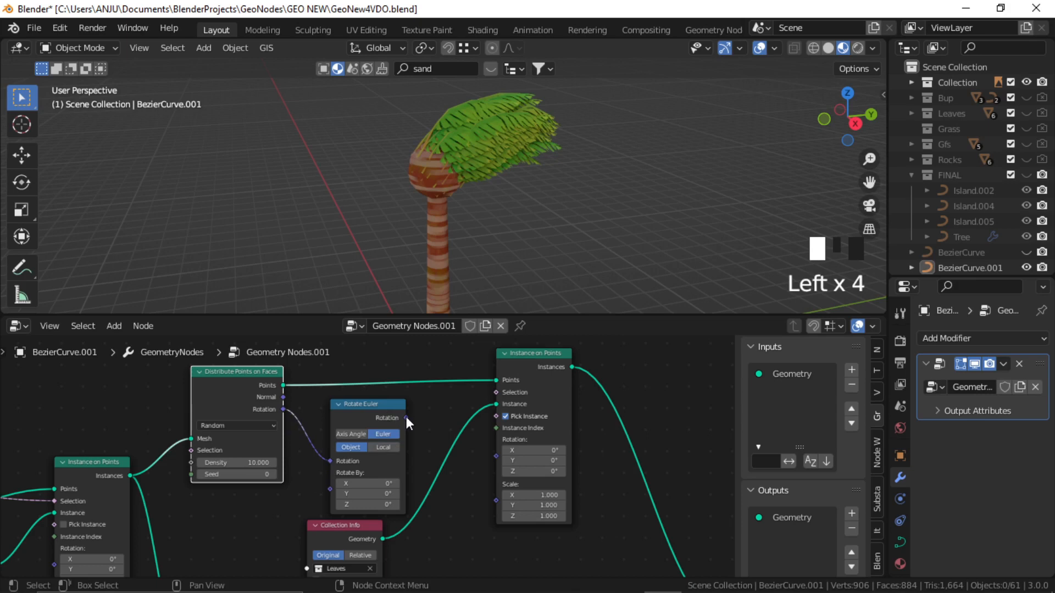
{"action": "left_click_drag", "start_coordinate": [406, 417], "coordinate": [504, 458]}
{"action": "middle_click_drag", "start_coordinate": [494, 239], "coordinate": [446, 166]}
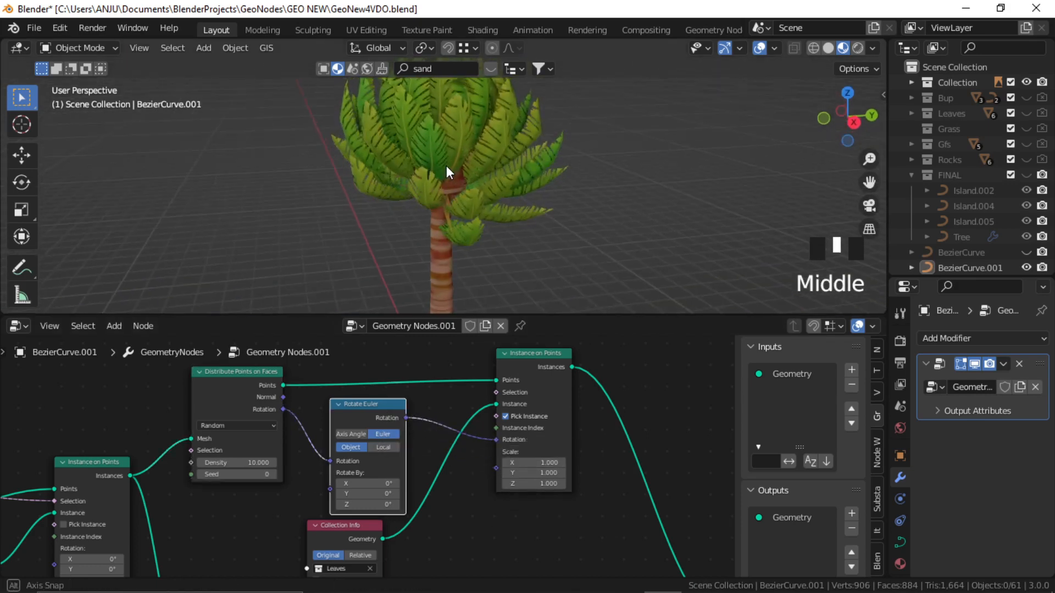
{"action": "scroll", "coordinate": [506, 181], "scroll_direction": "down", "scroll_amount": 2}
{"action": "scroll", "coordinate": [466, 174], "scroll_direction": "up", "scroll_amount": 1}
{"action": "scroll", "coordinate": [378, 413], "scroll_direction": "up", "scroll_amount": 1}
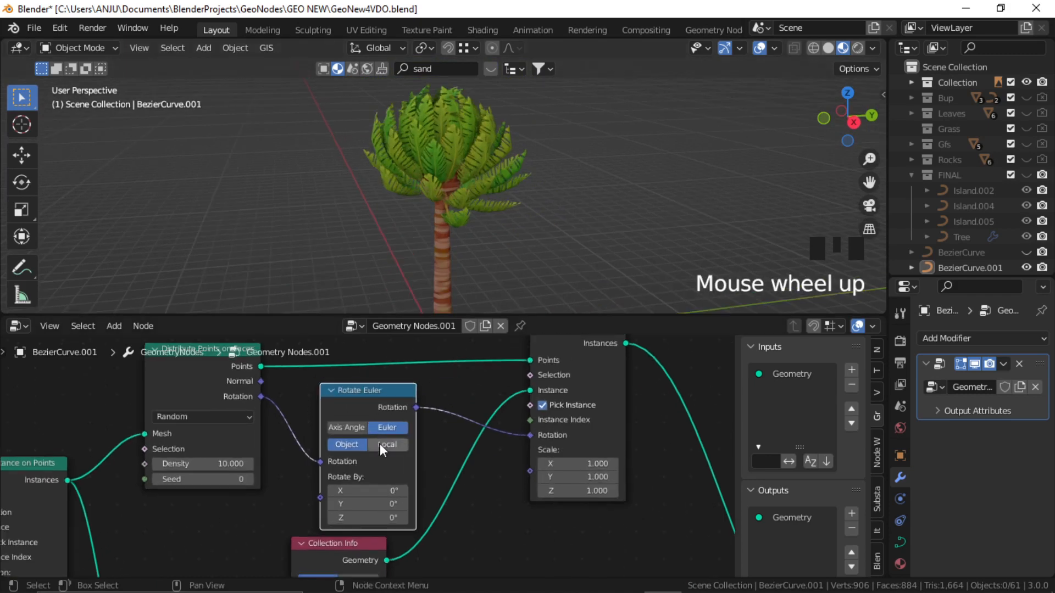
- Switch Rotate Euler to Local space and set Rotate By to X 58.7°, Y 0° and Z 177°
{"action": "left_click", "coordinate": [386, 444]}
{"action": "mouse_move", "coordinate": [369, 488]}
{"action": "left_mouse_down"}
{"action": "mouse_move", "coordinate": [415, 488]}
{"action": "mouse_move", "coordinate": [364, 507]}
{"action": "left_mouse_up"}
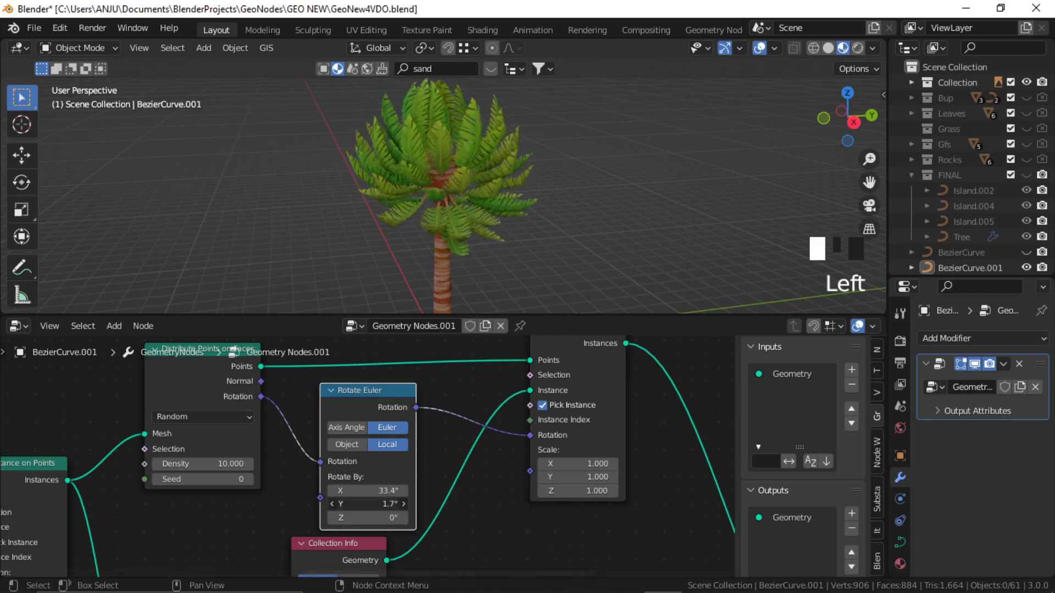
{"action": "left_click", "coordinate": [369, 518]}
{"action": "left_click_drag", "start_coordinate": [370, 518], "coordinate": [427, 518]}
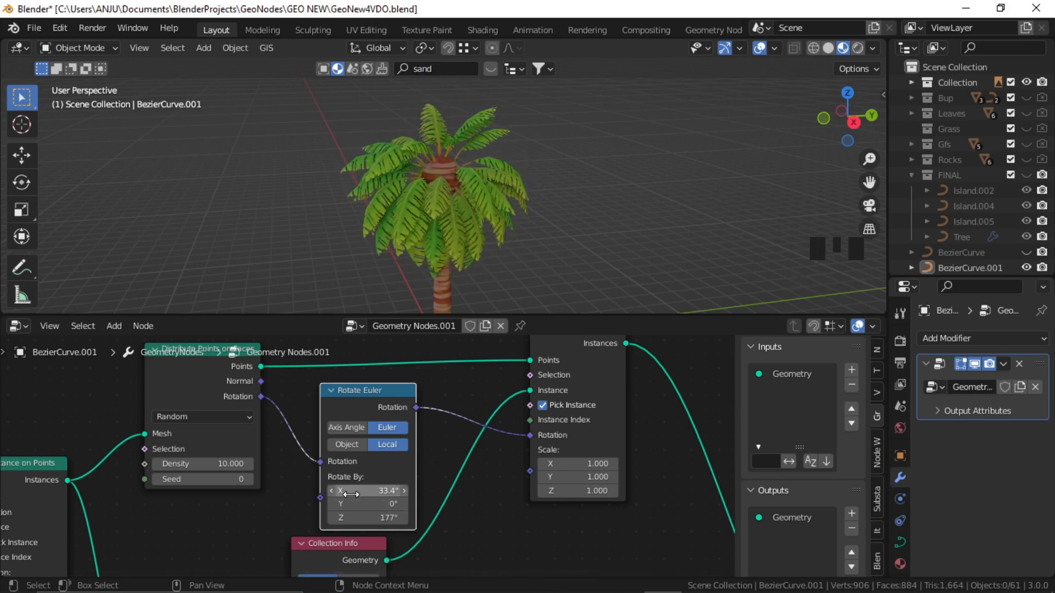
{"action": "mouse_move", "coordinate": [368, 491]}
{"action": "left_mouse_down"}
{"action": "mouse_move", "coordinate": [395, 492]}
{"action": "mouse_move", "coordinate": [373, 484]}
{"action": "left_mouse_up"}
{"action": "middle_click_drag", "start_coordinate": [434, 176], "coordinate": [495, 165]}
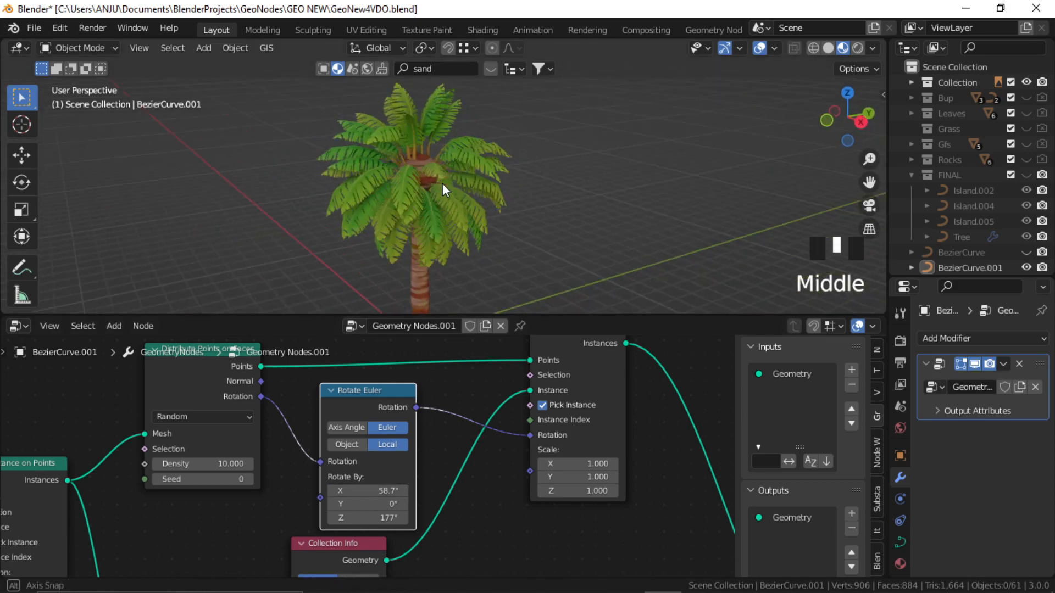
- Set the Density of Distribute Points on Faces to 15.9 for a fuller palm crown
{"action": "middle_click_drag", "start_coordinate": [297, 425], "coordinate": [418, 420]}
{"action": "left_click_drag", "start_coordinate": [313, 458], "coordinate": [329, 458]}
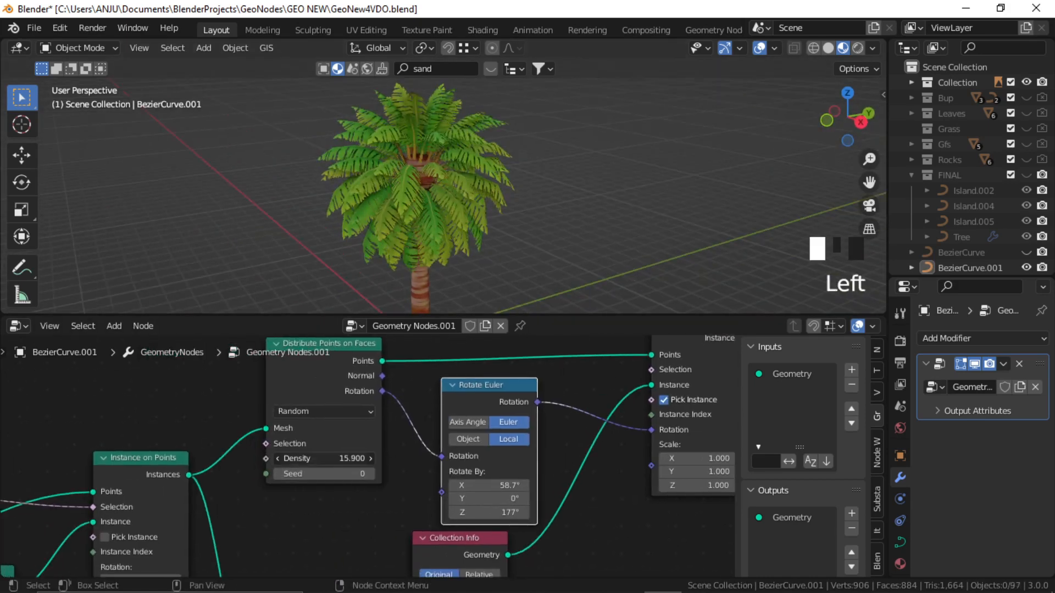
- Set the Density of Distribute Points on Faces to 18.5 and the Rotate Euler X rotation to 30.6°
{"action": "left_click_drag", "start_coordinate": [511, 485], "coordinate": [498, 485]}
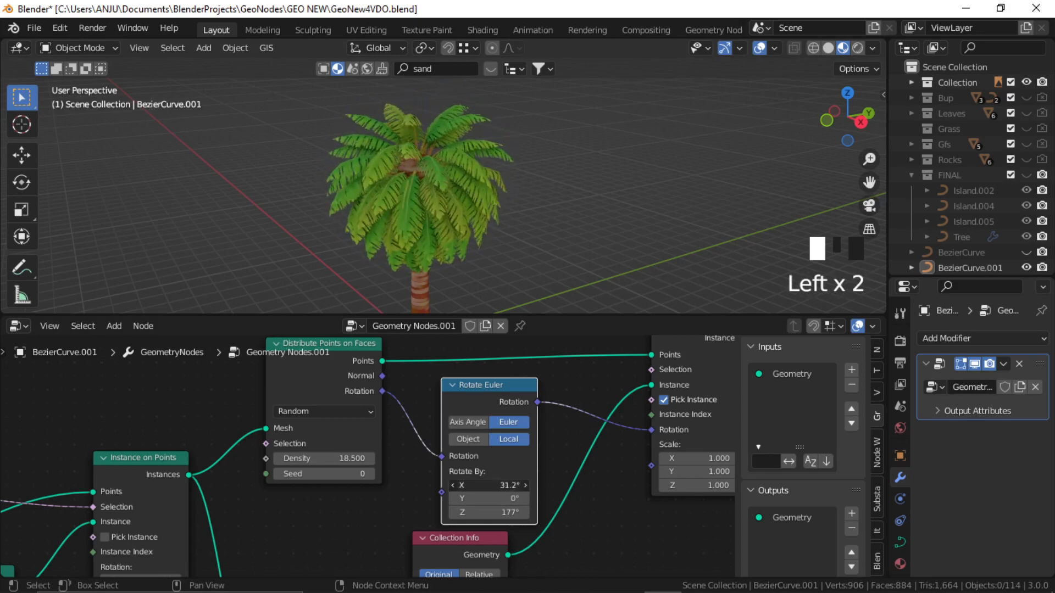
{"action": "middle_click_drag", "start_coordinate": [476, 212], "coordinate": [279, 172]}
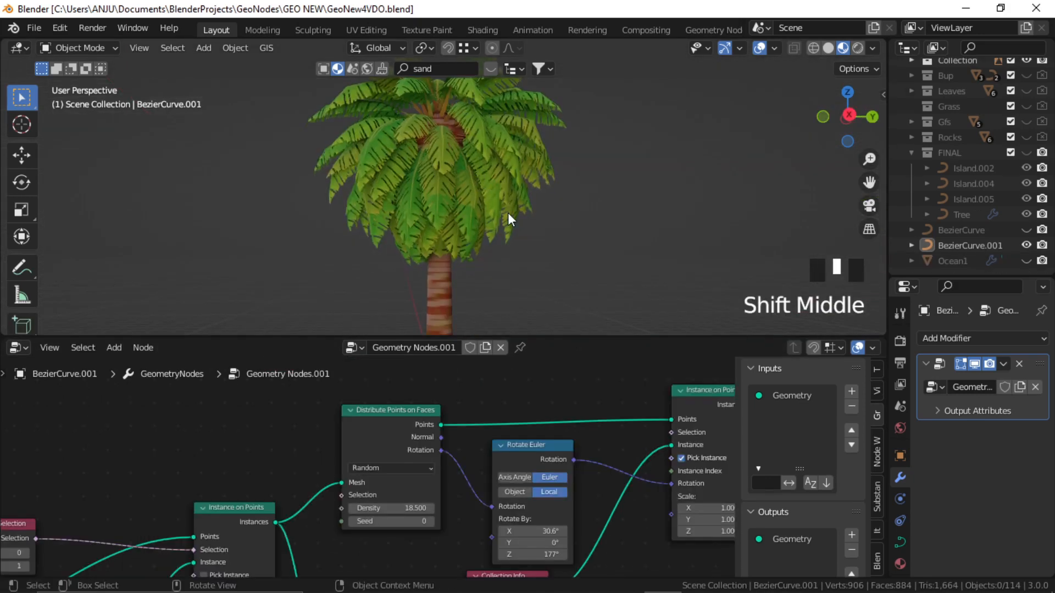
{"action": "middle_click_drag", "start_coordinate": [462, 209], "coordinate": [558, 238]}
{"action": "scroll", "coordinate": [469, 188], "scroll_direction": "up", "scroll_amount": 2}
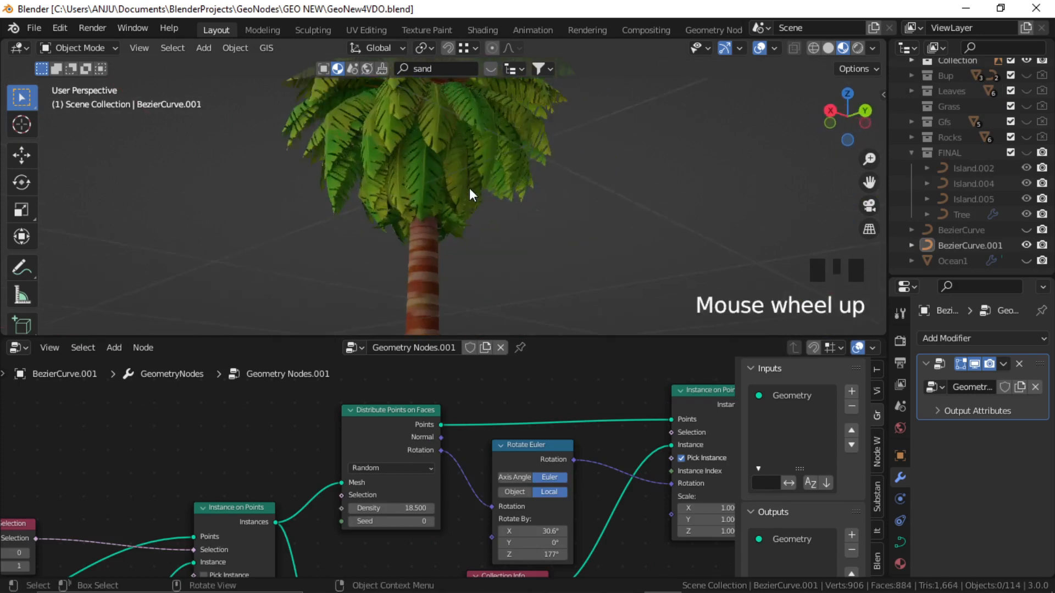
{"action": "middle_click_drag", "start_coordinate": [469, 188], "coordinate": [458, 230]}
{"action": "middle_click_drag", "start_coordinate": [486, 163], "coordinate": [555, 280]}
{"action": "scroll", "coordinate": [548, 262], "scroll_direction": "down", "scroll_amount": 2}
- Add a Normal node to the palm's node tree, ahead of the Distribute Points on Faces node
{"action": "middle_click_drag", "start_coordinate": [286, 421], "coordinate": [332, 454], "text": "shift"}
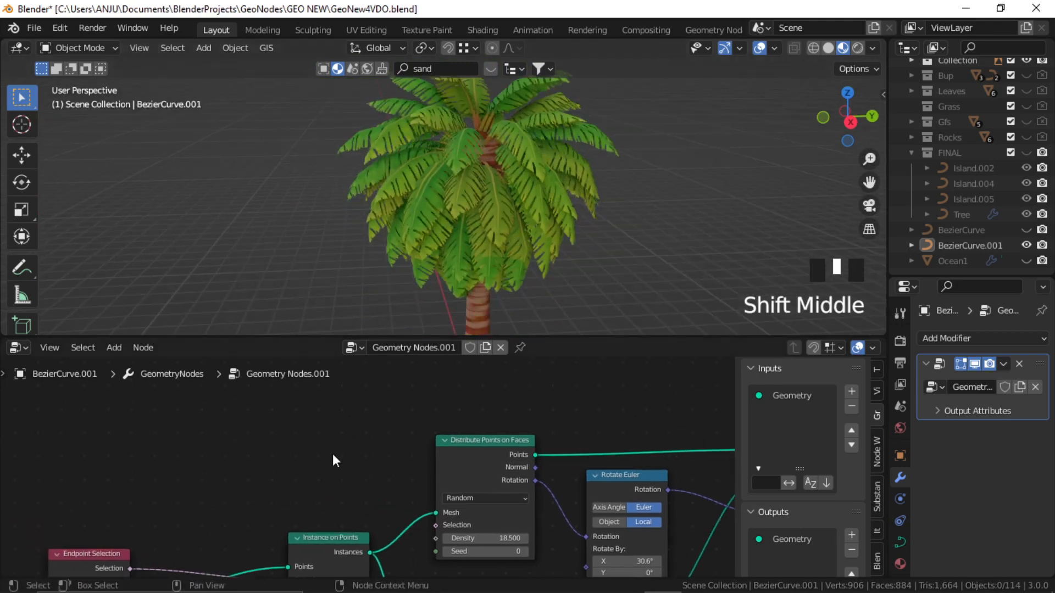
{"action": "key", "text": "shift+a"}
{"action": "left_click", "coordinate": [297, 273]}
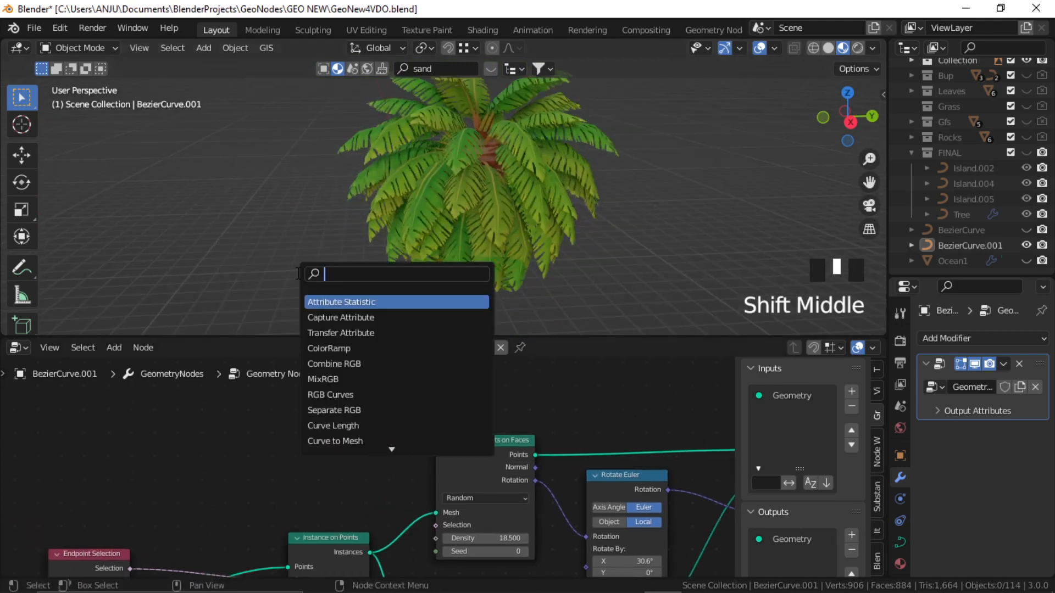
{"action": "type", "text": "norm"}
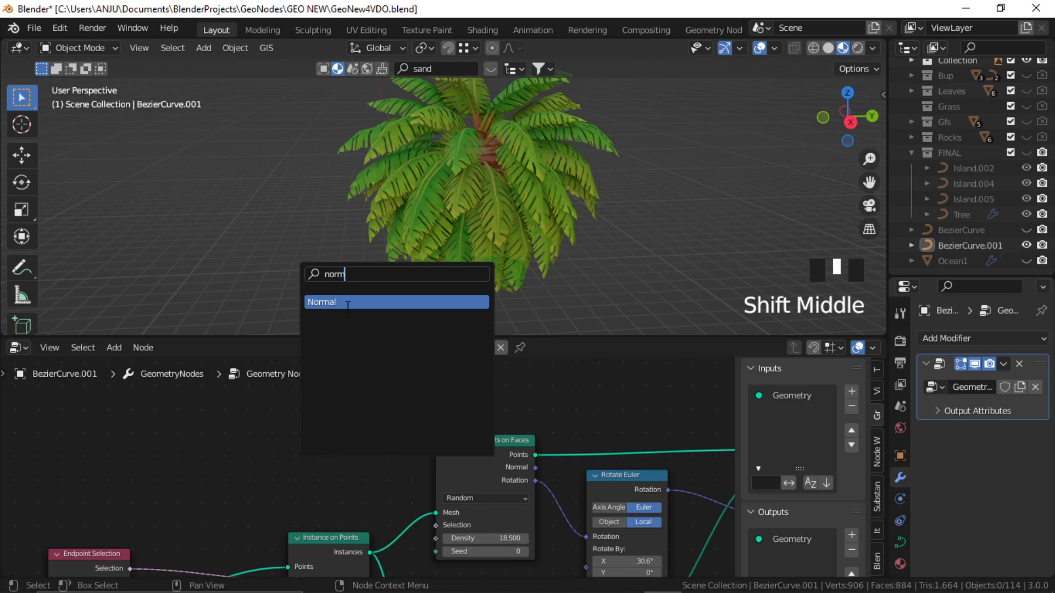
{"action": "left_click", "coordinate": [347, 302]}
{"action": "left_click", "coordinate": [281, 422]}
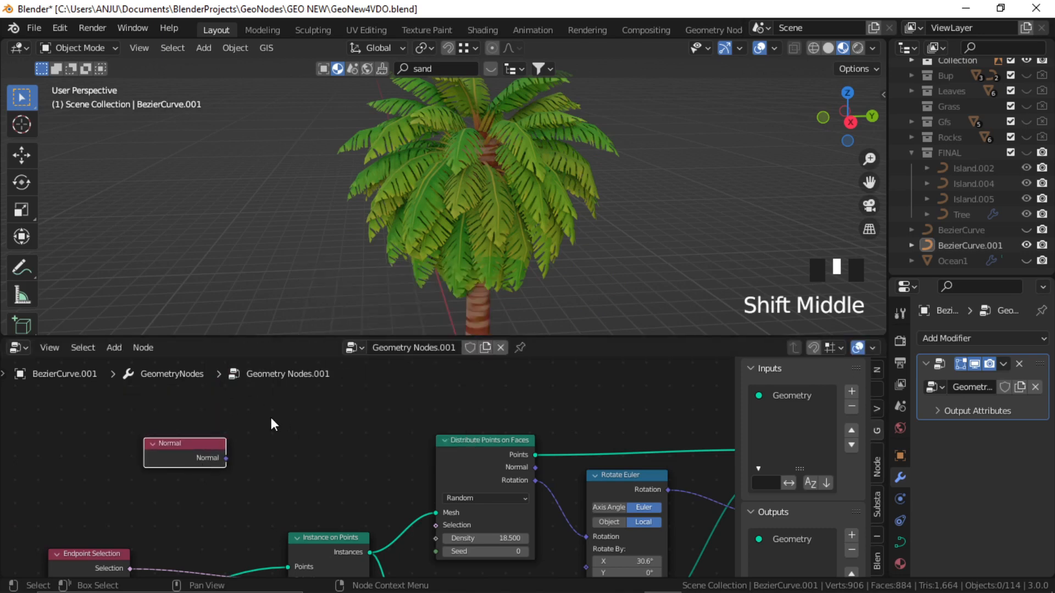
{"action": "middle_click_drag", "start_coordinate": [343, 413], "coordinate": [365, 418], "text": "shift"}
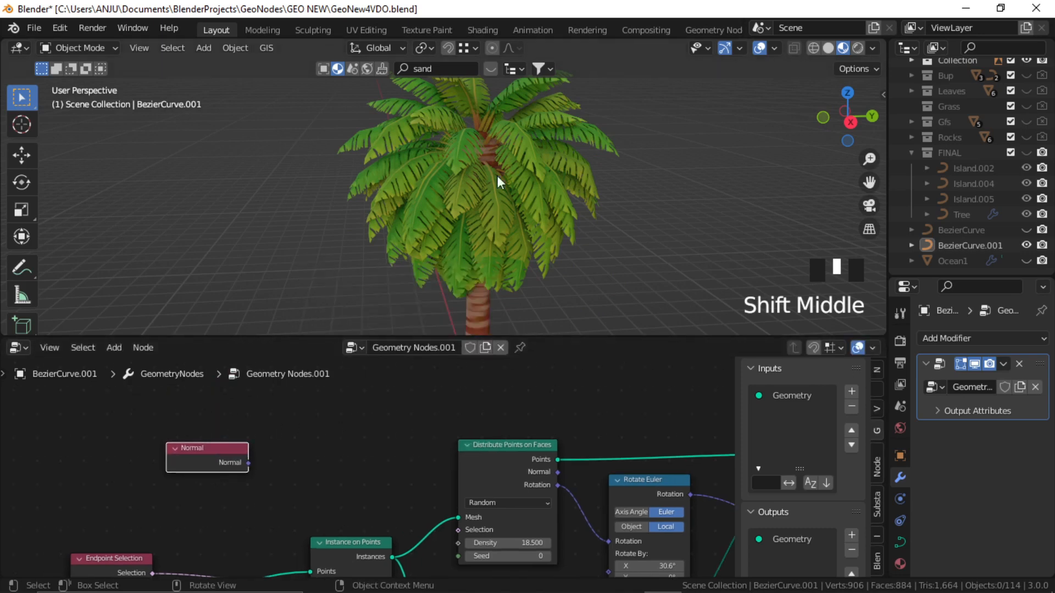
- Add a Separate XYZ node and move the Normal node back to make room in front of it
{"action": "left_click", "coordinate": [307, 447]}
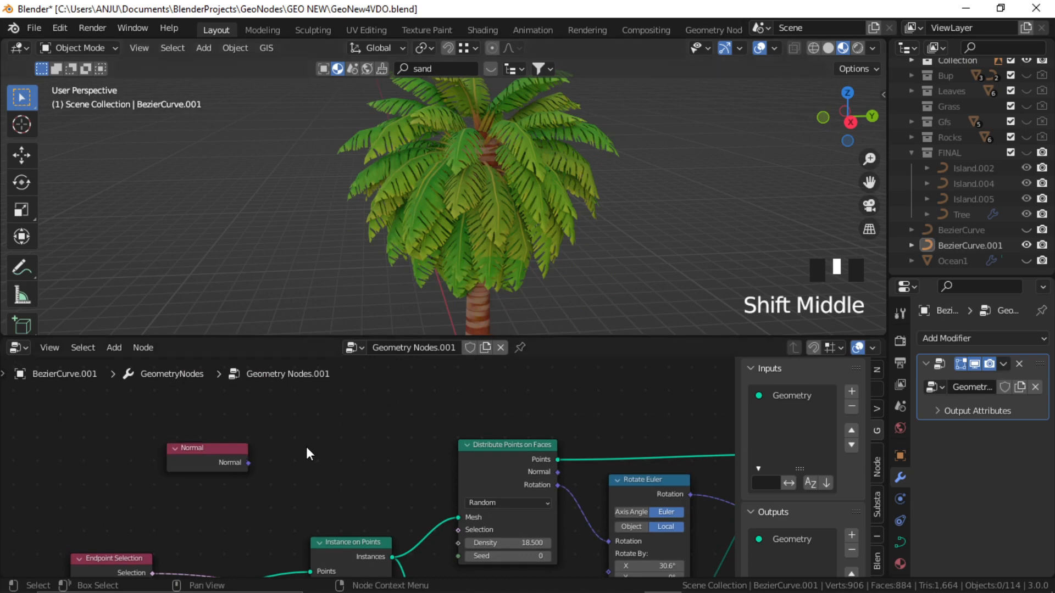
{"action": "key", "text": "shift+a"}
{"action": "left_click", "coordinate": [281, 275]}
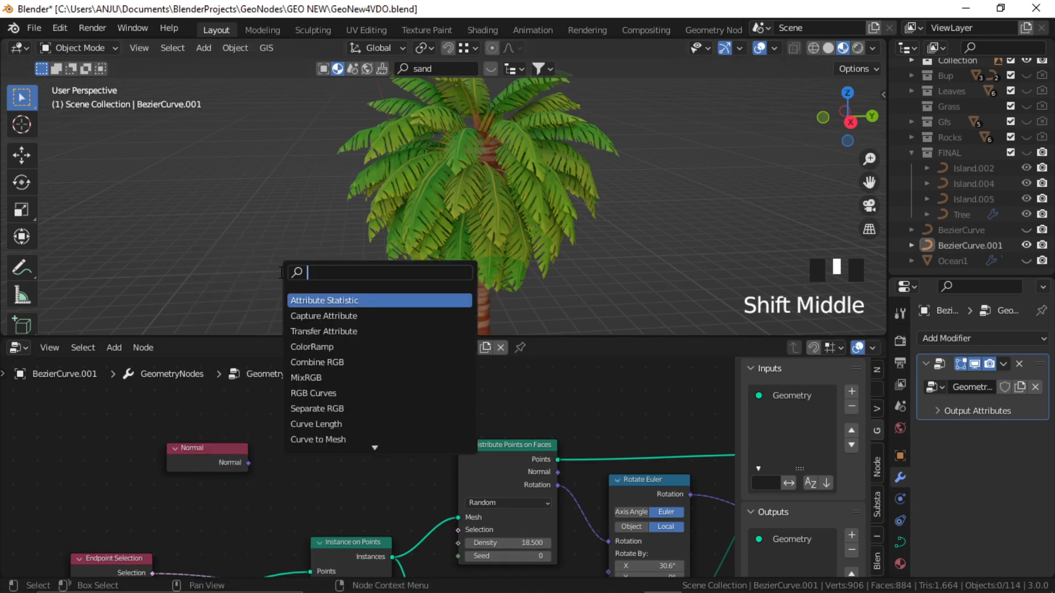
{"action": "type", "text": "xyz"}
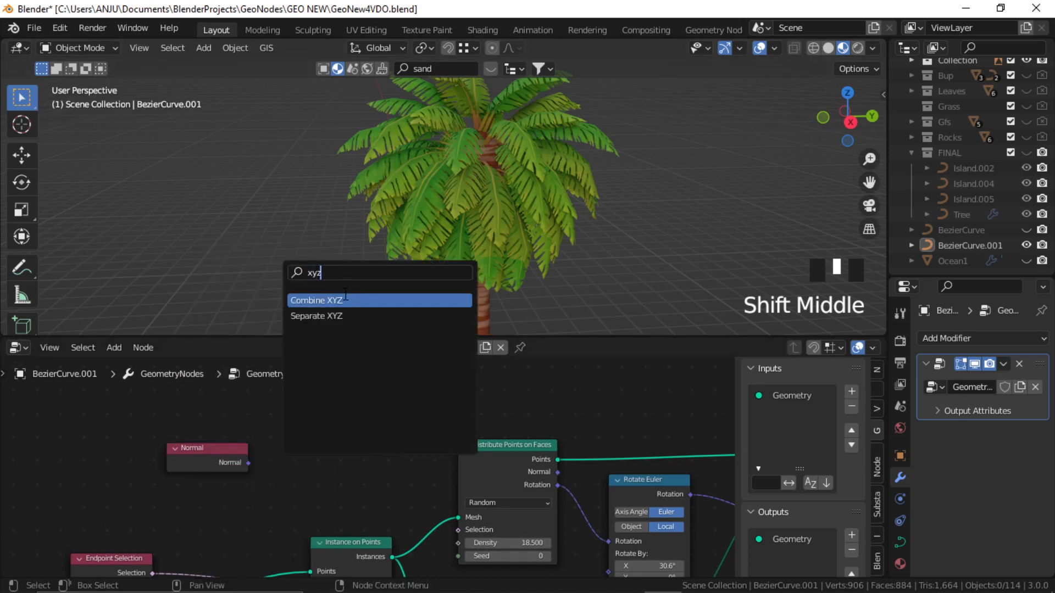
{"action": "left_click", "coordinate": [343, 317]}
{"action": "left_click", "coordinate": [312, 459]}
{"action": "left_click_drag", "start_coordinate": [216, 456], "coordinate": [159, 455]}
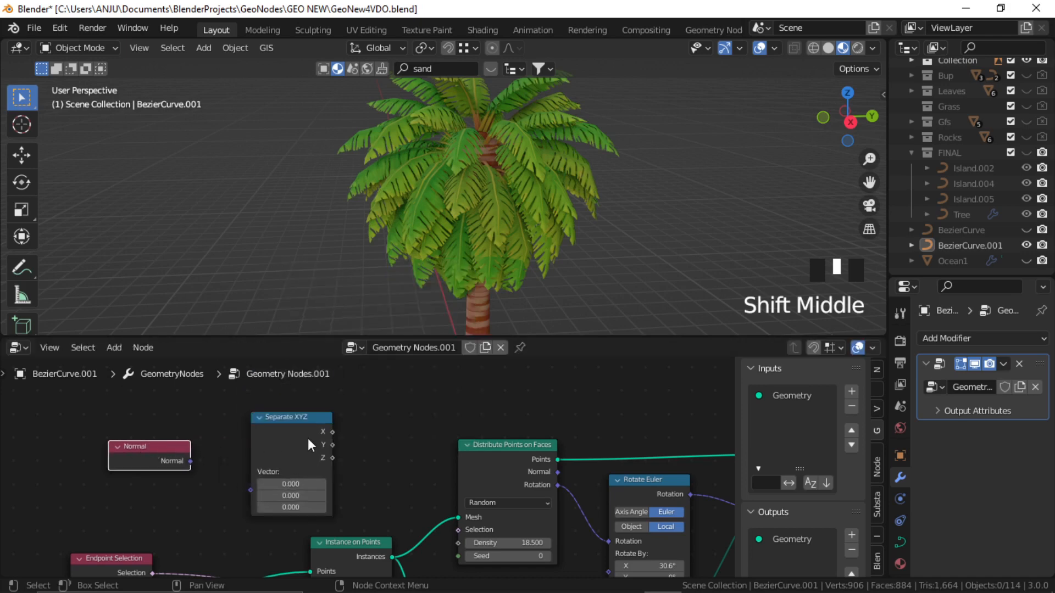
- Add a Combine XYZ node after Separate XYZ and space the two nodes apart
{"action": "key", "text": "shift+a"}
{"action": "left_click", "coordinate": [341, 278]}
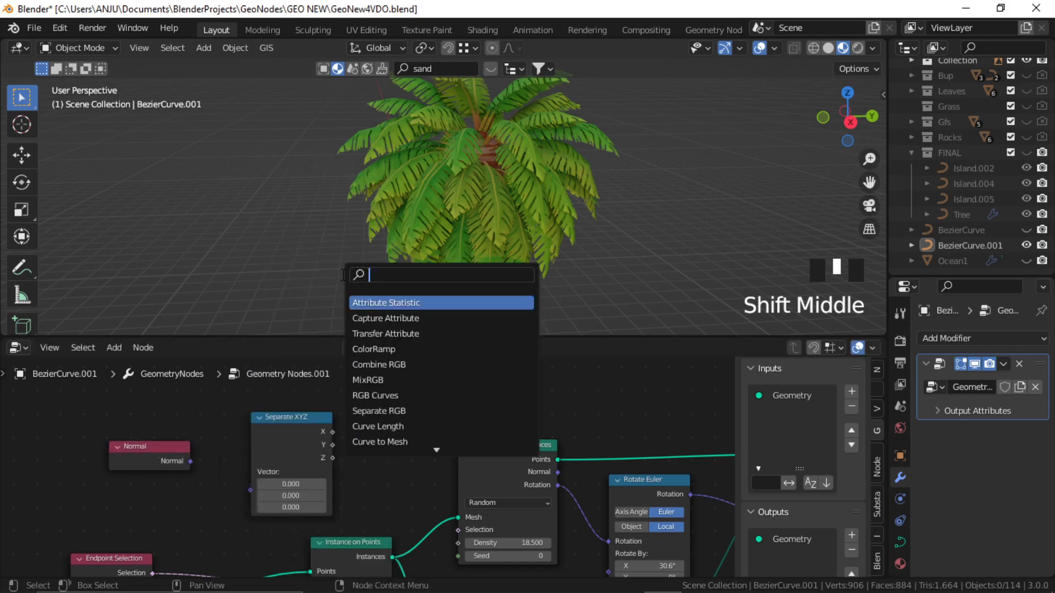
{"action": "type", "text": "com"}
{"action": "left_click", "coordinate": [384, 324]}
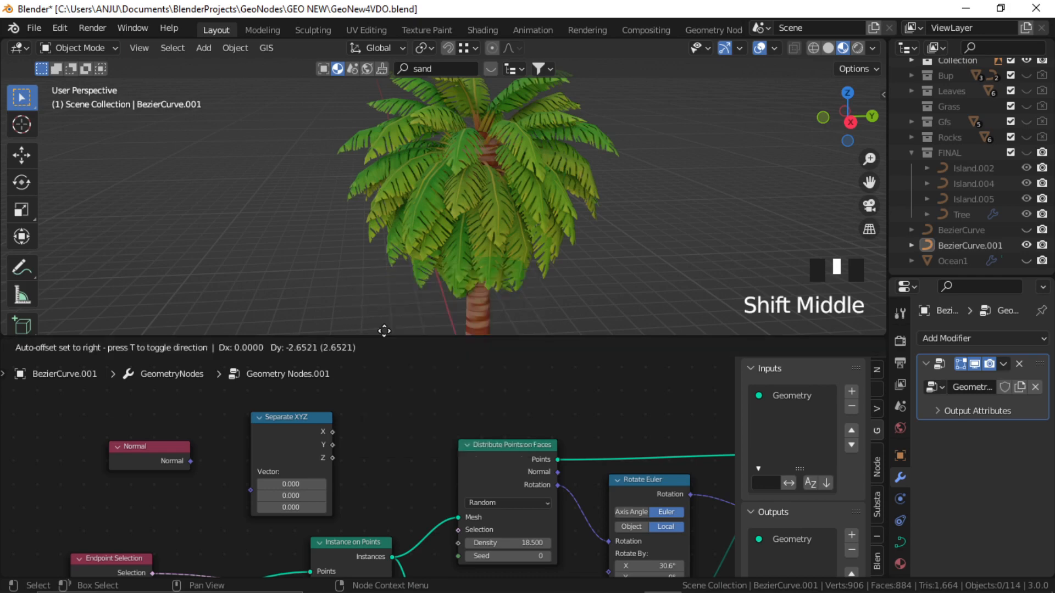
{"action": "left_click", "coordinate": [396, 451]}
{"action": "left_click_drag", "start_coordinate": [285, 423], "coordinate": [247, 427]}
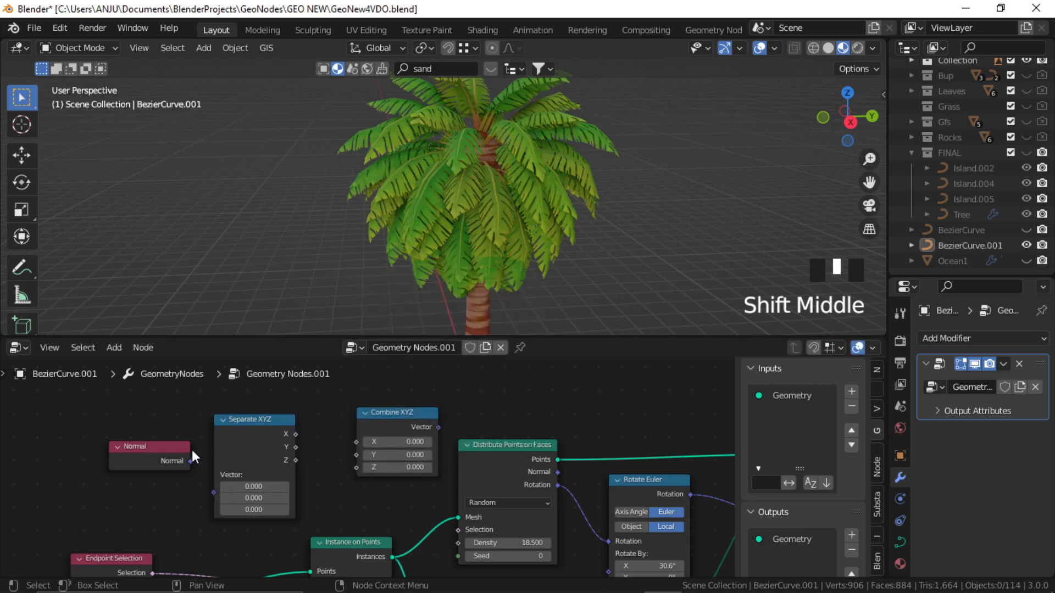
- Connect the Normal output to the Vector input of Separate XYZ and spread out both nodes
{"action": "left_click_drag", "start_coordinate": [190, 461], "coordinate": [214, 492]}
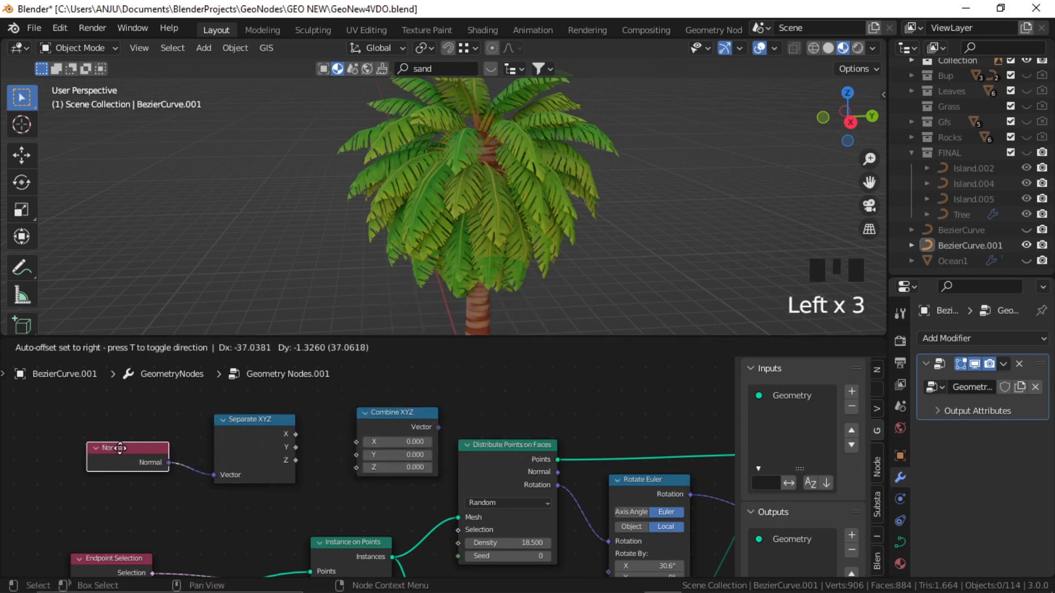
{"action": "left_click_drag", "start_coordinate": [137, 446], "coordinate": [107, 445]}
{"action": "left_click_drag", "start_coordinate": [235, 427], "coordinate": [213, 436]}
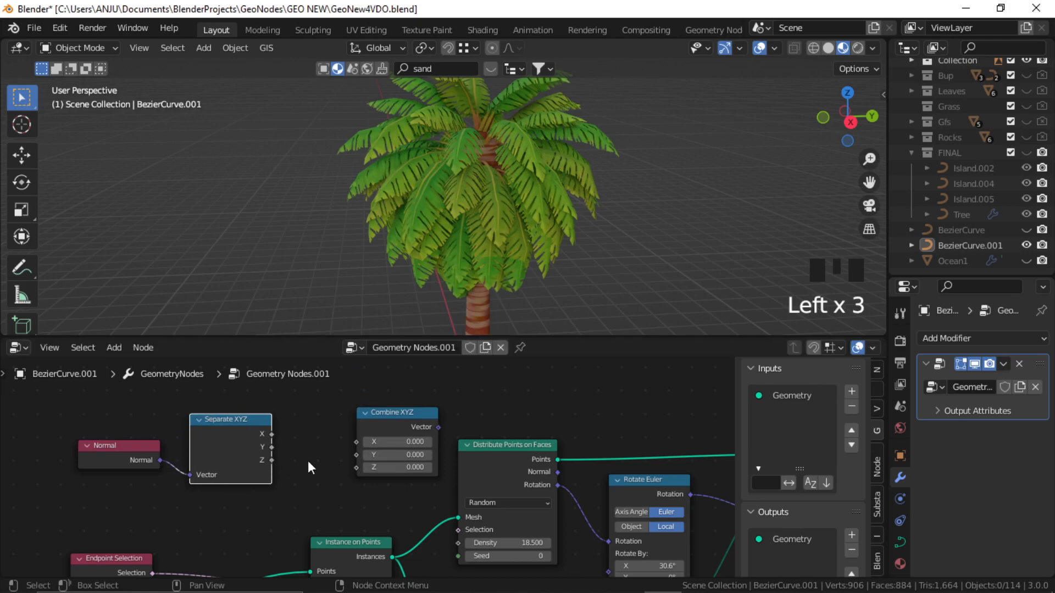
- Add a Math node between Separate XYZ and Combine XYZ, shifting the Normal and Separate XYZ nodes back
{"action": "key", "text": "shift+a"}
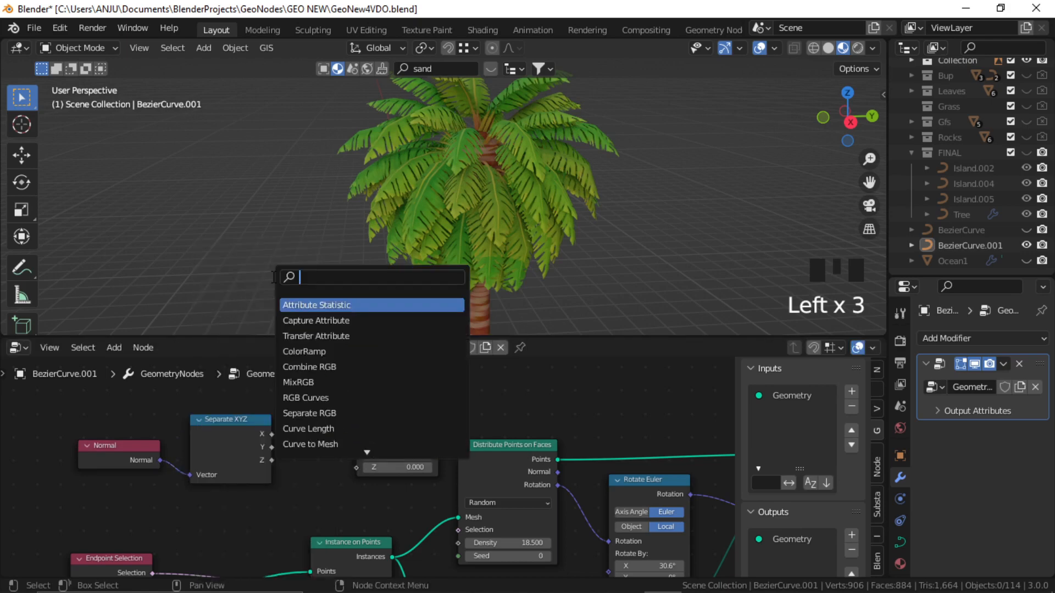
{"action": "type", "text": "math"}
{"action": "left_click", "coordinate": [292, 301]}
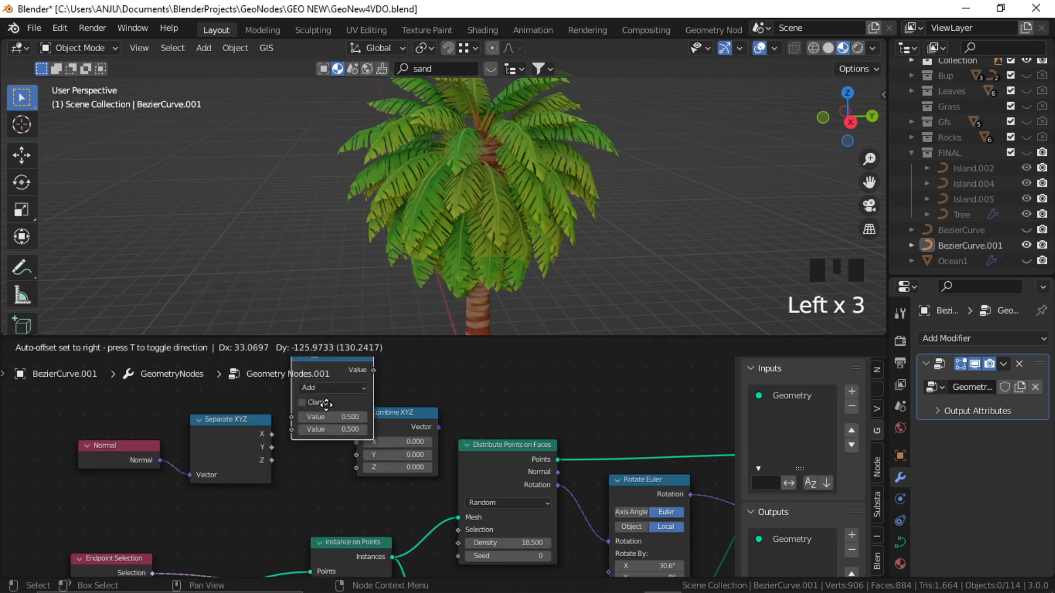
{"action": "left_click", "coordinate": [317, 435]}
{"action": "left_click_drag", "start_coordinate": [226, 398], "coordinate": [105, 471]}
{"action": "mouse_move", "coordinate": [216, 476]}
{"action": "left_mouse_down"}
{"action": "mouse_move", "coordinate": [200, 475]}
{"action": "mouse_move", "coordinate": [211, 488]}
{"action": "left_mouse_up"}
{"action": "left_click_drag", "start_coordinate": [286, 423], "coordinate": [254, 430]}
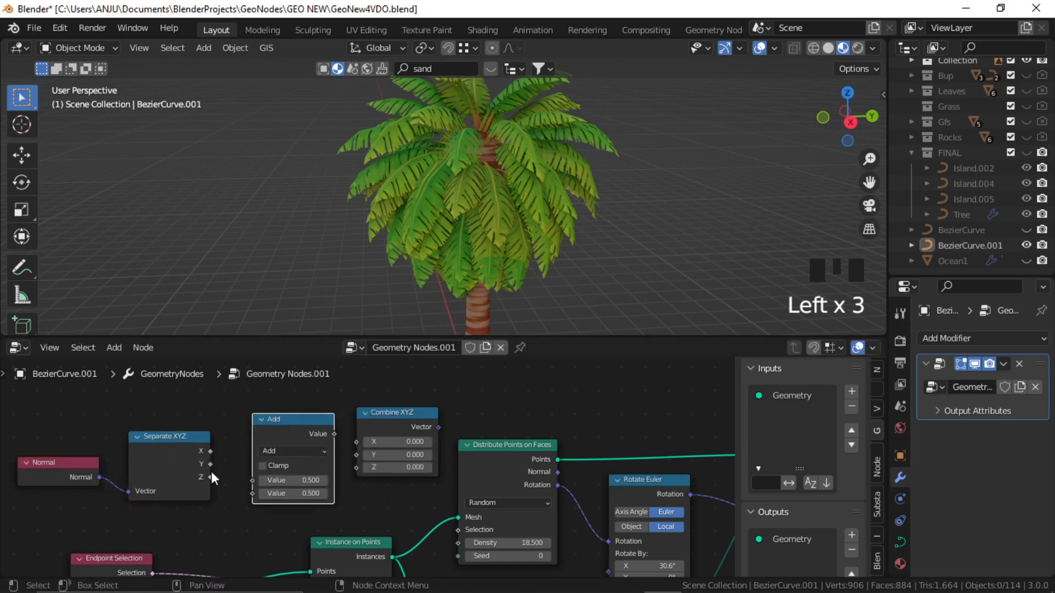
- Feed the Z output of Separate XYZ into the Math node and set its operation to Greater Than
{"action": "left_click_drag", "start_coordinate": [211, 475], "coordinate": [252, 480]}
{"action": "left_click", "coordinate": [279, 451]}
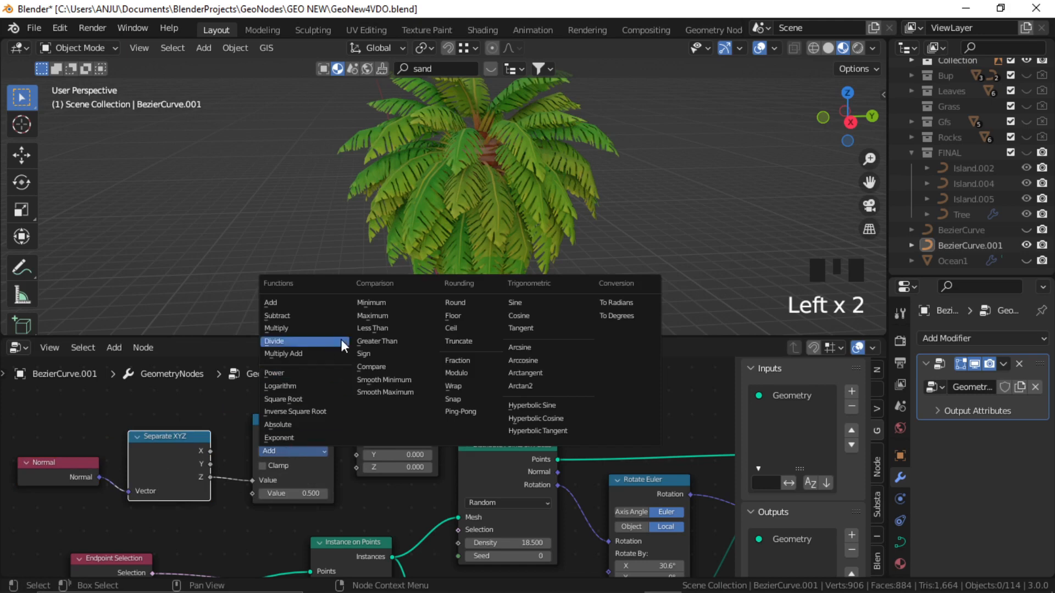
{"action": "left_click", "coordinate": [390, 338]}
- Link the Greater Than value to Combine XYZ's Z input and its Vector output to the Selection of Distribute Points on Faces
{"action": "middle_click_drag", "start_coordinate": [350, 495], "coordinate": [294, 504]}
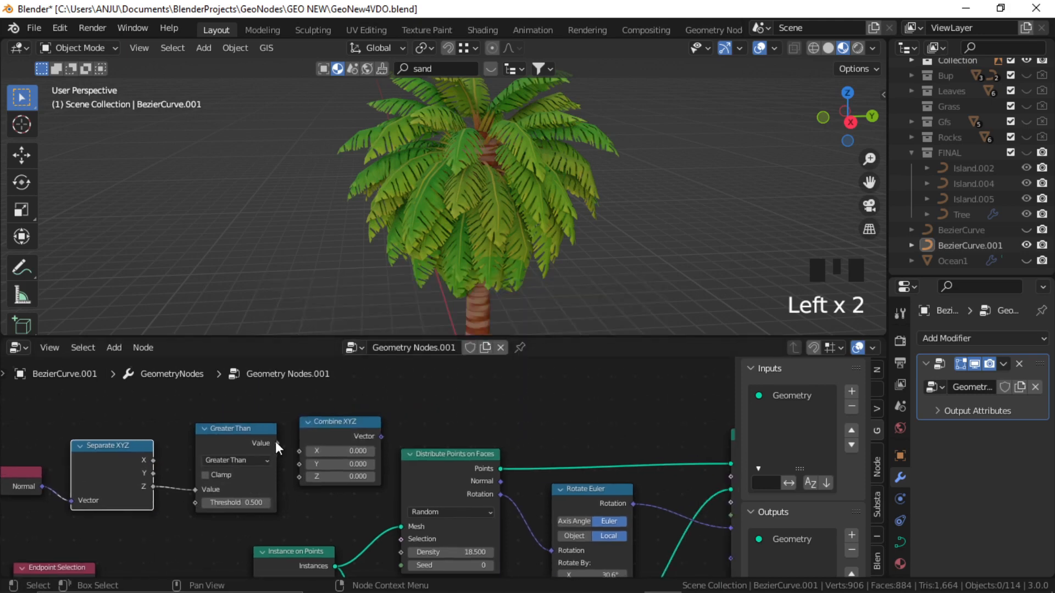
{"action": "left_click_drag", "start_coordinate": [278, 442], "coordinate": [302, 476]}
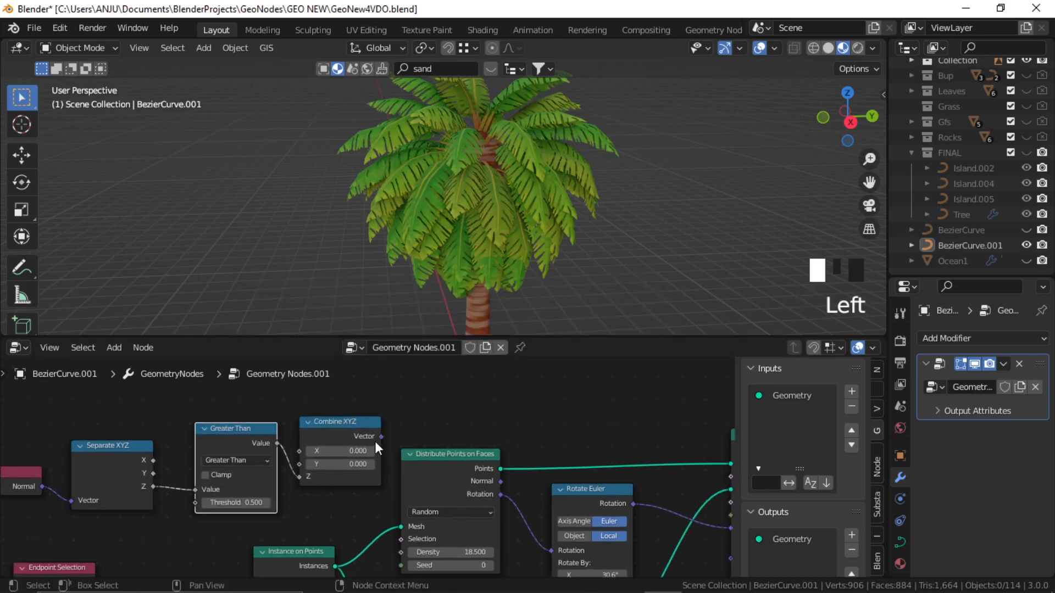
{"action": "left_click_drag", "start_coordinate": [380, 436], "coordinate": [398, 526]}
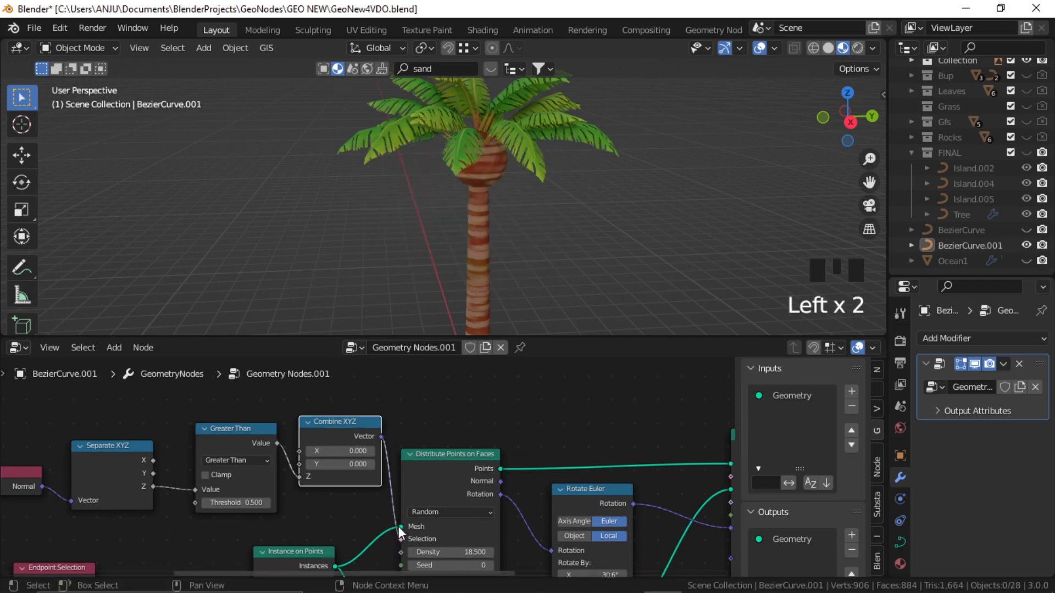
{"action": "left_click_drag", "start_coordinate": [445, 453], "coordinate": [460, 444]}
{"action": "middle_click_drag", "start_coordinate": [447, 414], "coordinate": [560, 425]}
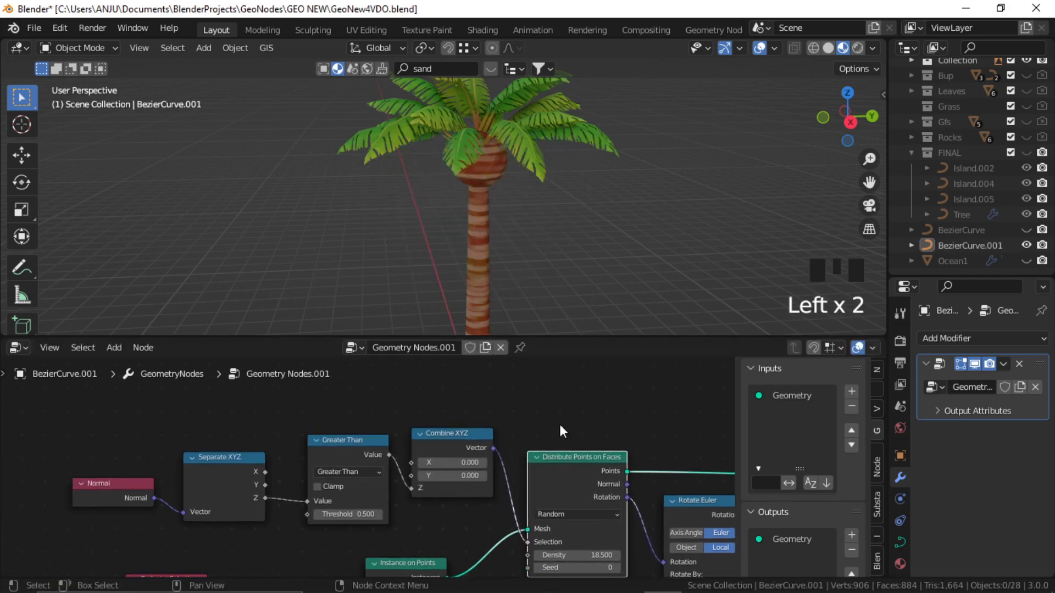
- Lower the Greater Than threshold to -0.700 so leaves are kept off the underside of the crown
{"action": "scroll", "coordinate": [362, 436], "scroll_direction": "up", "scroll_amount": 2}
{"action": "middle_click_drag", "start_coordinate": [363, 436], "coordinate": [361, 424]}
{"action": "middle_click_drag", "start_coordinate": [427, 227], "coordinate": [466, 167]}
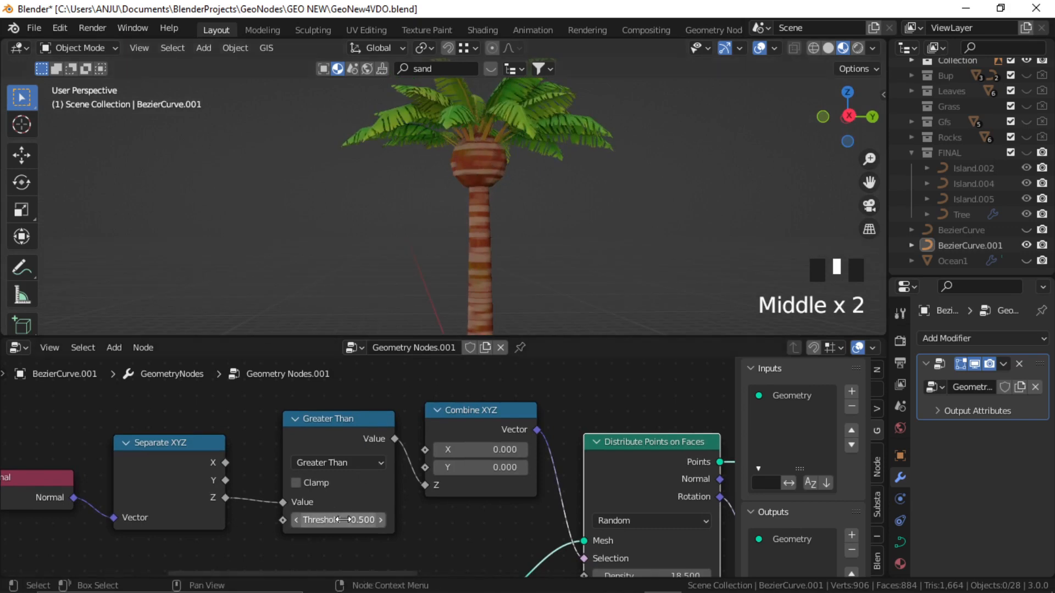
{"action": "left_click_drag", "start_coordinate": [343, 520], "coordinate": [296, 519]}
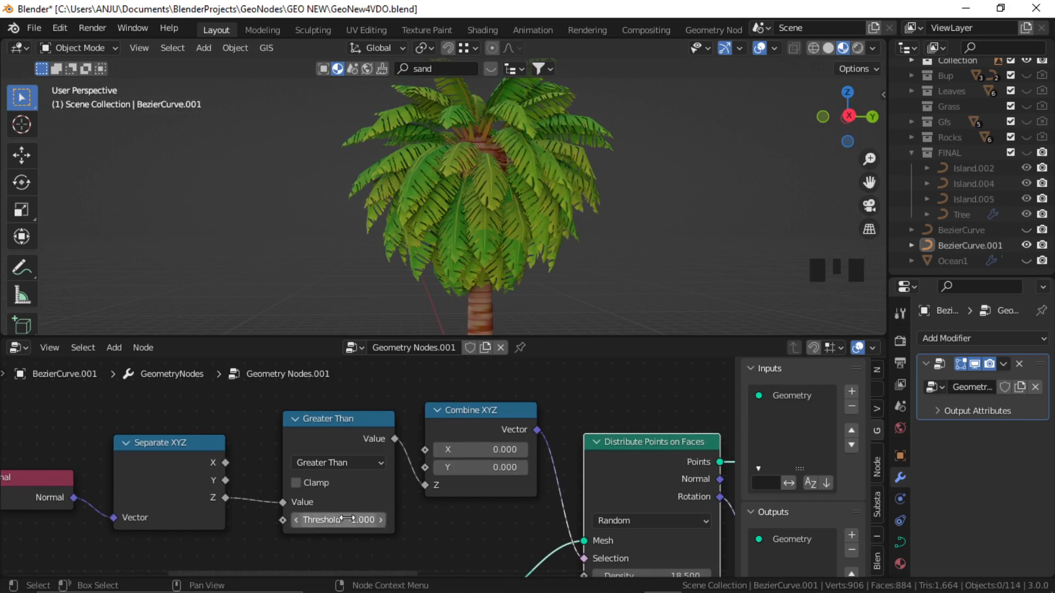
{"action": "middle_click_drag", "start_coordinate": [511, 220], "coordinate": [443, 214]}
{"action": "scroll", "coordinate": [486, 206], "scroll_direction": "up", "scroll_amount": 4}
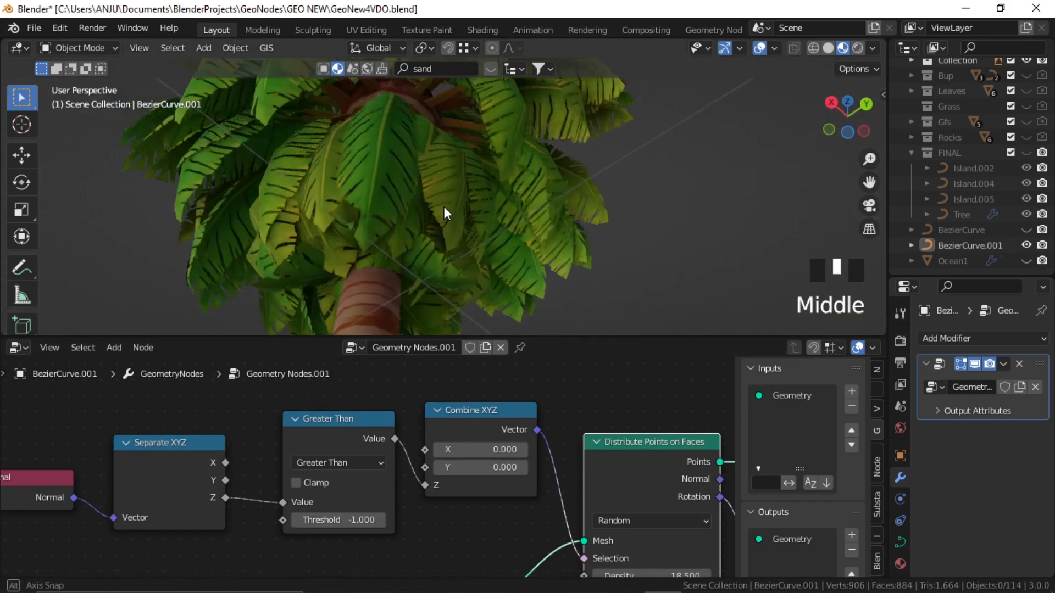
{"action": "mouse_move", "coordinate": [346, 519]}
{"action": "left_mouse_down"}
{"action": "mouse_move", "coordinate": [365, 520]}
{"action": "mouse_move", "coordinate": [349, 519]}
{"action": "left_mouse_up"}
{"action": "middle_click_drag", "start_coordinate": [351, 236], "coordinate": [494, 285]}
{"action": "scroll", "coordinate": [494, 286], "scroll_direction": "down", "scroll_amount": 3}
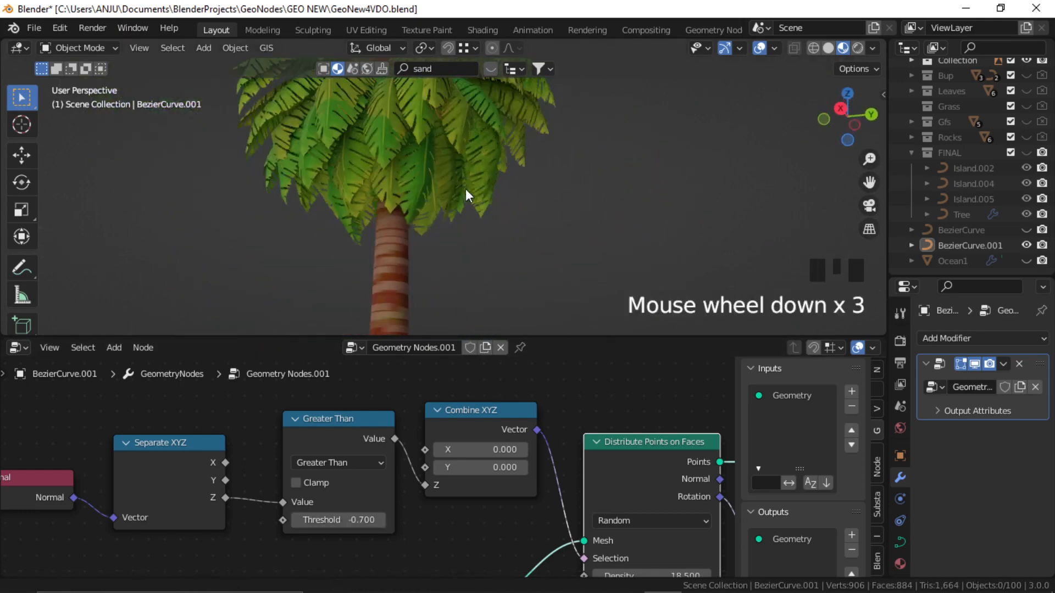
- Unhide the island object BezierCurve and select it to bring up its node tree
{"action": "middle_click_drag", "start_coordinate": [465, 195], "coordinate": [430, 241]}
{"action": "scroll", "coordinate": [439, 244], "scroll_direction": "down", "scroll_amount": 3}
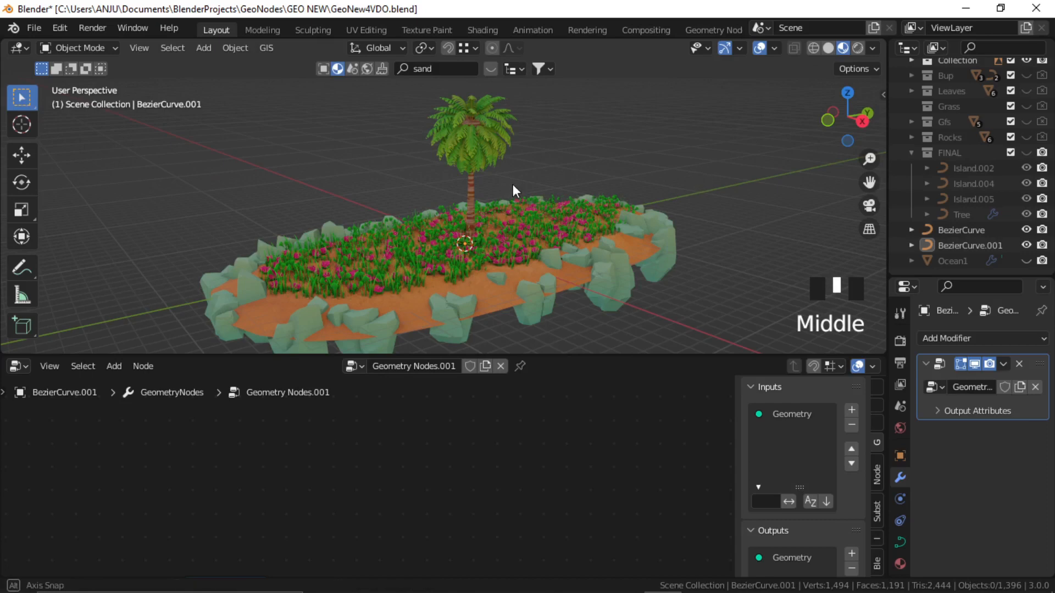
{"action": "middle_click_drag", "start_coordinate": [513, 188], "coordinate": [471, 207]}
{"action": "left_click", "coordinate": [594, 271]}
{"action": "scroll", "coordinate": [559, 229], "scroll_direction": "down", "scroll_amount": 3}
{"action": "middle_click_drag", "start_coordinate": [559, 230], "coordinate": [617, 233]}
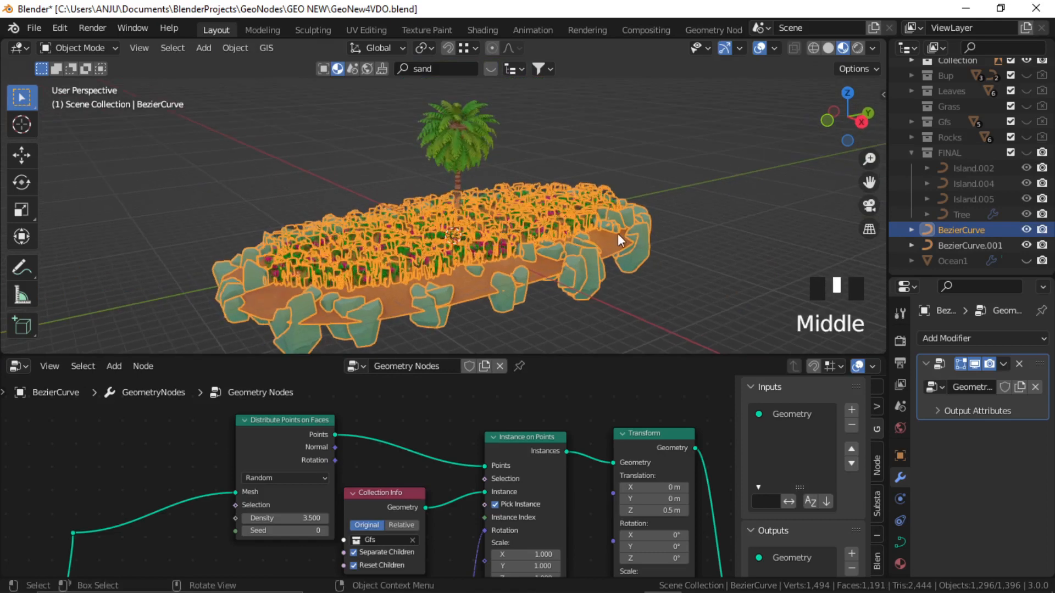
- Bring BezierCurve into the island's node tree as an Object Info node, placed ahead of Distribute Points on Faces
{"action": "middle_click_drag", "start_coordinate": [345, 459], "coordinate": [456, 479]}
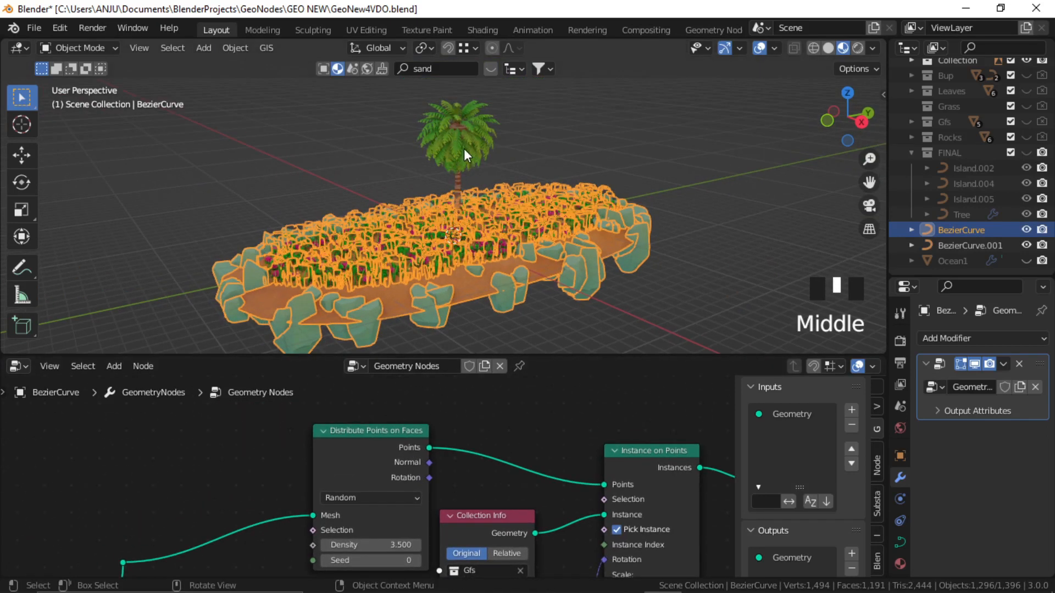
{"action": "middle_click_drag", "start_coordinate": [477, 411], "coordinate": [465, 387]}
{"action": "left_click", "coordinate": [364, 419]}
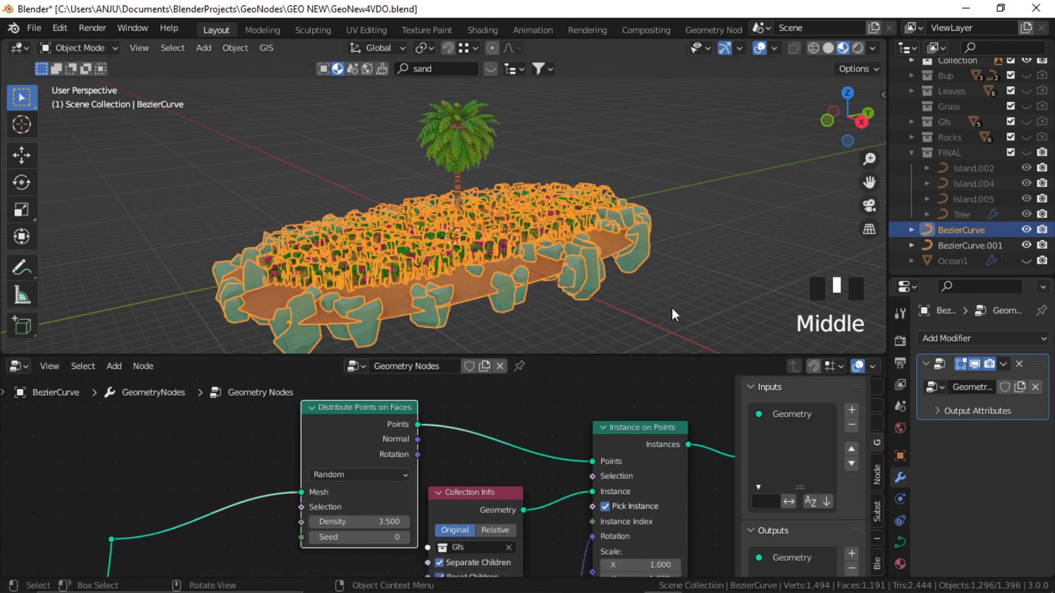
{"action": "left_click", "coordinate": [966, 233]}
{"action": "left_click_drag", "start_coordinate": [966, 233], "coordinate": [28, 446]}
{"action": "middle_click_drag", "start_coordinate": [139, 452], "coordinate": [296, 465]}
{"action": "left_click_drag", "start_coordinate": [204, 458], "coordinate": [79, 437]}
{"action": "left_click", "coordinate": [228, 478]}
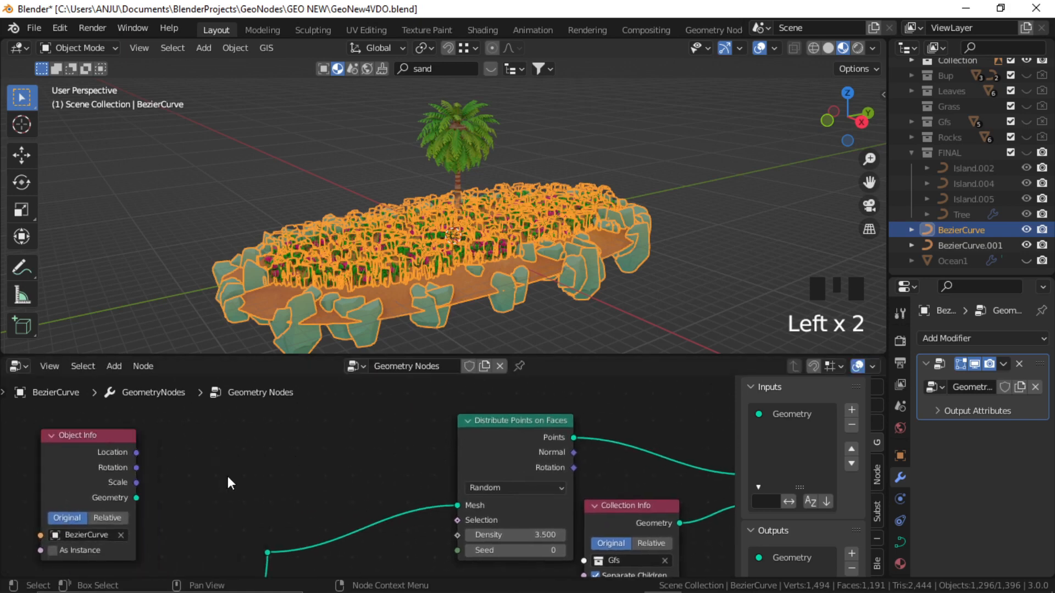
- Add a Geometry Proximity node and place it between Object Info and Distribute Points on Faces
{"action": "left_click", "coordinate": [810, 283]}
{"action": "middle_click_drag", "start_coordinate": [219, 475], "coordinate": [264, 476]}
{"action": "key", "text": "shift+a"}
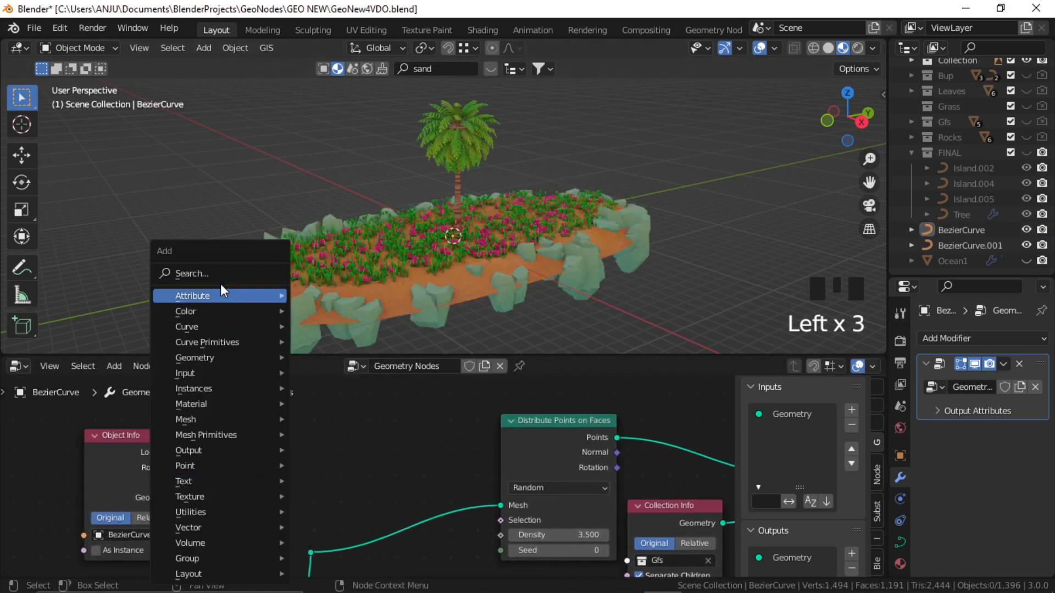
{"action": "left_click", "coordinate": [221, 275]}
{"action": "type", "text": "prox"}
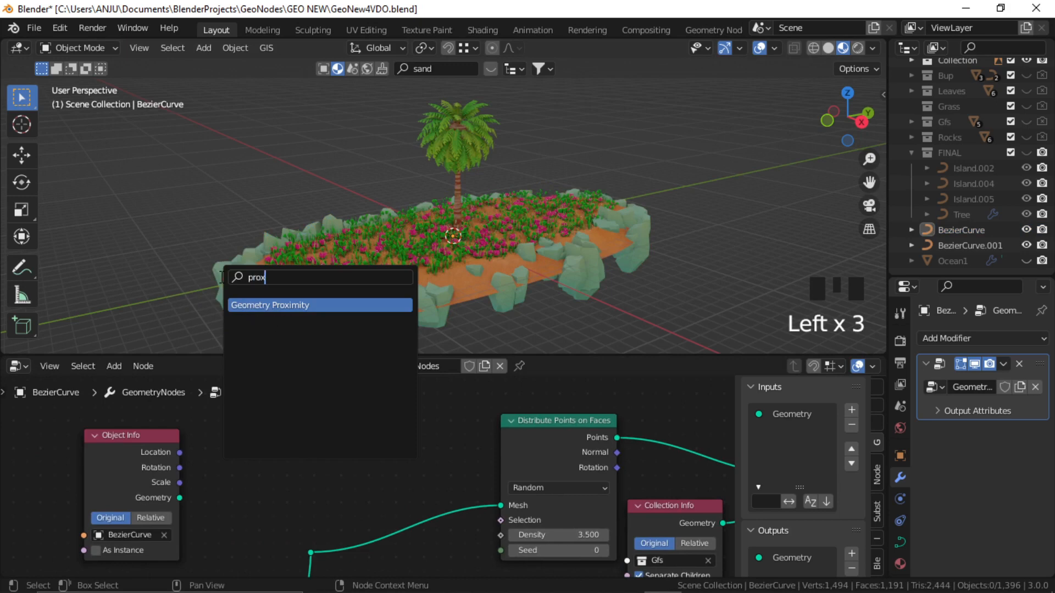
{"action": "type", "text": "im"}
{"action": "key", "text": "Return"}
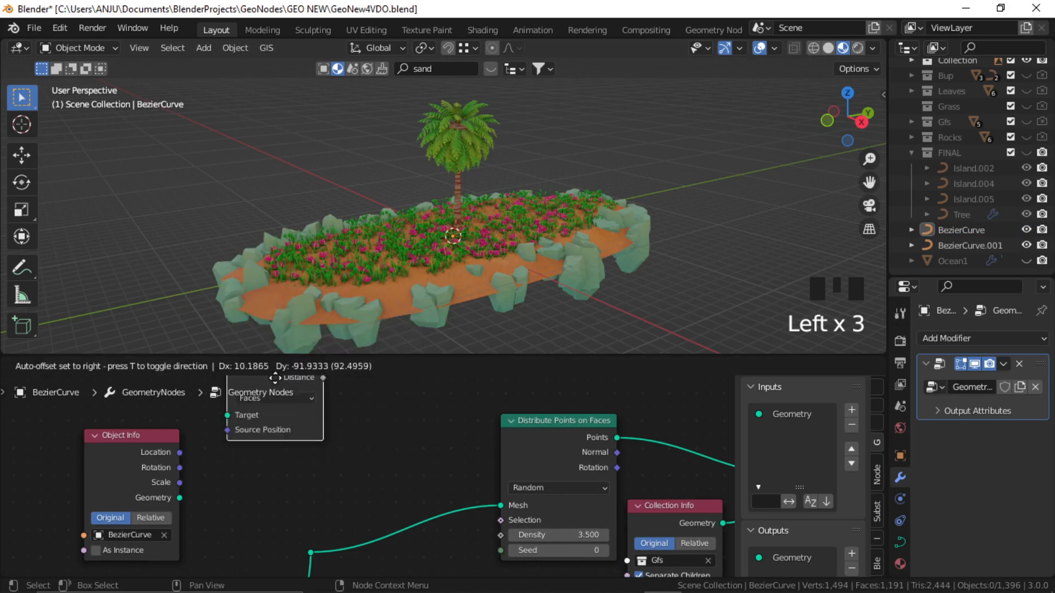
{"action": "left_click", "coordinate": [214, 428]}
{"action": "scroll", "coordinate": [215, 428], "scroll_direction": "down", "scroll_amount": 2}
{"action": "middle_click_drag", "start_coordinate": [214, 423], "coordinate": [271, 423]}
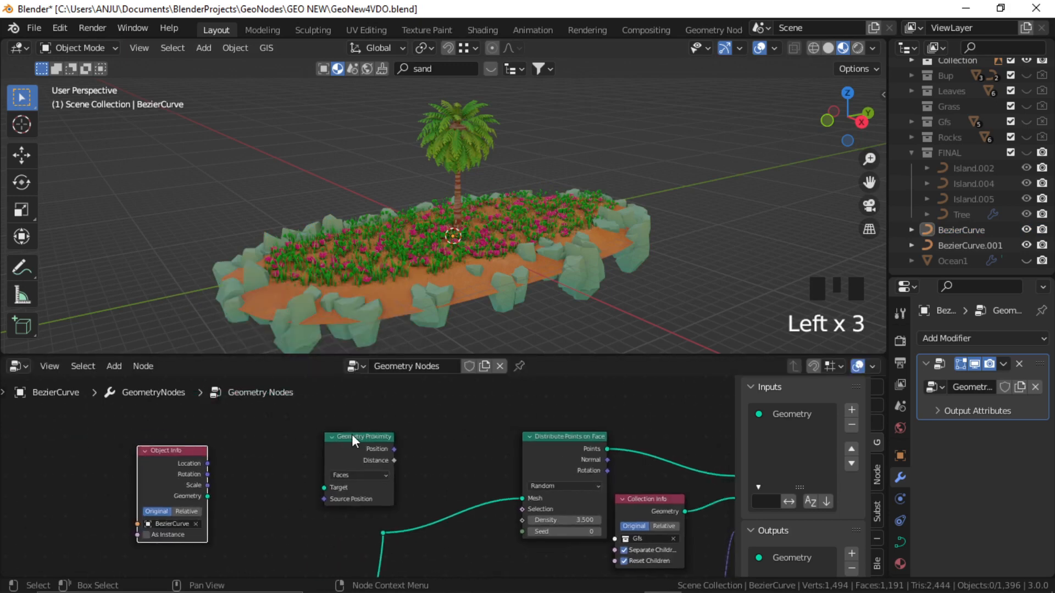
{"action": "left_click_drag", "start_coordinate": [352, 434], "coordinate": [341, 435]}
{"action": "left_click", "coordinate": [242, 450]}
{"action": "scroll", "coordinate": [238, 464], "scroll_direction": "up", "scroll_amount": 1}
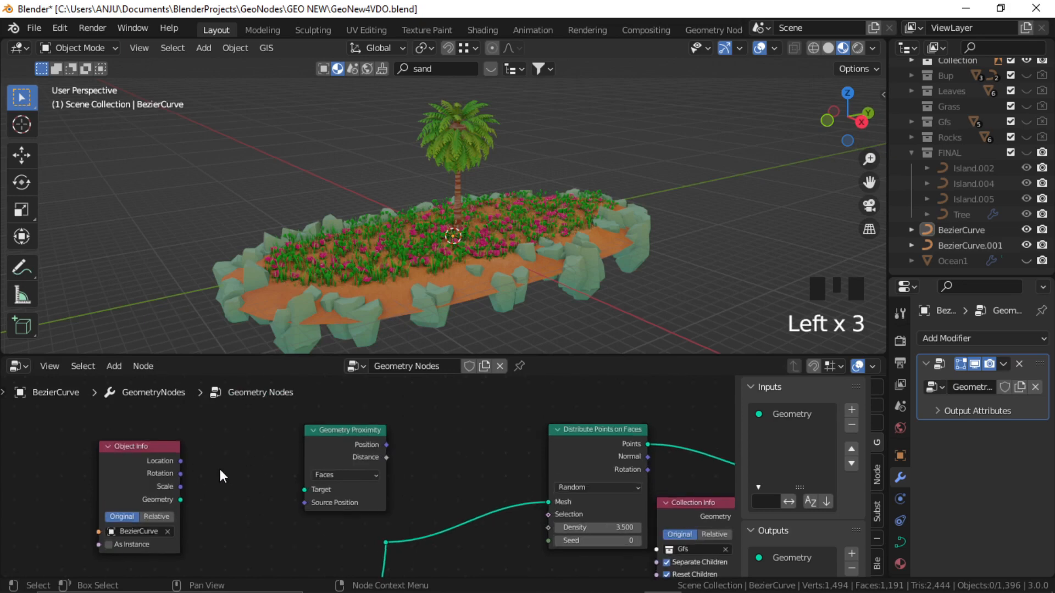
- Add a Separate Components node ahead of Geometry Proximity and link Object Info's Geometry output into it
{"action": "key", "text": "shift+a"}
{"action": "left_click", "coordinate": [195, 278]}
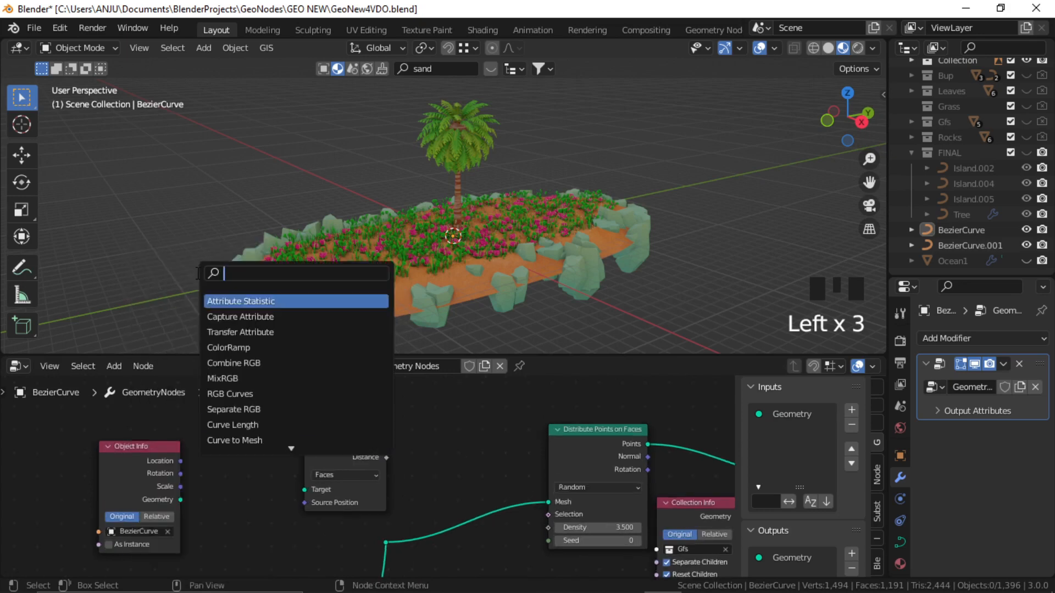
{"action": "type", "text": "sep"}
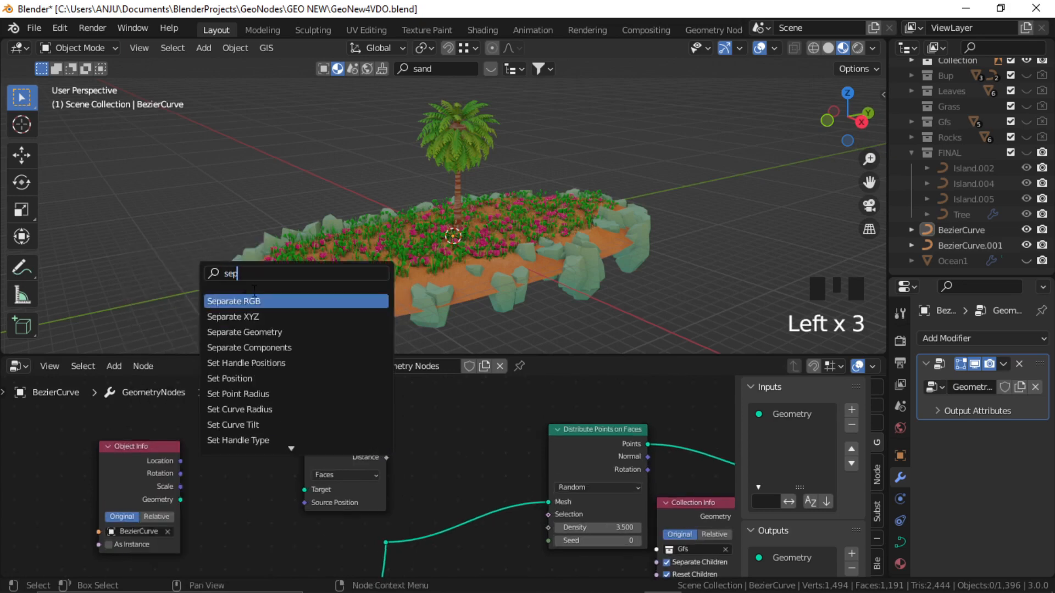
{"action": "left_click", "coordinate": [263, 347]}
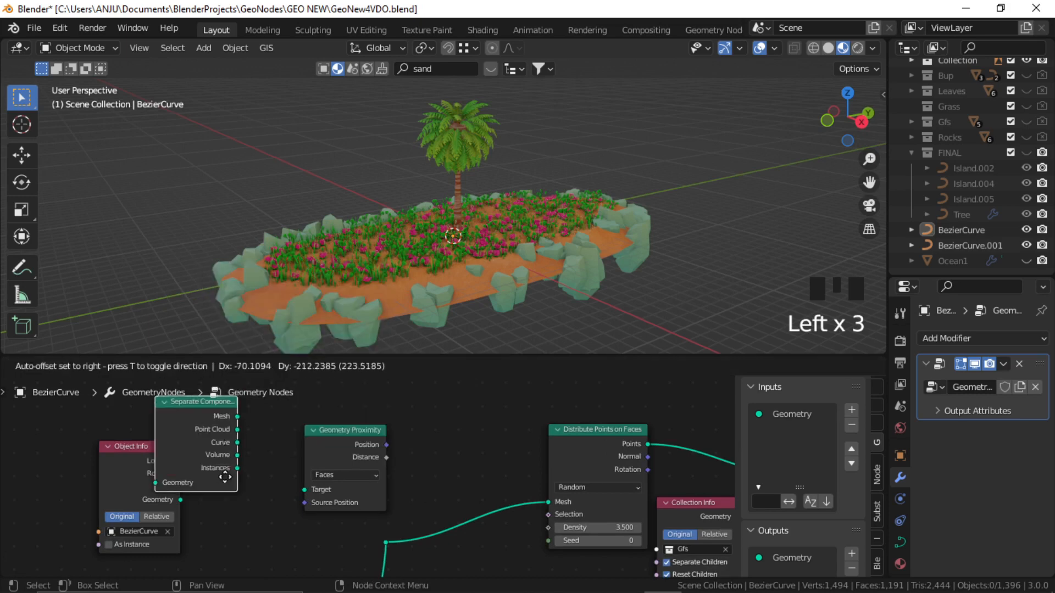
{"action": "left_click", "coordinate": [73, 456]}
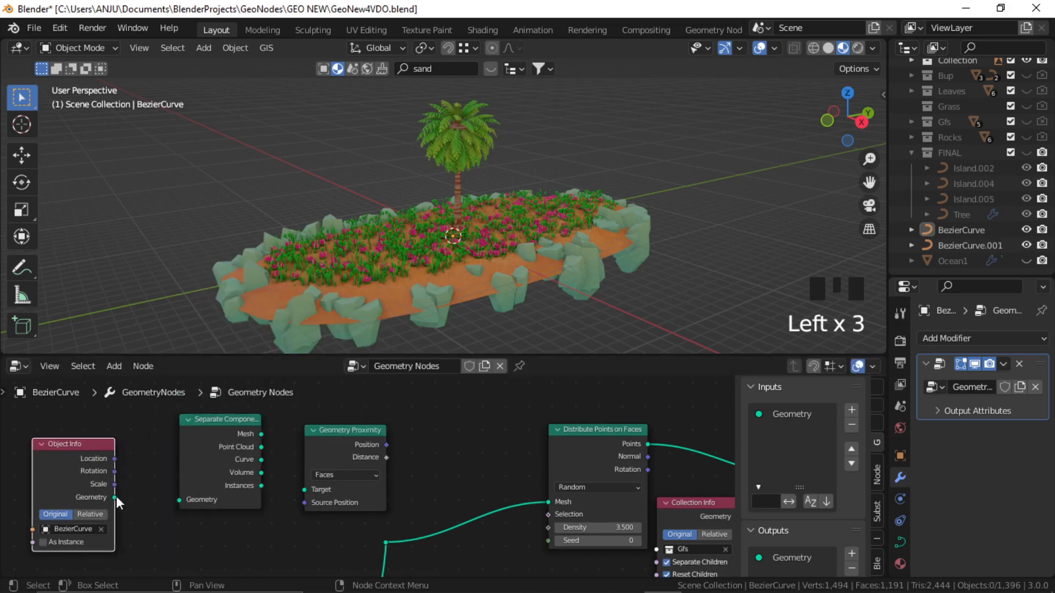
{"action": "left_click_drag", "start_coordinate": [115, 497], "coordinate": [186, 500]}
{"action": "left_click_drag", "start_coordinate": [208, 432], "coordinate": [180, 443]}
{"action": "scroll", "coordinate": [259, 451], "scroll_direction": "up", "scroll_amount": 5}
{"action": "middle_click_drag", "start_coordinate": [262, 452], "coordinate": [330, 474]}
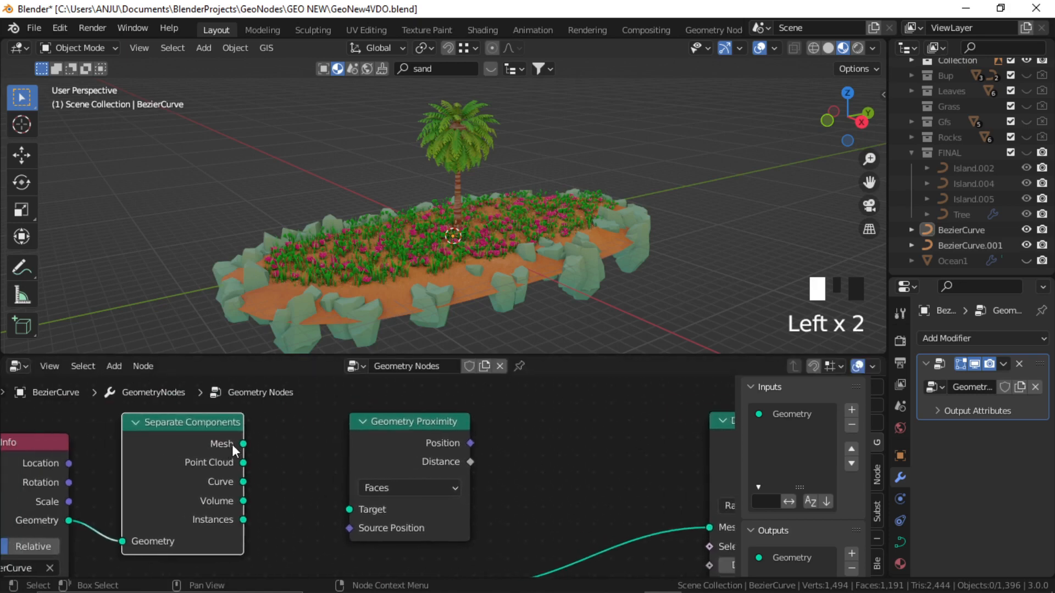
- Link the Mesh output of Separate Components to the Target of Geometry Proximity and tidy the node spacing
{"action": "middle_click_drag", "start_coordinate": [271, 454], "coordinate": [212, 443]}
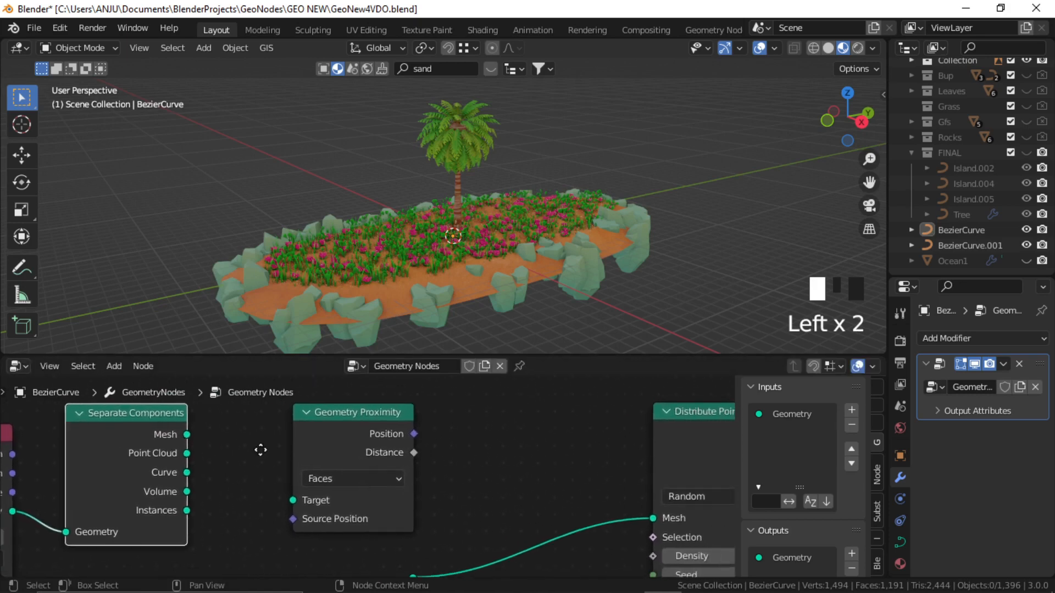
{"action": "left_click_drag", "start_coordinate": [184, 434], "coordinate": [296, 495]}
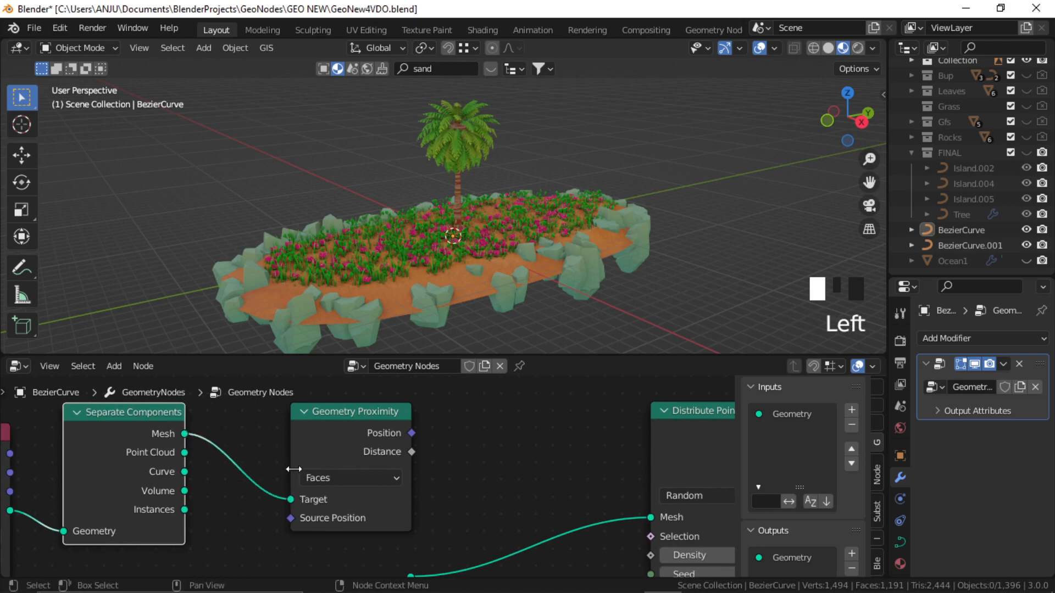
{"action": "scroll", "coordinate": [294, 466], "scroll_direction": "down", "scroll_amount": 4}
{"action": "left_click_drag", "start_coordinate": [358, 439], "coordinate": [331, 434]}
{"action": "left_click", "coordinate": [425, 448]}
{"action": "middle_click_drag", "start_coordinate": [420, 455], "coordinate": [338, 464]}
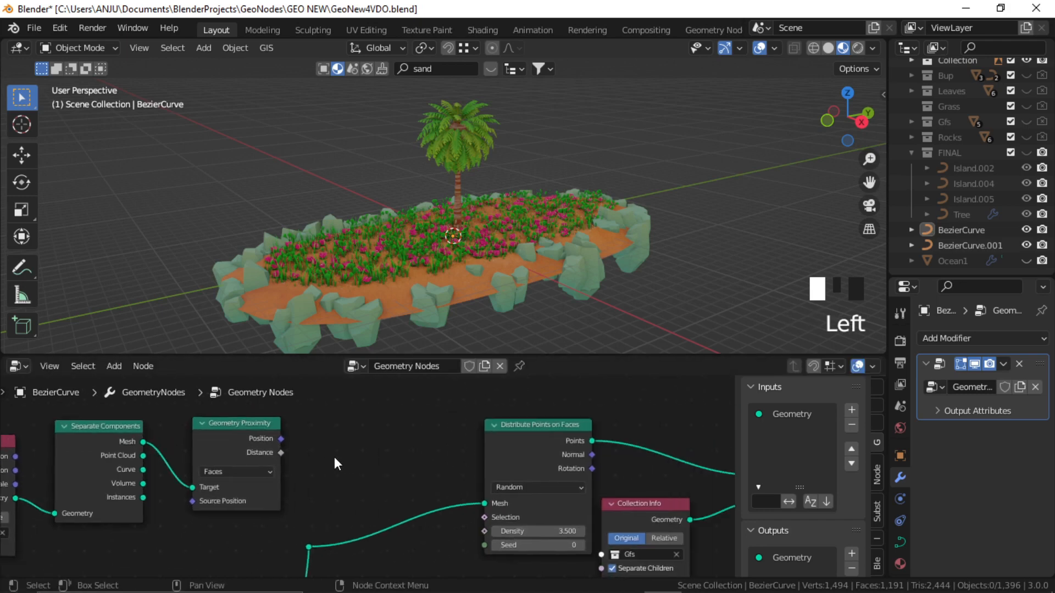
- Add a Map Range node with Geometry Proximity's Distance as its Value, and link its Result to the Selection of Distribute Points on Faces
{"action": "key", "text": "shift+a"}
{"action": "left_click", "coordinate": [322, 273]}
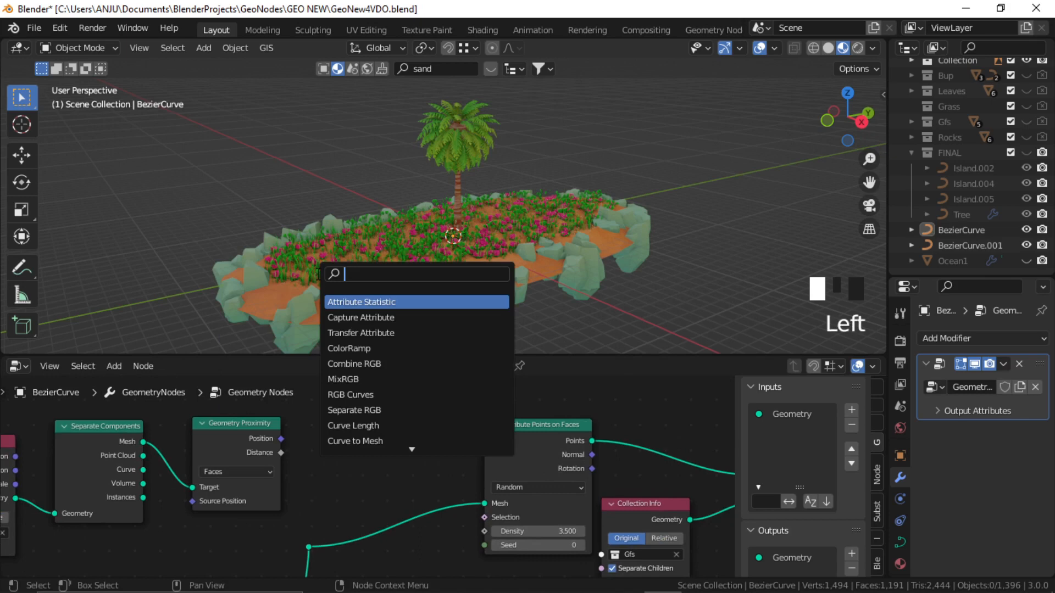
{"action": "type", "text": "map"}
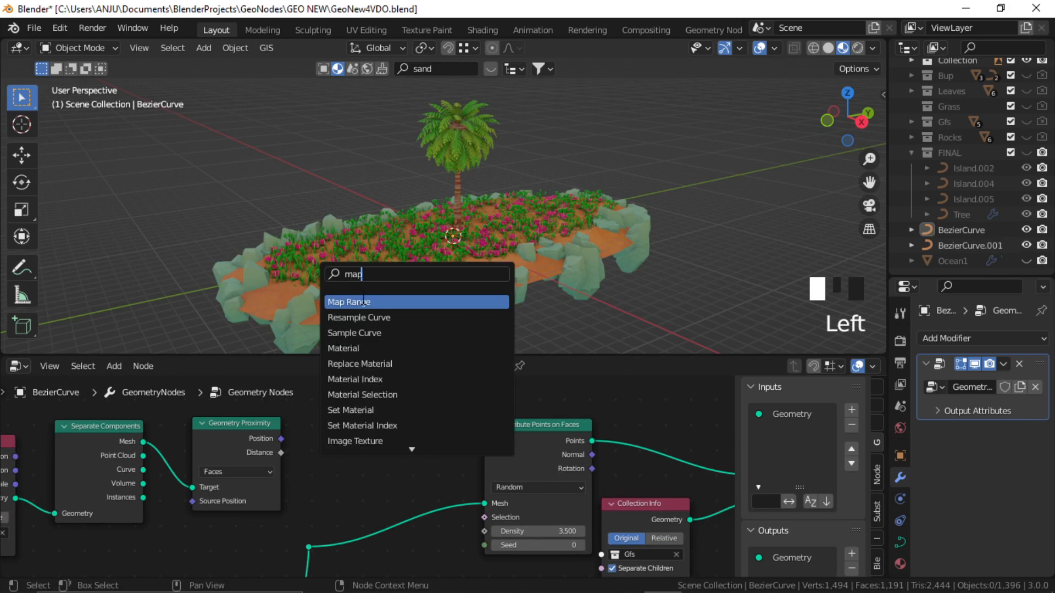
{"action": "left_click", "coordinate": [363, 302]}
{"action": "left_click", "coordinate": [360, 407]}
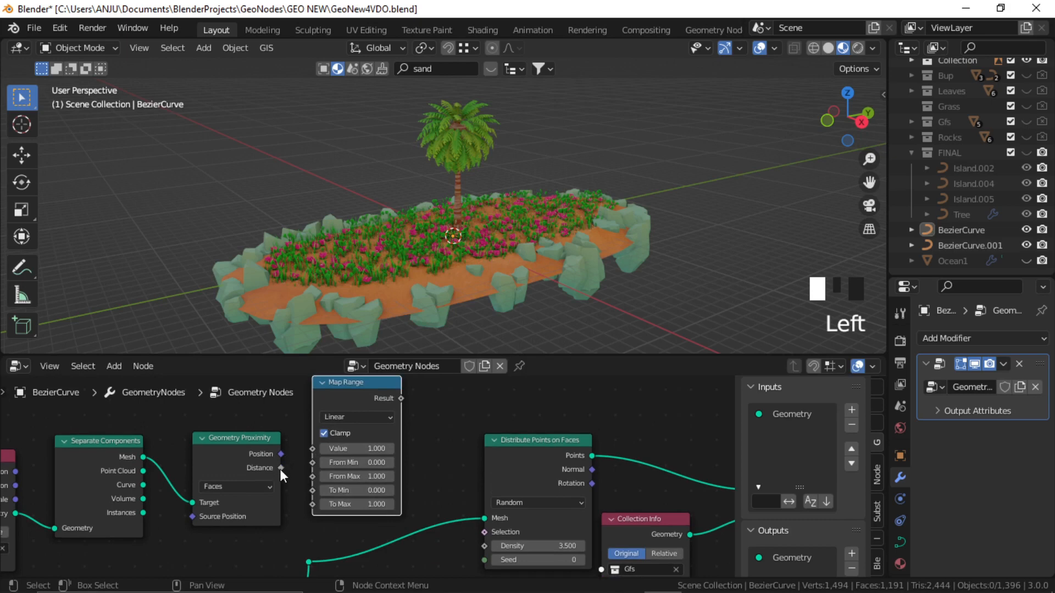
{"action": "left_click_drag", "start_coordinate": [281, 468], "coordinate": [311, 449]}
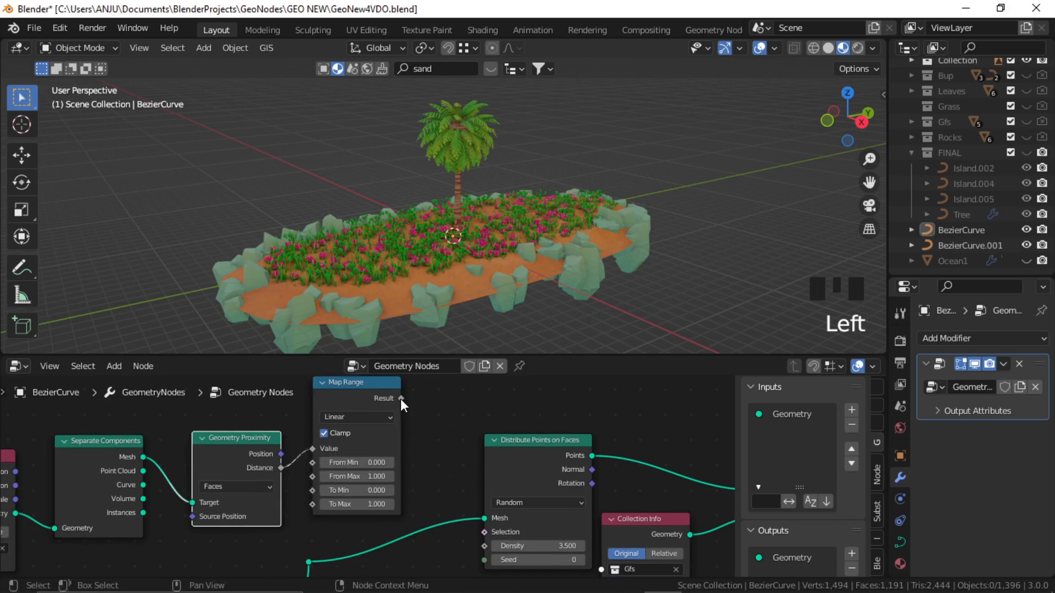
{"action": "left_click_drag", "start_coordinate": [401, 398], "coordinate": [486, 532]}
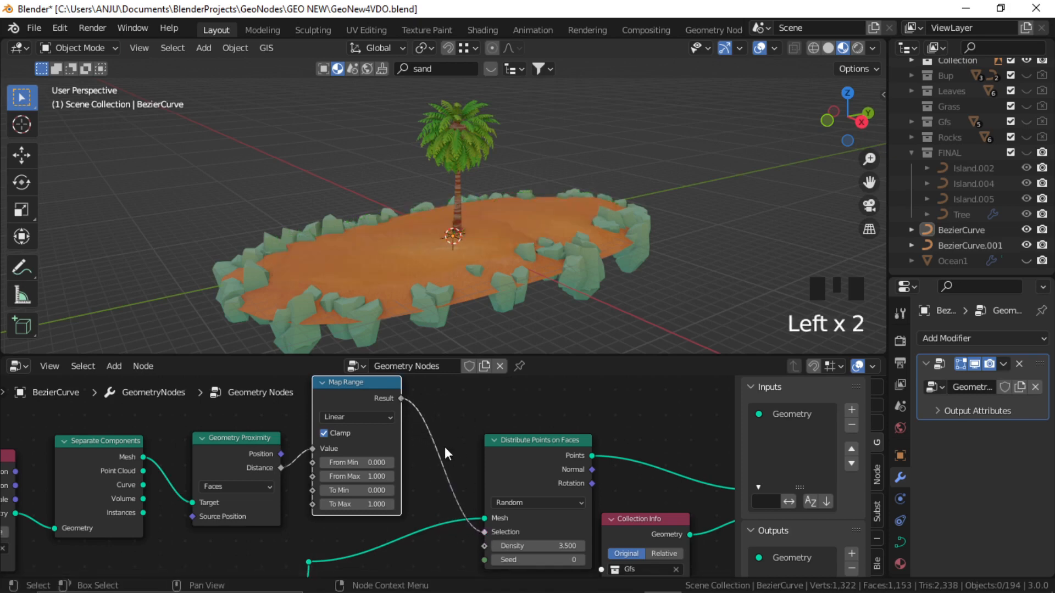
- Insert a Subdivide Mesh node on the link into Distribute Points on Faces' Mesh input and raise its Level
{"action": "scroll", "coordinate": [454, 447], "scroll_direction": "up", "scroll_amount": 2}
{"action": "scroll", "coordinate": [460, 450], "scroll_direction": "down", "scroll_amount": 3}
{"action": "middle_click_drag", "start_coordinate": [455, 442], "coordinate": [435, 402]}
{"action": "scroll", "coordinate": [420, 458], "scroll_direction": "down", "scroll_amount": 1}
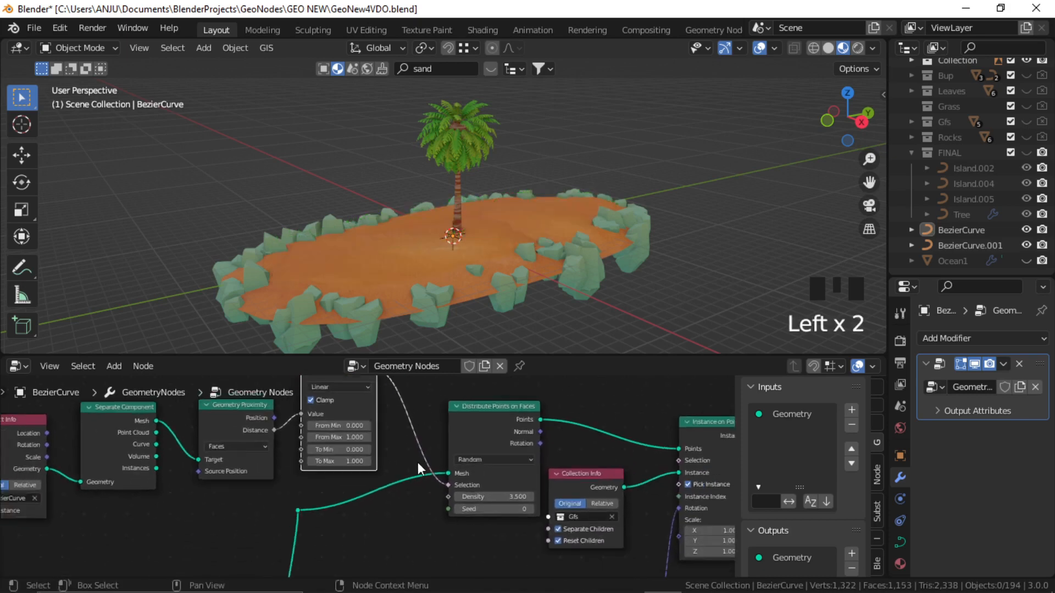
{"action": "scroll", "coordinate": [400, 466], "scroll_direction": "down", "scroll_amount": 1}
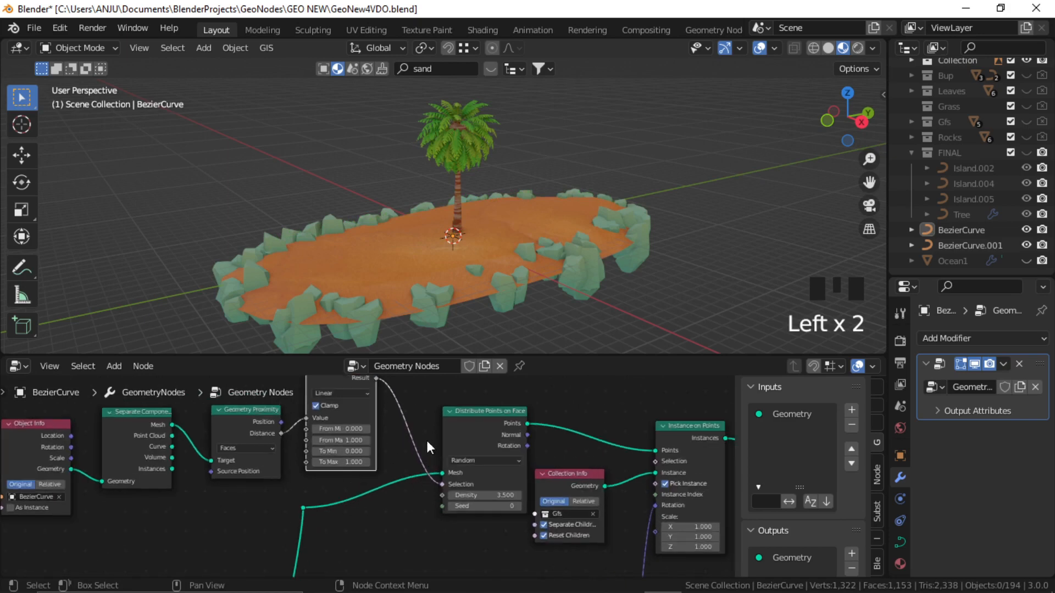
{"action": "middle_click_drag", "start_coordinate": [451, 473], "coordinate": [461, 467]}
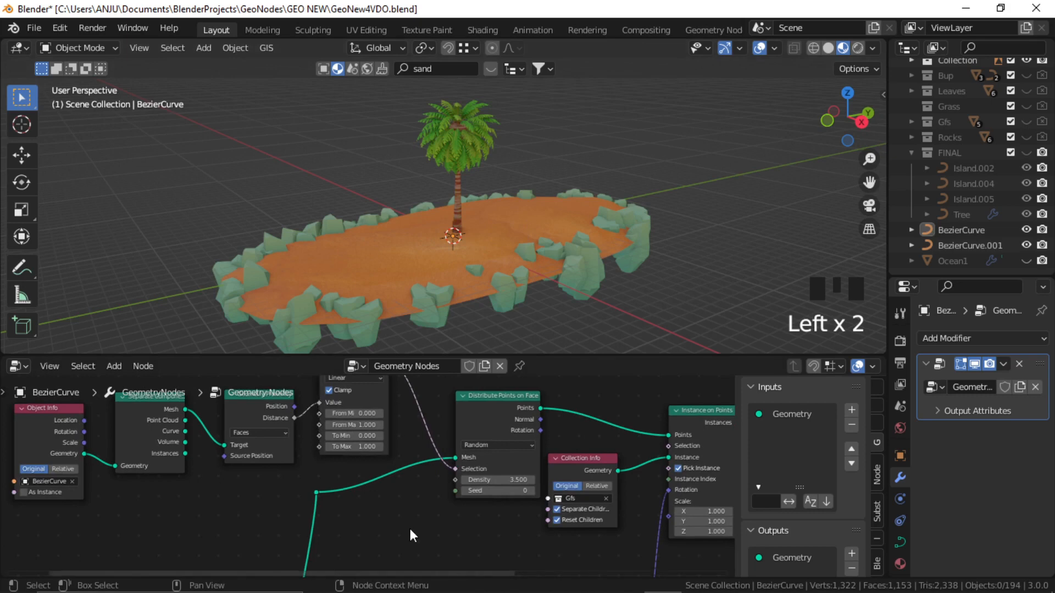
{"action": "key", "text": "shift+a"}
{"action": "left_click", "coordinate": [352, 273]}
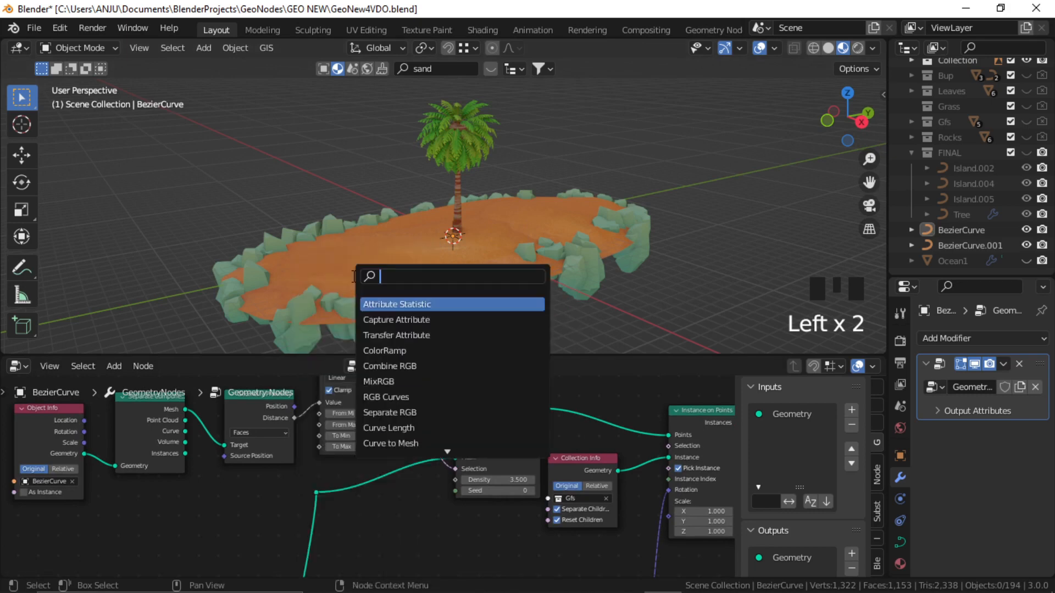
{"action": "type", "text": "sub"}
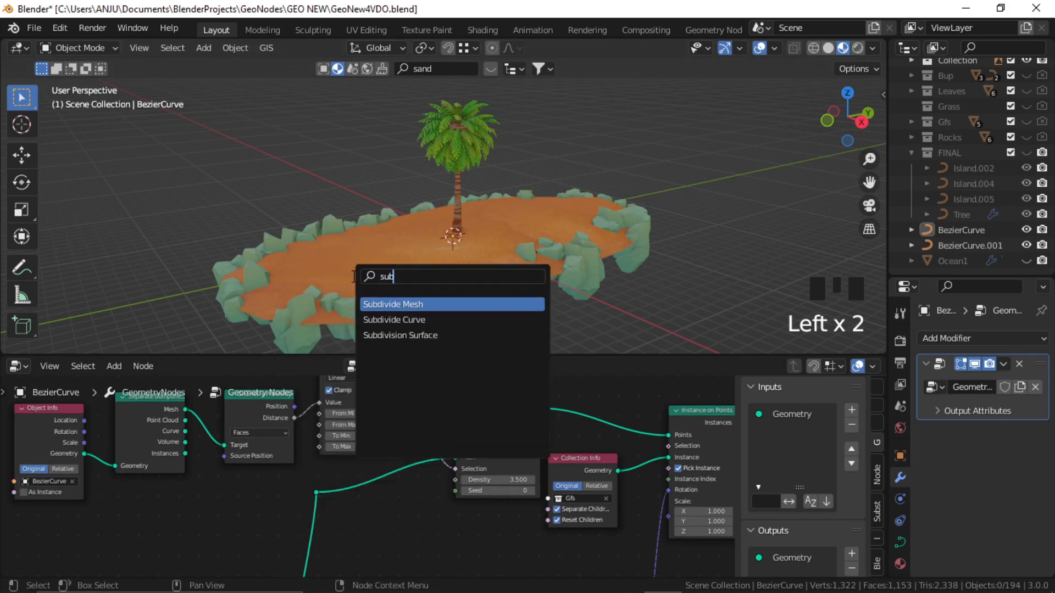
{"action": "left_click", "coordinate": [409, 303]}
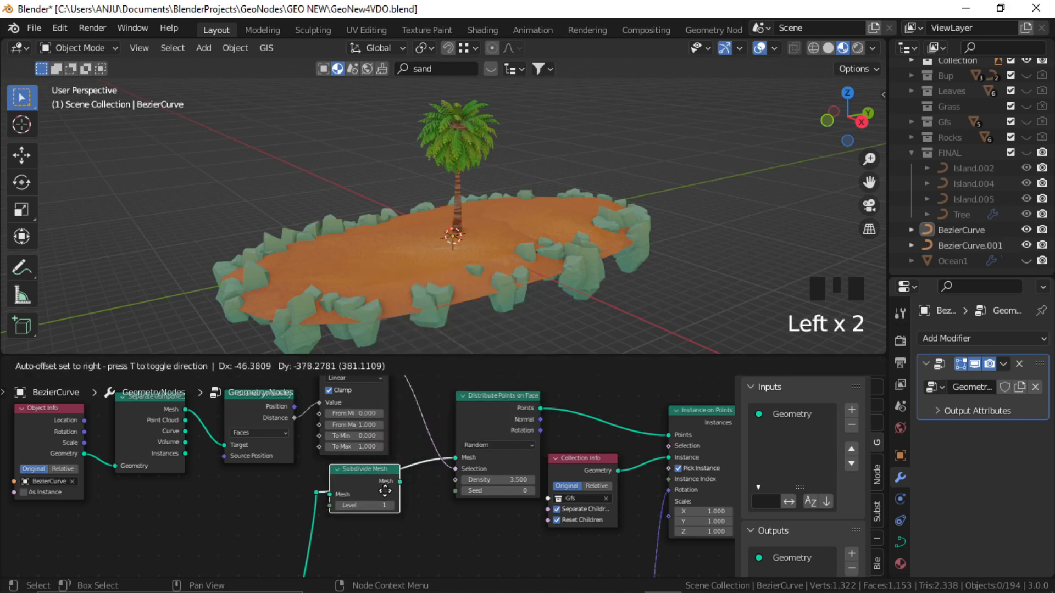
{"action": "left_click", "coordinate": [438, 510]}
{"action": "scroll", "coordinate": [440, 512], "scroll_direction": "up", "scroll_amount": 1}
{"action": "left_click", "coordinate": [440, 512]}
{"action": "left_click", "coordinate": [439, 512]}
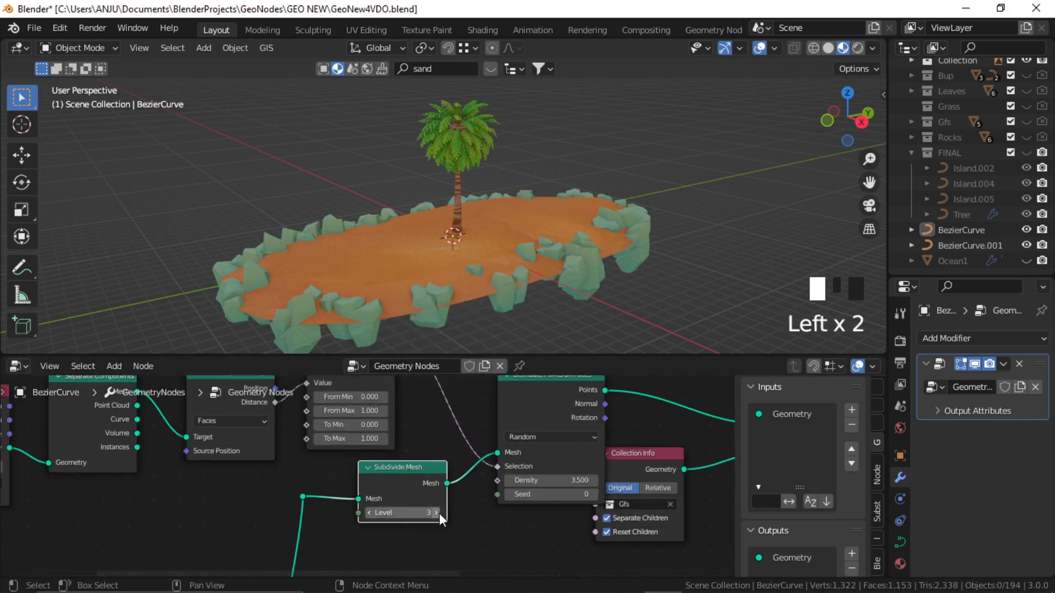
{"action": "left_click", "coordinate": [440, 512]}
{"action": "left_click", "coordinate": [488, 523]}
- Set Map Range to From Min 16.900, From Max 0.200, To Min -31.400 and To Max 3.400 to confine plants to the island's centre
{"action": "middle_click_drag", "start_coordinate": [438, 433], "coordinate": [400, 487]}
{"action": "scroll", "coordinate": [390, 468], "scroll_direction": "up", "scroll_amount": 4}
{"action": "scroll", "coordinate": [407, 475], "scroll_direction": "up", "scroll_amount": 3}
{"action": "scroll", "coordinate": [408, 464], "scroll_direction": "down", "scroll_amount": 2}
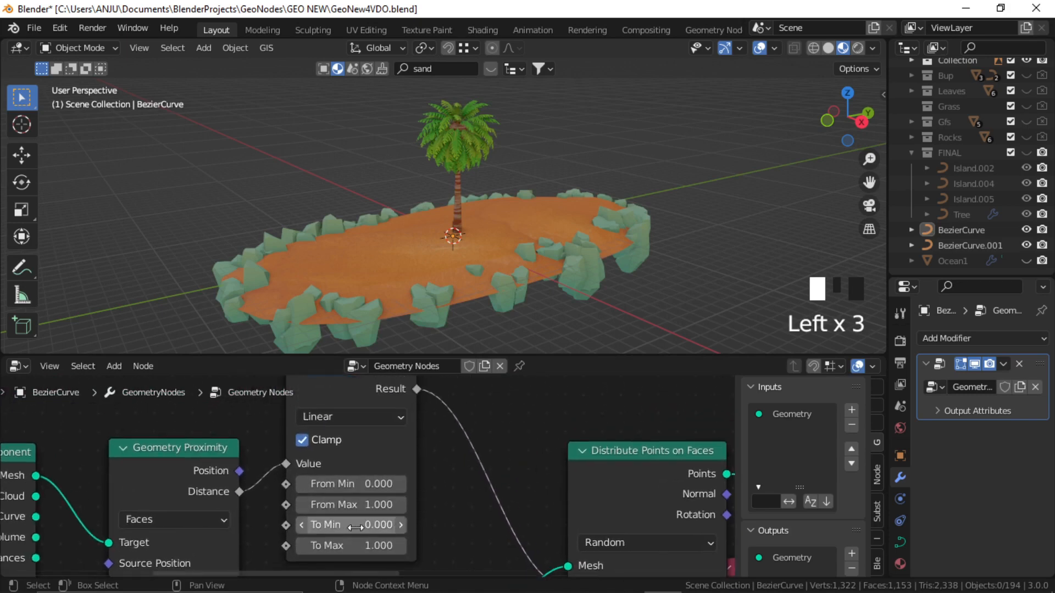
{"action": "left_click_drag", "start_coordinate": [336, 486], "coordinate": [384, 485]}
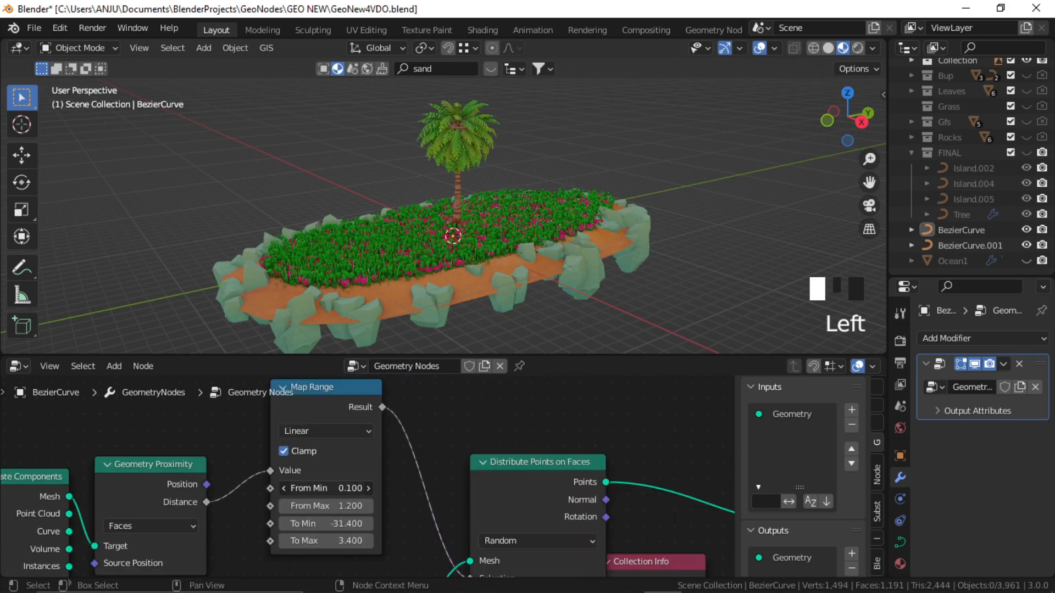
{"action": "mouse_move", "coordinate": [336, 488]}
{"action": "left_mouse_down"}
{"action": "mouse_move", "coordinate": [379, 487]}
{"action": "mouse_move", "coordinate": [320, 505]}
{"action": "mouse_move", "coordinate": [344, 506]}
{"action": "left_mouse_up"}
{"action": "scroll", "coordinate": [545, 181], "scroll_direction": "up", "scroll_amount": 3}
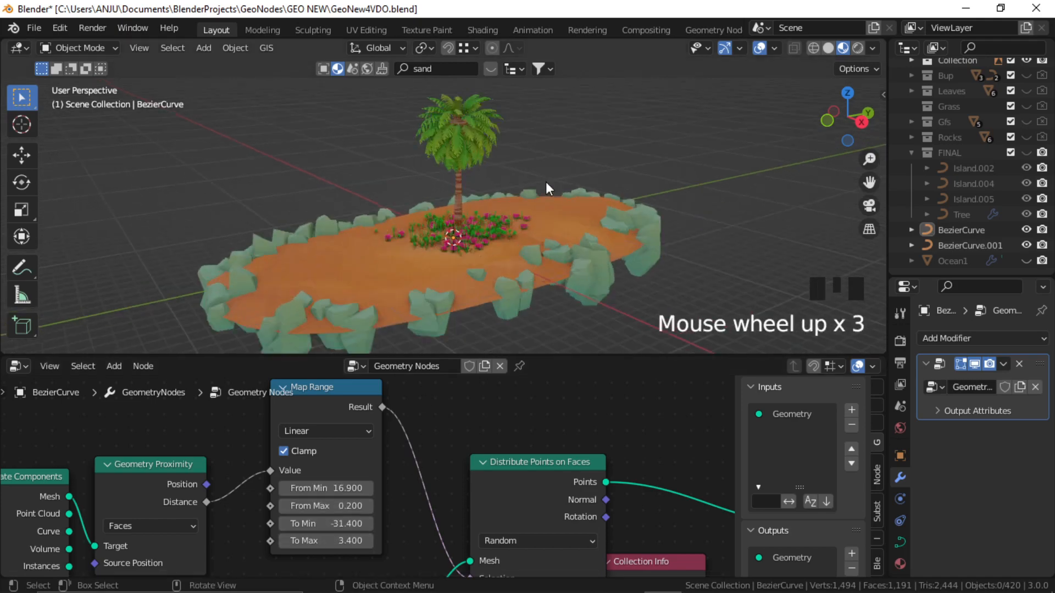
{"action": "middle_click_drag", "start_coordinate": [545, 182], "coordinate": [523, 224]}
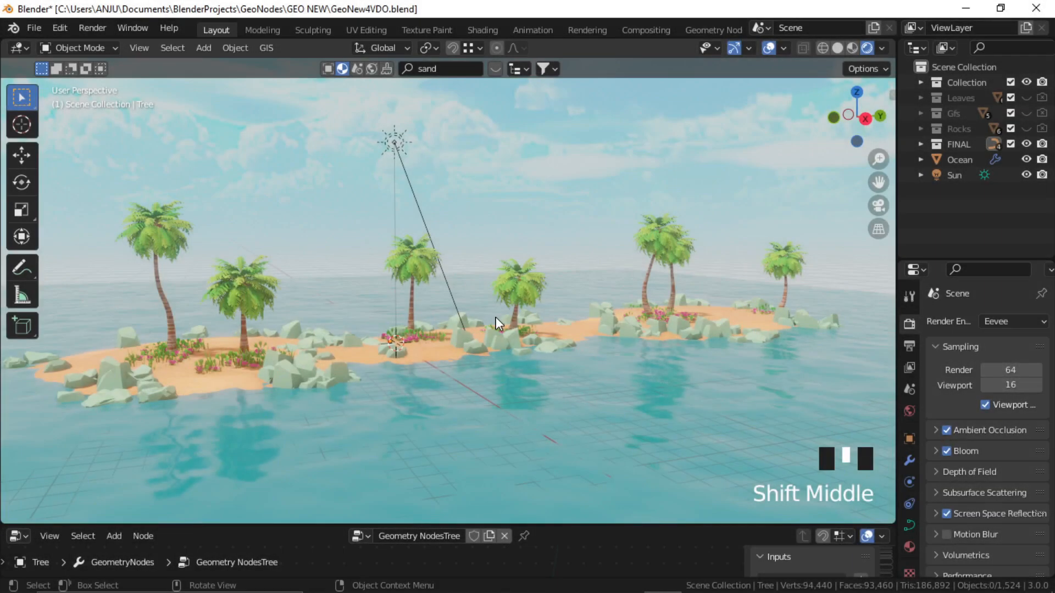
- Examine the finished island scene from several angles, selecting the Sun light, Island1 and the palm trees in turn
{"action": "middle_click_drag", "start_coordinate": [430, 344], "coordinate": [569, 370]}
{"action": "scroll", "coordinate": [468, 365], "scroll_direction": "up", "scroll_amount": 3}
{"action": "middle_click_drag", "start_coordinate": [468, 365], "coordinate": [444, 249]}
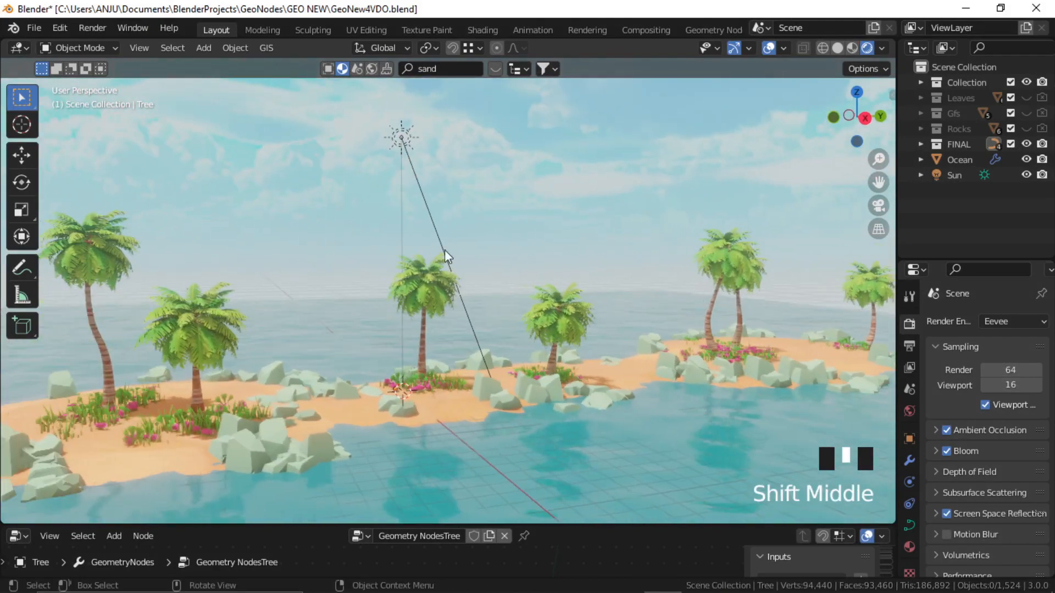
{"action": "left_click", "coordinate": [403, 137]}
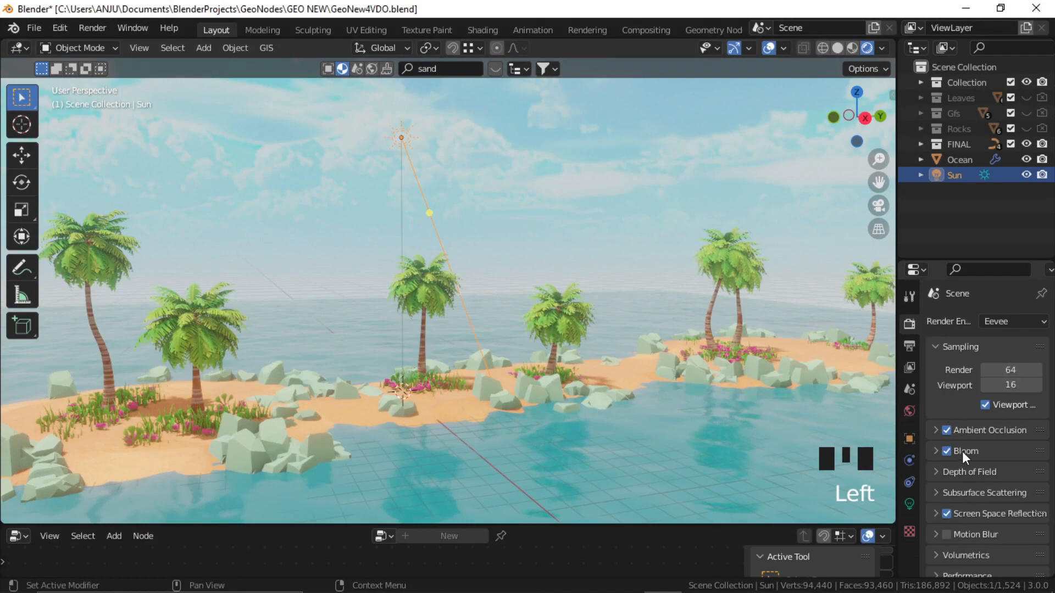
{"action": "left_click", "coordinate": [415, 317]}
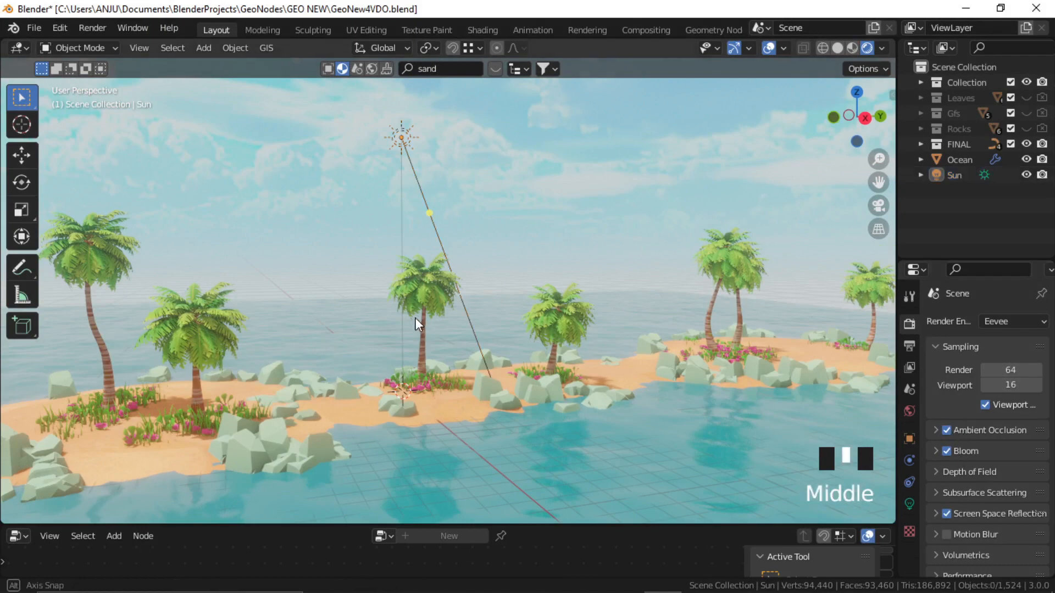
{"action": "middle_click_drag", "start_coordinate": [414, 317], "coordinate": [437, 351]}
{"action": "left_click", "coordinate": [417, 302]}
{"action": "scroll", "coordinate": [418, 305], "scroll_direction": "up", "scroll_amount": 2}
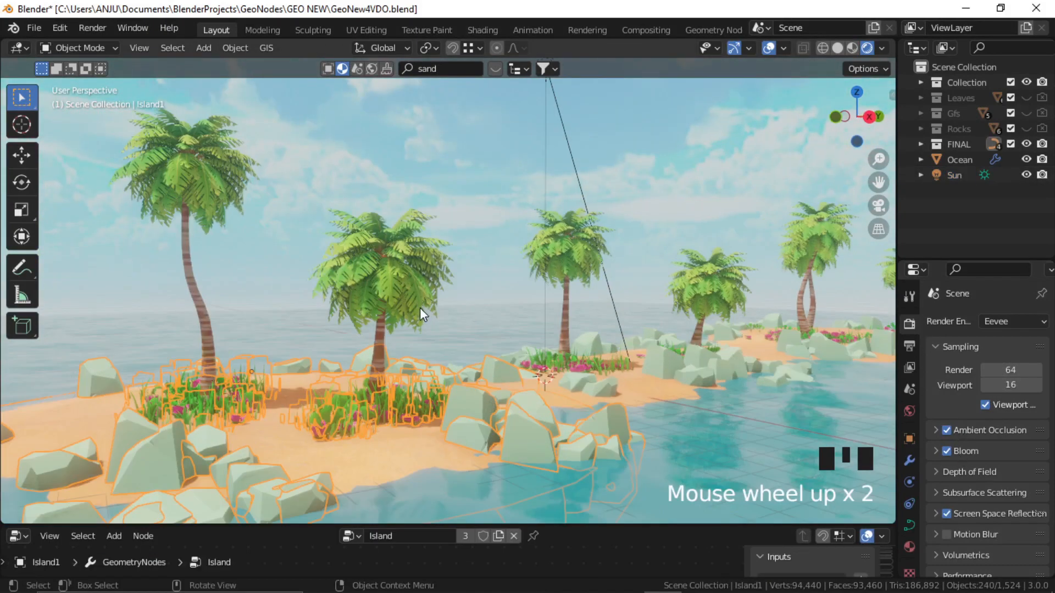
{"action": "left_click", "coordinate": [430, 264]}
{"action": "left_click", "coordinate": [377, 296]}
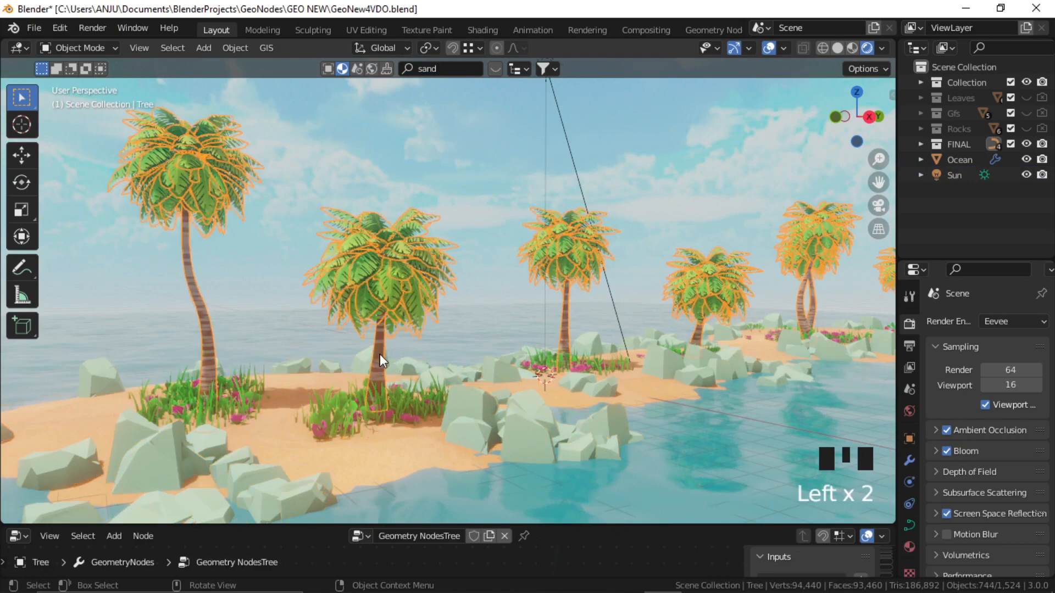
{"action": "middle_click_drag", "start_coordinate": [380, 353], "coordinate": [401, 355]}
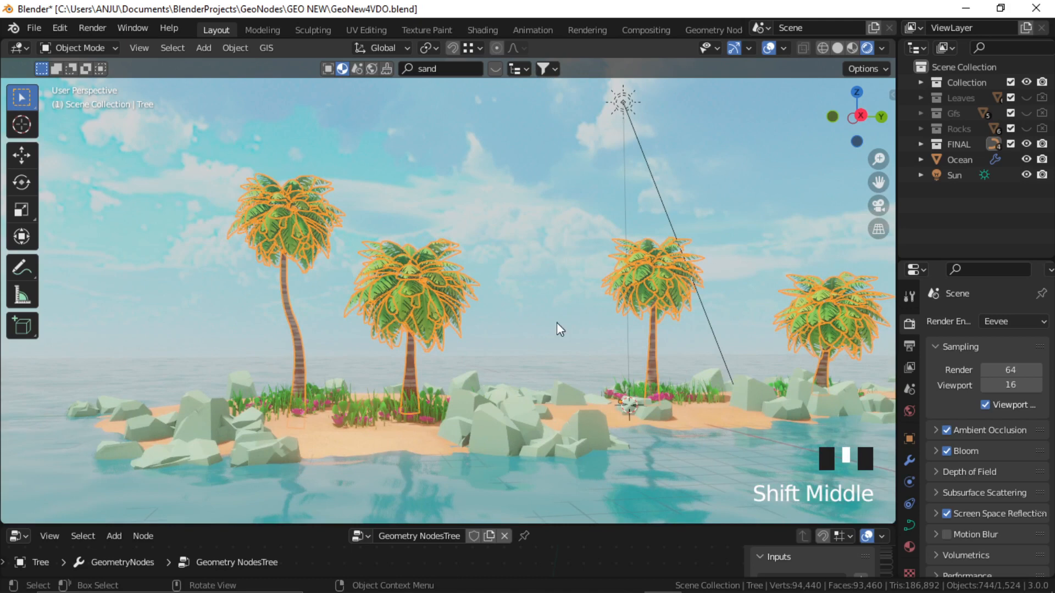
- Draw three more curve strokes in the Tree object to grow palms: two on the nearest island and one beside the neighbouring island's palm
{"action": "key", "text": "Tab"}
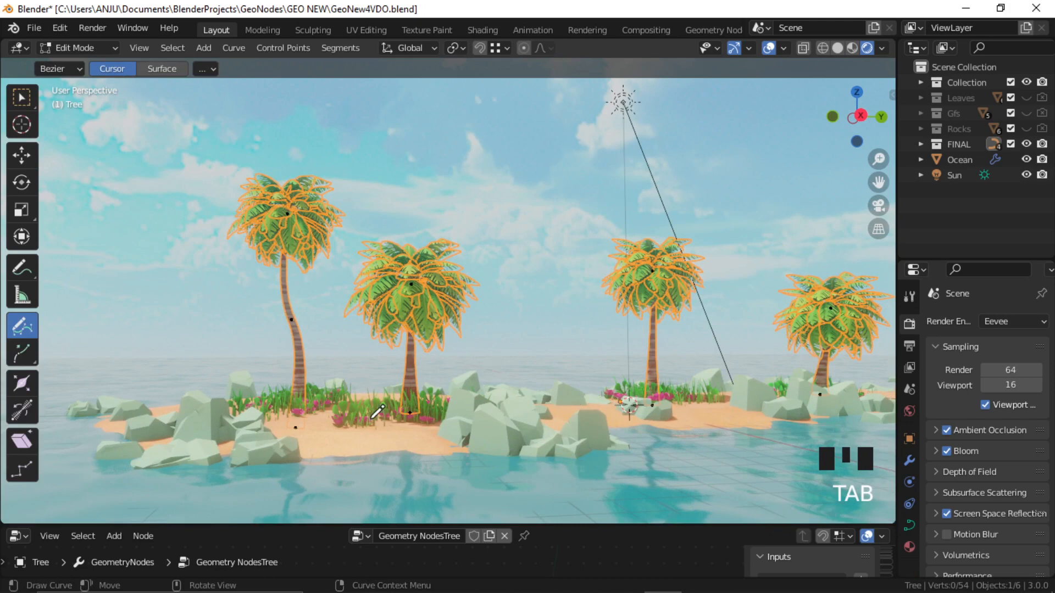
{"action": "left_click_drag", "start_coordinate": [364, 419], "coordinate": [363, 303]}
{"action": "left_click_drag", "start_coordinate": [247, 422], "coordinate": [225, 269]}
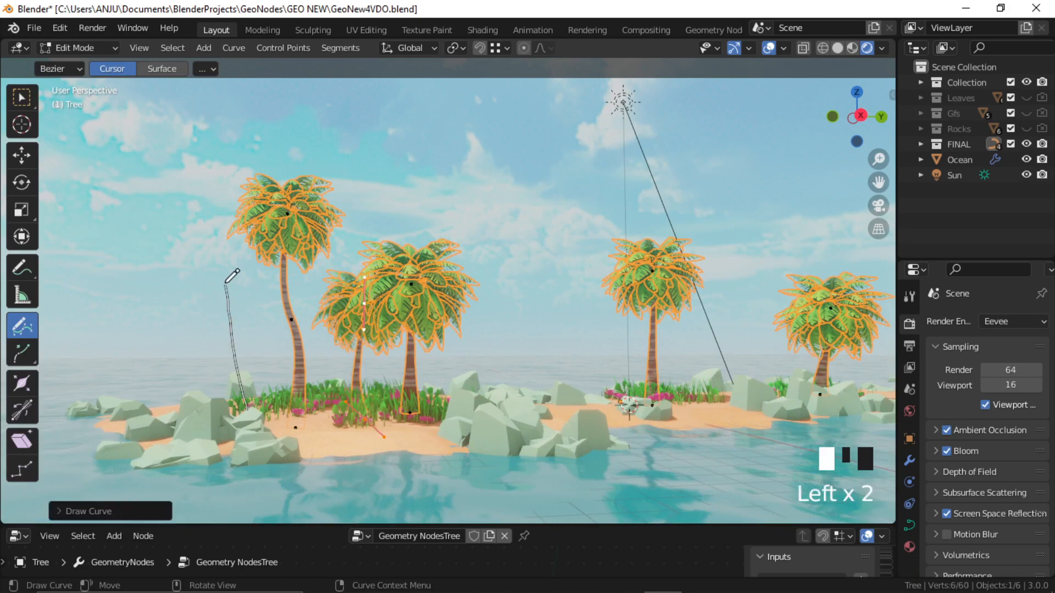
{"action": "left_click_drag", "start_coordinate": [561, 431], "coordinate": [561, 248]}
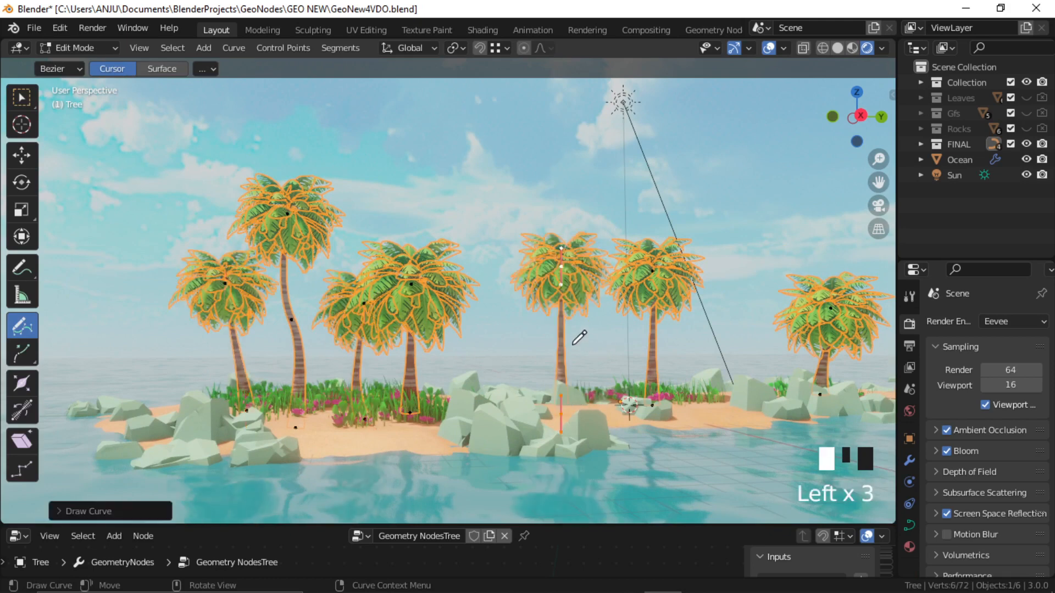
{"action": "key", "text": "Tab"}
- Edit the Island1 curve, switch its drawing depth to Surface and delete all its existing control points
{"action": "left_click", "coordinate": [391, 435]}
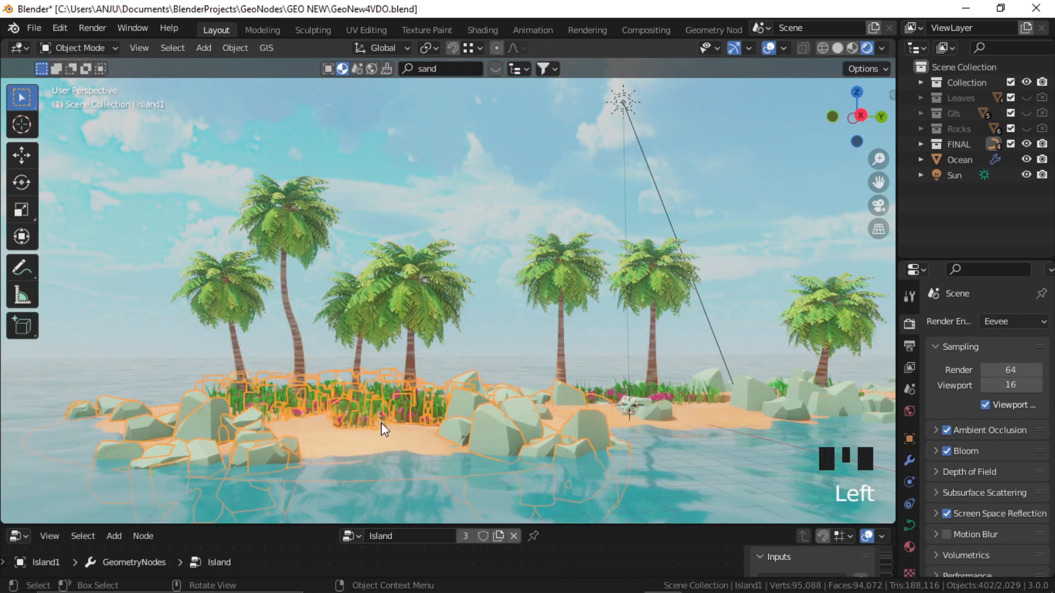
{"action": "key", "text": "Tab"}
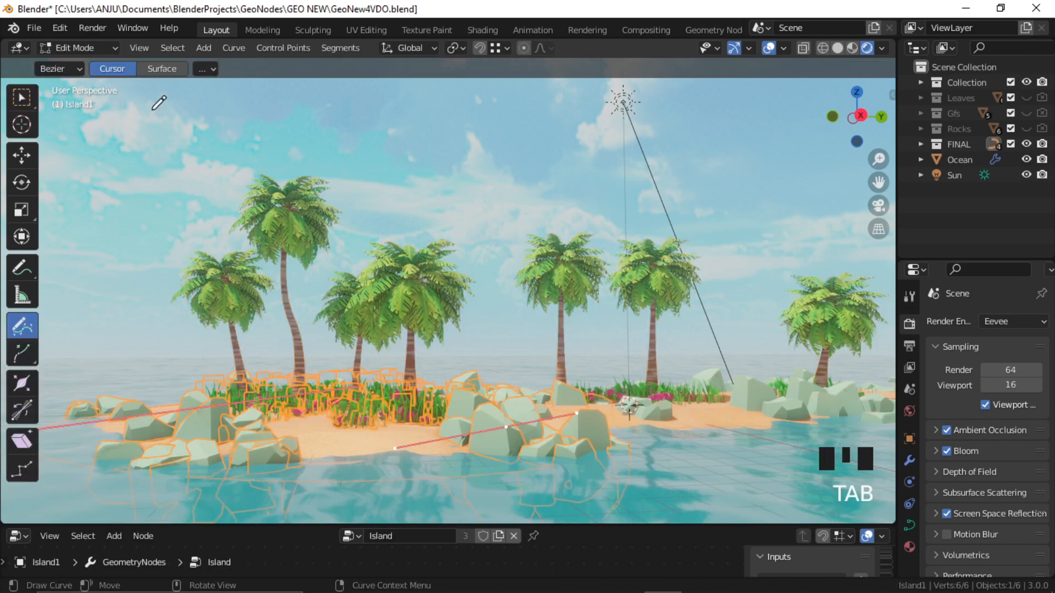
{"action": "left_click", "coordinate": [162, 68]}
{"action": "middle_click_drag", "start_coordinate": [404, 344], "coordinate": [417, 367]}
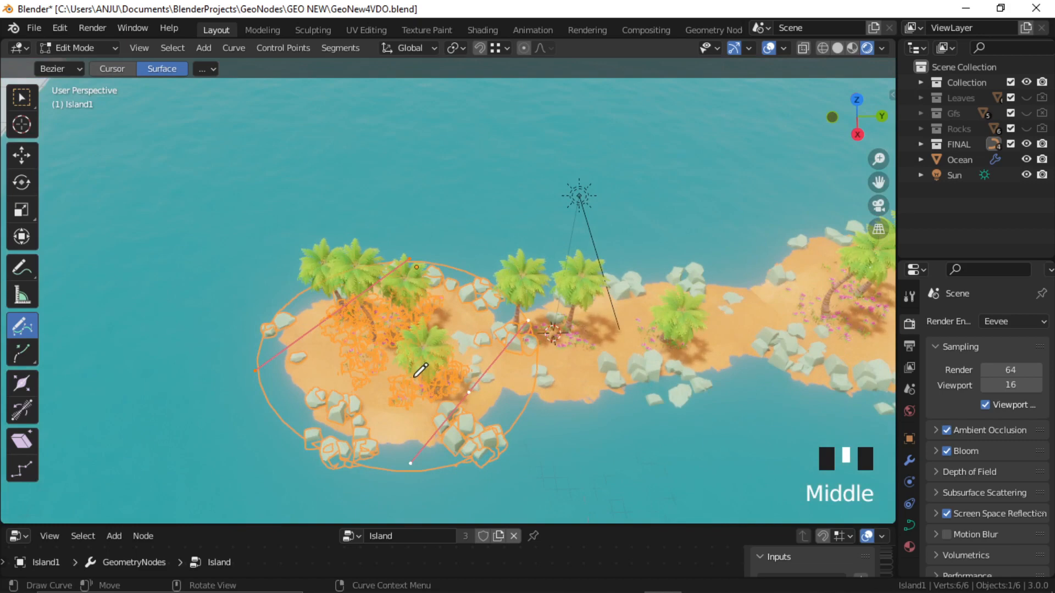
{"action": "scroll", "coordinate": [418, 367], "scroll_direction": "up", "scroll_amount": 3}
{"action": "key", "text": "x"}
{"action": "left_click", "coordinate": [409, 379]}
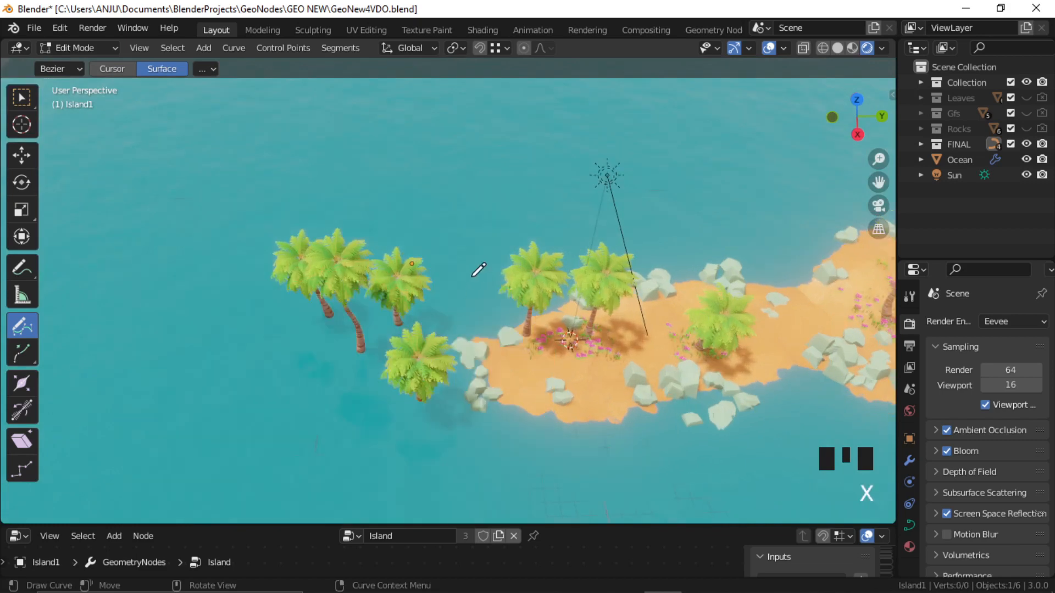
- Redraw Island1's outline as a larger rounded loop around the four palms, then return to Object Mode and deselect it
{"action": "middle_click_drag", "start_coordinate": [231, 242], "coordinate": [207, 229]}
{"action": "mouse_move", "coordinate": [268, 240]}
{"action": "left_mouse_down"}
{"action": "mouse_move", "coordinate": [453, 204]}
{"action": "mouse_move", "coordinate": [490, 277]}
{"action": "mouse_move", "coordinate": [502, 393]}
{"action": "mouse_move", "coordinate": [256, 346]}
{"action": "mouse_move", "coordinate": [273, 241]}
{"action": "left_mouse_up"}
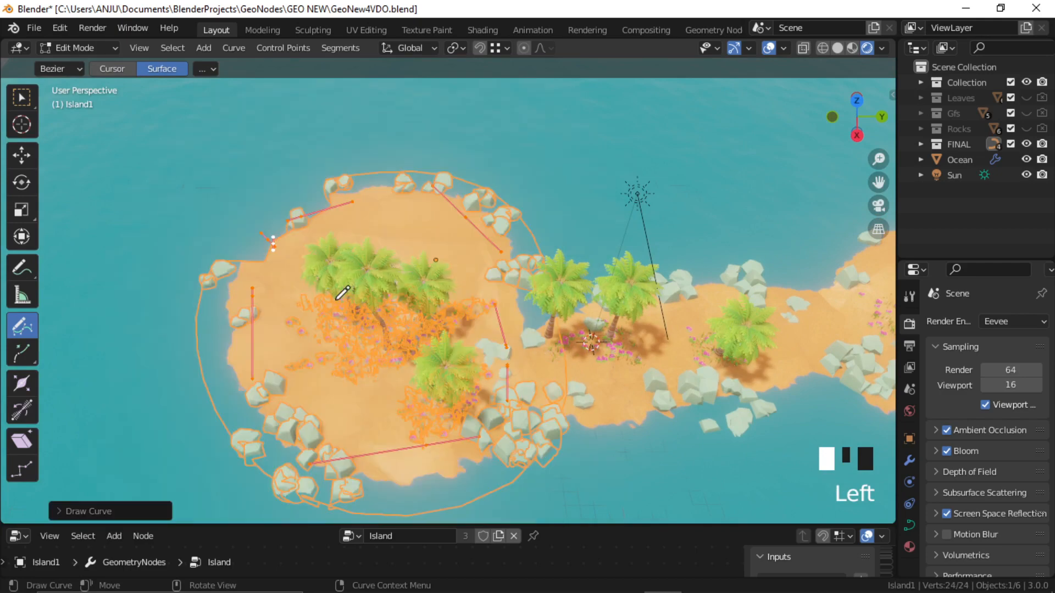
{"action": "scroll", "coordinate": [404, 326], "scroll_direction": "up", "scroll_amount": 3}
{"action": "middle_click_drag", "start_coordinate": [405, 326], "coordinate": [310, 149]}
{"action": "key", "text": "Tab"}
{"action": "left_click", "coordinate": [312, 336]}
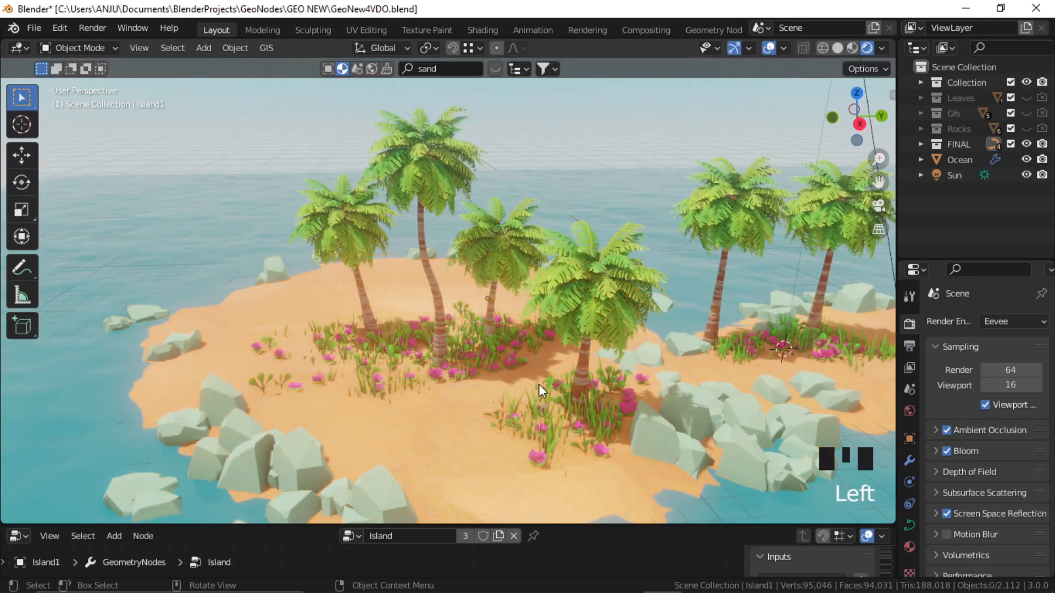
- Examine the redrawn island and the whole palm scene from close up, from above and from the water-level side
{"action": "middle_click_drag", "start_coordinate": [308, 357], "coordinate": [381, 352]}
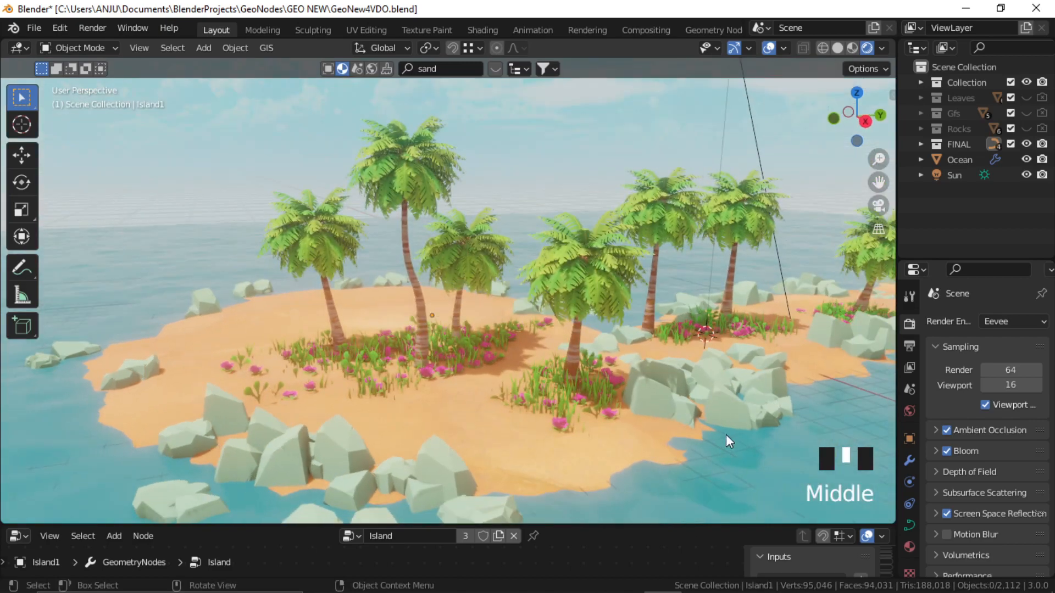
{"action": "middle_click_drag", "start_coordinate": [726, 434], "coordinate": [464, 338]}
{"action": "scroll", "coordinate": [434, 404], "scroll_direction": "down", "scroll_amount": 2}
{"action": "scroll", "coordinate": [464, 338], "scroll_direction": "down", "scroll_amount": 2}
{"action": "scroll", "coordinate": [452, 381], "scroll_direction": "up", "scroll_amount": 2}
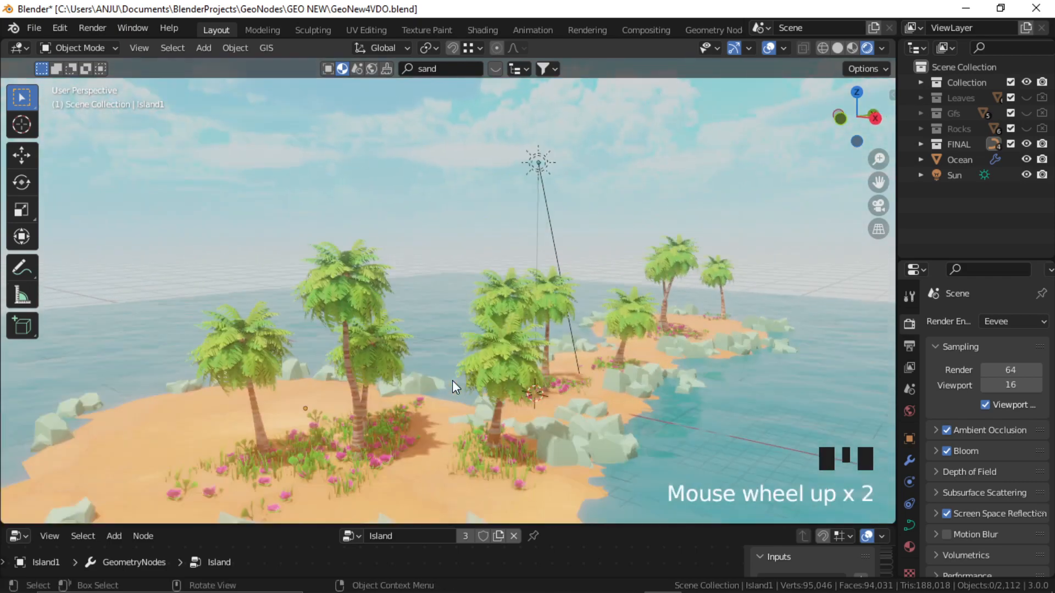
{"action": "middle_click_drag", "start_coordinate": [453, 380], "coordinate": [398, 367]}
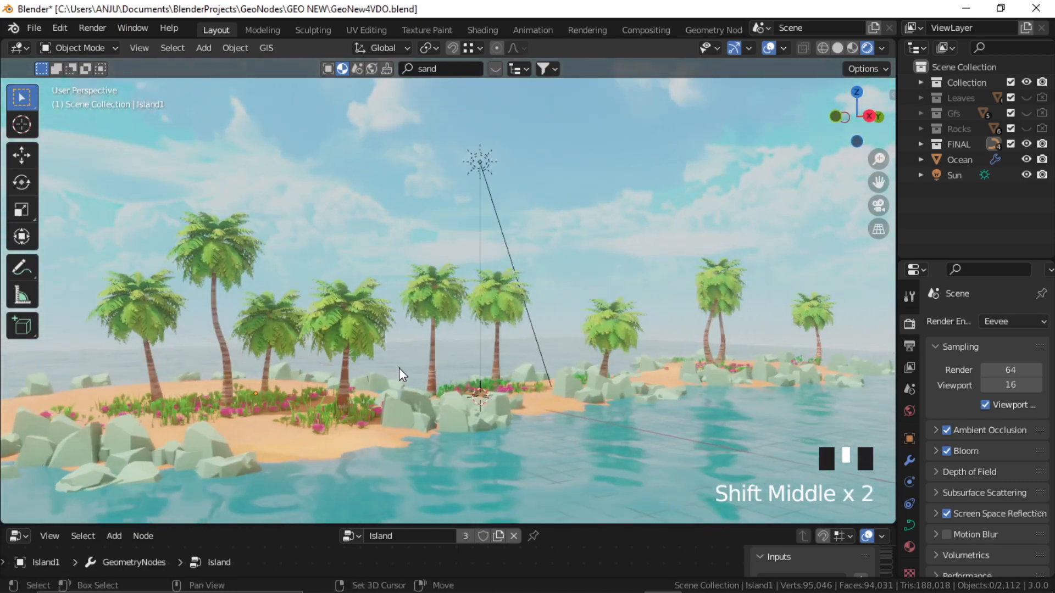
{"action": "mouse_move", "coordinate": [462, 351]}
{"action": "middle_mouse_down"}
{"action": "mouse_move", "coordinate": [365, 351]}
{"action": "mouse_move", "coordinate": [471, 346]}
{"action": "middle_mouse_up"}
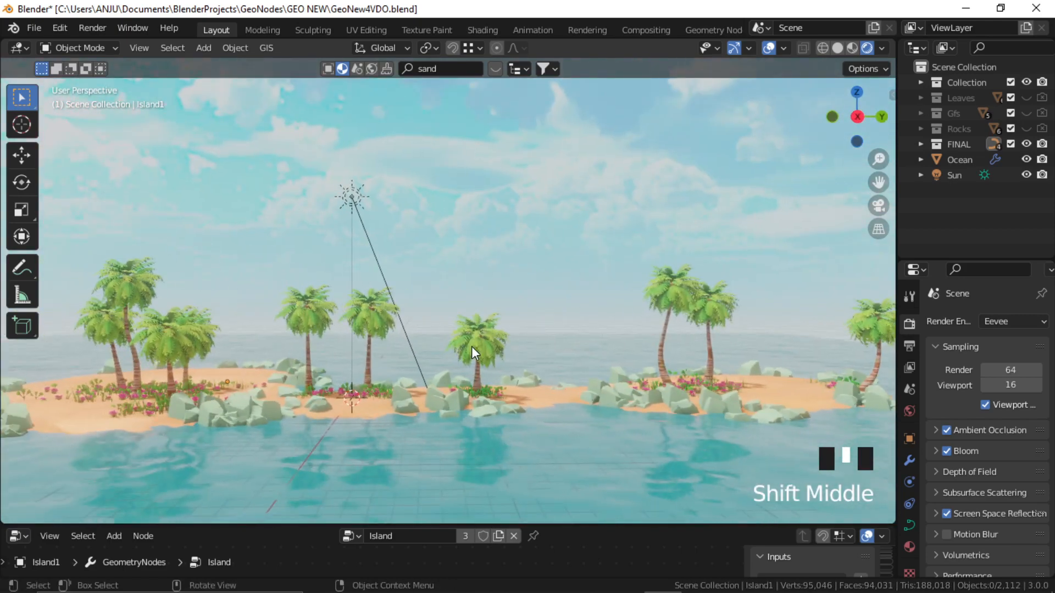